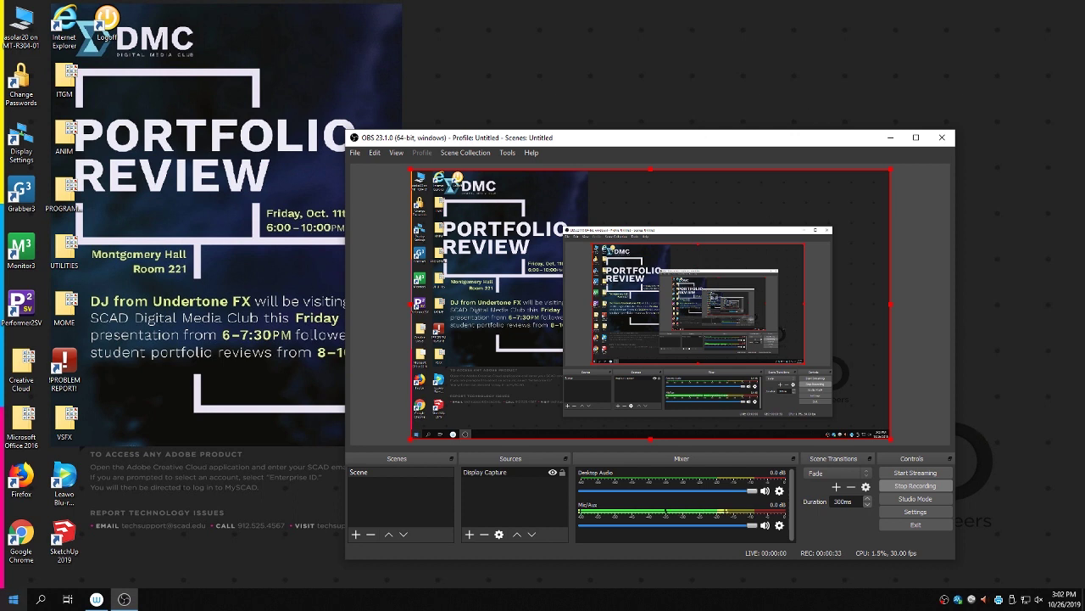
Step: Launch Maya 2018 and dismiss the What's New Highlight Settings dialog
click(5, 601)
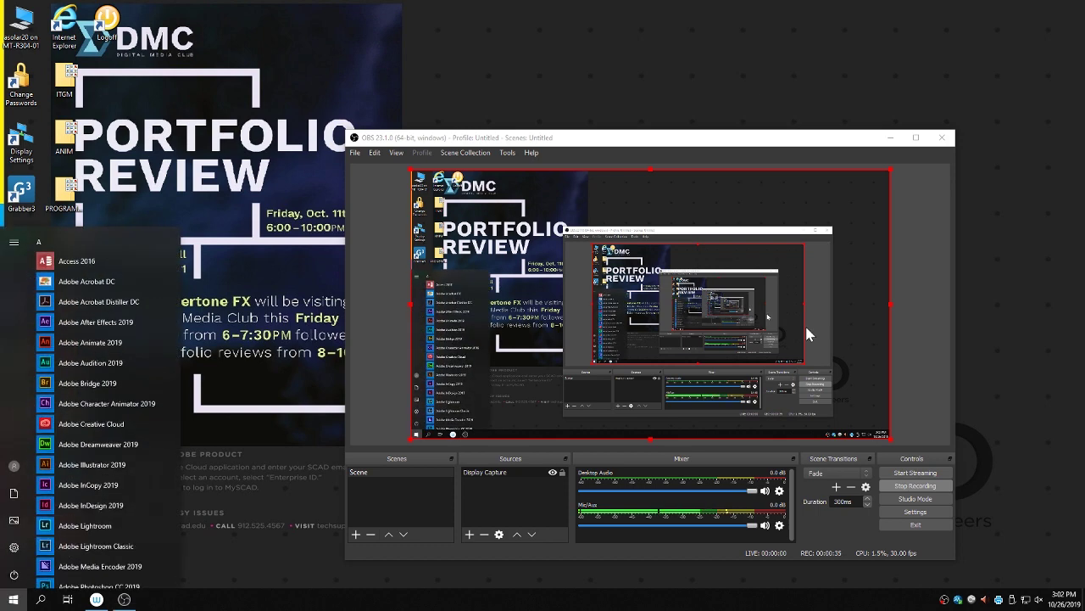
text(Maya 2018)
key(Down)
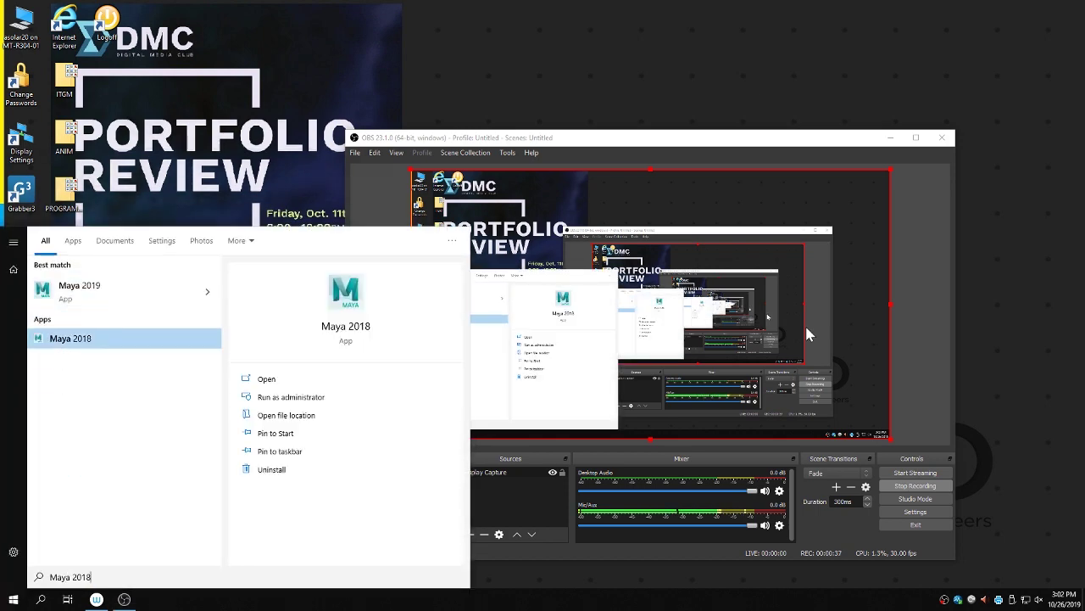
key(Return)
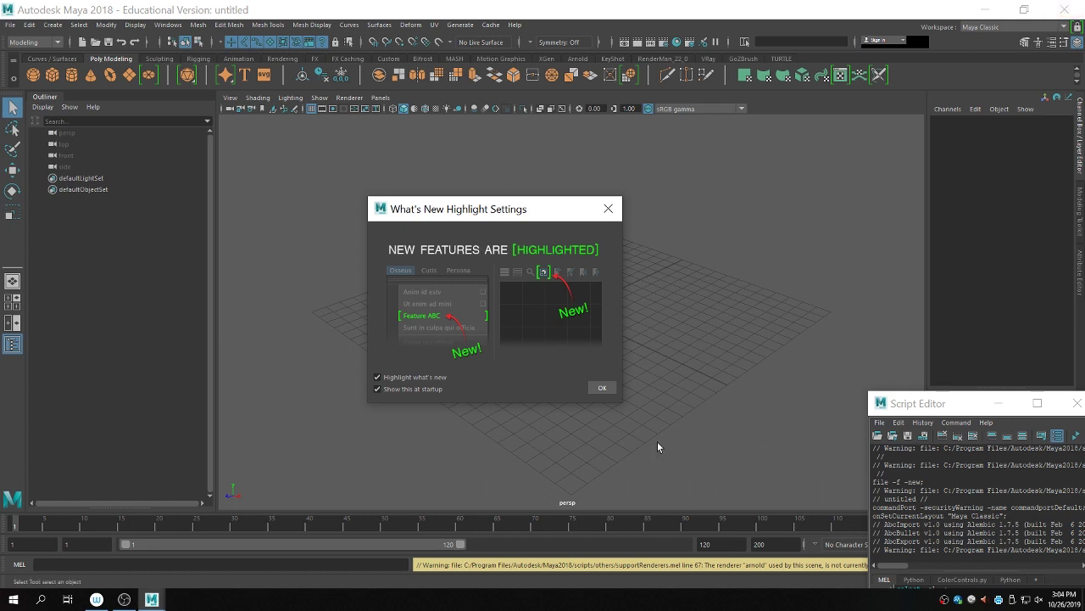
click(601, 388)
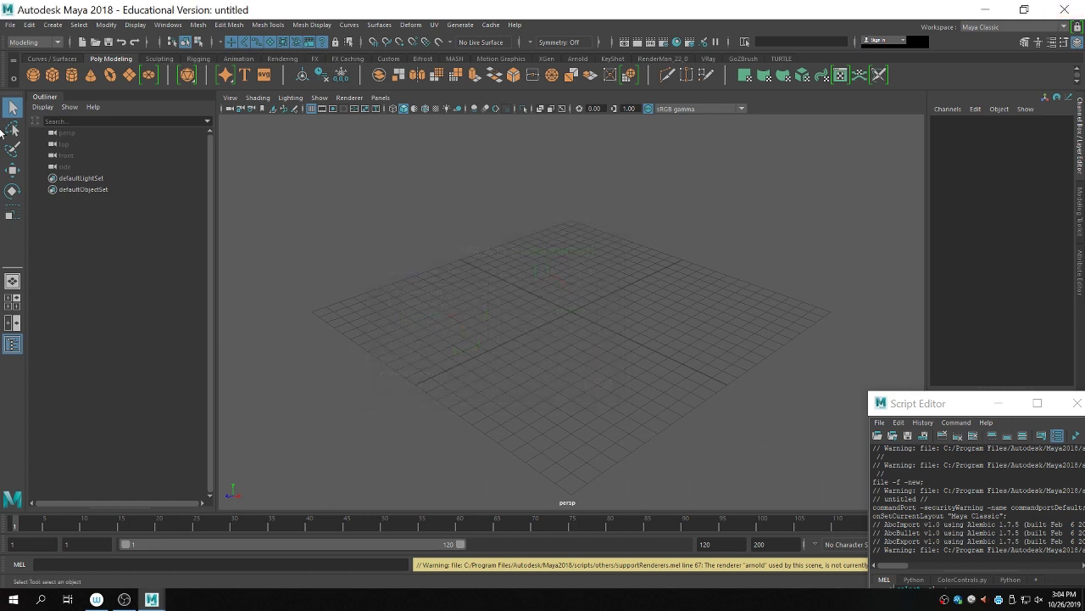
Step: Open the scene S_C_STABBY_RIG_WIP.ma from the 4_RIGS/WIP/S_C_Stabby_RIG folder of the shared project
click(11, 26)
click(30, 56)
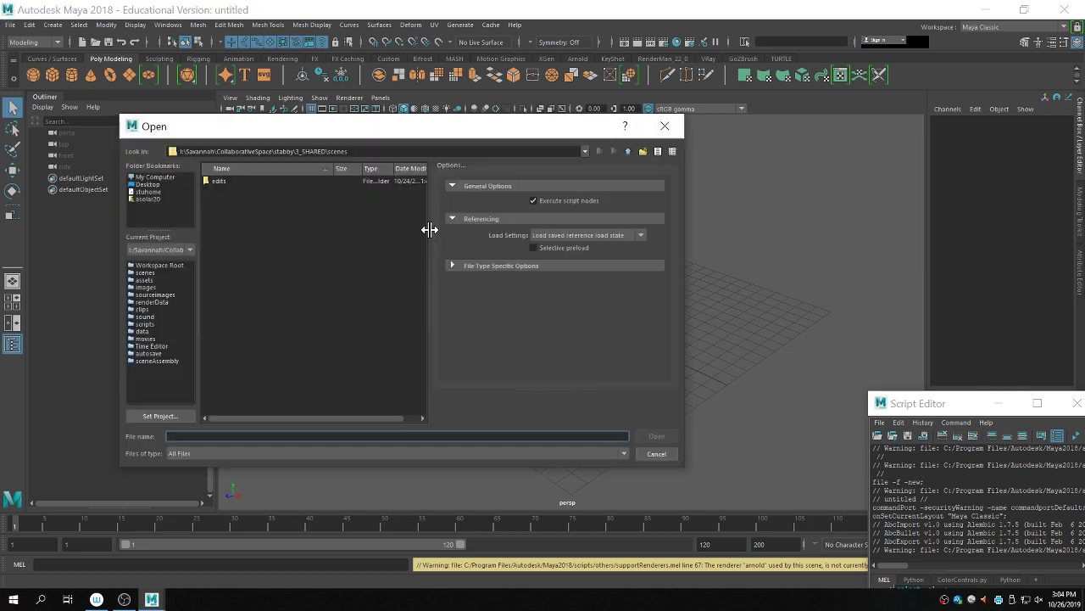
click(274, 190)
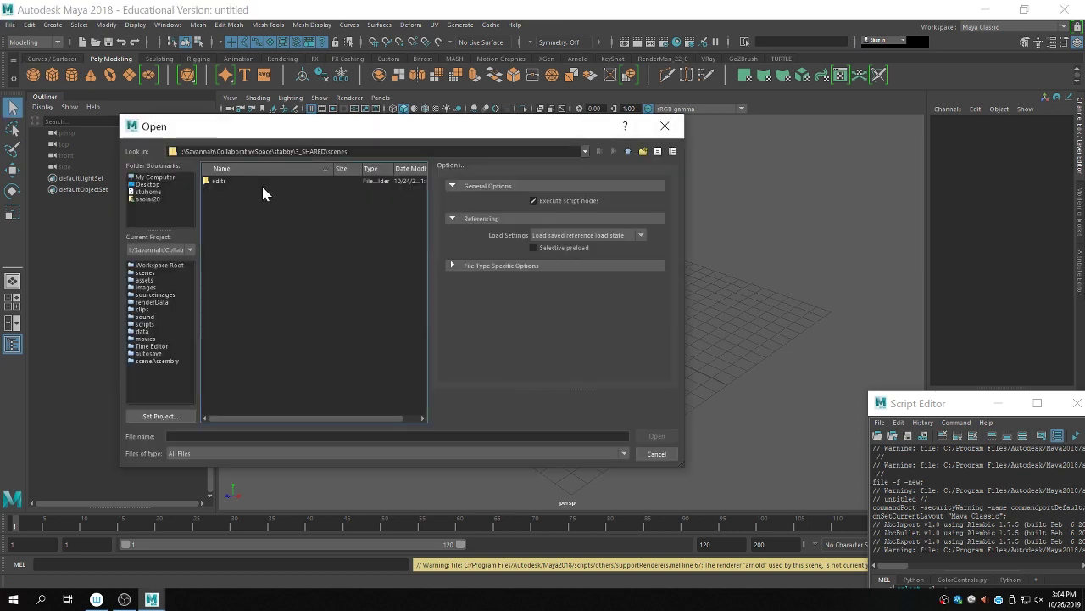
click(627, 151)
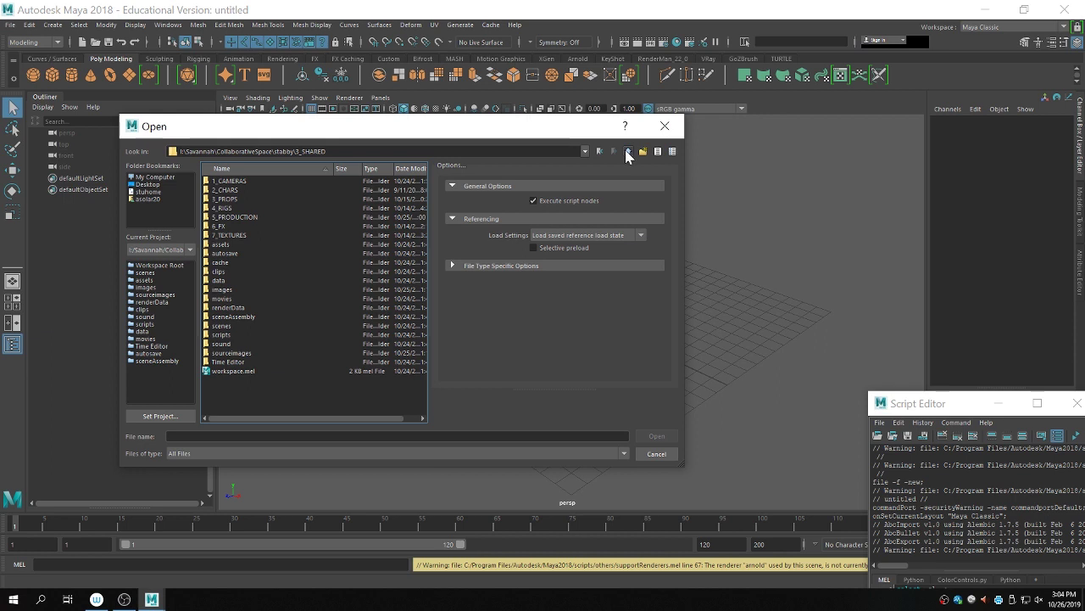
double_click(230, 208)
double_click(223, 201)
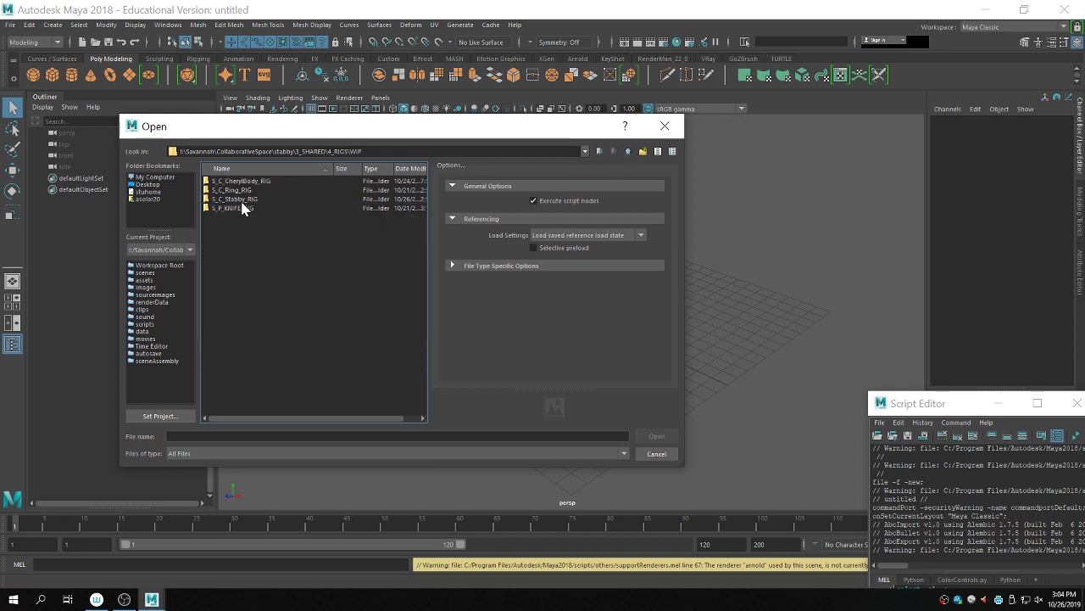
double_click(242, 200)
click(272, 272)
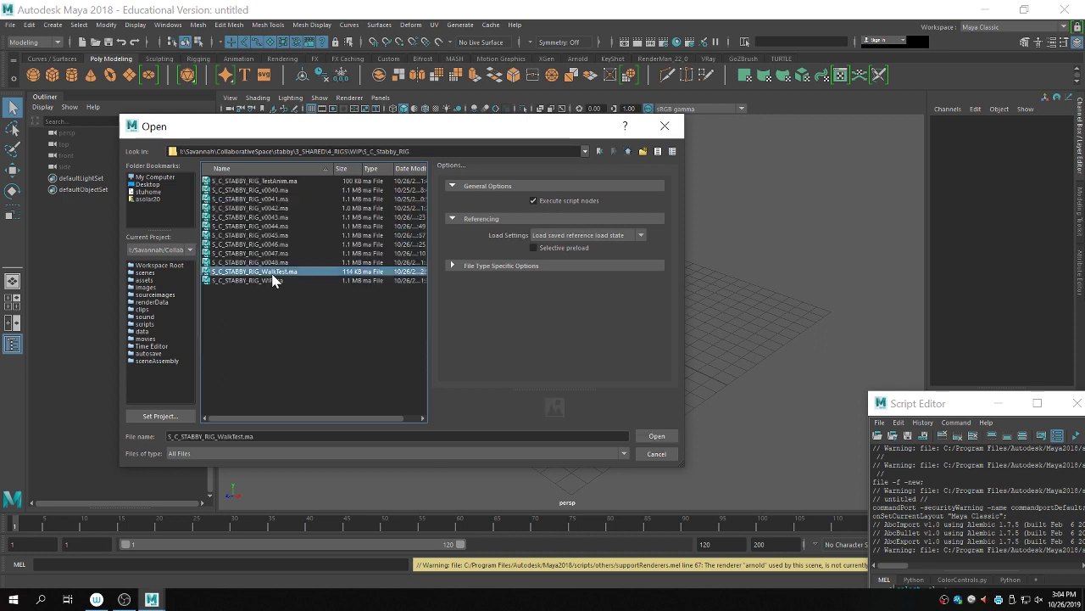
double_click(302, 280)
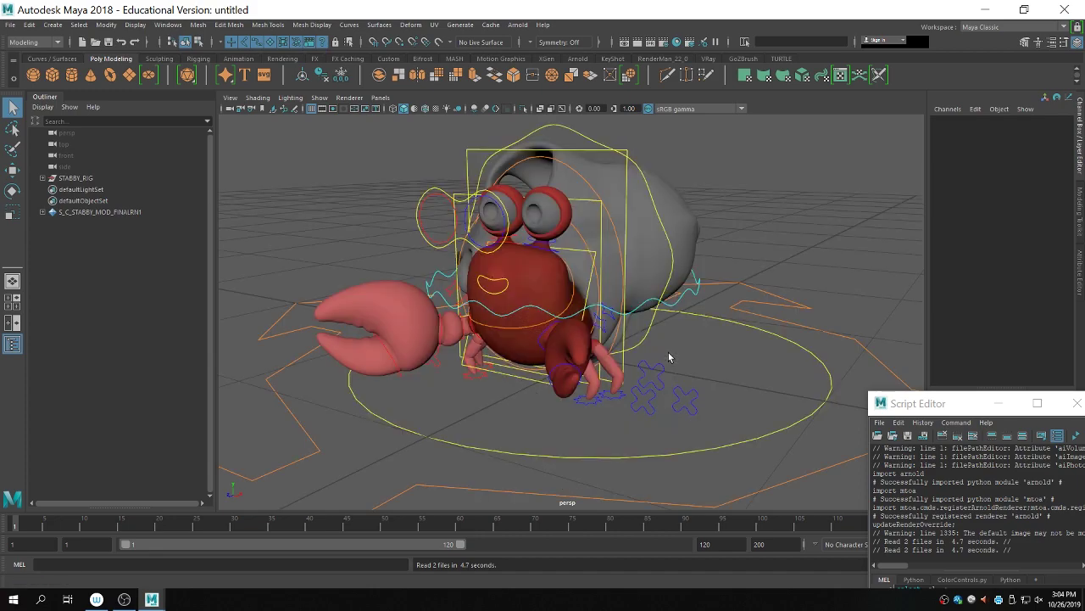
Step: Scale up the whole crab uniformly with Master_CTRL by successive factors of about 2.98, 3.14 and 1.10, and deselect it
alt+right_drag(600, 368, 661, 395)
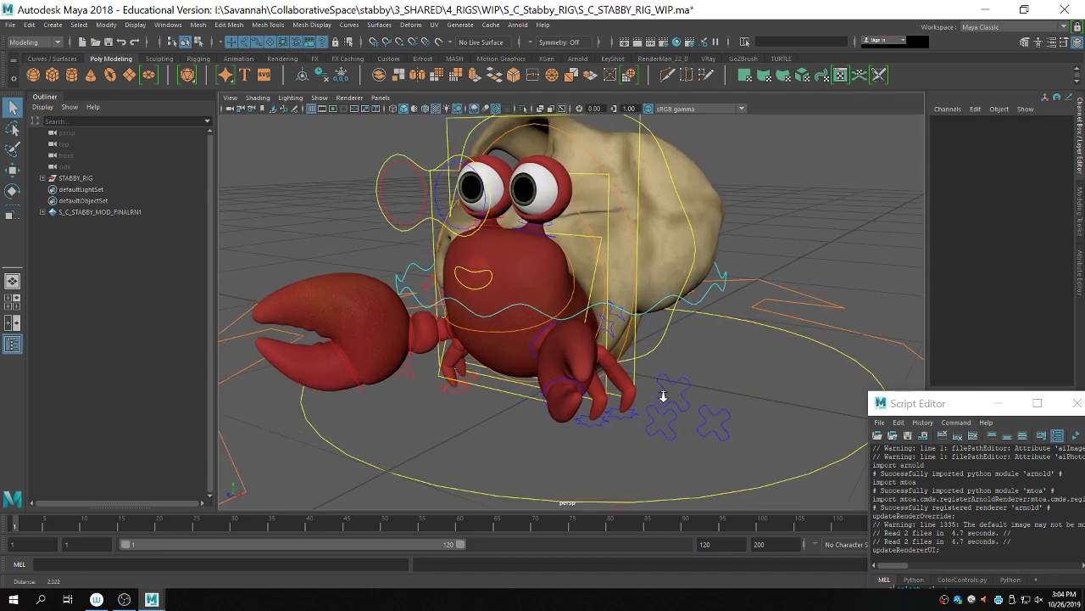
alt+drag(661, 395, 666, 400)
alt+right_drag(667, 400, 476, 389)
alt+drag(478, 390, 585, 400)
click(611, 464)
scroll(610, 464, down, 5)
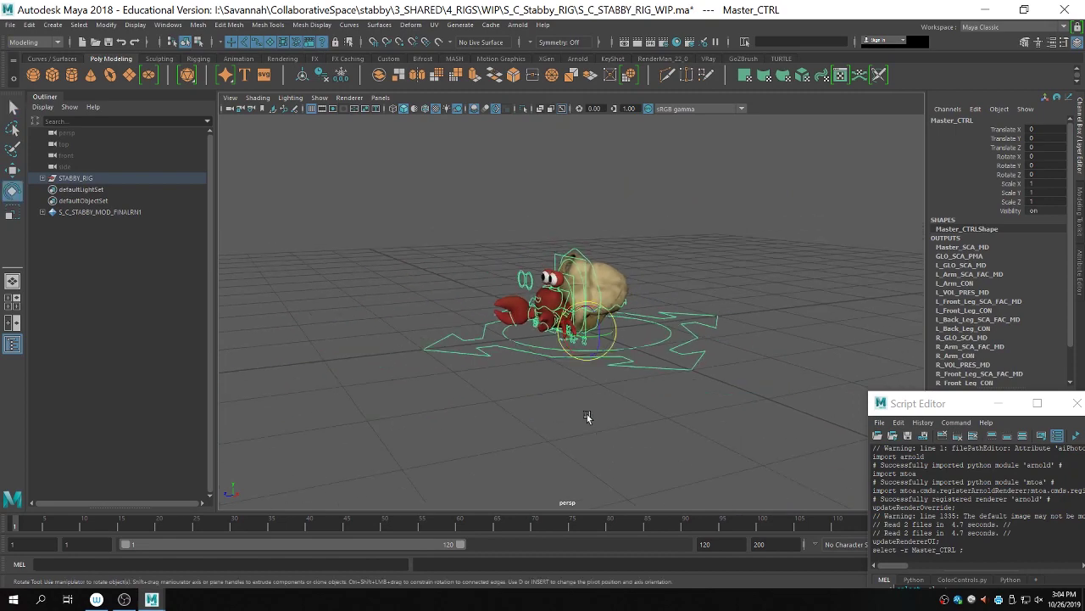
key(r)
drag(1083, 347, 1084, 348)
scroll(607, 351, down, 5)
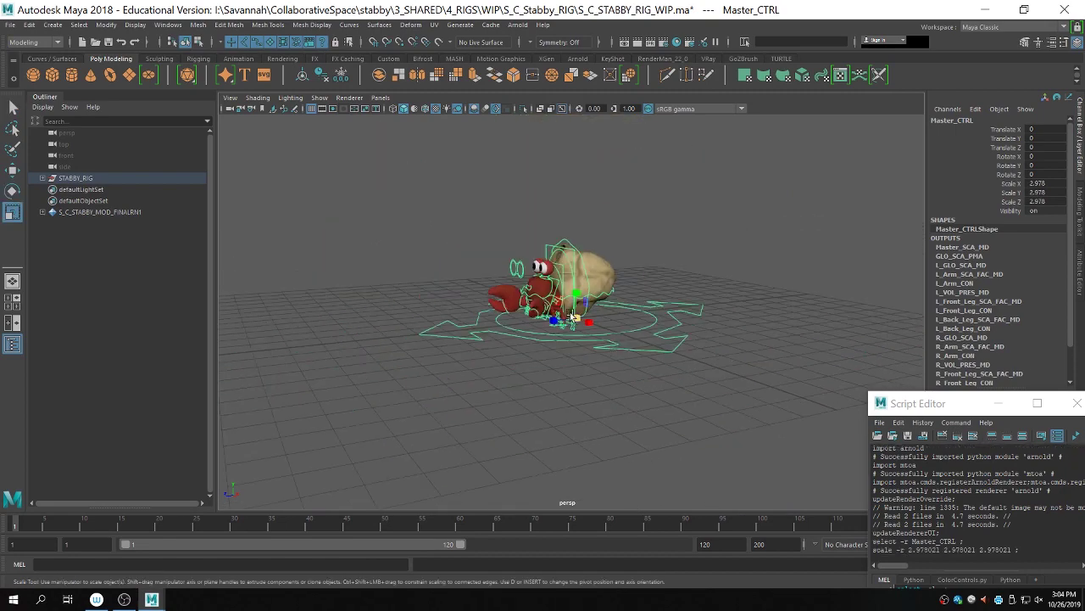
drag(557, 317, 1077, 403)
drag(534, 337, 519, 418)
click(536, 370)
scroll(519, 418, up, 3)
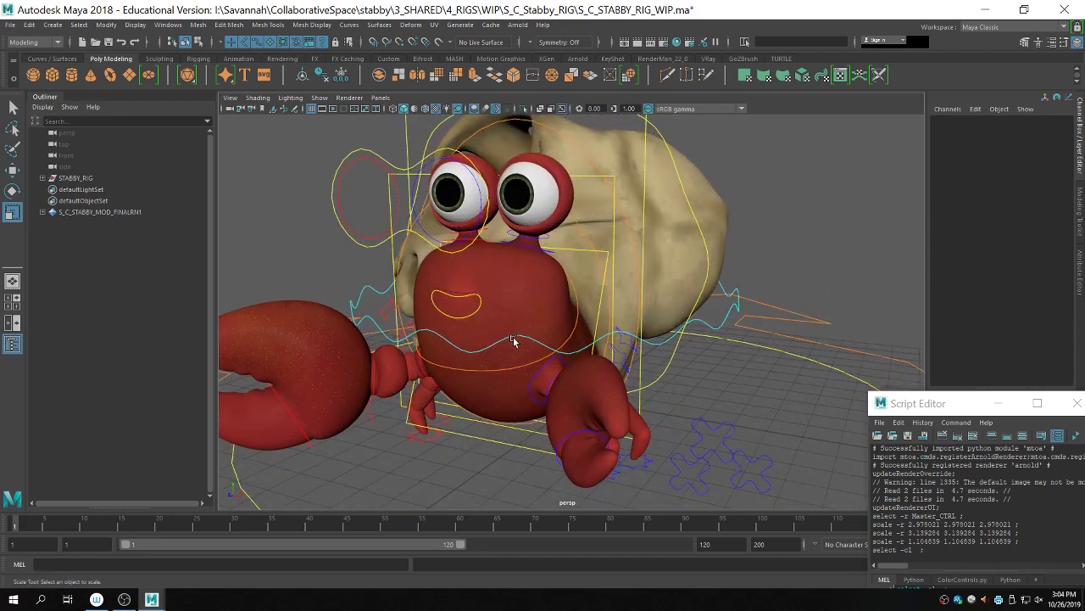
Step: Test the head IK control by moving C_Head_IK_CTRL freely, and undo the move
click(514, 341)
click(559, 256)
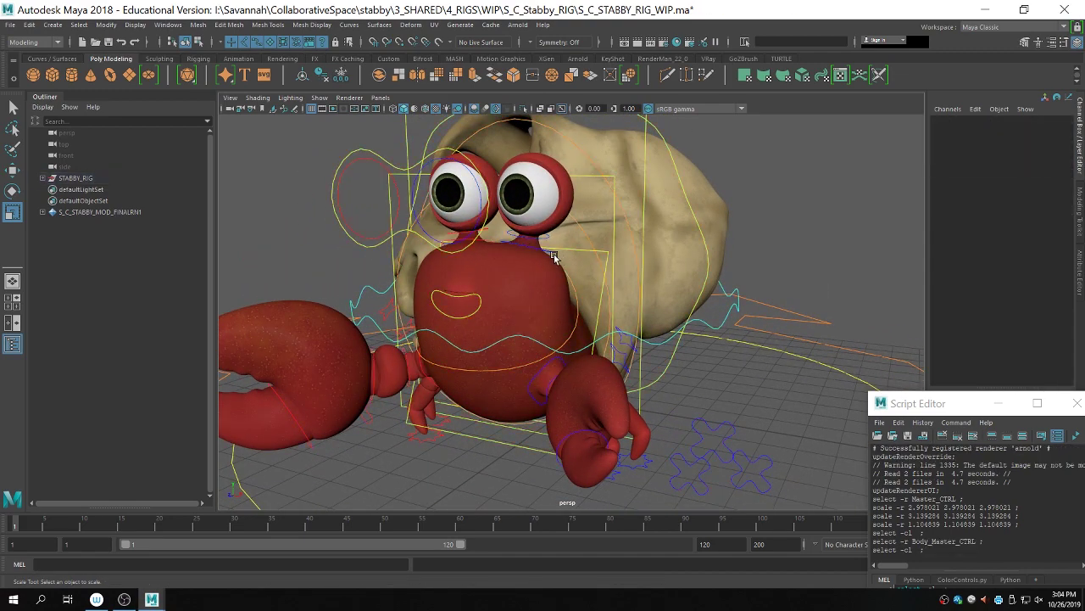
click(575, 309)
key(w)
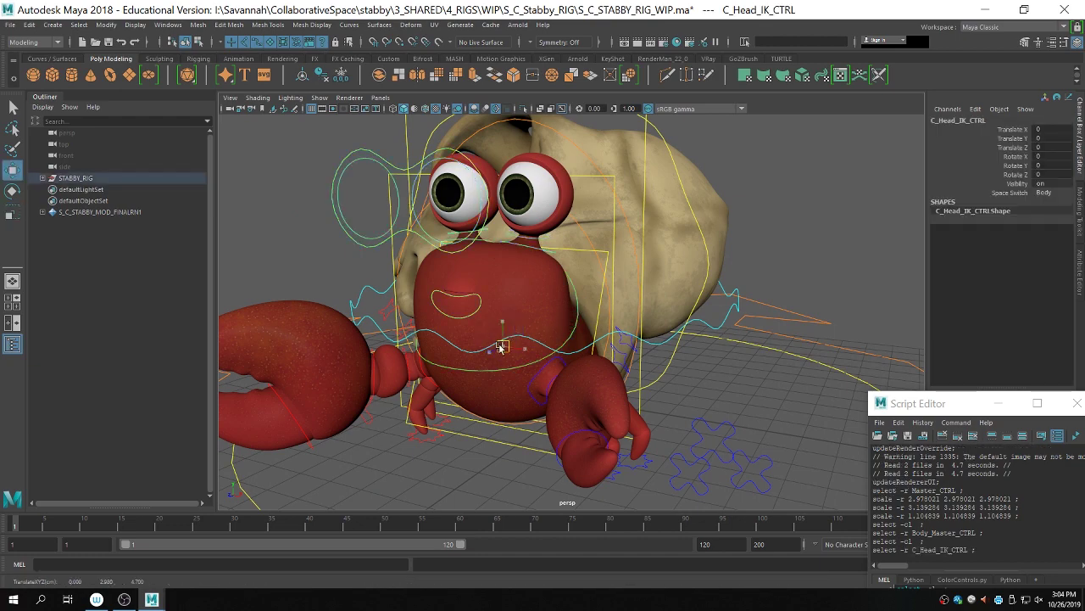
drag(508, 339, 565, 206)
key(ctrl+z)
Step: Test C_Head_FK_CTRL and C_Spine_2_FK_CTRL by moving each one, undoing both moves
click(433, 283)
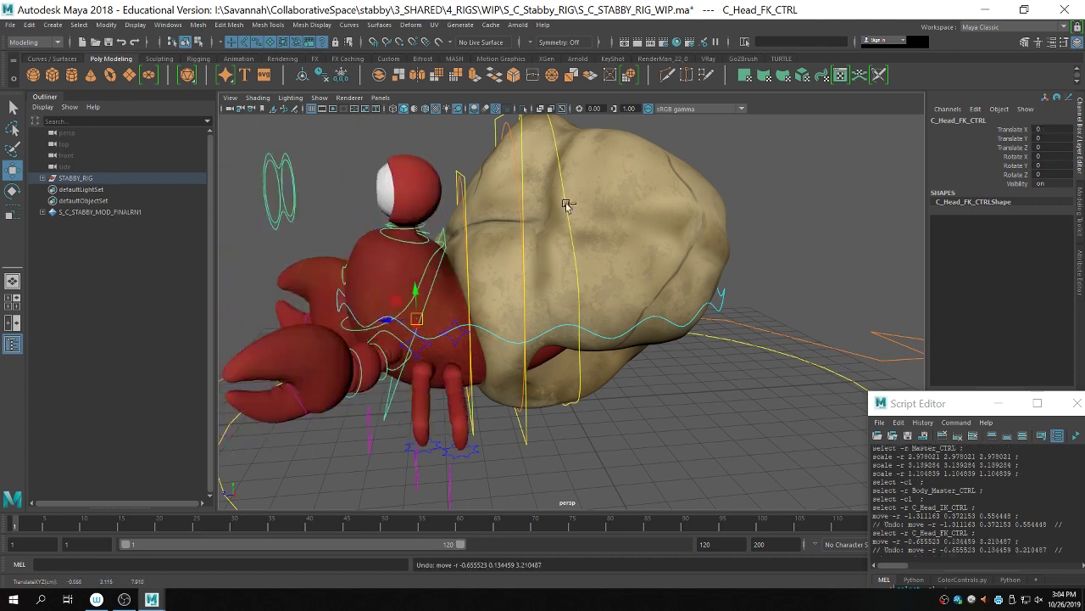
key(ctrl+z)
click(468, 309)
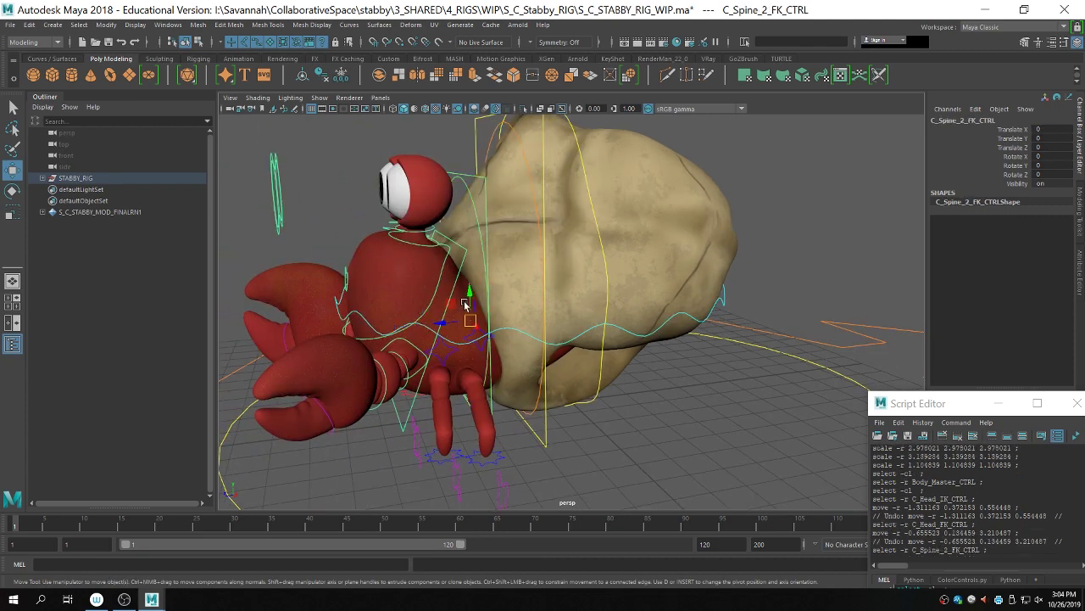
drag(467, 312, 462, 275)
key(ctrl+z)
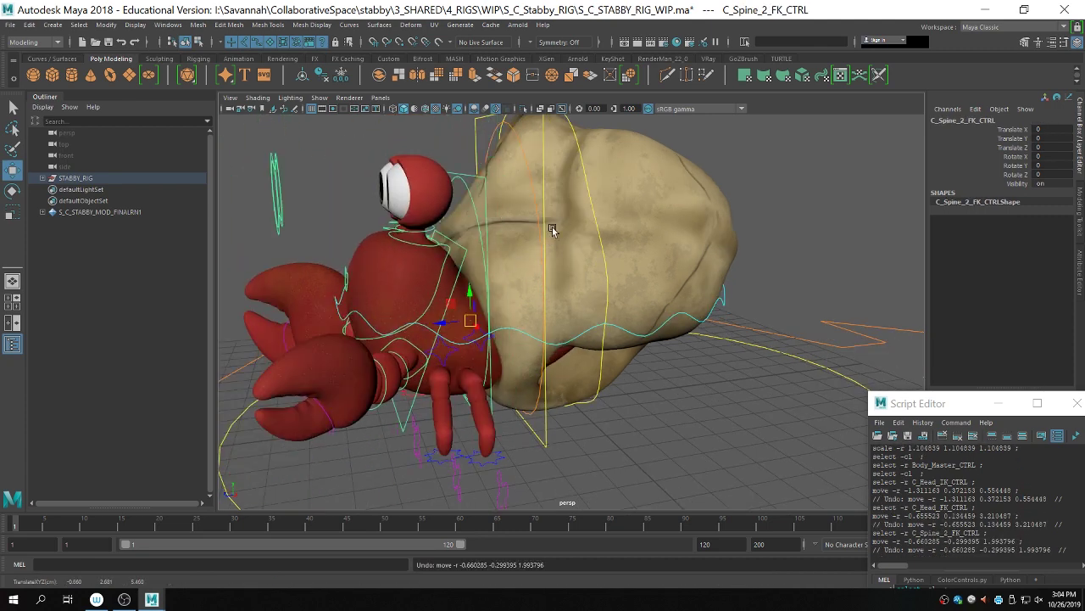
Step: Test C_Pelvis_FK_CTRL by moving and rotating the shell, undoing both changes
click(594, 222)
drag(518, 315, 395, 373)
key(ctrl+z)
key(e)
key(ctrl+z)
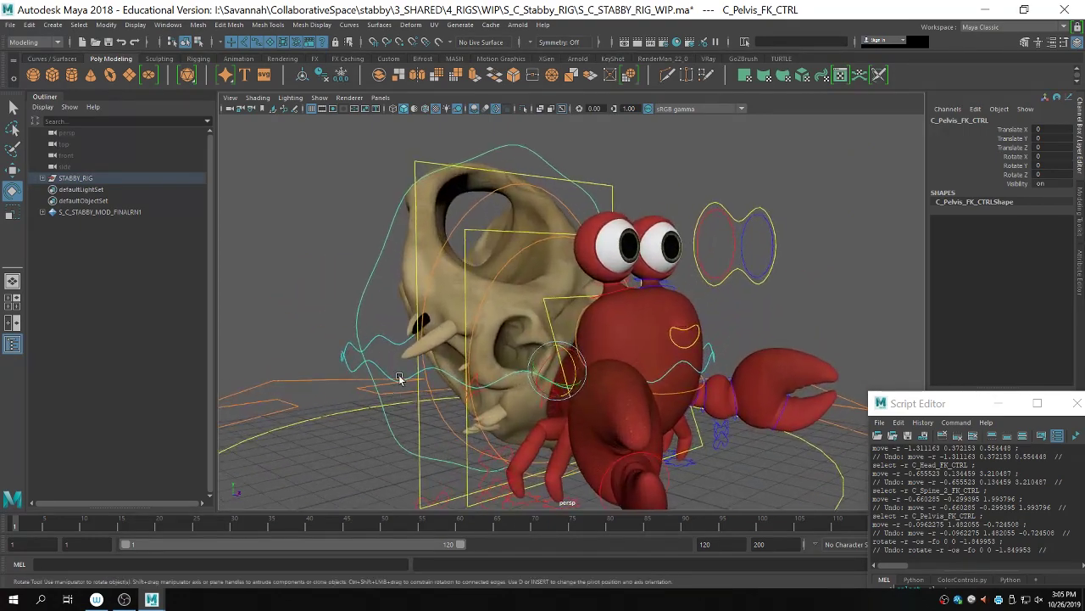
Step: Test Body_Master_CTRL by rotating and moving the crab's body, undoing both changes
click(303, 308)
alt+right_drag(303, 308, 596, 343)
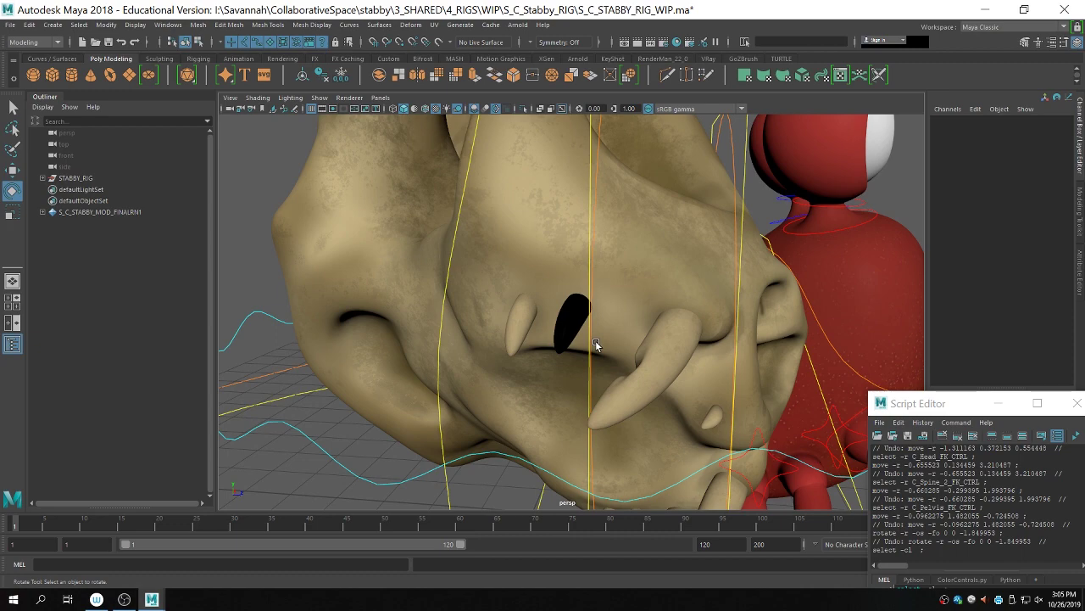
alt+right_drag(606, 297, 439, 373)
click(431, 379)
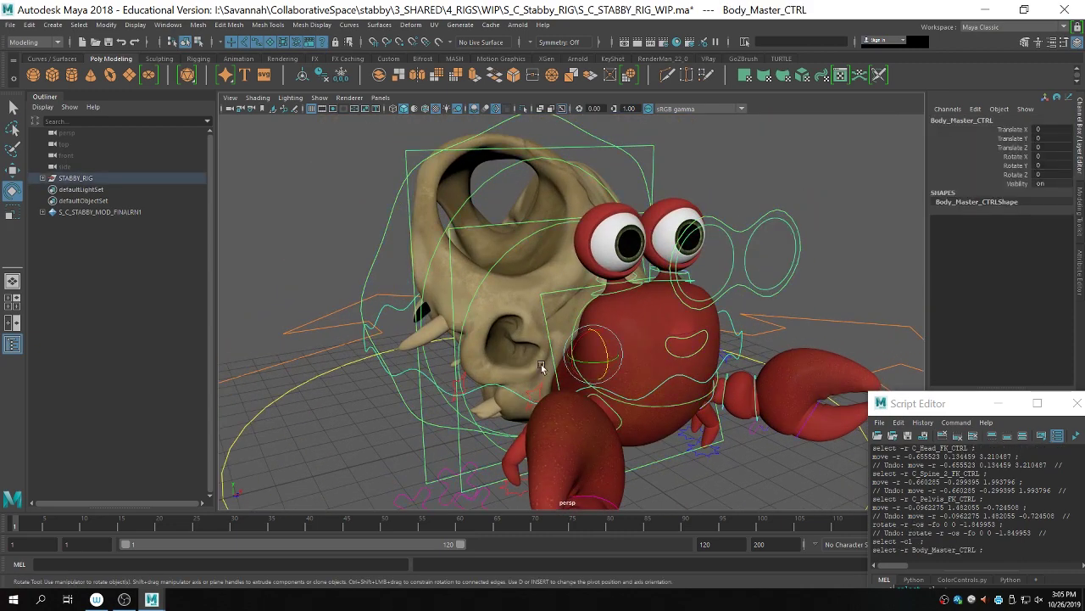
alt+drag(431, 379, 572, 189)
key(ctrl+z)
key(w)
key(ctrl+z)
Step: Set FK IK Blend to 1 on both the left and right claw FK_IK controls
alt+right_drag(555, 337, 501, 342)
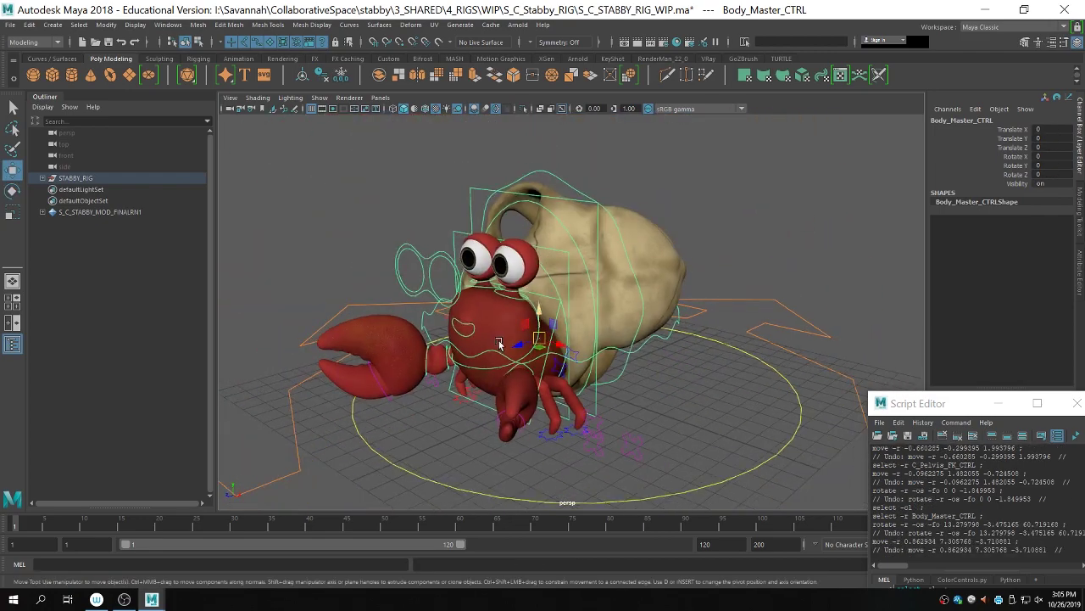
alt+drag(501, 342, 581, 363)
click(627, 414)
alt+drag(548, 407, 635, 385)
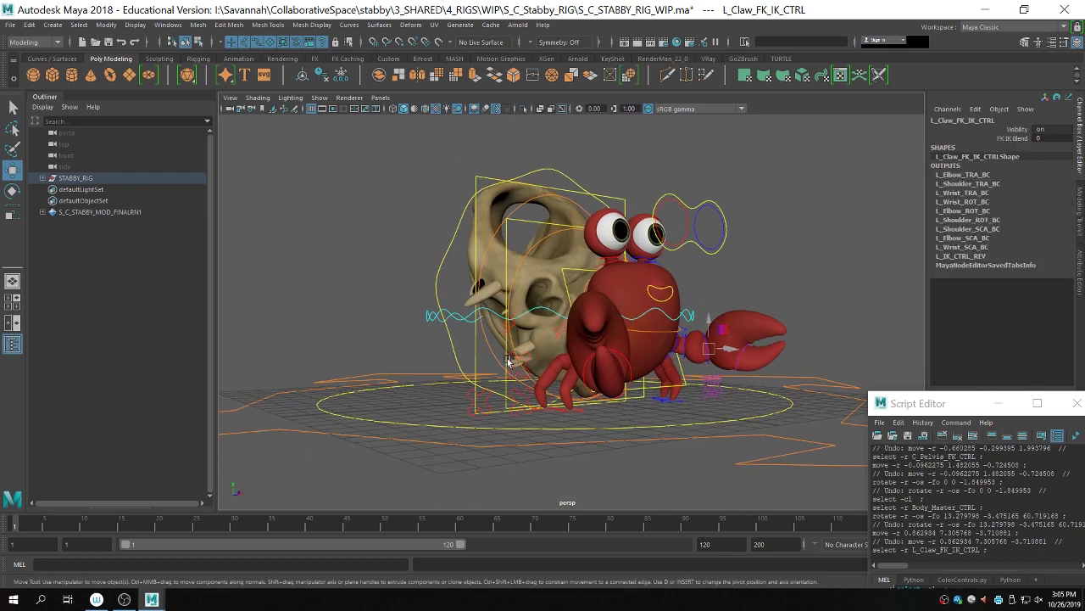
shift+click(511, 360)
click(1019, 137)
middle_drag(649, 165, 821, 219)
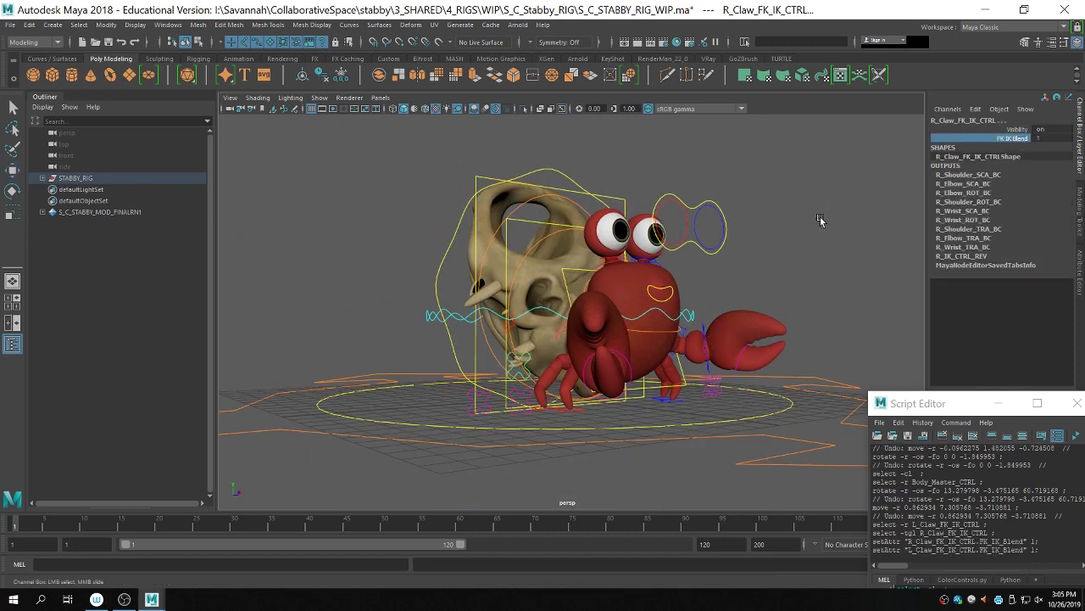
Step: Test how the claws follow the body by moving Body_Master_CTRL, and undo the move
alt+drag(821, 220, 664, 241)
click(727, 255)
click(604, 346)
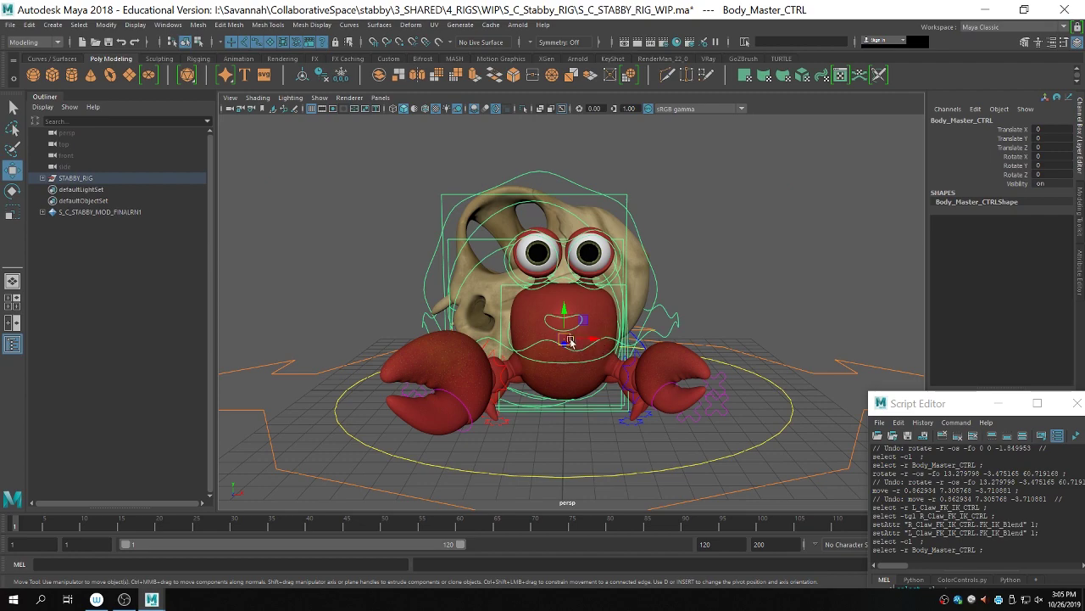
drag(586, 344, 395, 287)
key(ctrl+z)
key(ctrl+z)
Step: Test the eye aim by moving and rotating Eye_Master_CTRL, undoing both changes
click(442, 314)
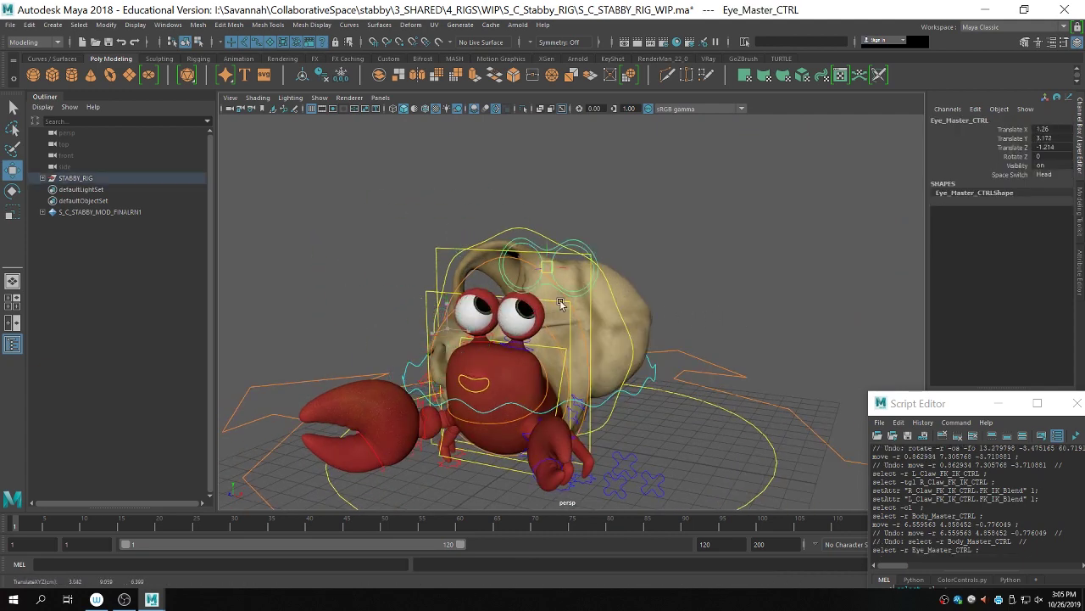
key(ctrl+z)
alt+right_drag(396, 286, 548, 318)
key(e)
drag(431, 323, 492, 303)
key(ctrl+z)
Step: Test scaling L_Eye_CTRL and R_Eye_CTRL together, uniformly and along single axes, undoing each scale
click(470, 314)
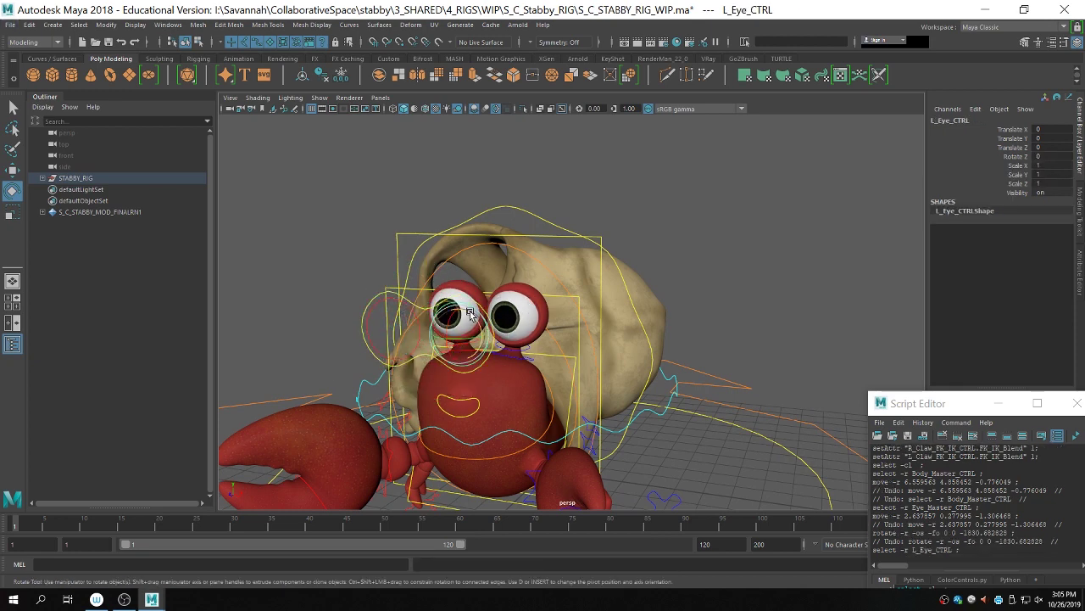
shift+click(412, 315)
key(r)
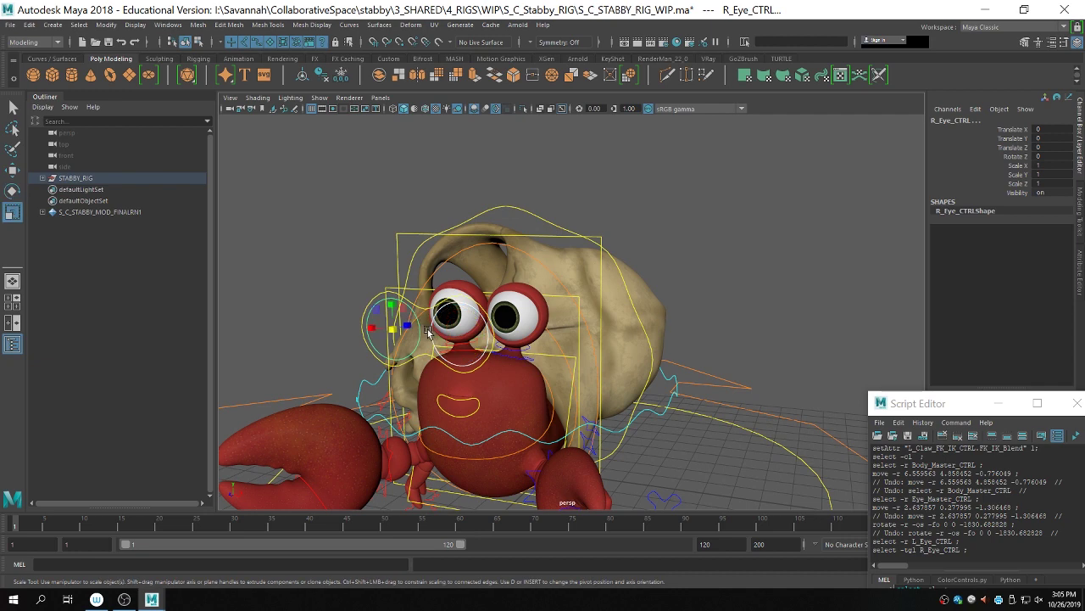
drag(392, 329, 335, 315)
key(ctrl+z)
key(ctrl+z)
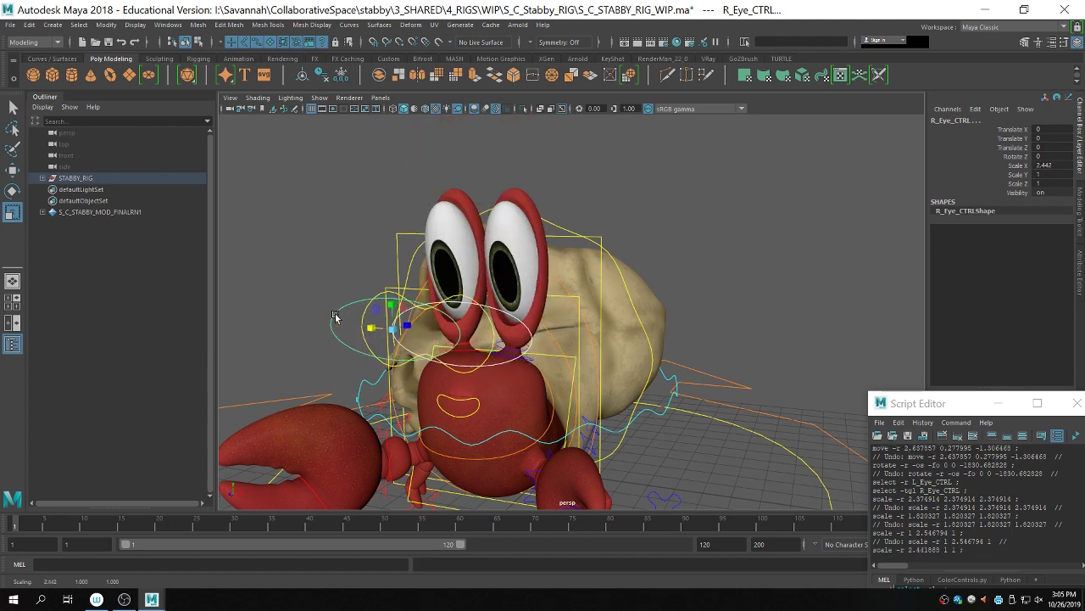
key(ctrl+z)
Step: Rotate both Eye_Base_1 FK controls together, undoing the trial rotations and keeping one of about 9.45 degrees in Z, and deselect them
click(550, 347)
click(534, 363)
scroll(533, 363, up, 3)
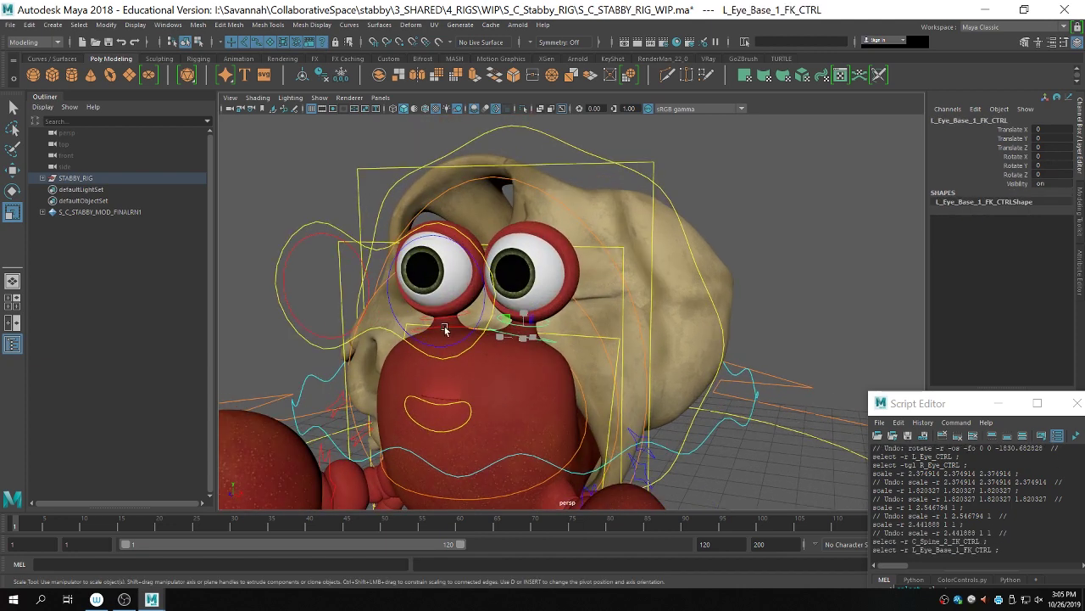
shift+click(445, 329)
key(e)
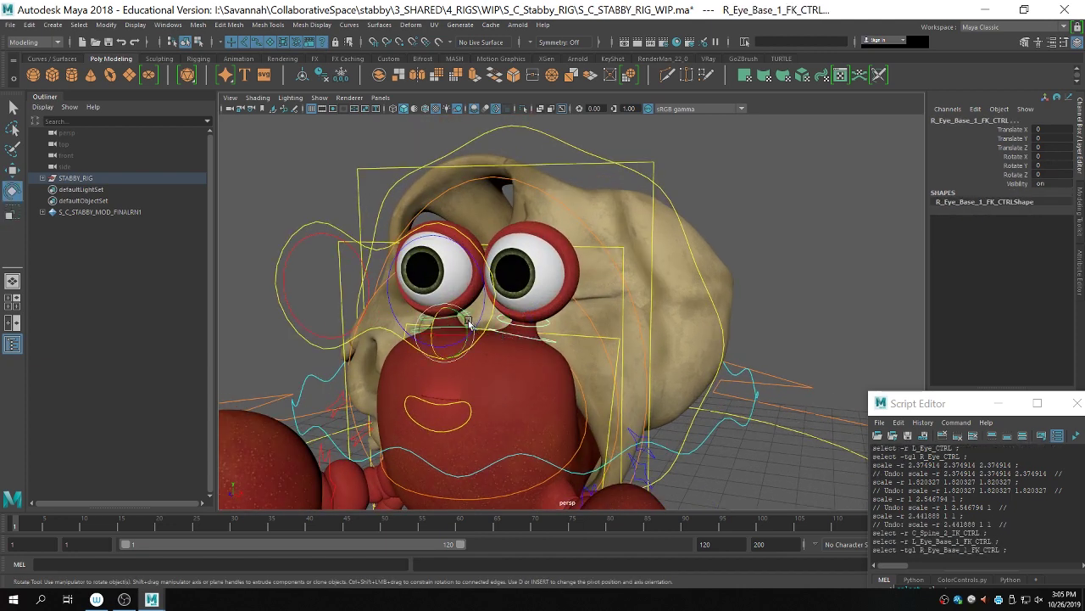
drag(470, 323, 509, 314)
key(ctrl+z)
key(ctrl+z)
key(ctrl+z)
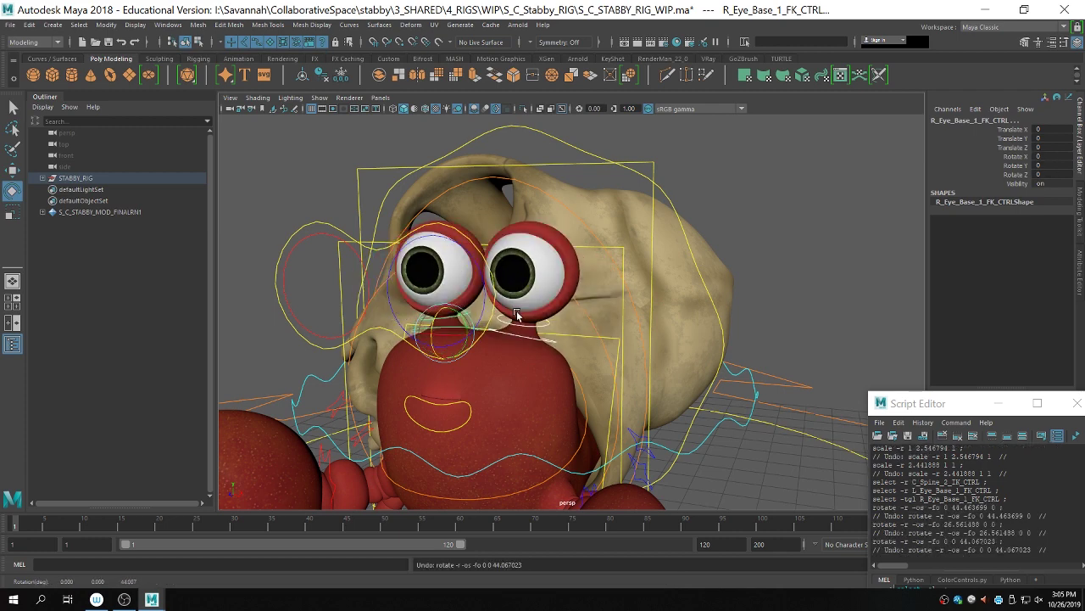
mouse_move(427, 321)
mouse_down()
mouse_move(475, 313)
mouse_move(439, 318)
mouse_up()
click(738, 264)
Step: Set the Space Switch of Eye_Master_CTRL to World
alt+right_drag(738, 264, 497, 254)
alt+drag(497, 254, 428, 259)
alt+right_drag(429, 259, 508, 280)
alt+drag(508, 280, 581, 324)
click(572, 340)
key(w)
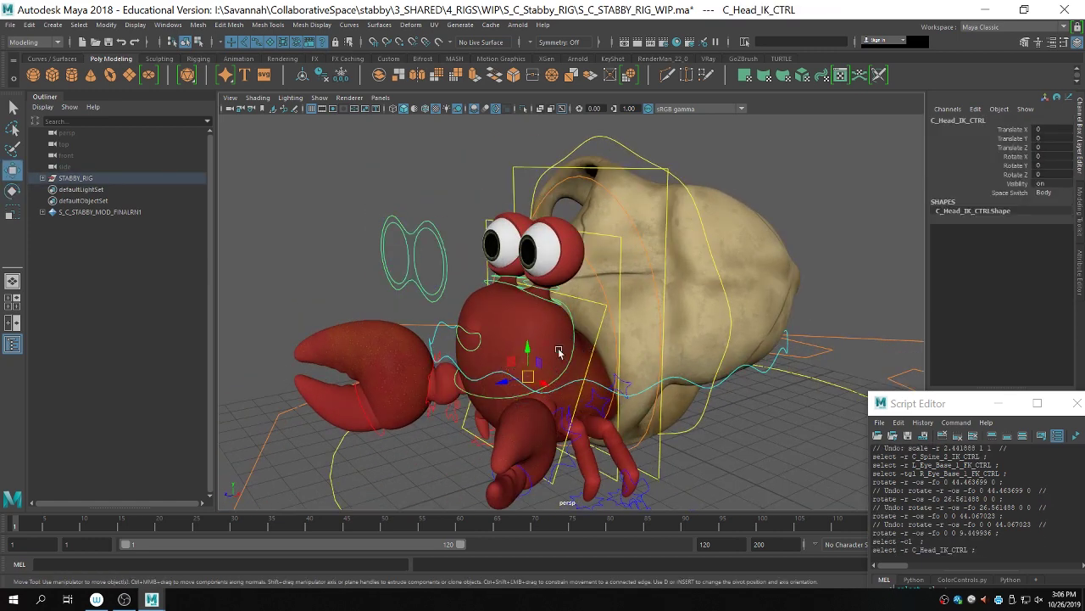
click(419, 289)
click(1045, 174)
click(1010, 193)
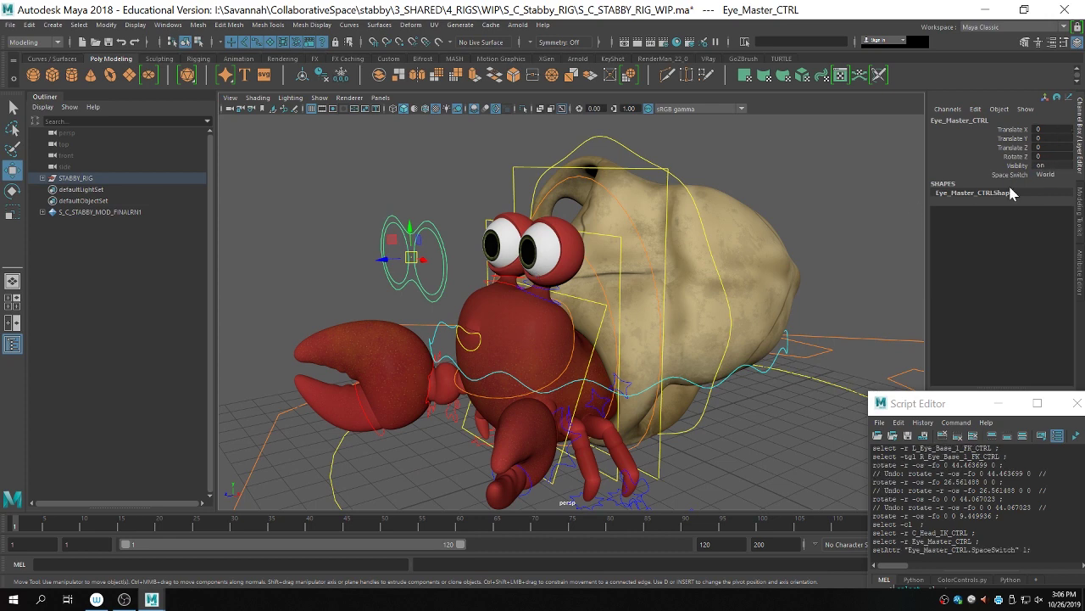
Step: Test rotating C_Head_IK_CTRL by about -25 degrees in Z, undoing the rotation and clearing the selection
click(574, 337)
key(e)
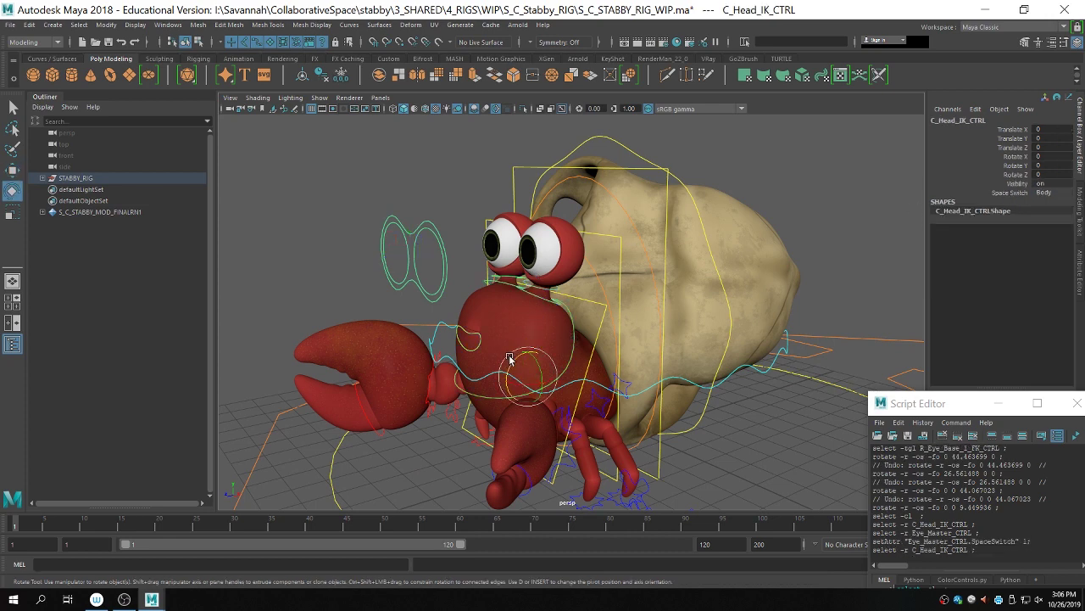
drag(510, 359, 555, 352)
key(ctrl+z)
click(558, 329)
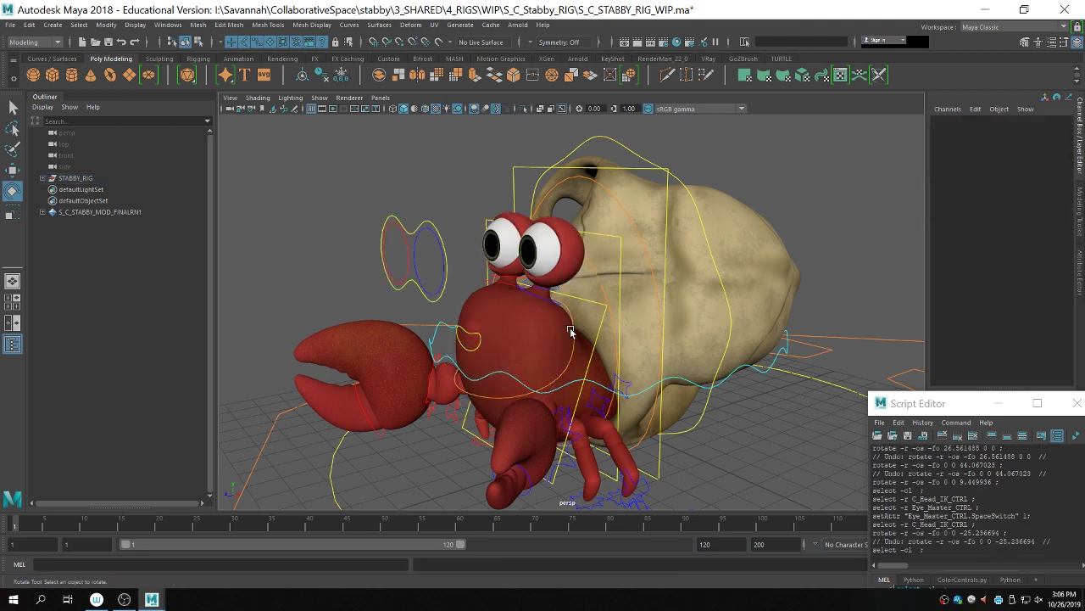
Step: Set the Space Switch of C_Head_IK_CTRL to World
click(572, 326)
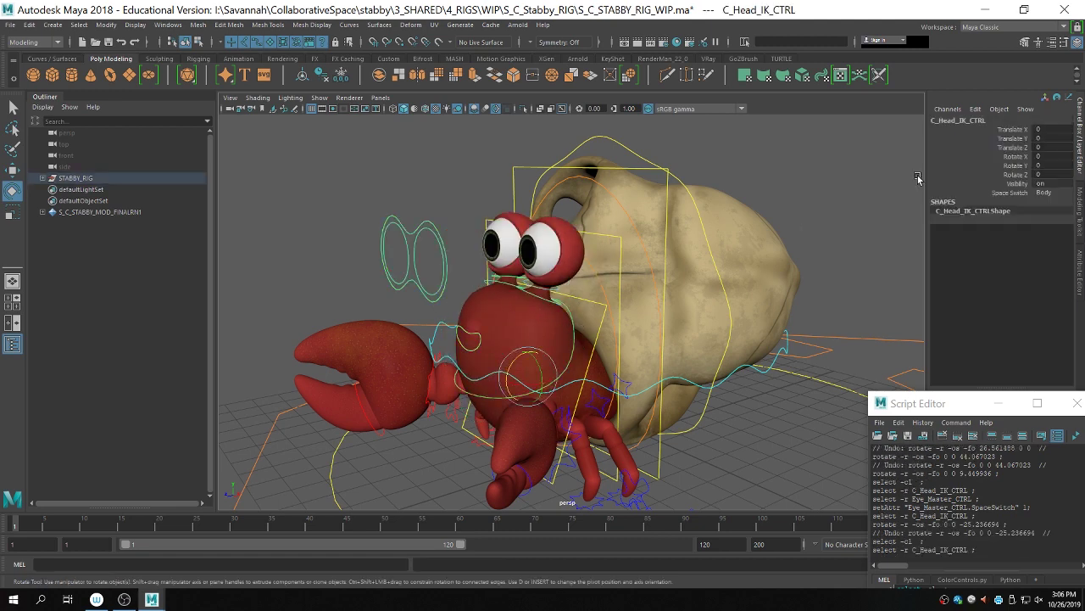
click(1029, 194)
middle_drag(879, 200, 767, 202)
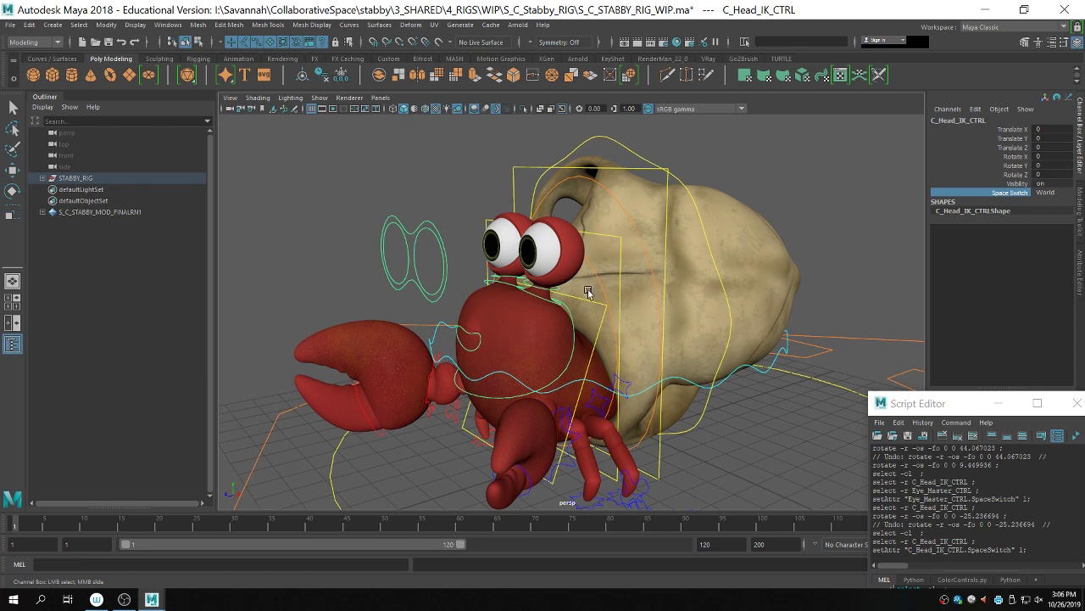
Step: Test moving C_Spine_2_FK_CTRL and rotating it freely and by about 44.8 degrees in Y, undoing each change
click(601, 327)
click(602, 327)
click(620, 321)
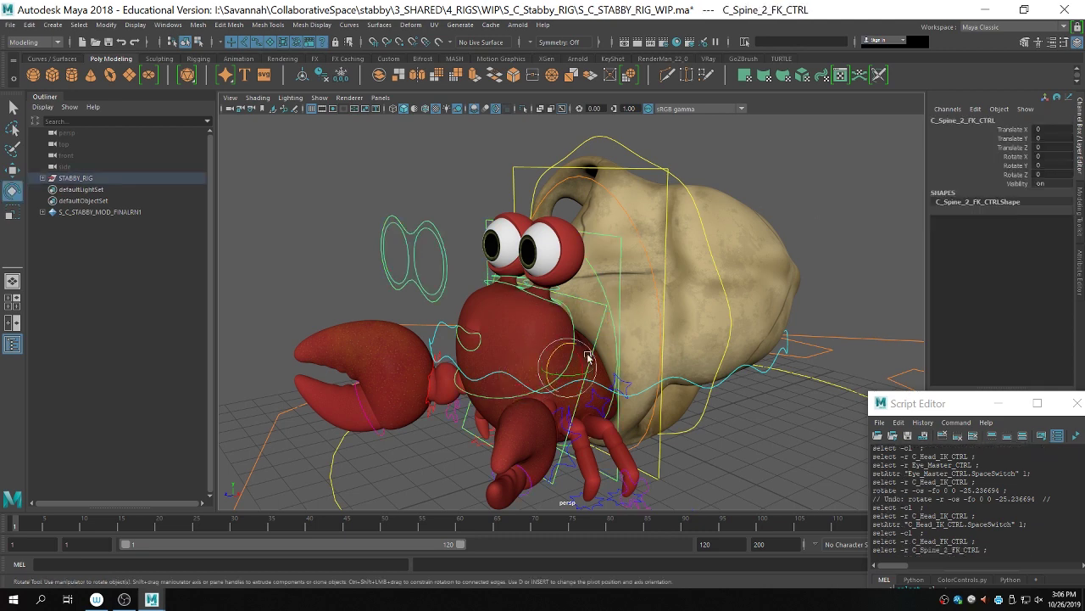
key(w)
mouse_move(594, 353)
mouse_down()
mouse_move(588, 383)
mouse_move(603, 346)
mouse_move(574, 359)
mouse_move(573, 288)
mouse_move(614, 332)
mouse_move(594, 352)
mouse_move(583, 340)
mouse_up()
key(ctrl+z)
key(e)
key(ctrl+z)
key(ctrl+z)
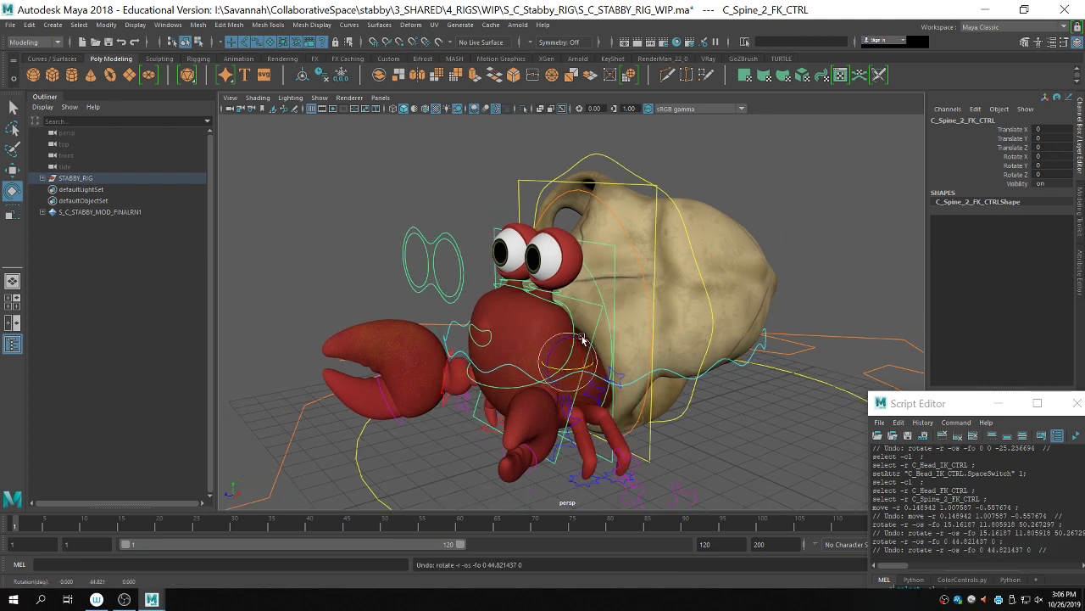
Step: Undo the space switch changes on C_Head_IK_CTRL and Eye_Master_CTRL, and clear the selection
key(ctrl+z)
key(ctrl+z)
key(ctrl+z)
key(ctrl+z)
key(ctrl+z)
key(ctrl+z)
key(ctrl+z)
key(ctrl+z)
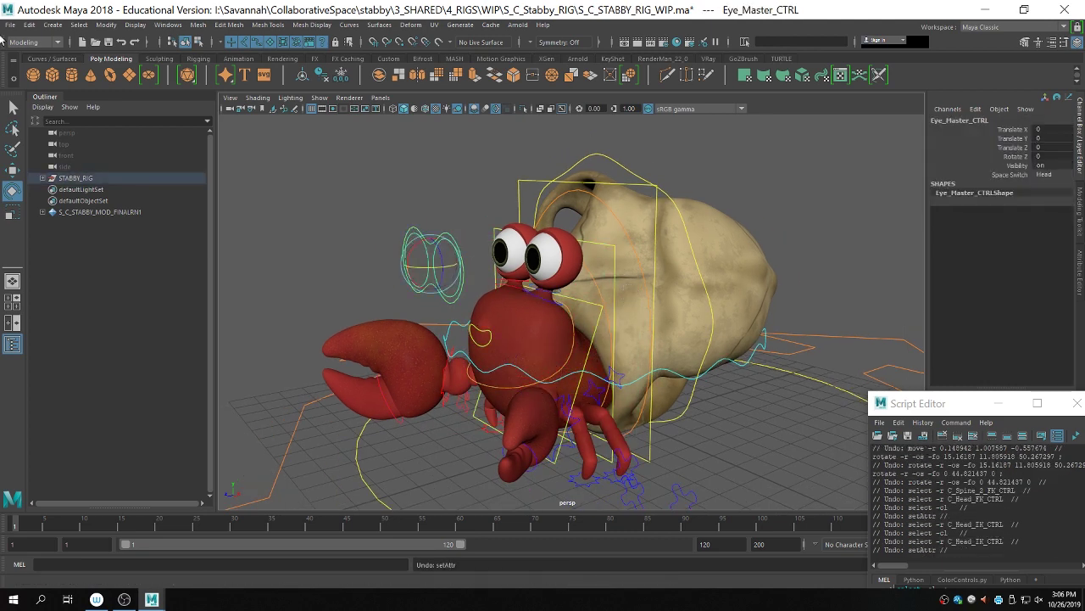
click(9, 24)
click(724, 280)
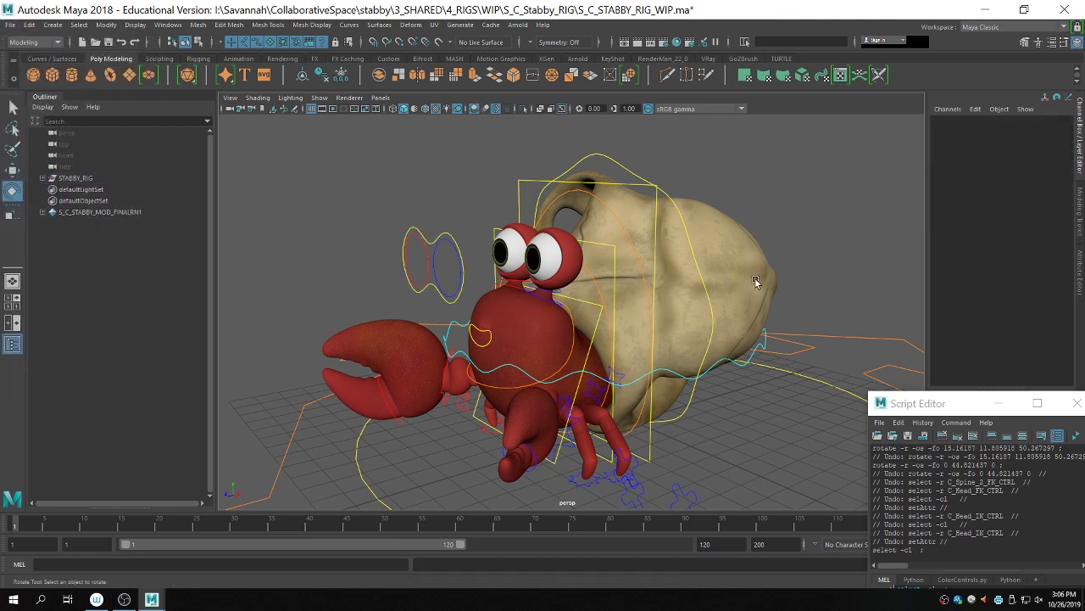
Step: Test moving the whole rig with Placement_CTRL by about -9.76 in Z, undoing the move and deselecting the control
alt+middle_drag(755, 277, 751, 222)
alt+right_drag(752, 223, 560, 261)
alt+drag(559, 261, 589, 388)
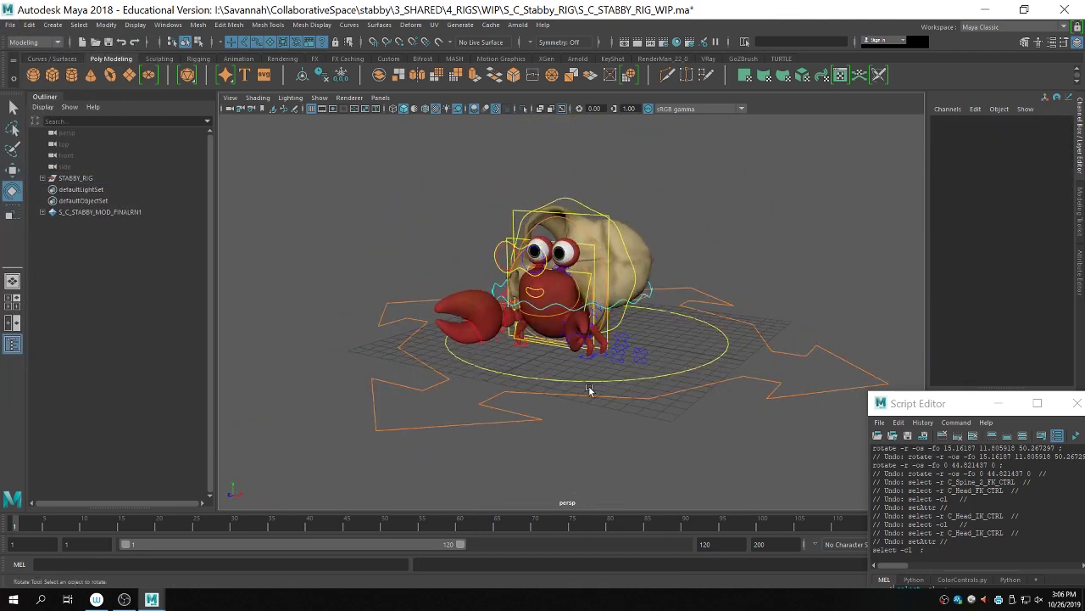
click(591, 381)
key(w)
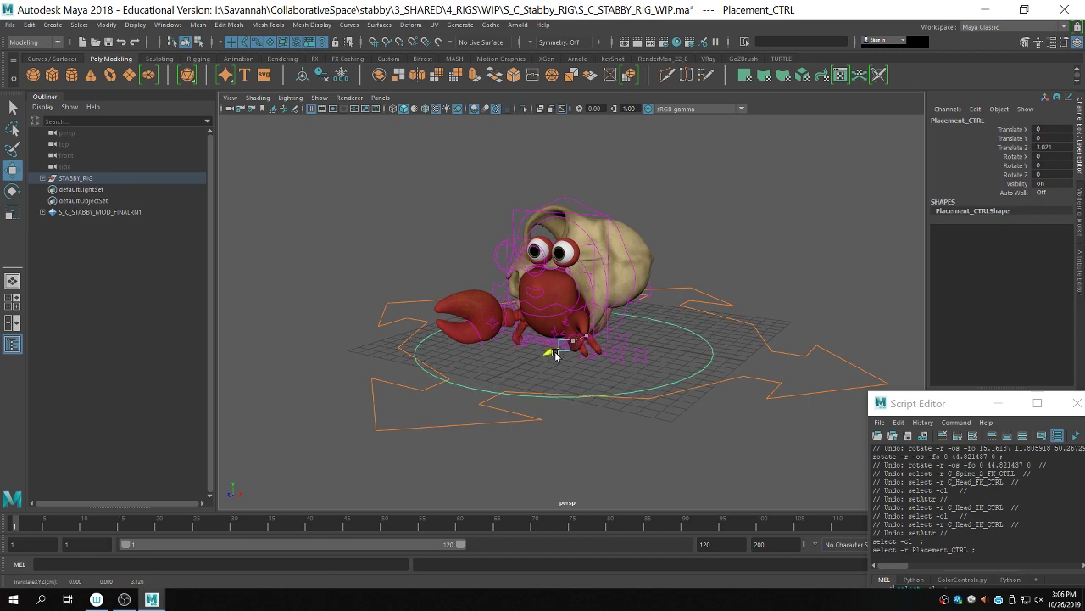
drag(556, 355, 642, 324)
click(663, 232)
alt+right_drag(664, 232, 609, 255)
Step: Open the scene S_C_STABBY_RIG_TestAnim.ma, discarding the changes to the current rig file
click(8, 25)
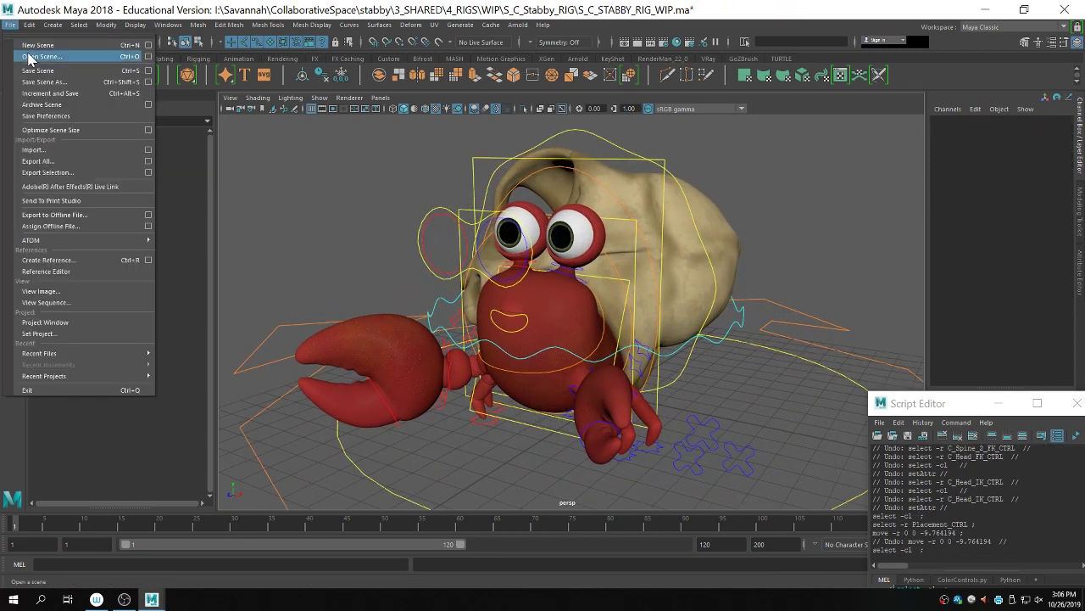
click(30, 51)
double_click(296, 181)
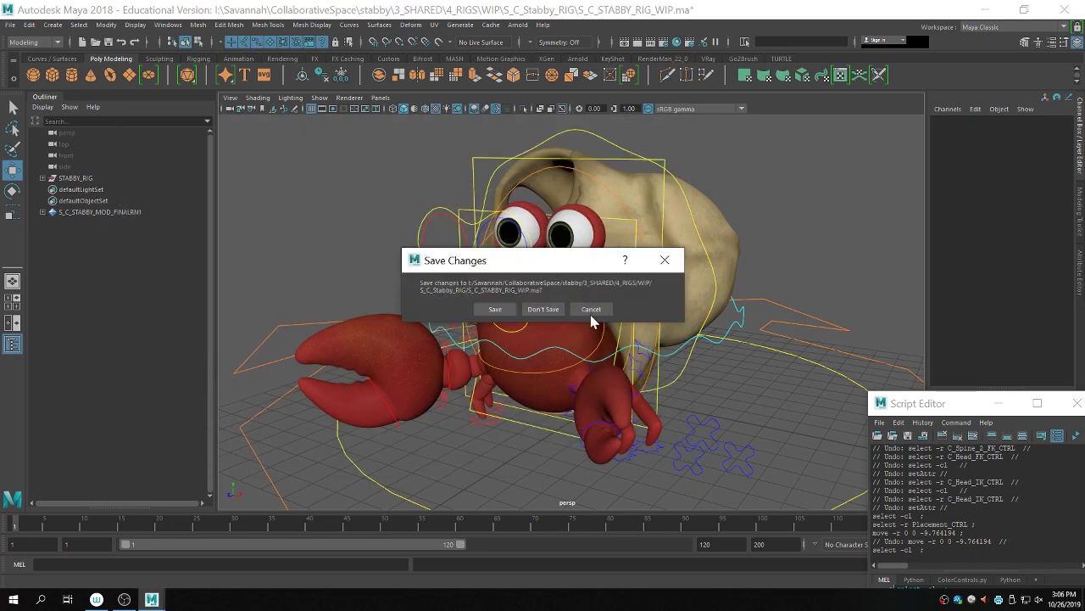
click(541, 314)
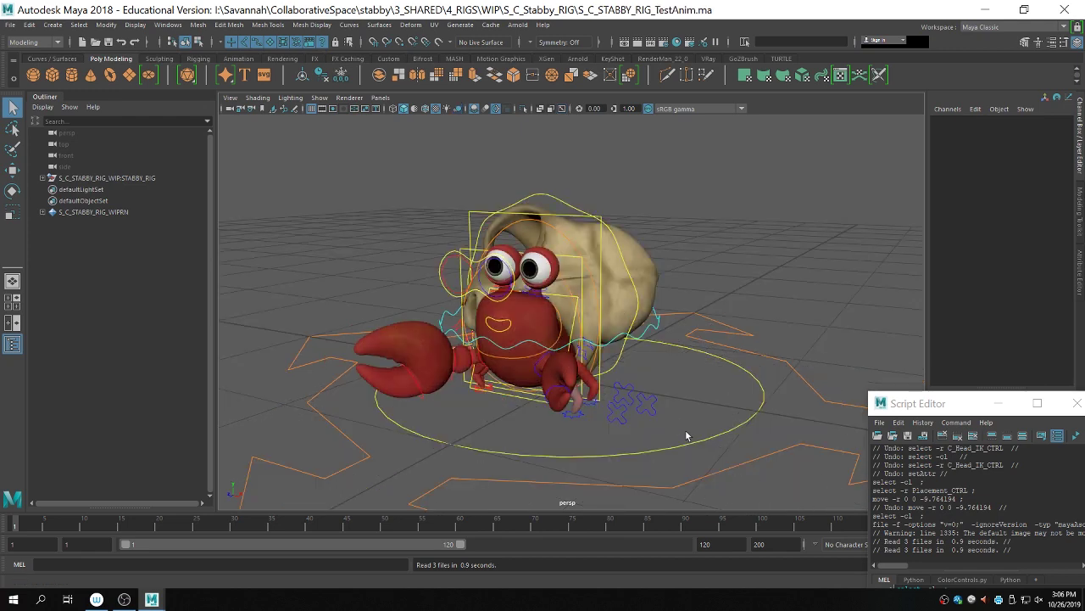
Step: Test the Auto Walk of the referenced rig by moving Placement_CTRL along Z, undoing the move
click(715, 431)
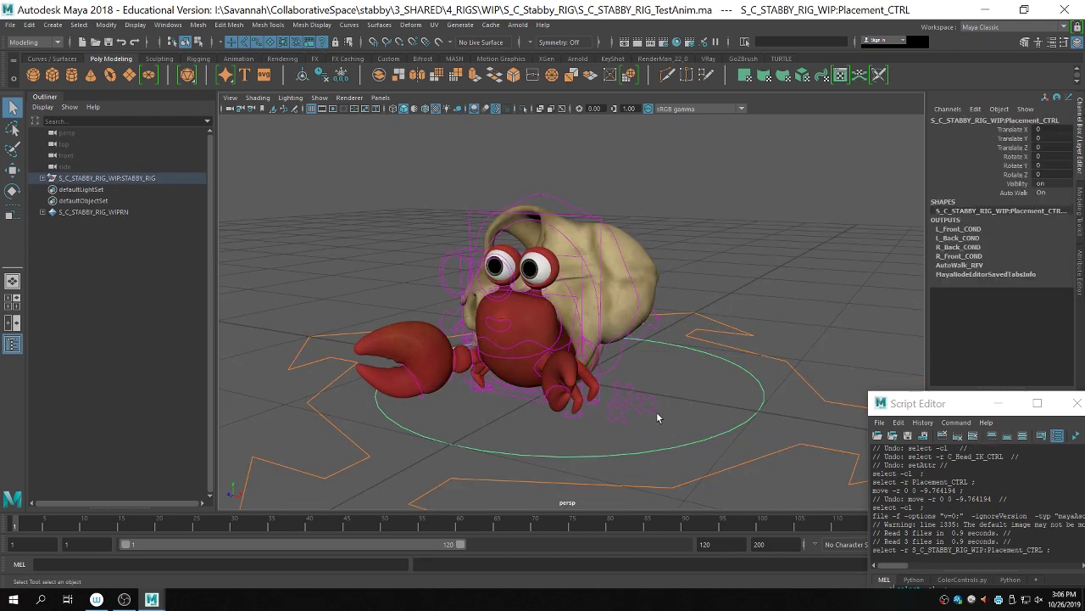
key(w)
alt+drag(607, 377, 632, 361)
click(1009, 193)
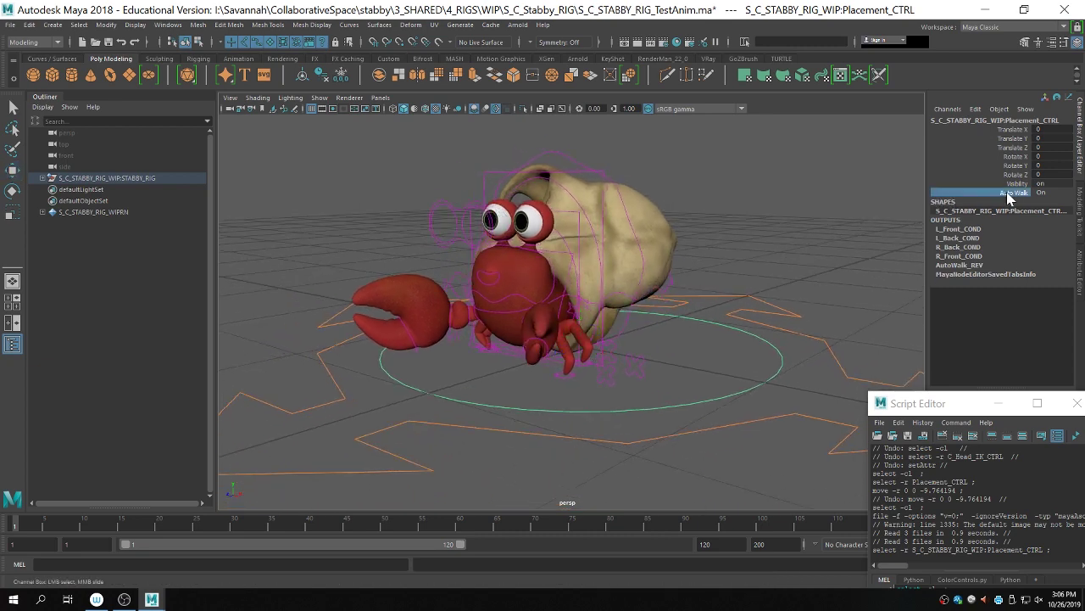
click(765, 381)
click(740, 394)
alt+right_drag(774, 381, 759, 376)
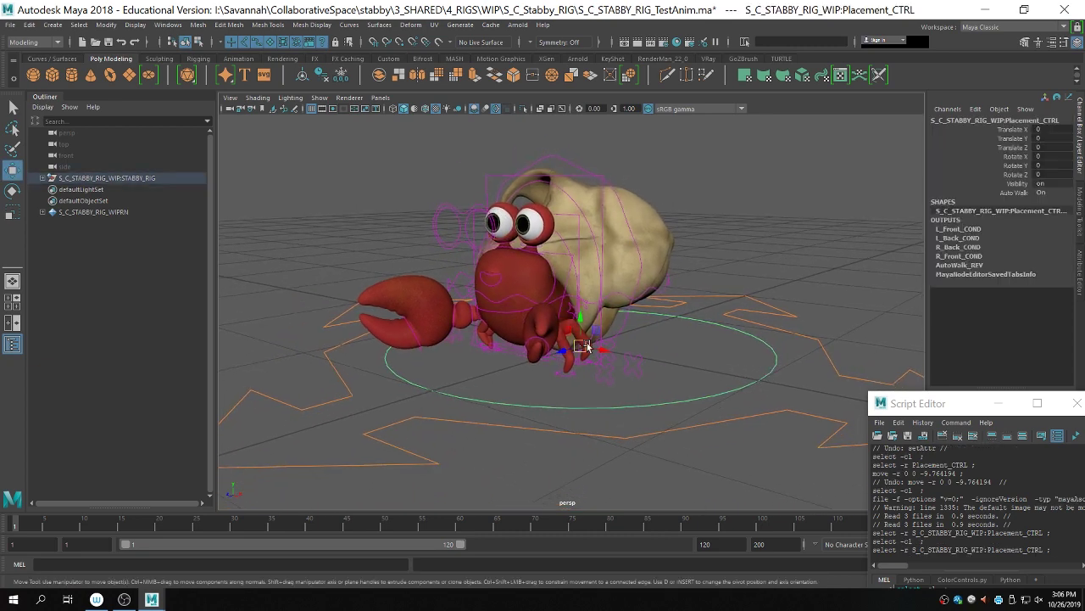
drag(562, 352, 379, 376)
key(ctrl+z)
Step: Walk the crab forward a second time by moving Placement_CTRL along Z, and undo the move
scroll(731, 353, down, 3)
scroll(732, 354, down, 2)
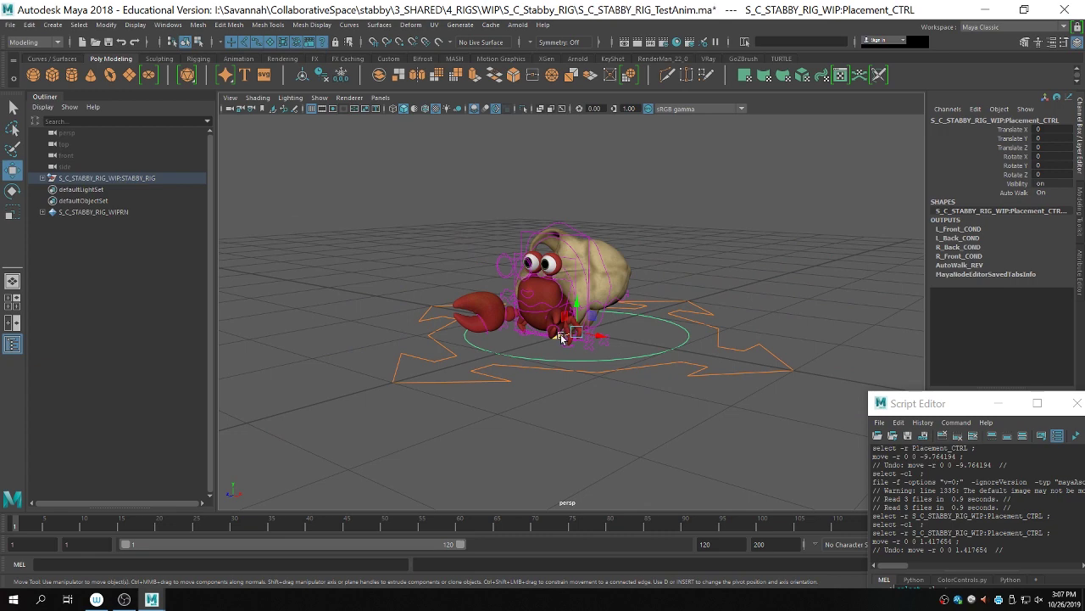
drag(562, 338, 471, 410)
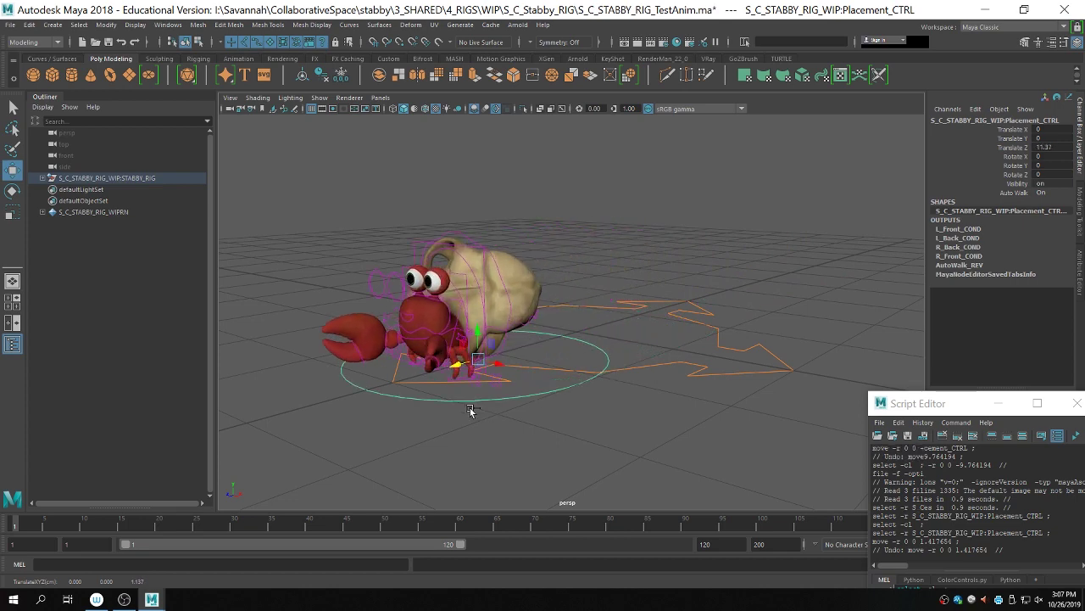
key(ctrl+z)
Step: Try a forward move of Placement_CTRL in Z and select L_Front_Leg_IK_CTRL, undoing both
alt+right_drag(558, 374, 753, 412)
alt+right_drag(621, 406, 769, 435)
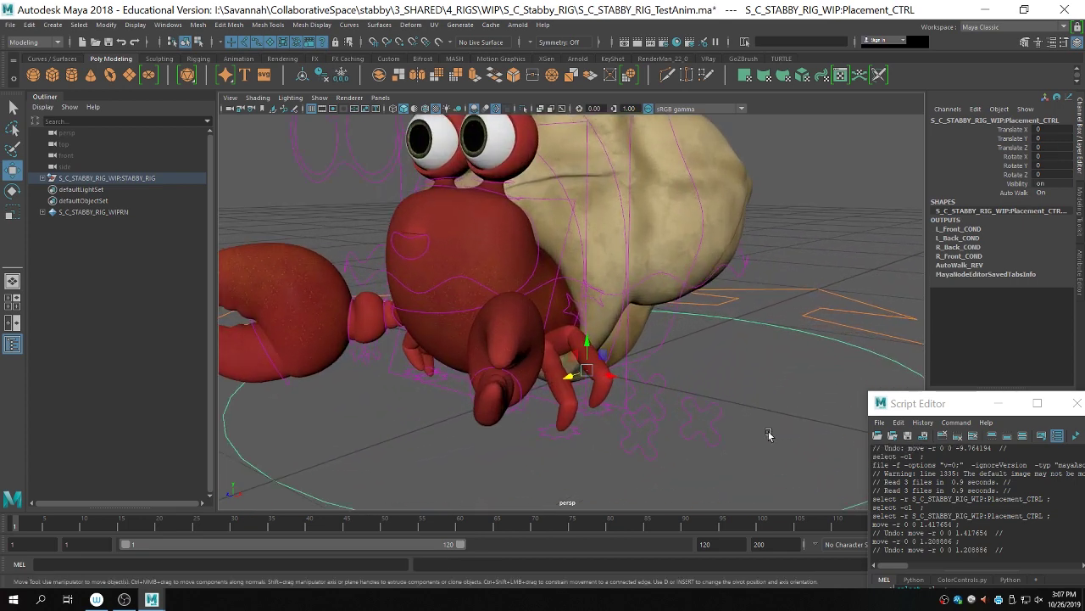
alt+right_drag(638, 381, 553, 391)
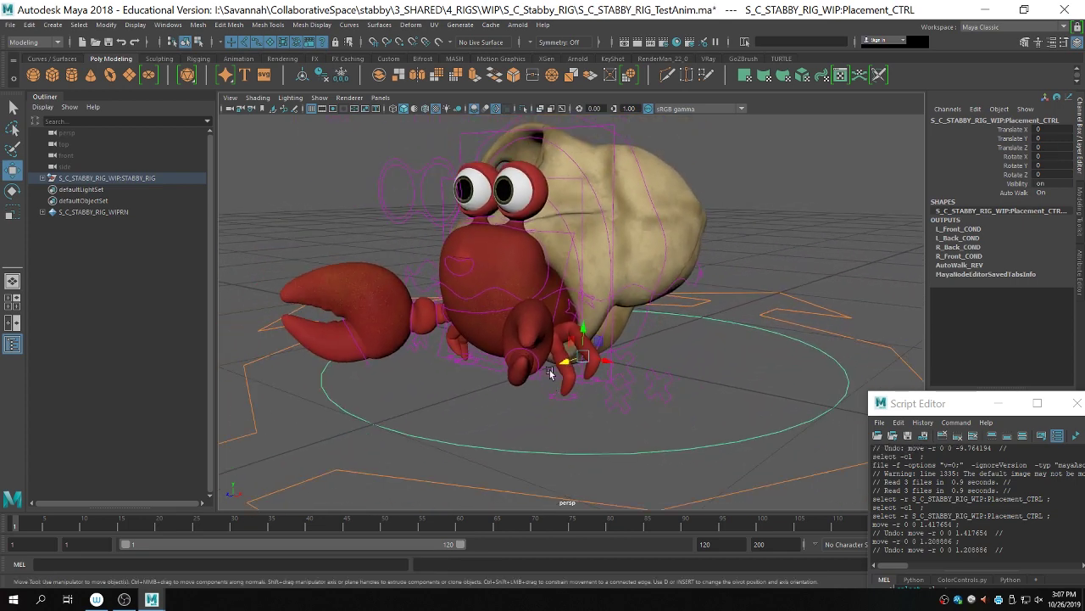
drag(549, 370, 531, 400)
click(429, 378)
key(ctrl+z)
key(ctrl+z)
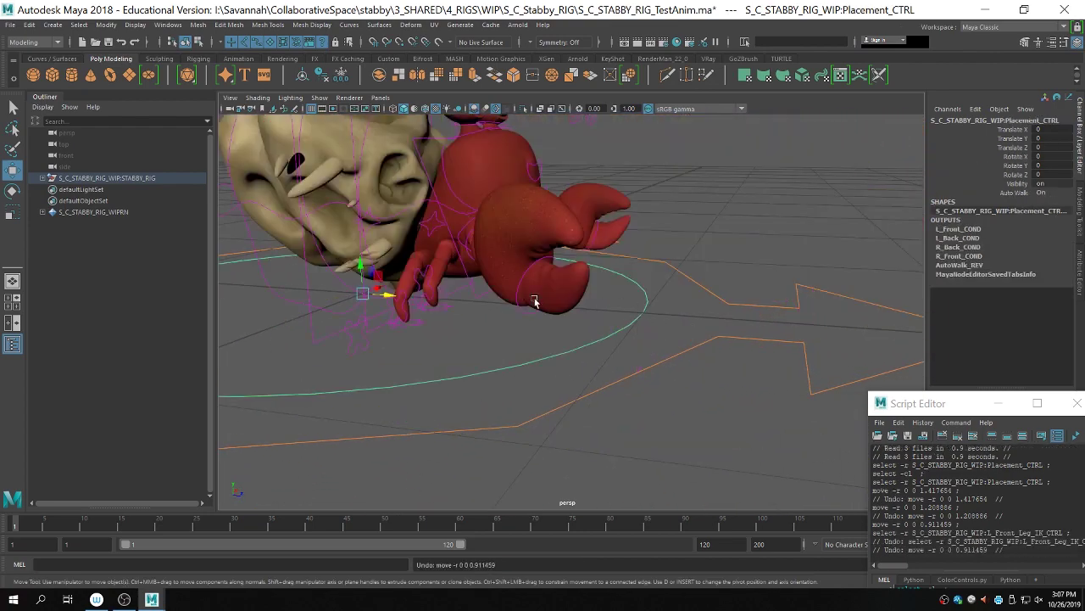
Step: Move Placement_CTRL to about 7.48 in Z and offset R_Front_Leg_IK_CTRL to about 0.577 in Z
drag(395, 294, 595, 305)
click(693, 329)
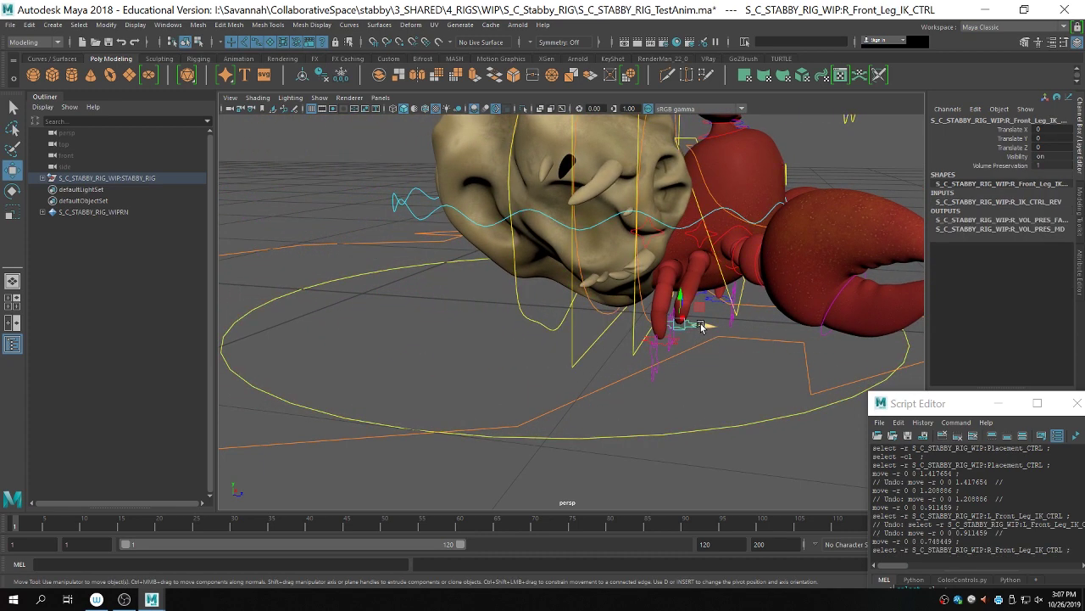
drag(700, 328, 724, 327)
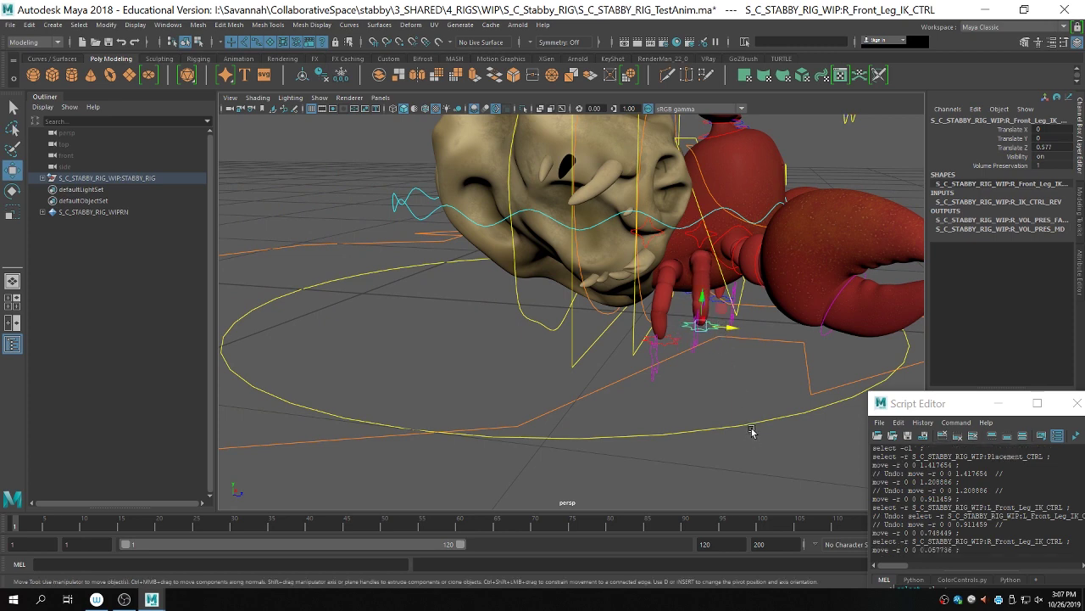
Step: Reselect Placement_CTRL and walk the crab further forward along Z with the front leg offset
click(751, 431)
click(751, 426)
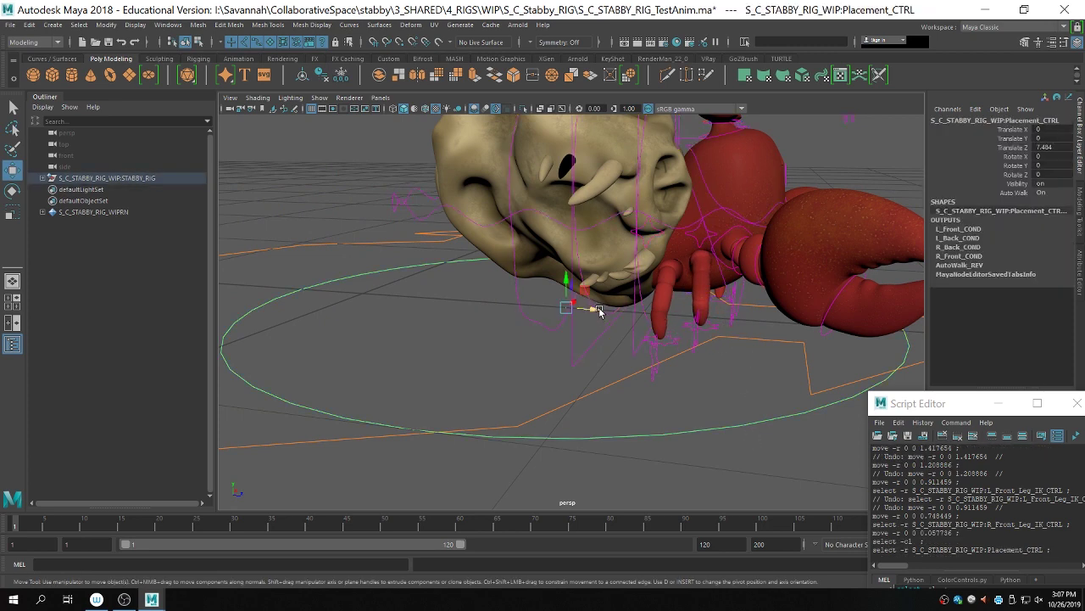
drag(599, 311, 679, 329)
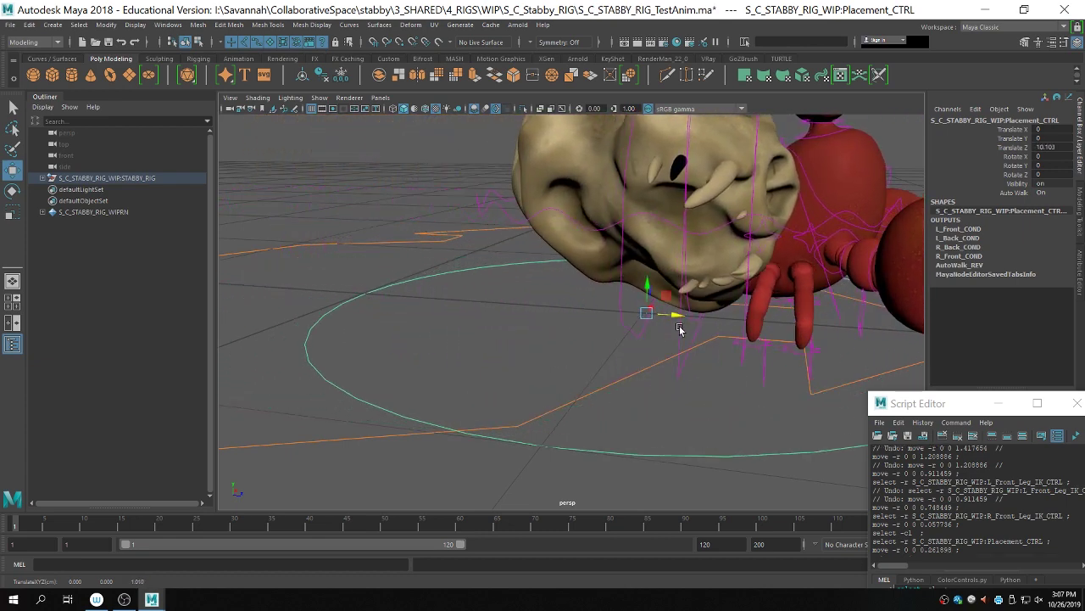
Step: Undo the trial moves of Placement_CTRL and R_Front_Leg_IK_CTRL
key(ctrl+z)
key(ctrl+z)
key(ctrl+z)
key(ctrl+z)
key(ctrl+z)
key(ctrl+z)
key(ctrl+z)
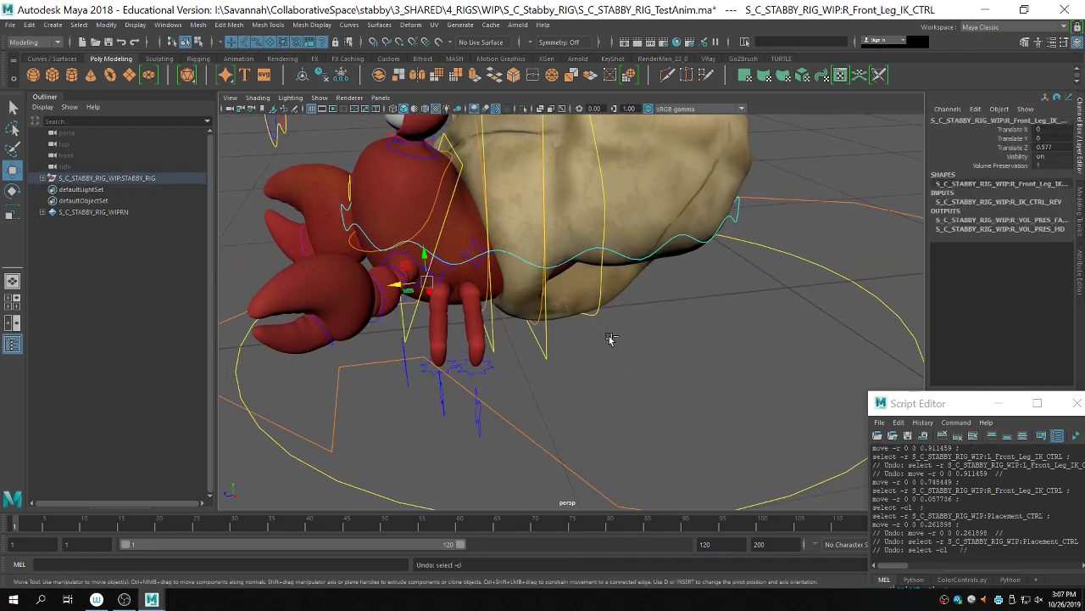
key(ctrl+z)
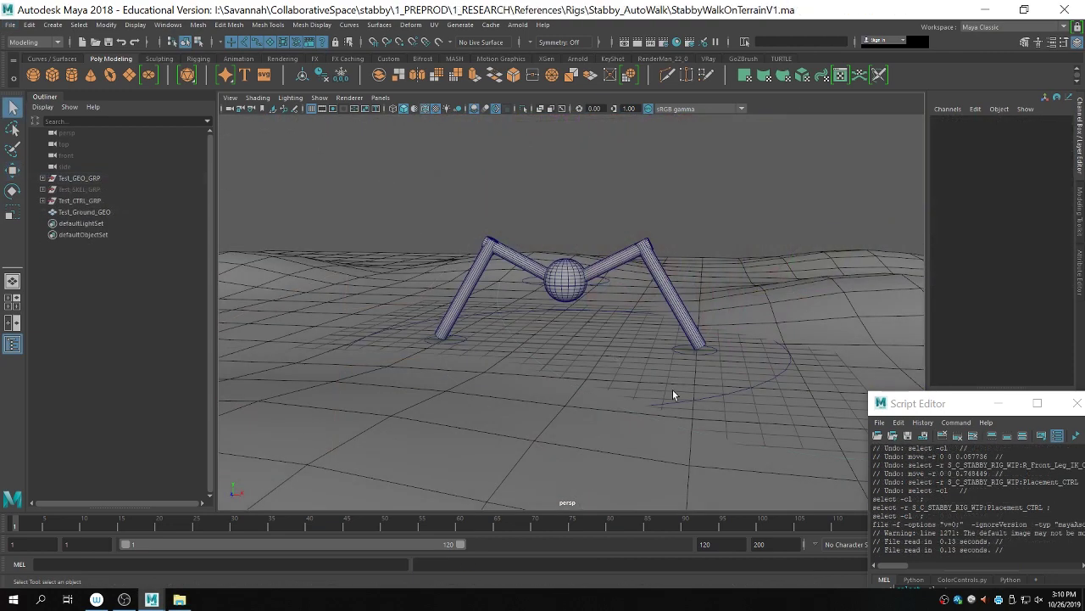
Step: Test the two-legged terrain walk rig by moving Test_Master_CTRL along Z, undoing the move
click(676, 400)
alt+right_drag(685, 418, 385, 377)
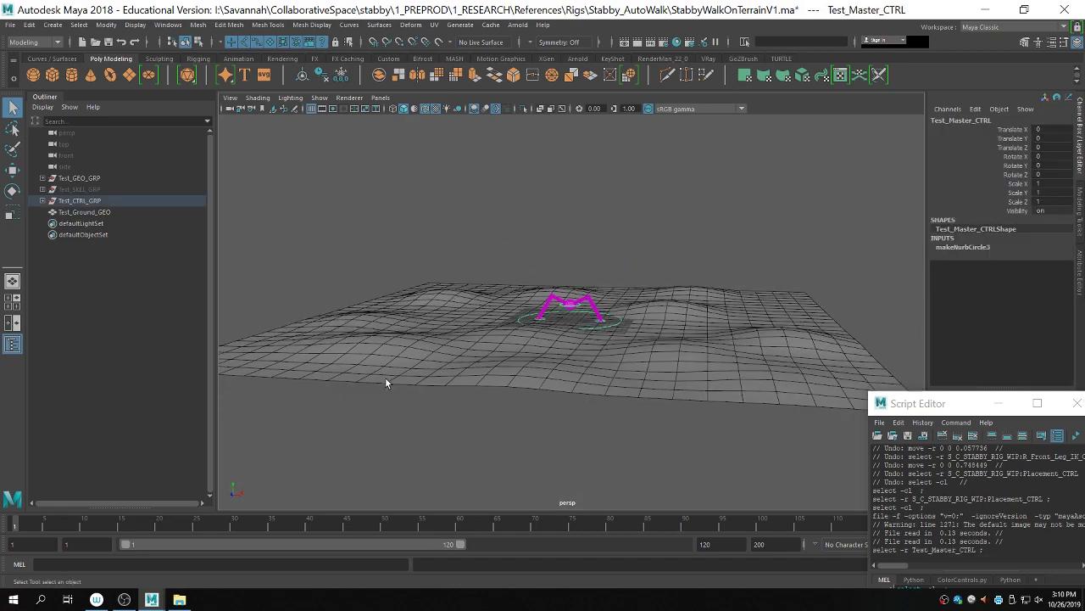
alt+drag(385, 377, 380, 382)
alt+right_drag(379, 382, 524, 383)
key(w)
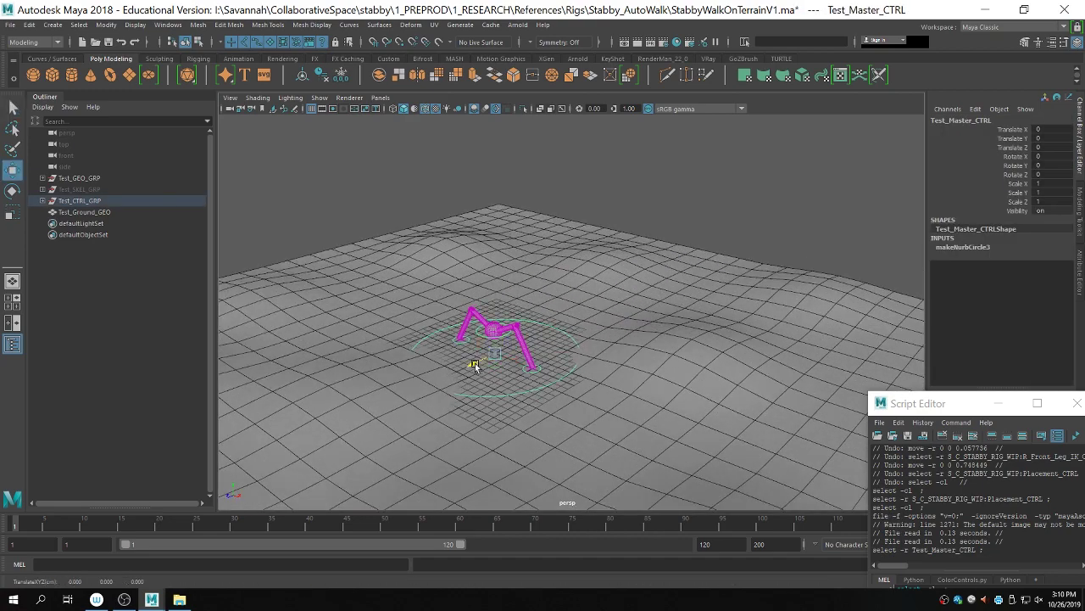
drag(477, 371, 623, 320)
key(ctrl+z)
Step: Walk the test rig across the terrain by moving Test_Master_CTRL along X and Z, undoing both moves and deselecting it
drag(549, 379, 275, 346)
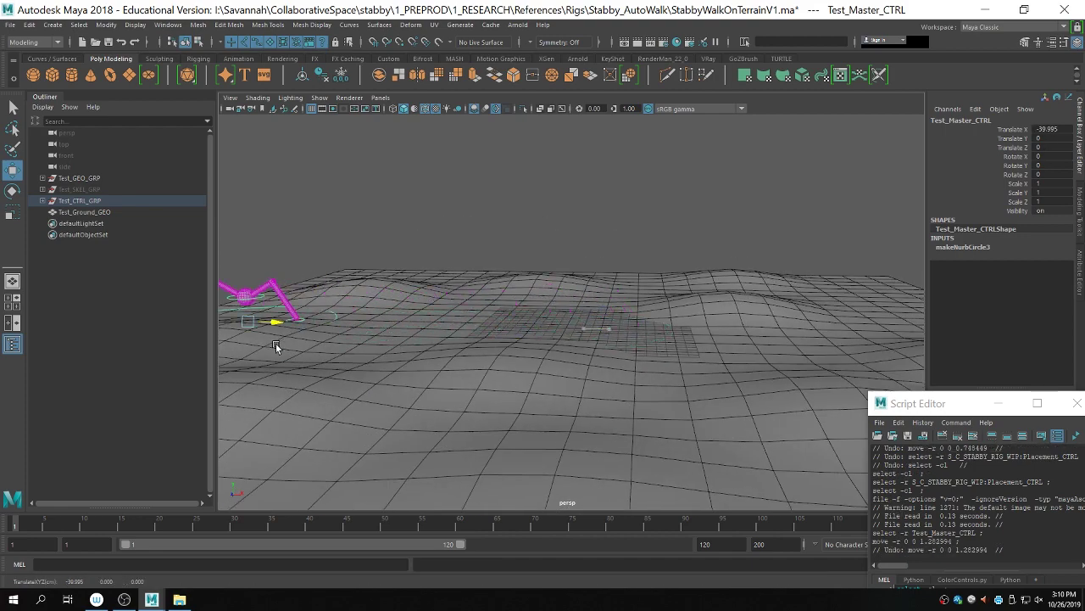
drag(866, 343, 888, 344)
key(ctrl+z)
mouse_move(645, 346)
alt+mouse_down()
mouse_move(558, 349)
mouse_move(564, 319)
mouse_move(440, 497)
mouse_move(644, 252)
mouse_move(648, 327)
alt+mouse_up()
key(ctrl+z)
click(626, 258)
Step: Minimize the Script Editor and test moving Test_Master_CTRL about 11.96 in Z, undoing the move
click(490, 405)
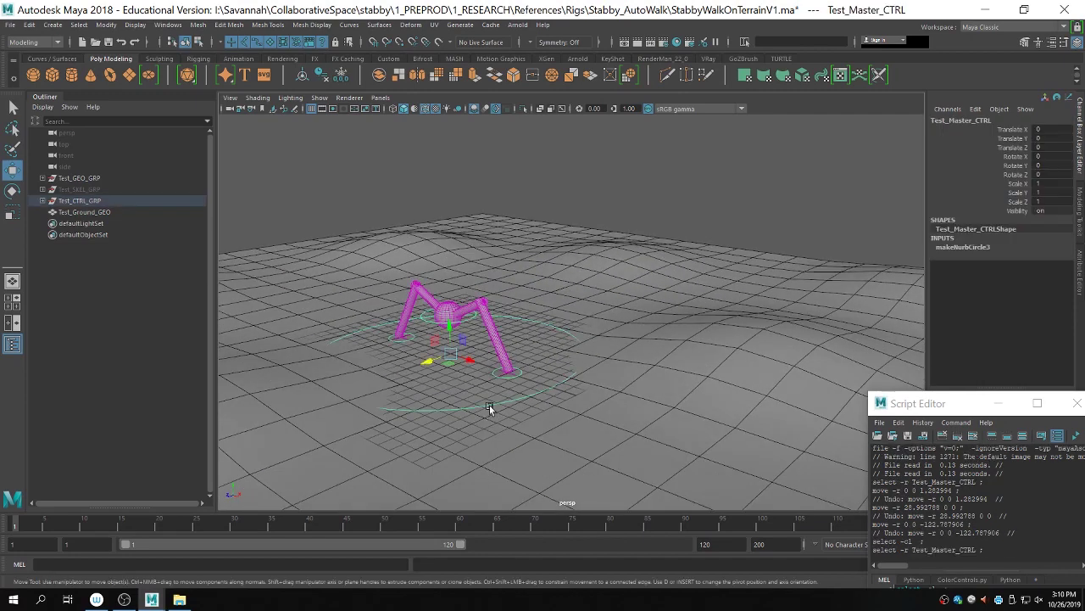
click(998, 405)
alt+drag(500, 346, 387, 307)
key(ctrl+z)
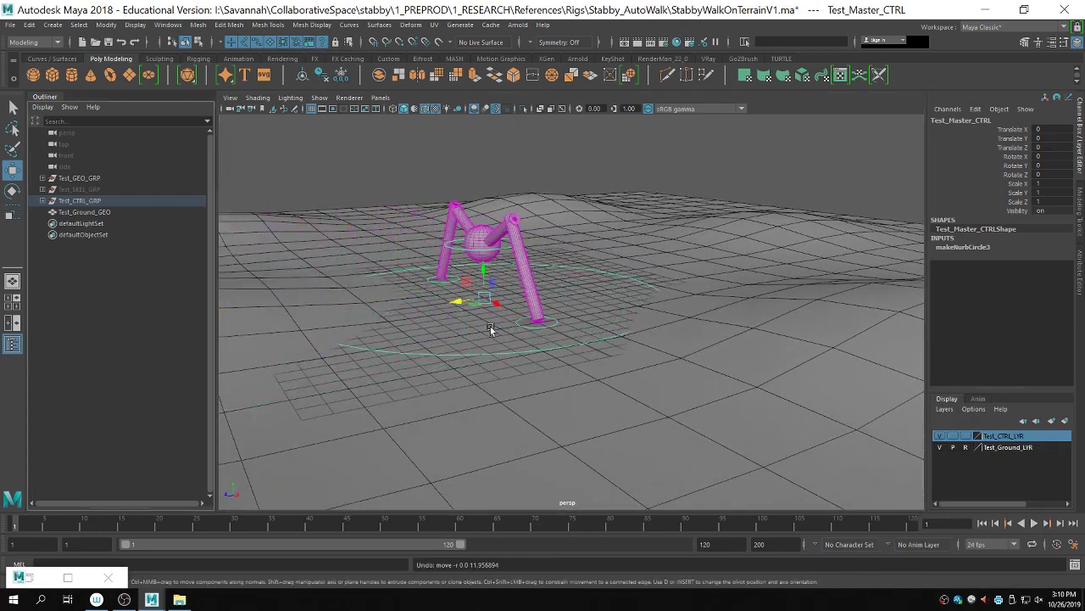
Step: Select the foot control Test_L_IK_CTRL and reveal it in the scene hierarchy
click(514, 320)
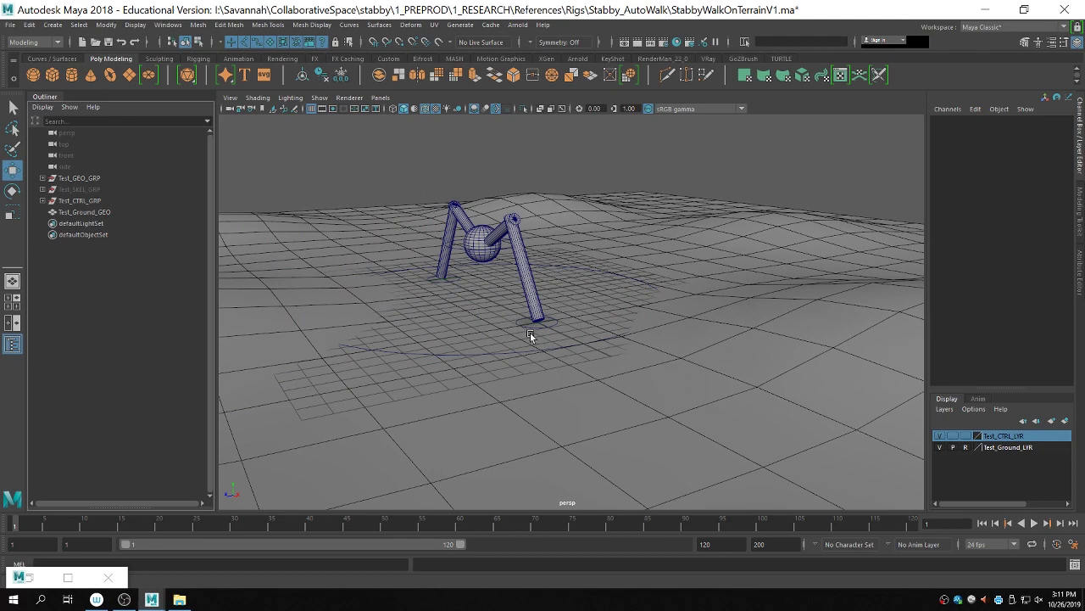
click(529, 329)
mouse_move(529, 329)
alt+mouse_down()
mouse_move(569, 341)
mouse_move(599, 323)
mouse_move(588, 343)
mouse_move(534, 334)
alt+mouse_up()
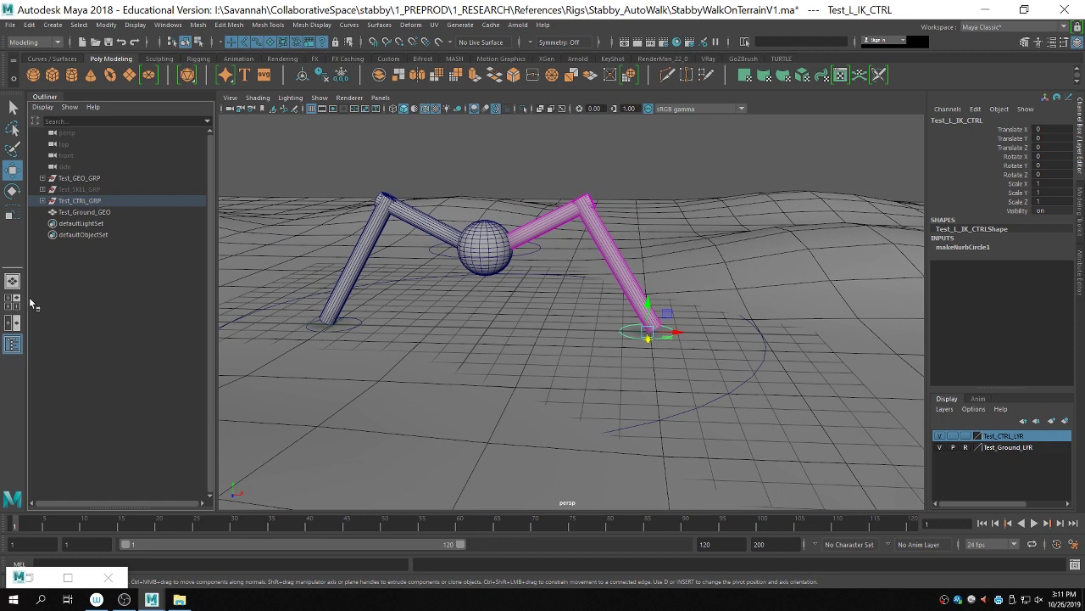
key(f)
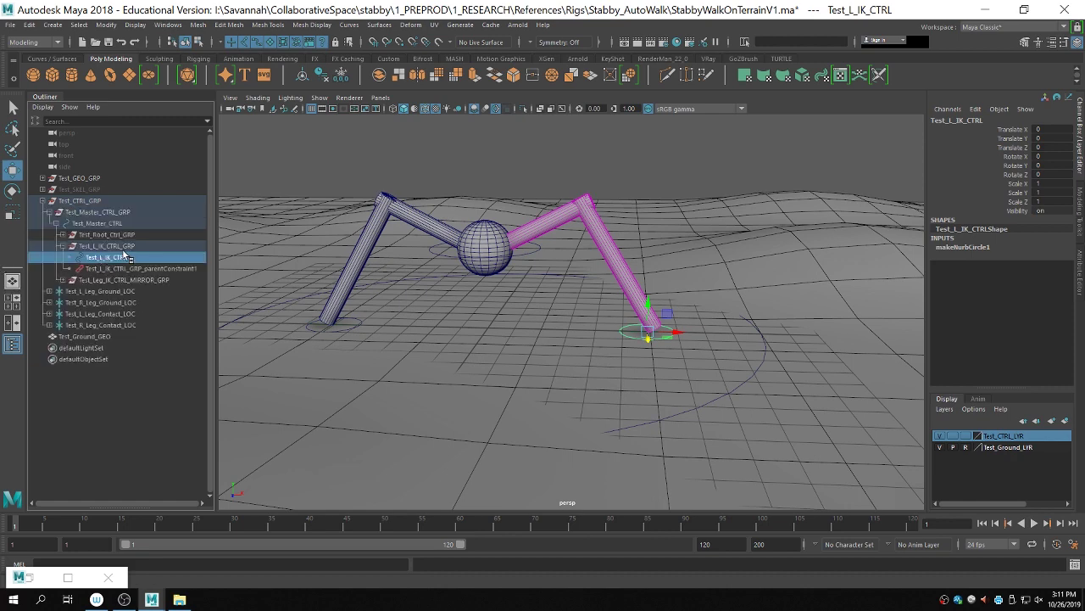
Step: Examine the channels of Test_L_IK_CTRL_GRP above the left foot control and clear the selection
key(Up)
alt+drag(648, 365, 560, 366)
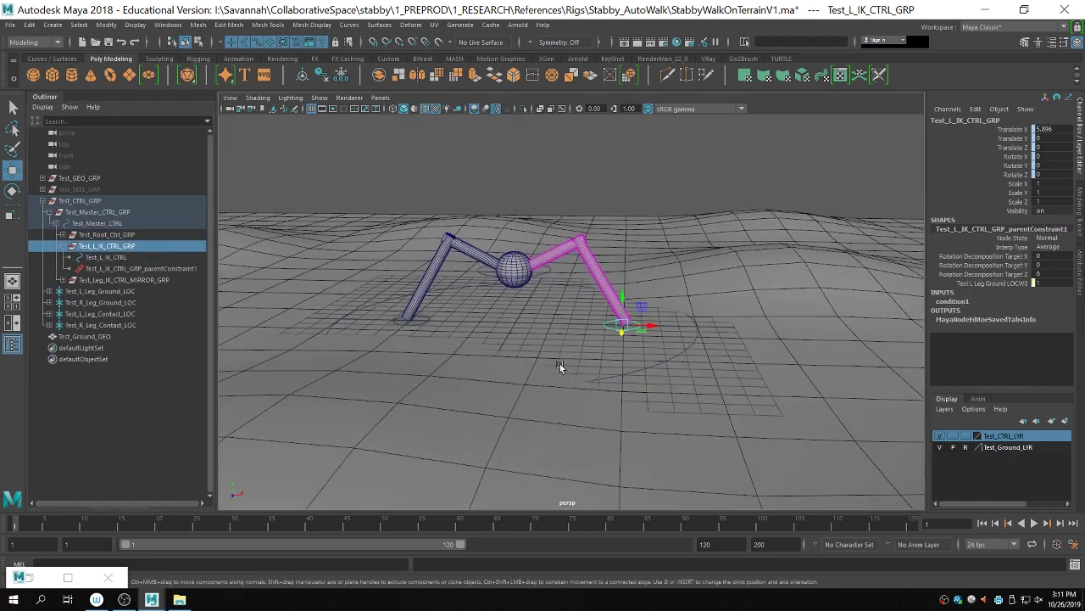
click(106, 257)
click(524, 338)
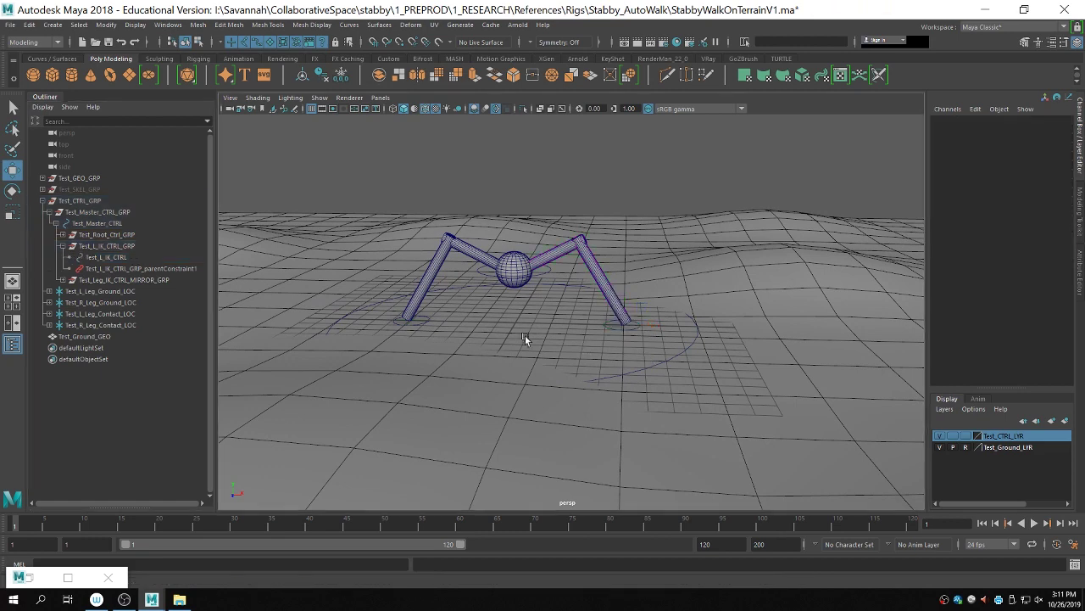
Step: Open the StabbyWalkOnTerrainV5.ma scene without saving the changes to the current one
click(15, 26)
click(49, 62)
double_click(277, 217)
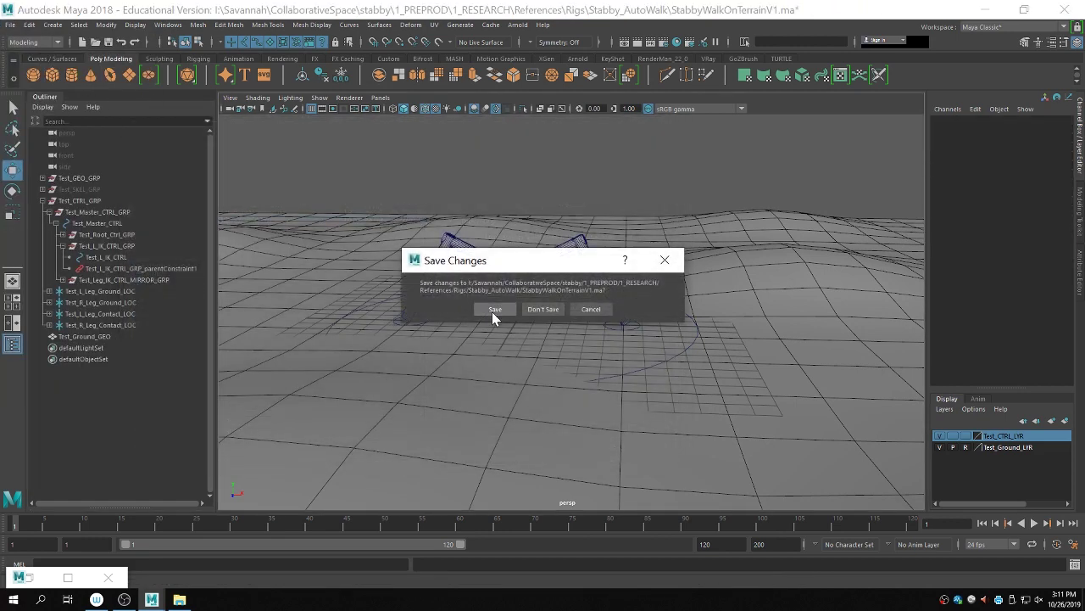
click(538, 315)
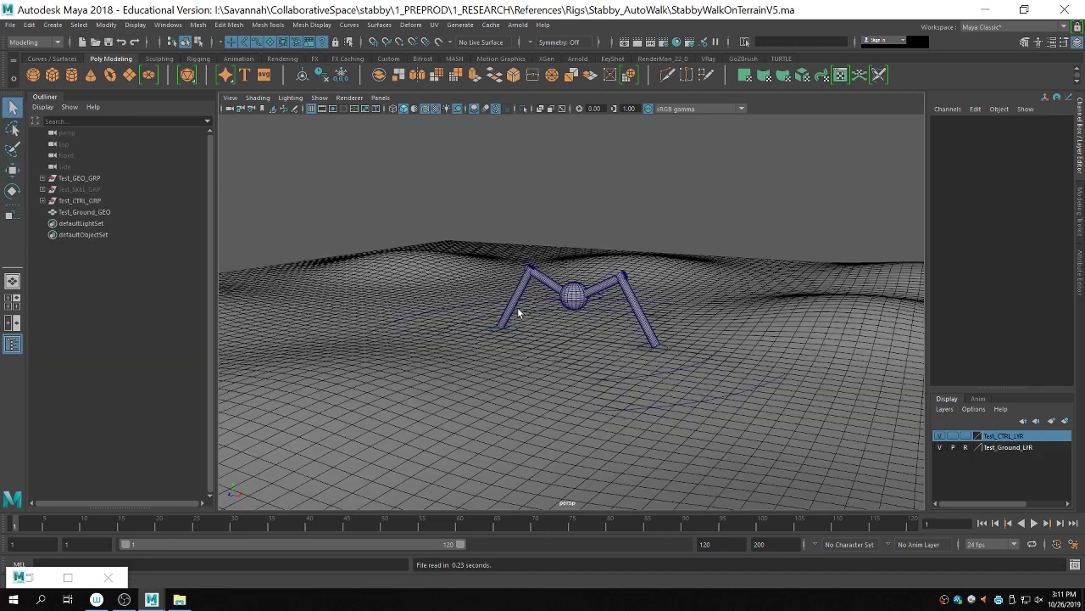
Step: Reveal the left foot control in the scene hierarchy and examine its parent Step and SideStep groups
click(642, 347)
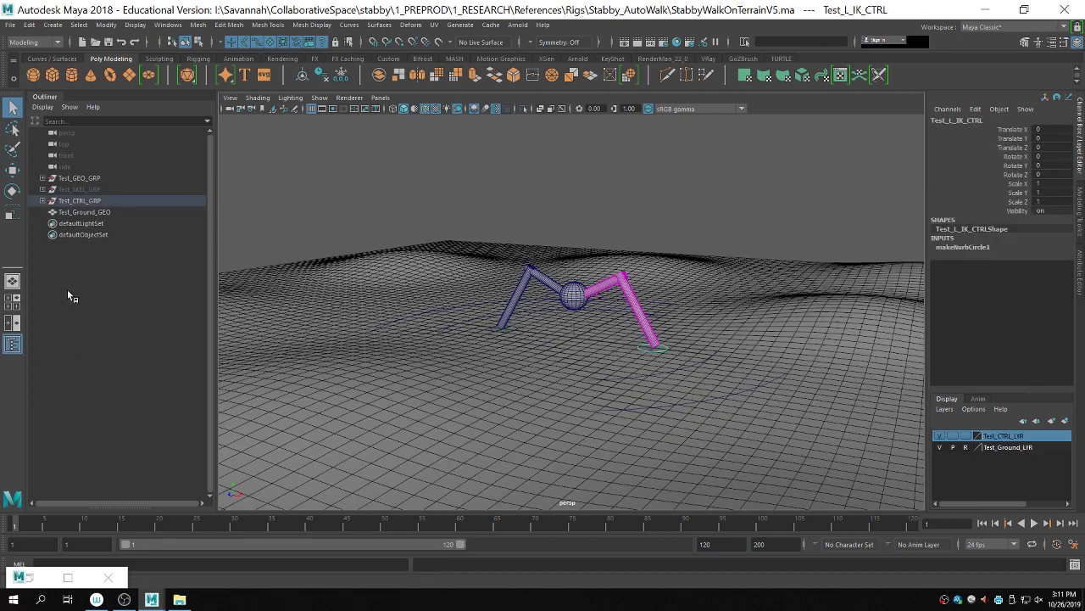
key(f)
click(157, 280)
click(160, 269)
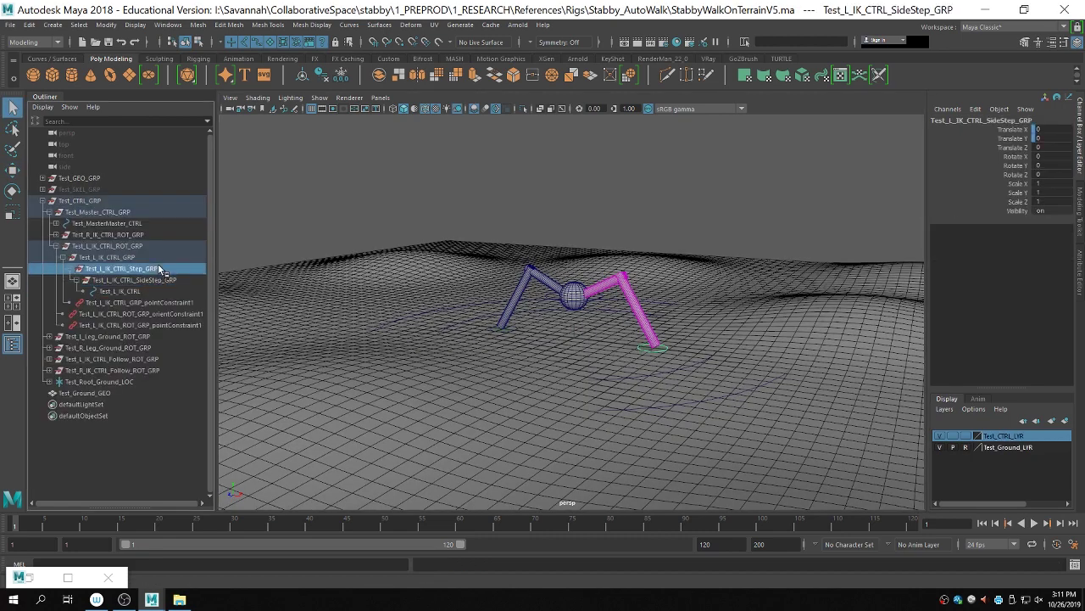
click(163, 281)
click(161, 291)
click(163, 270)
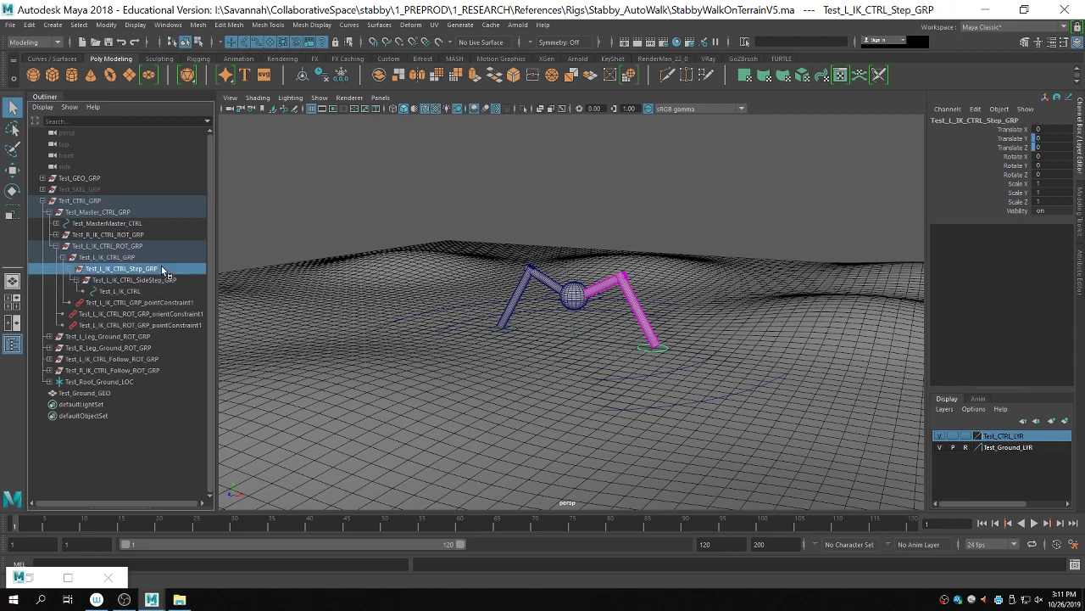
Step: Examine the translate channels of Test_L_IK_CTRL_Step_GRP, clear the selection and reselect the group
click(1015, 140)
key(w)
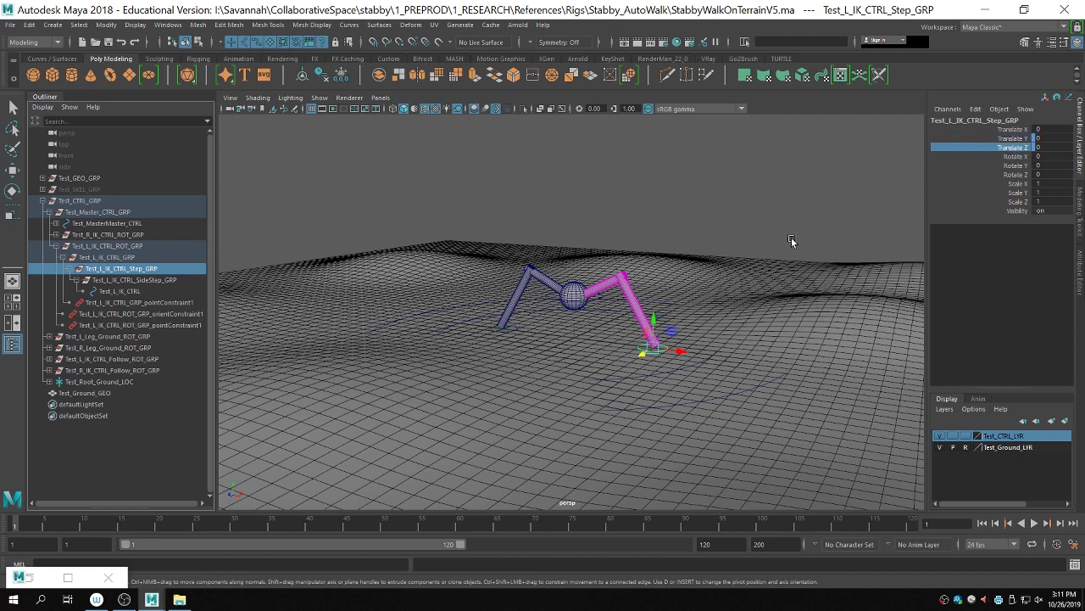
key(q)
click(757, 335)
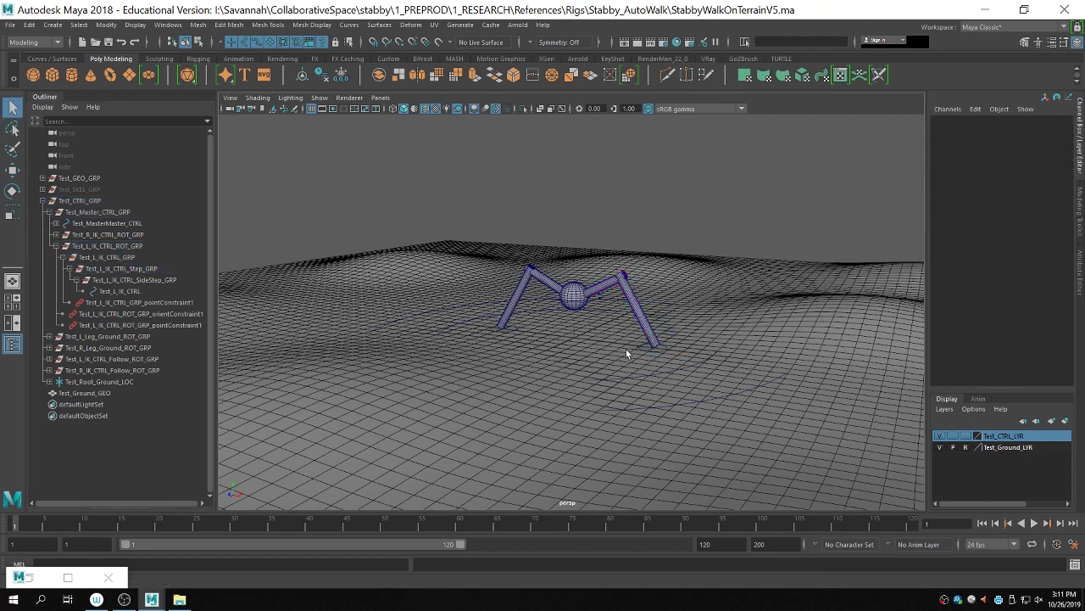
click(146, 279)
click(150, 269)
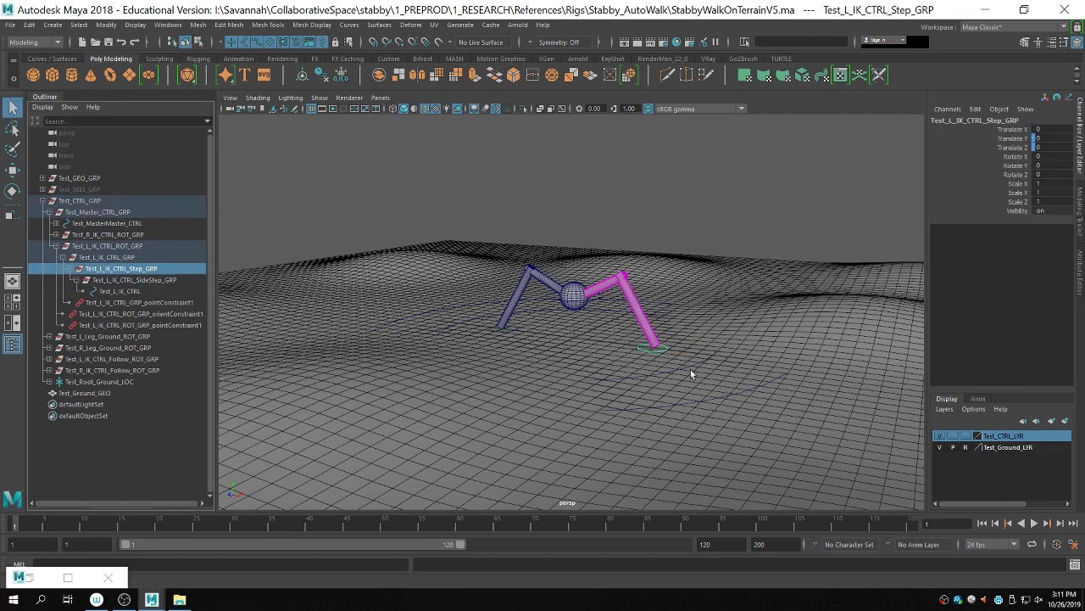
Step: Test the V5 walk by moving Test_Master_CTRL about 12.62 in Z and 21.4 in X, undoing each move
click(646, 376)
key(w)
drag(560, 348, 525, 385)
key(ctrl+z)
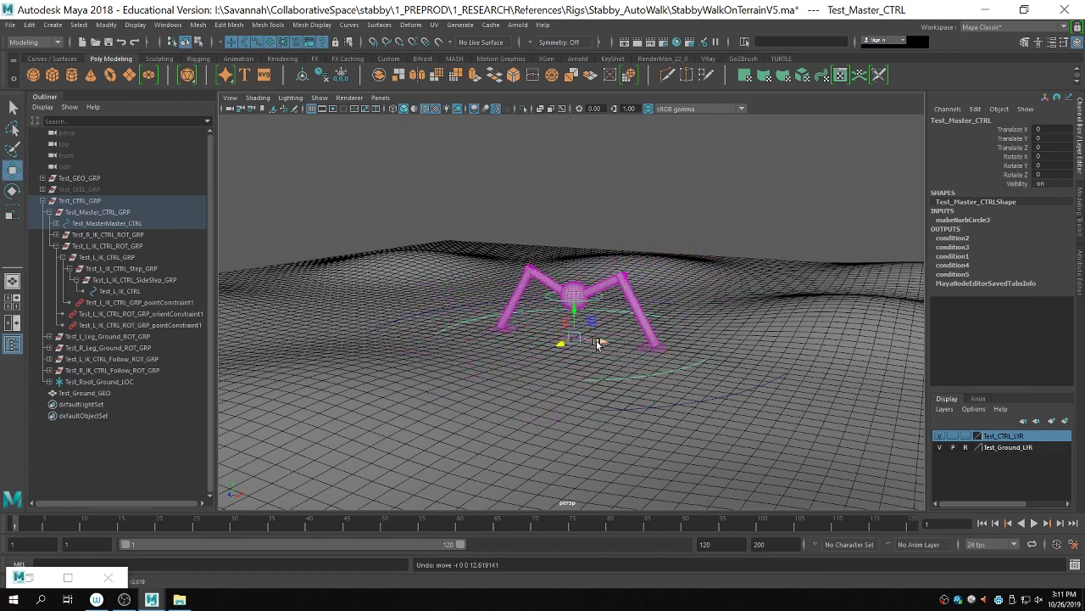
drag(597, 343, 951, 374)
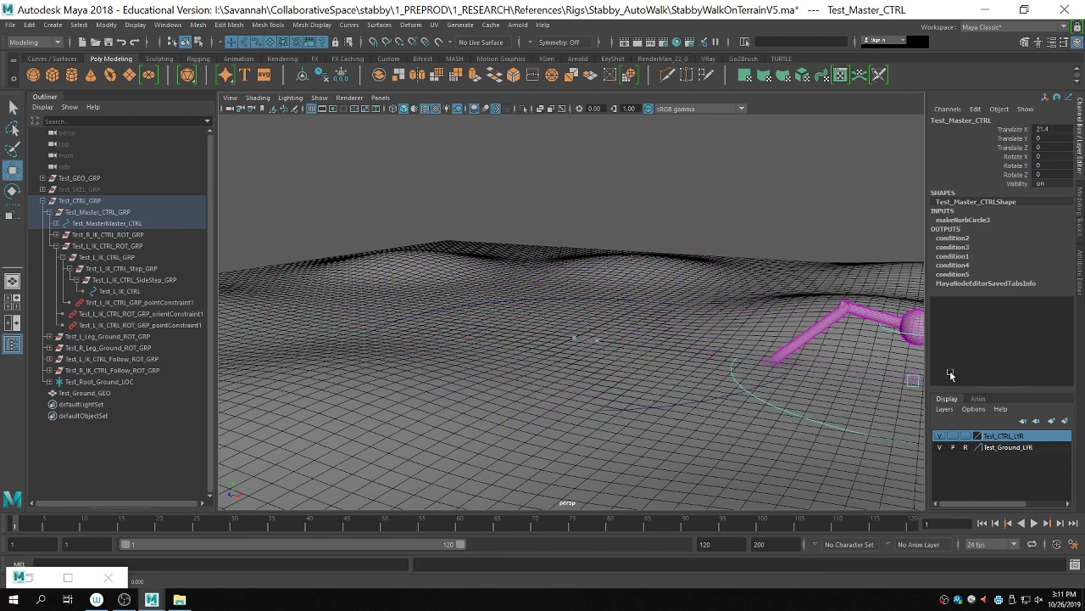
key(ctrl+z)
Step: Test Test_Master_CTRL along Z in both directions, backwards to about -40, undoing each move and deselecting it
click(600, 223)
alt+right_drag(625, 251, 722, 324)
click(719, 482)
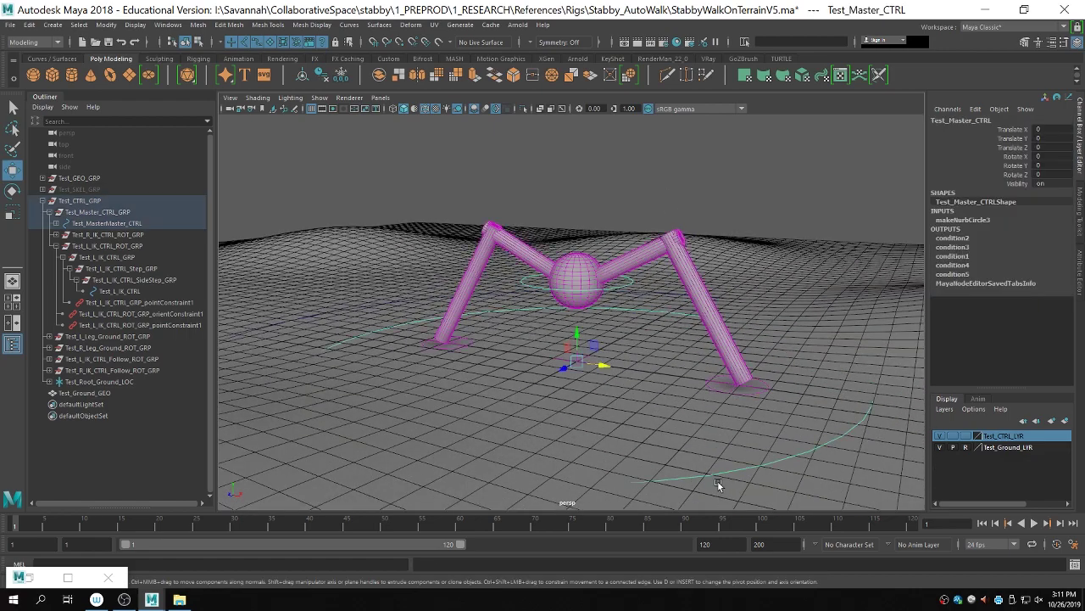
alt+right_drag(719, 481, 626, 356)
drag(575, 346, 431, 457)
key(ctrl+z)
drag(561, 351, 827, 265)
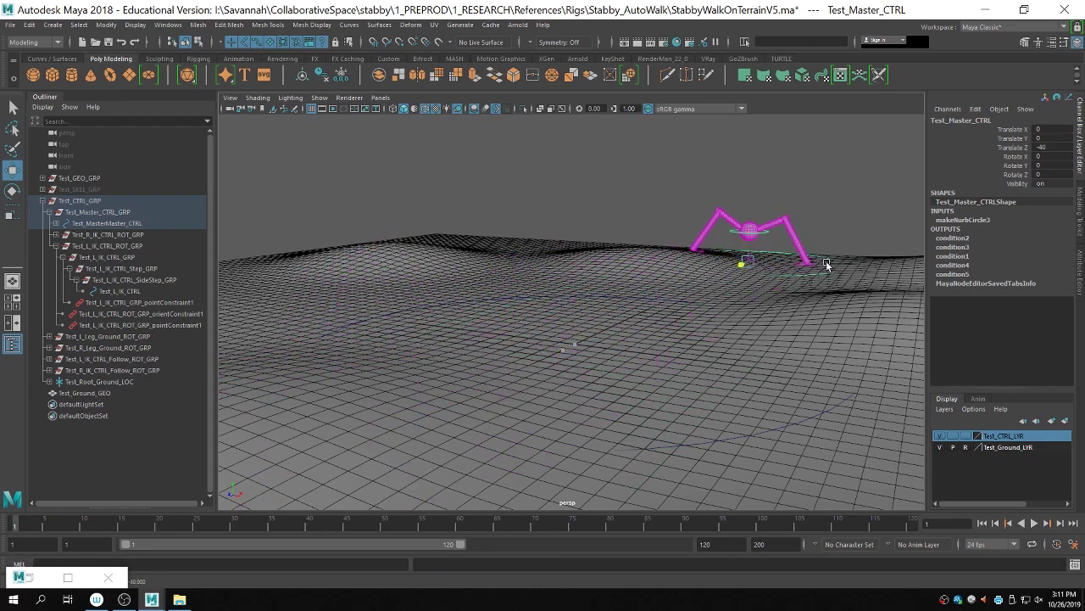
key(ctrl+z)
click(711, 194)
scroll(324, 218, up, 2)
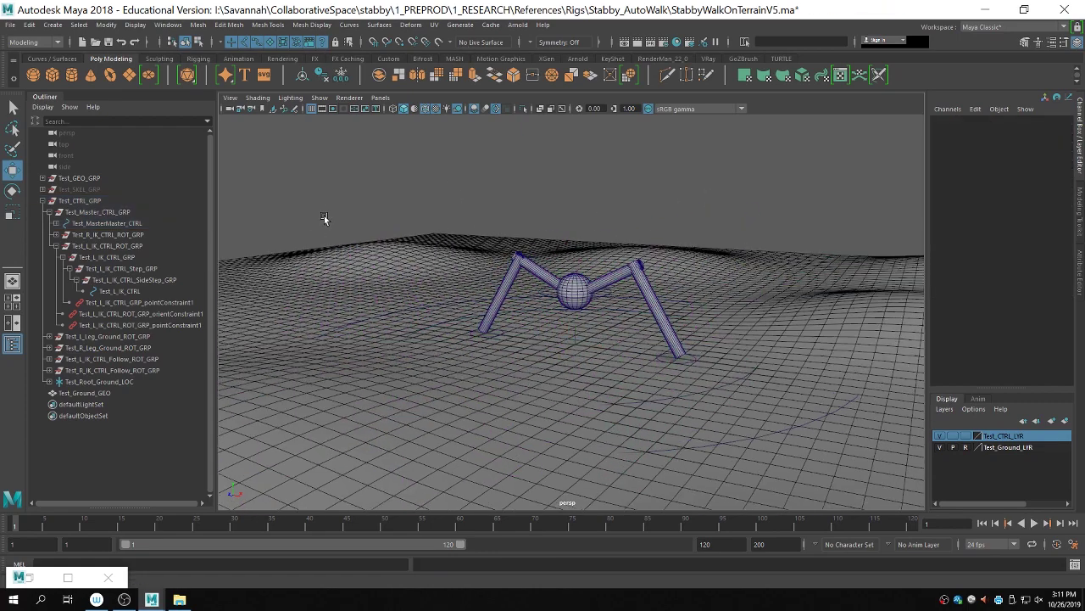
Step: Break the Translate Y and Translate Z connections on the Step and SideStep groups of both feet
click(131, 279)
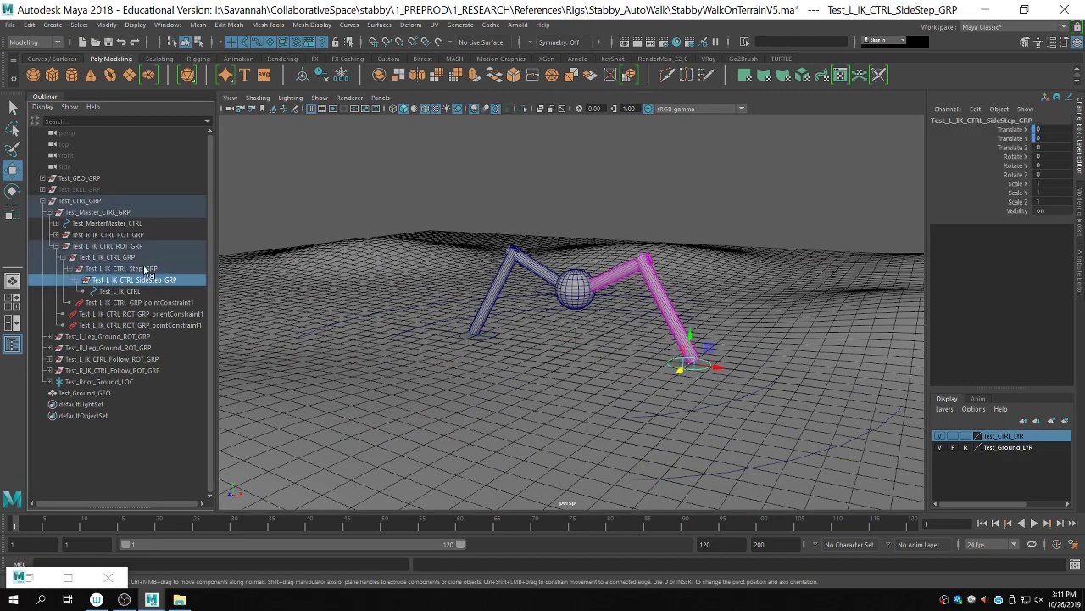
alt+drag(658, 268, 607, 286)
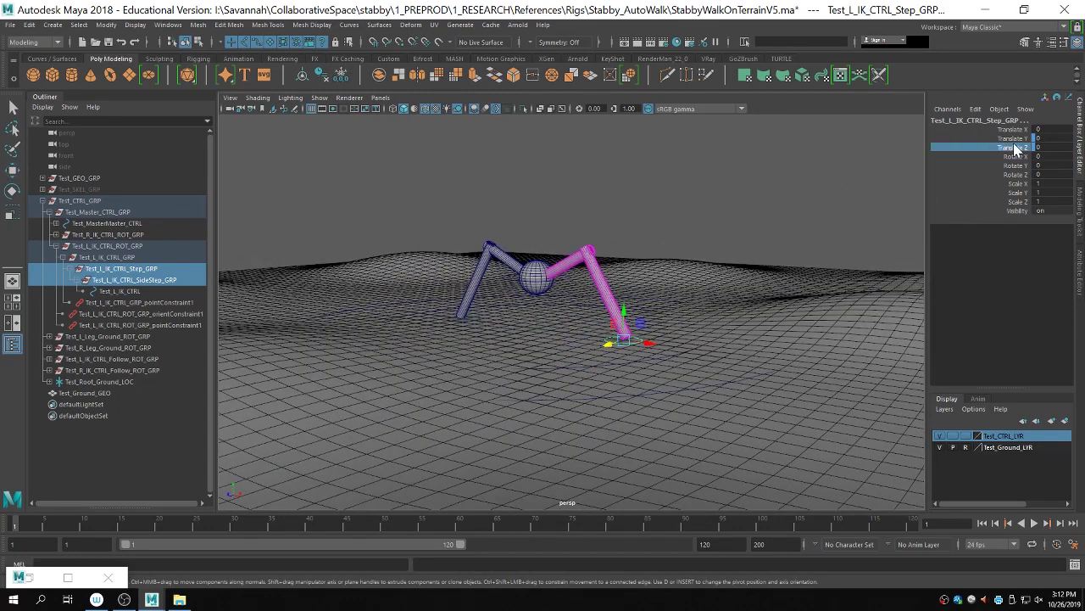
click(146, 279)
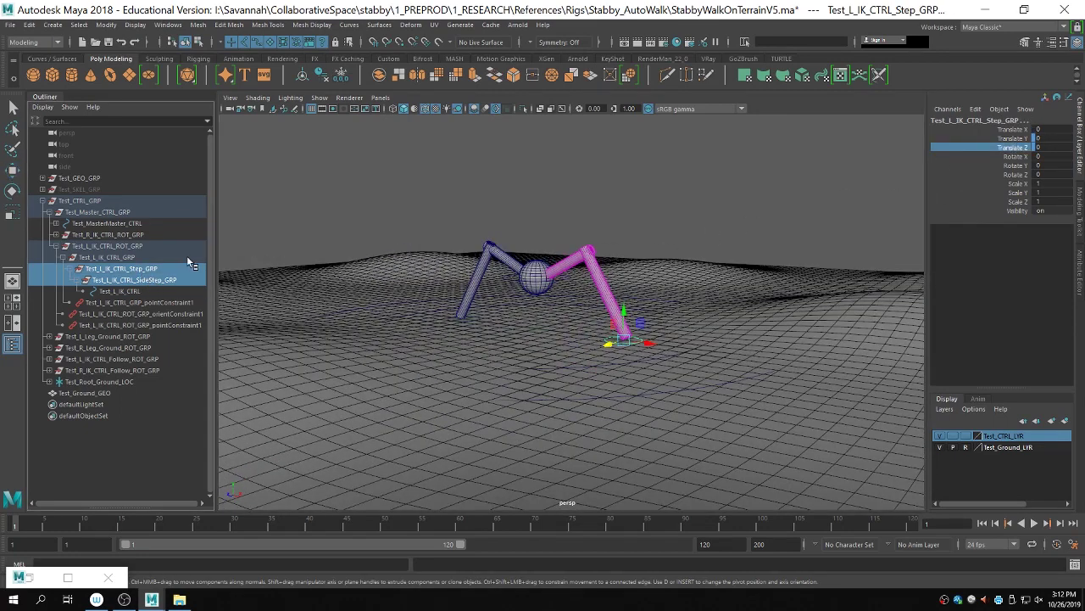
click(452, 320)
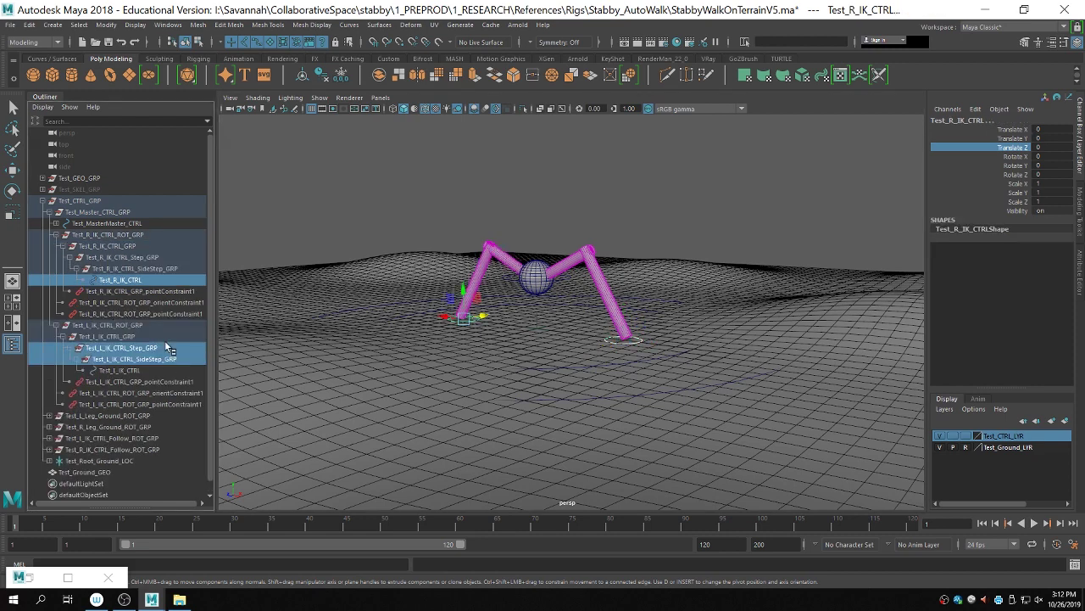
ctrl+click(137, 280)
ctrl+click(146, 268)
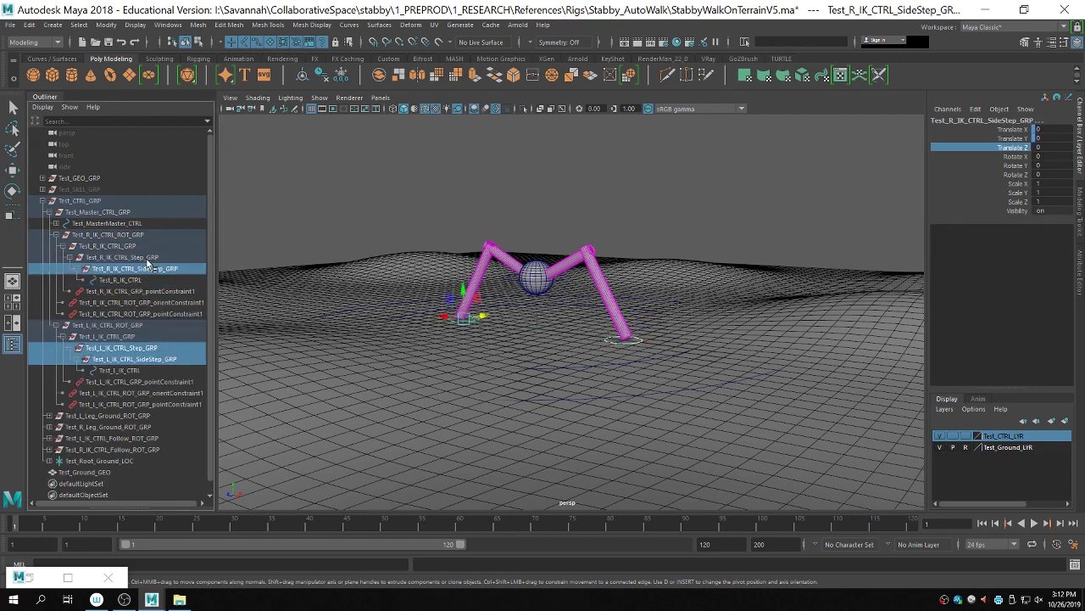
ctrl+click(140, 257)
shift+click(1011, 138)
right_click(1011, 136)
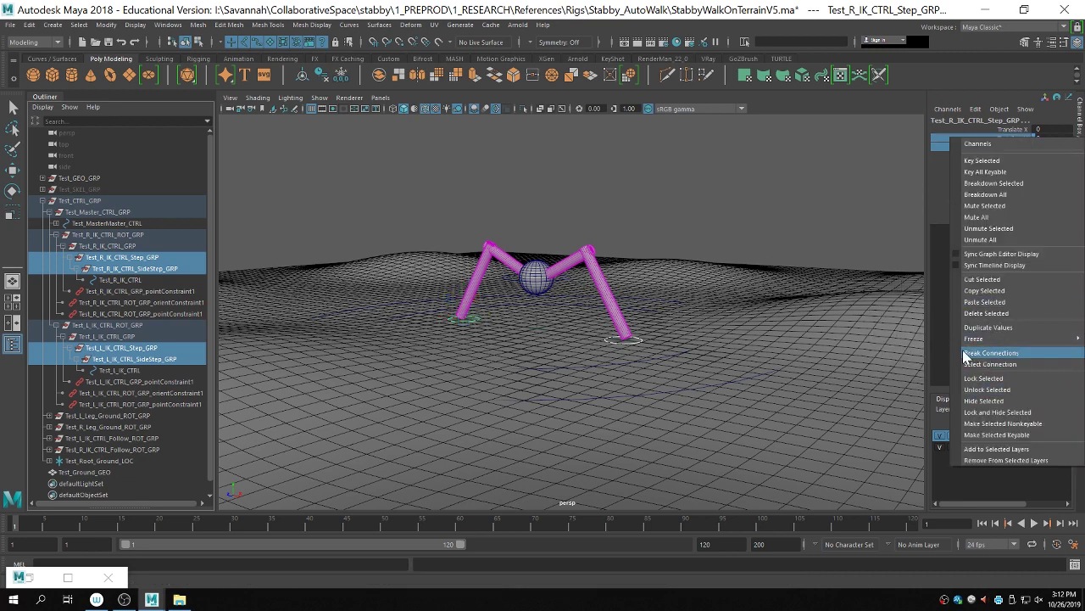
click(992, 352)
Step: Test moving Test_Master_CTRL across the terrain without the step connections, undoing the move
click(699, 352)
click(672, 355)
alt+drag(672, 355, 659, 244)
click(660, 244)
alt+drag(574, 268, 721, 296)
click(494, 382)
key(ctrl+z)
alt+drag(591, 354, 680, 368)
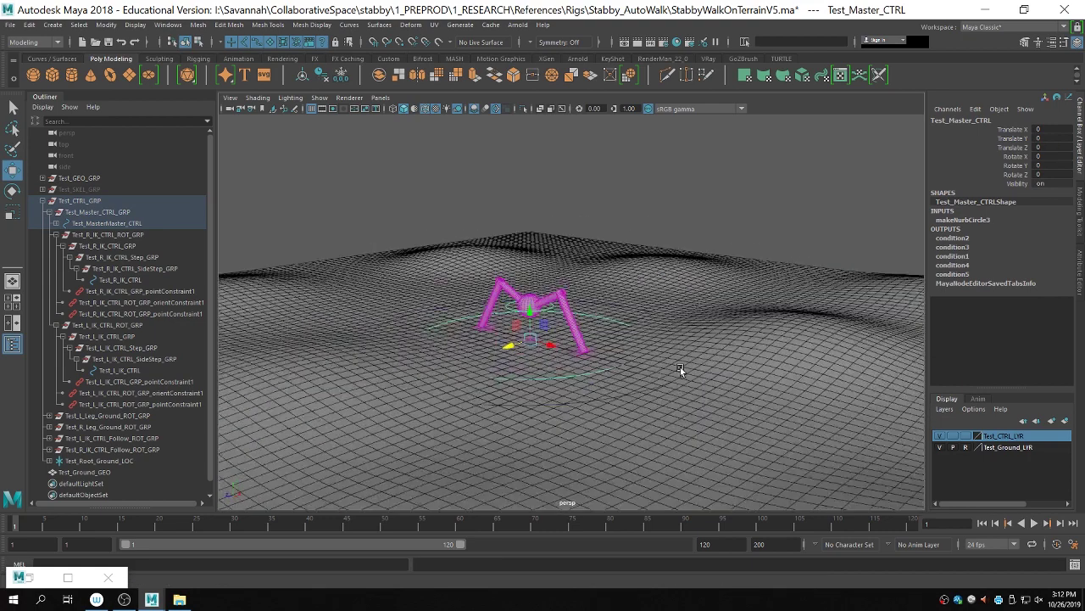
Step: Examine the right foot's Step and SideStep groups and select the left foot control
scroll(680, 367, up, 5)
click(140, 269)
click(144, 256)
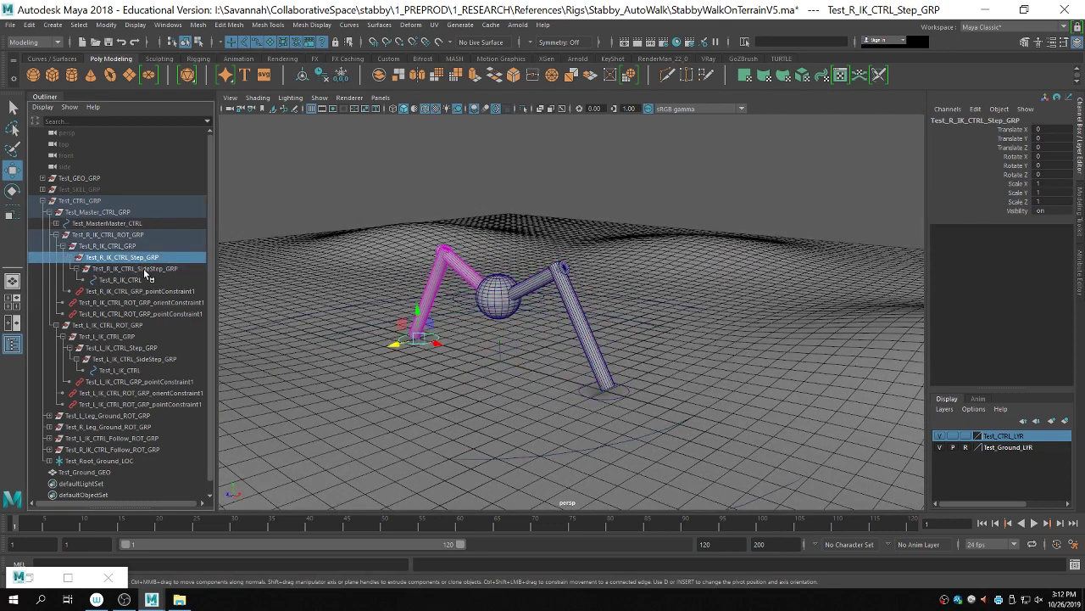
click(149, 270)
click(147, 258)
click(581, 394)
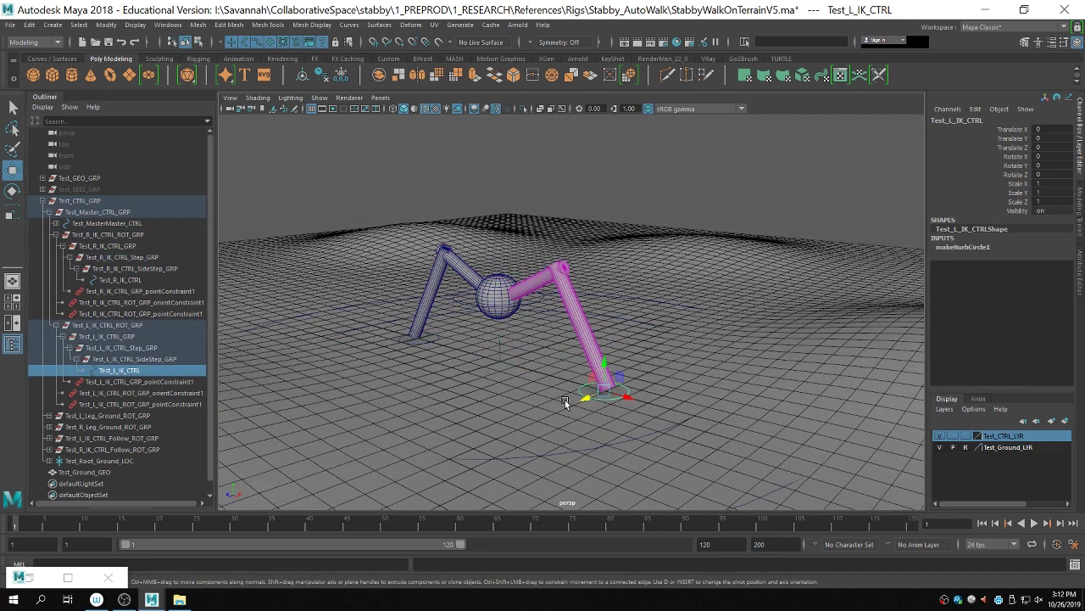
Step: Open Set Driven Key for Test_Master_CTRL, load it as the driver and move the window clear of the rig
click(515, 458)
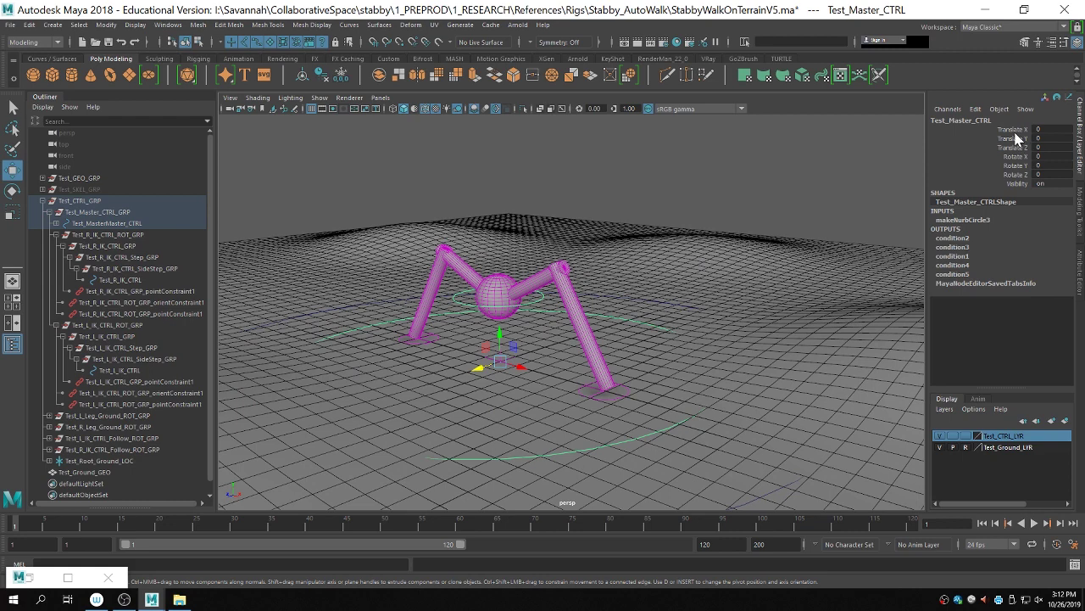
click(975, 108)
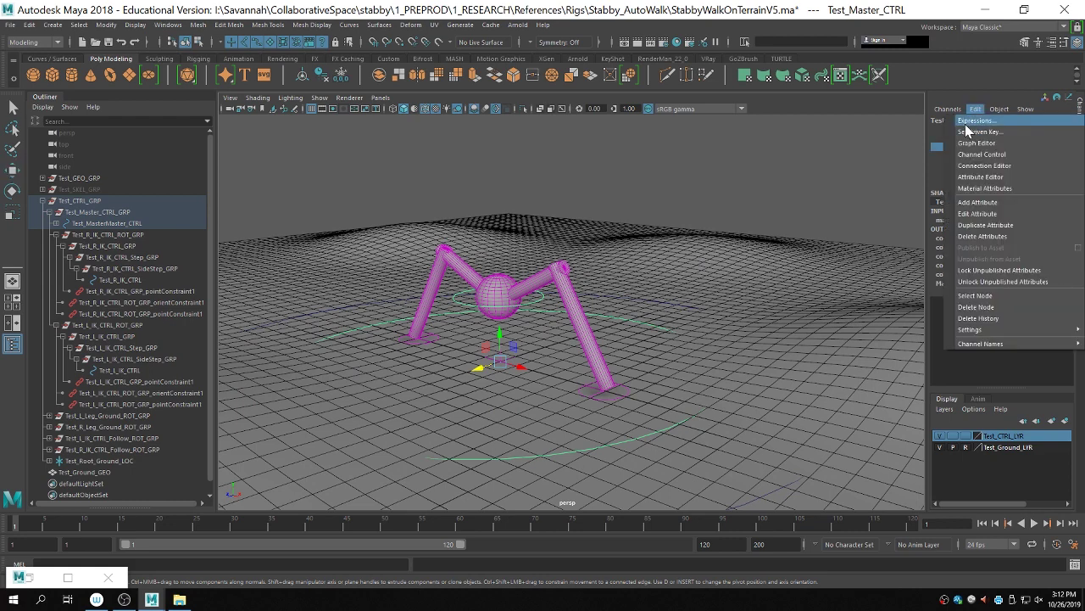
click(972, 133)
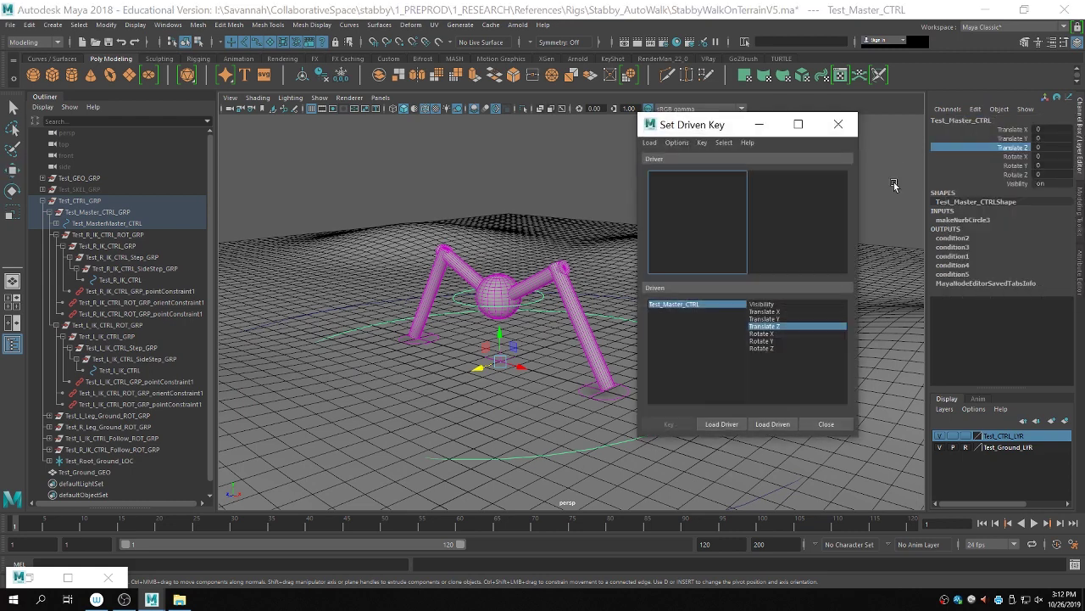
click(721, 424)
drag(716, 123, 949, 130)
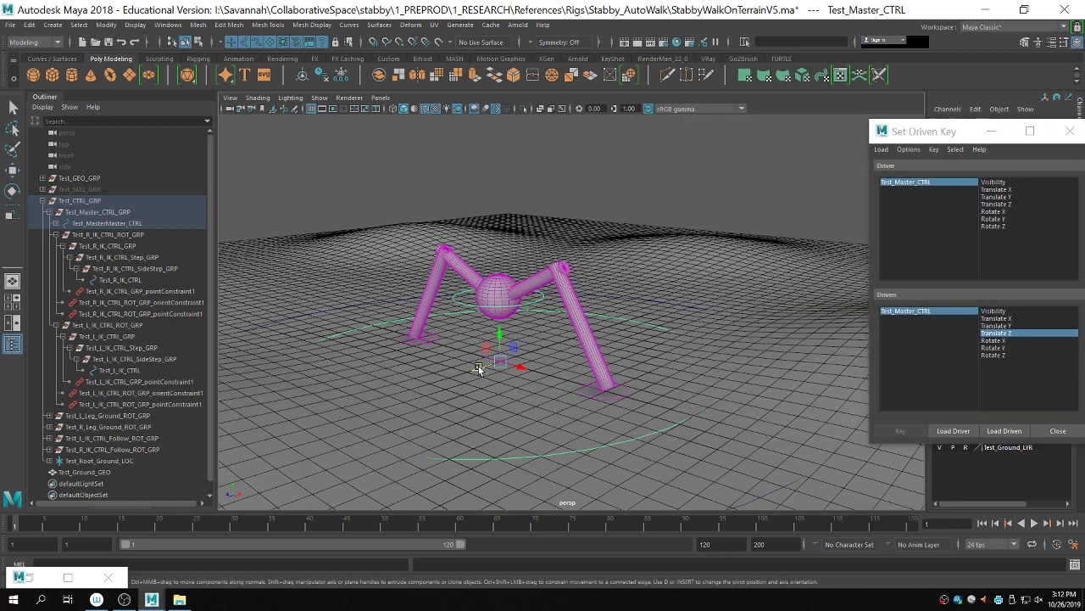
Step: Try moving Test_Master_CTRL along Z, and view and close the Graph Editor
drag(481, 368, 600, 325)
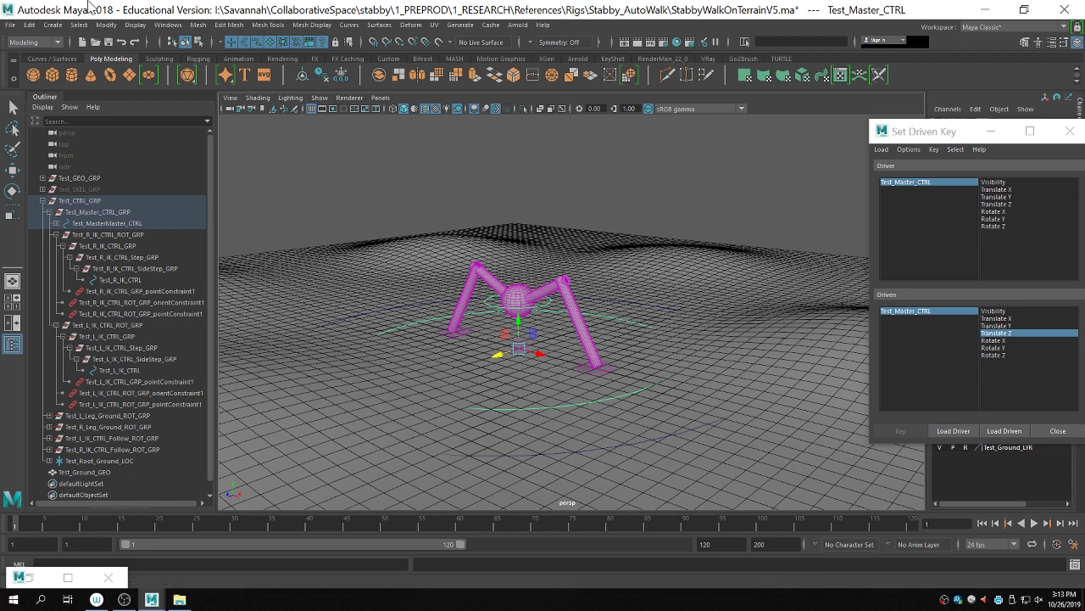
click(168, 24)
click(352, 100)
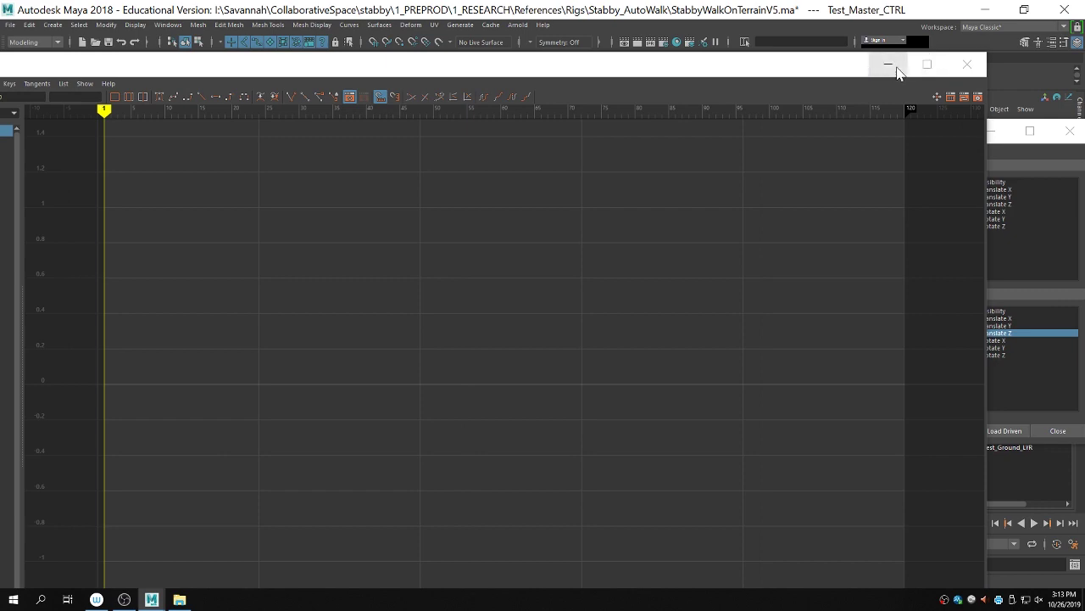
click(967, 64)
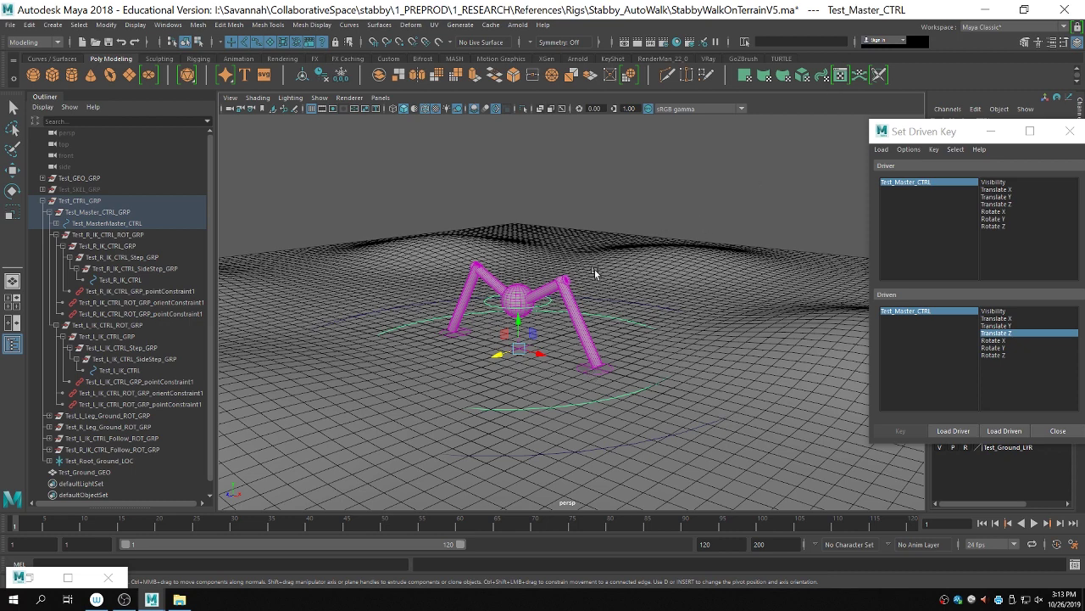
Step: Load Test_L_IK_CTRL_Step_GRP and Test_R_IK_CTRL_Step_GRP as the driven objects in Set Driven Key
click(663, 216)
click(577, 366)
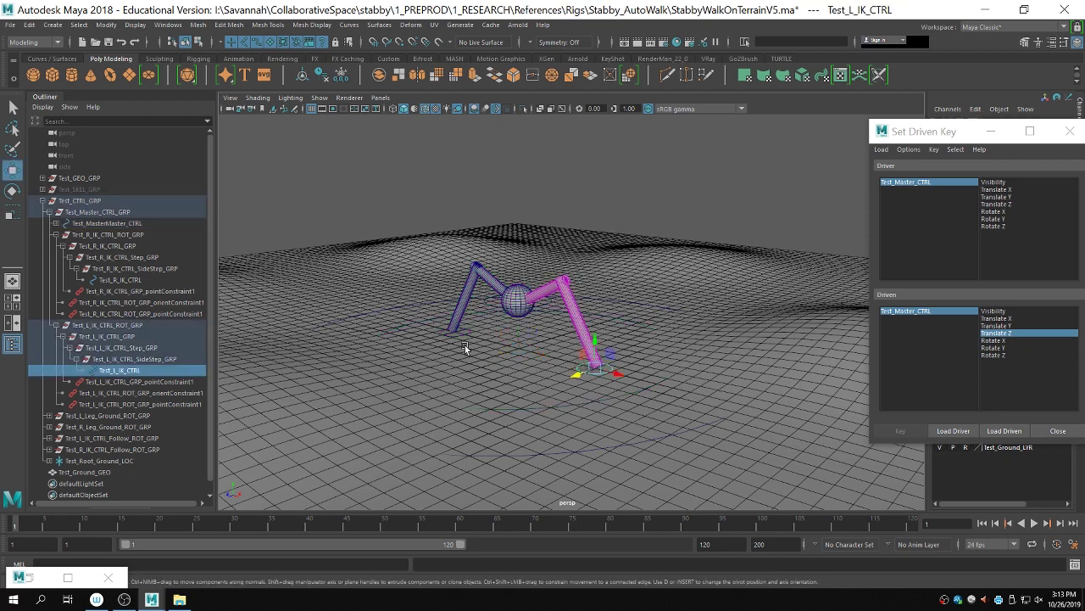
click(144, 348)
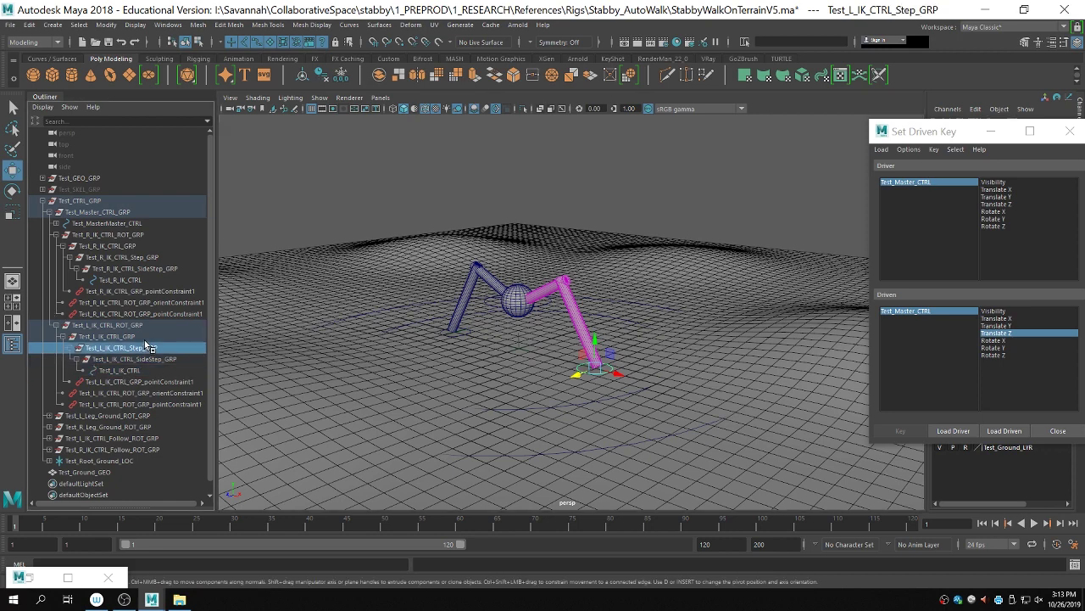
ctrl+click(158, 257)
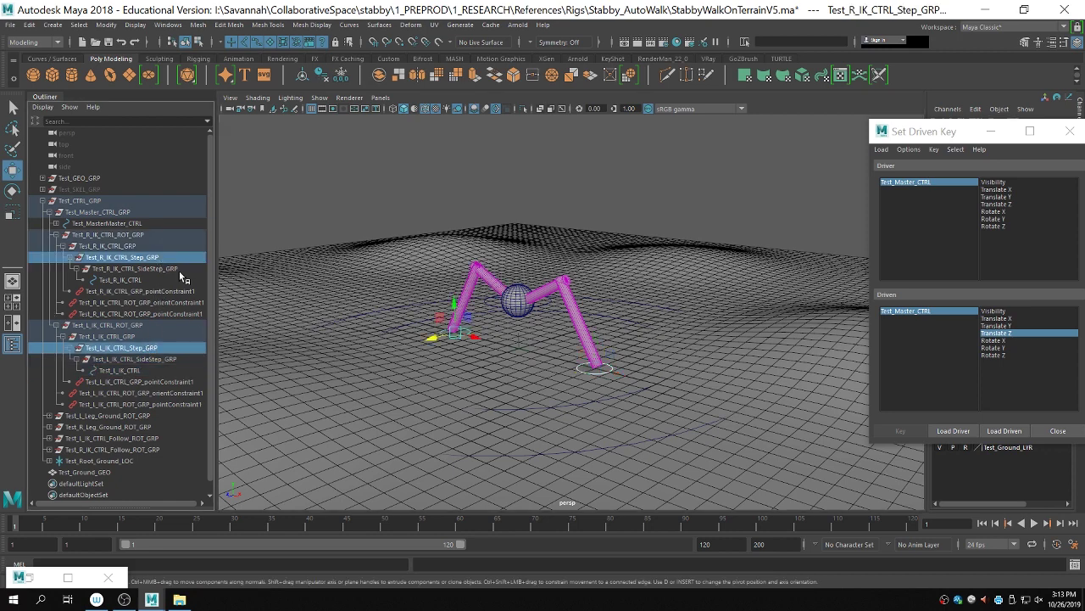
click(1004, 430)
drag(948, 131, 792, 279)
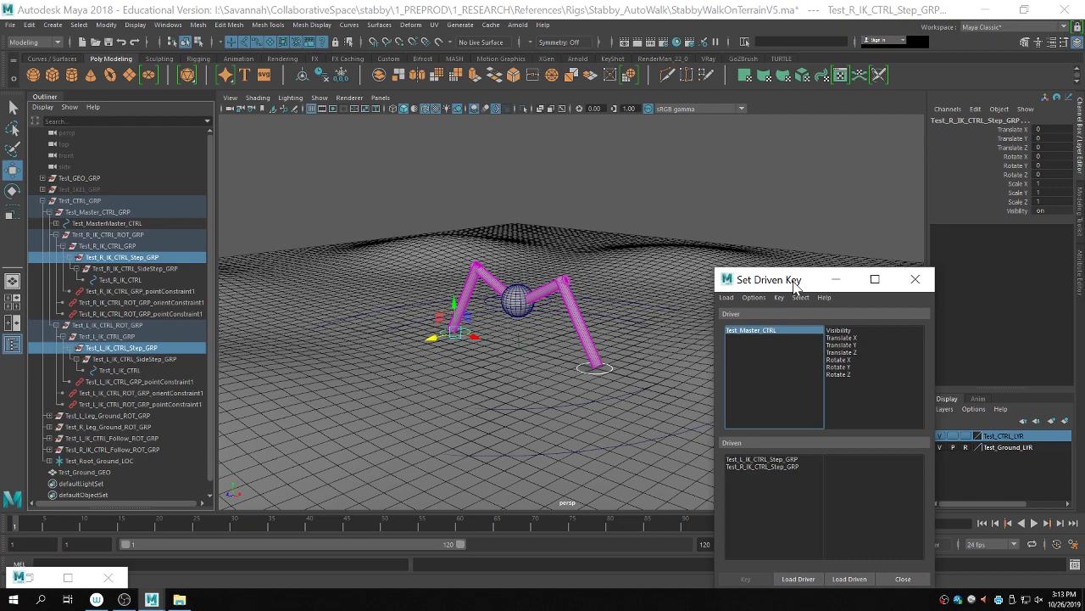
Step: Try moving Test_Master_CTRL along Z and undo the move
click(559, 396)
middle_drag(559, 395, 554, 306)
key(ctrl+z)
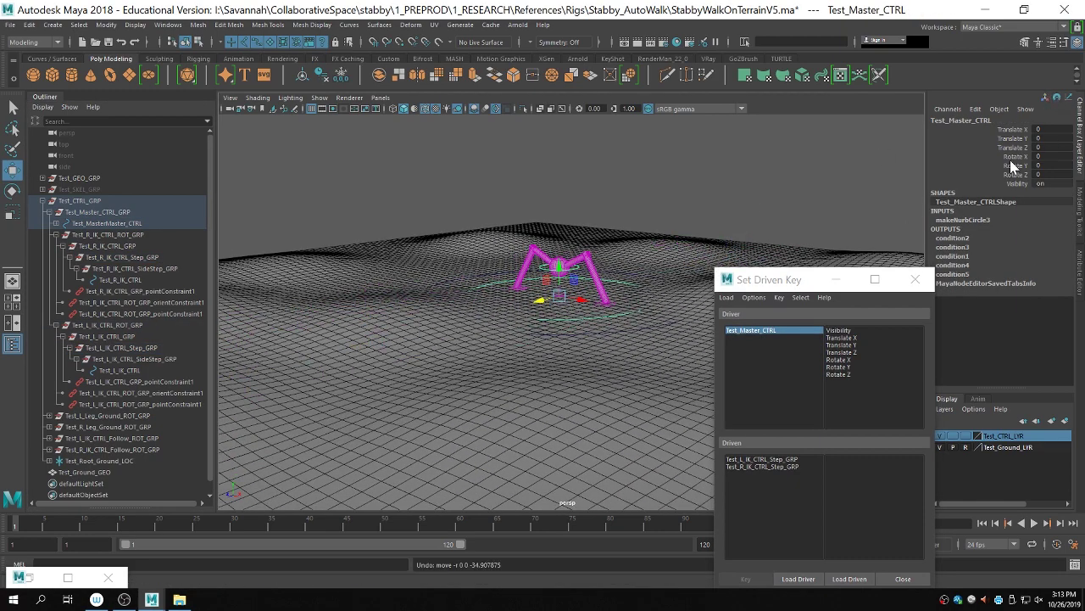
Step: Choose Test_Master_CTRL's Translate Z as the driver attribute and Translate Y of both Step groups as the driven attribute
click(856, 352)
drag(768, 280, 807, 179)
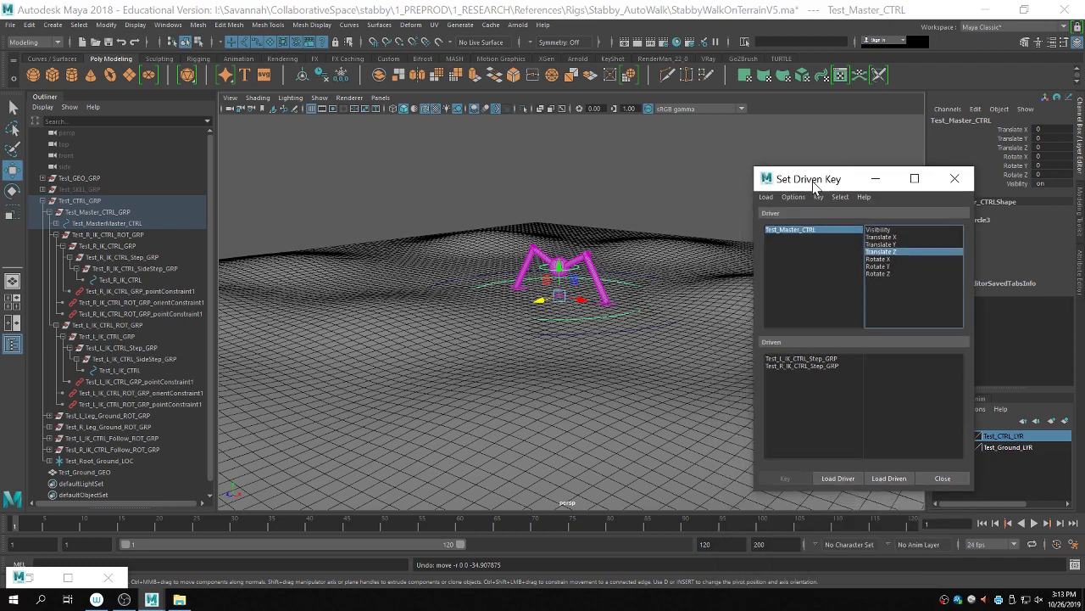
click(793, 358)
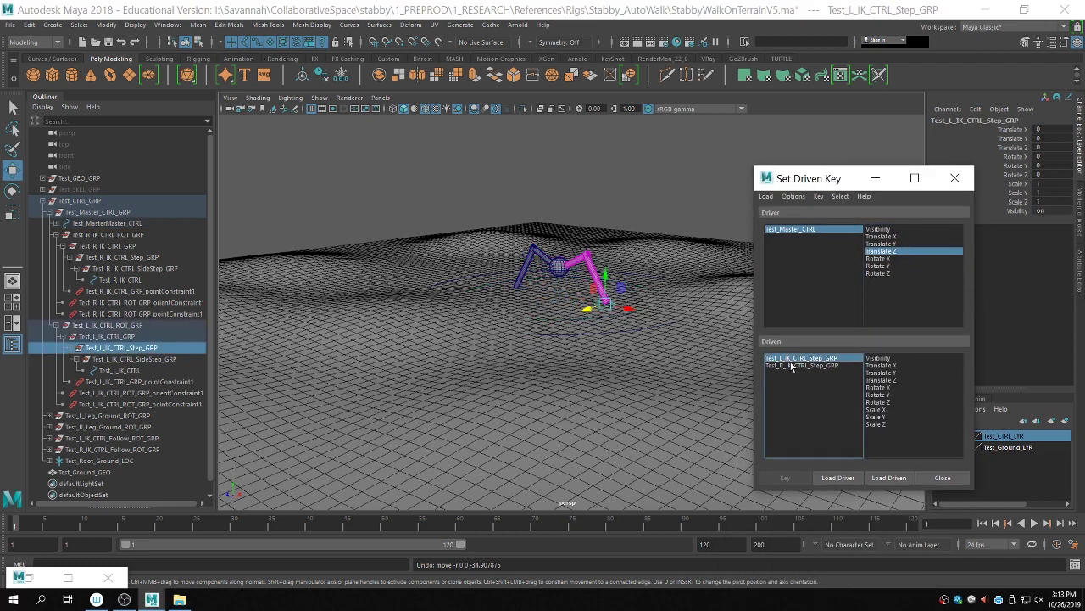
shift+click(793, 365)
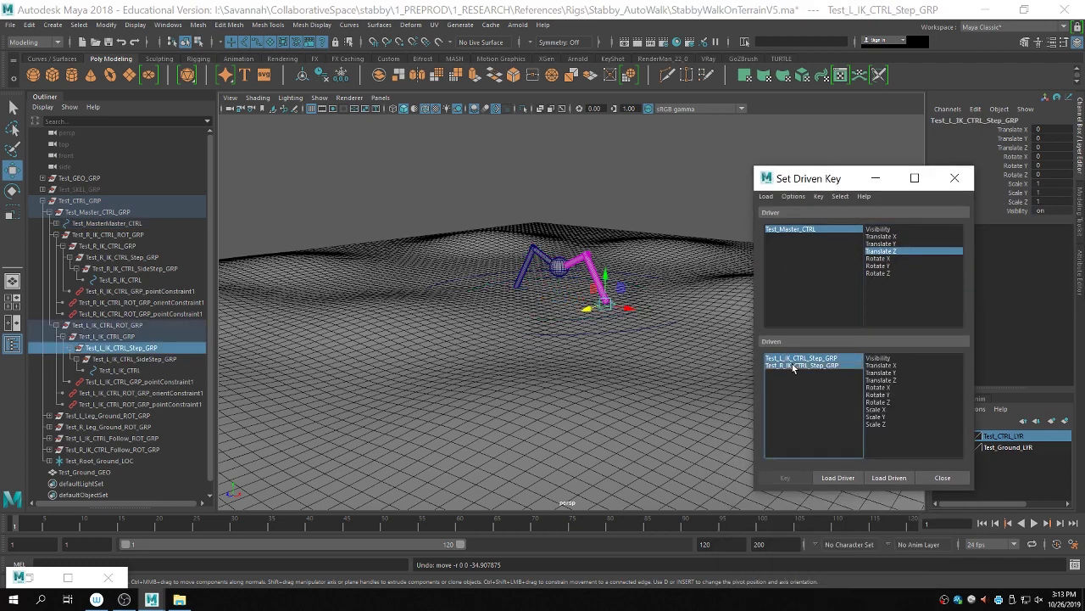
click(891, 373)
shift+click(892, 380)
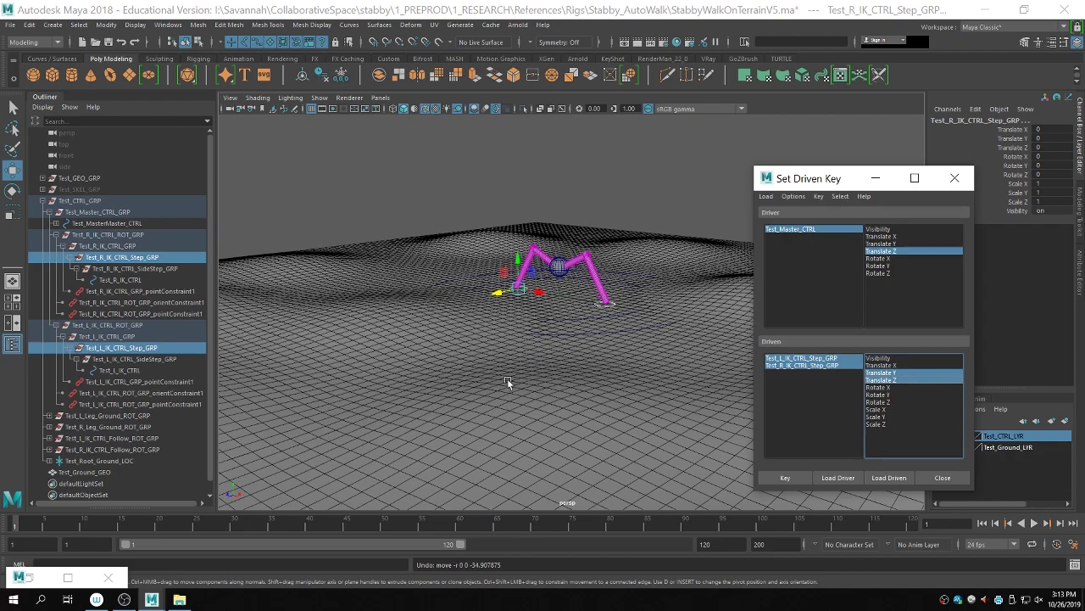
alt+drag(446, 378, 517, 397)
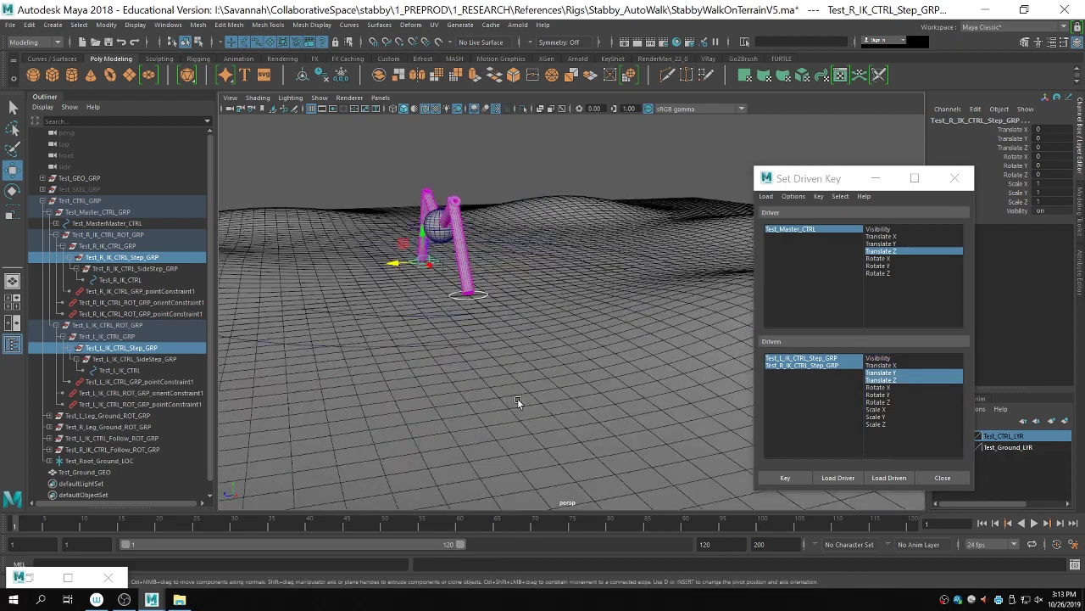
click(882, 373)
alt+drag(735, 342, 462, 354)
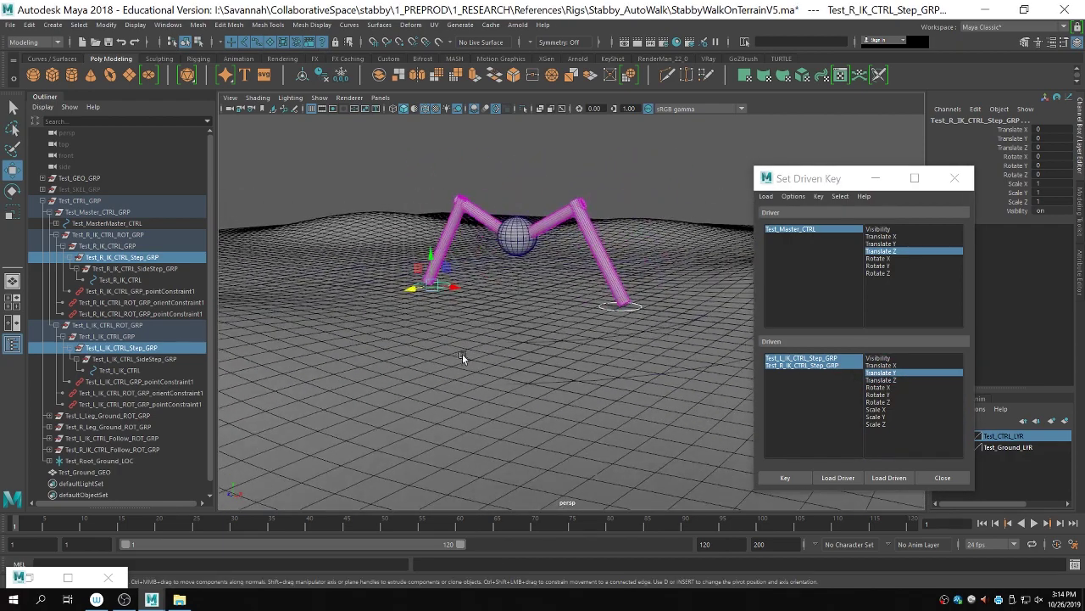
Step: Try moving the left and right foot controls together, and undo the move
click(603, 334)
click(581, 340)
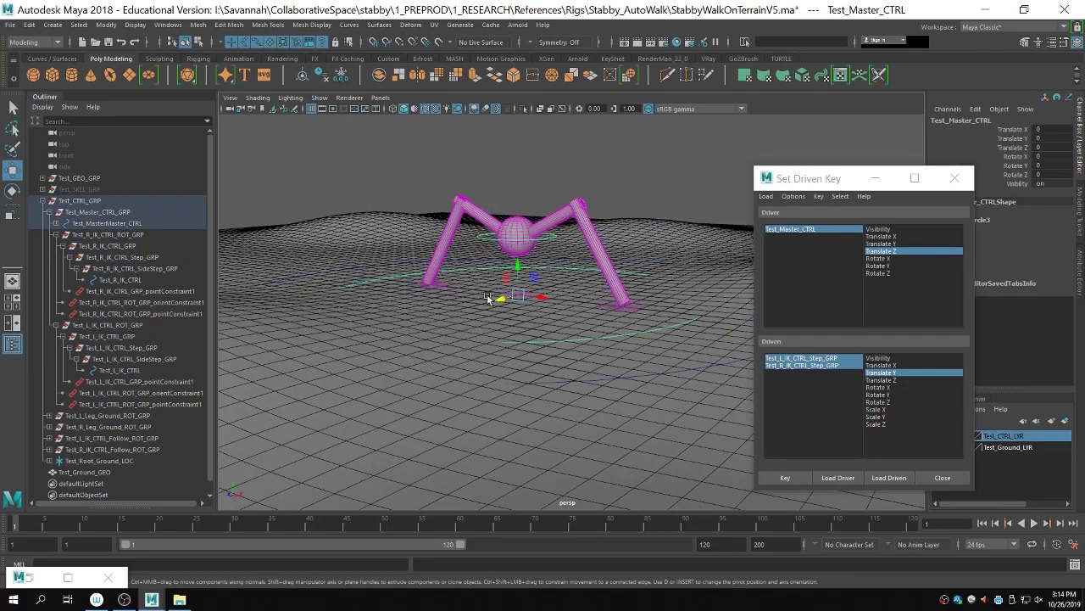
click(598, 303)
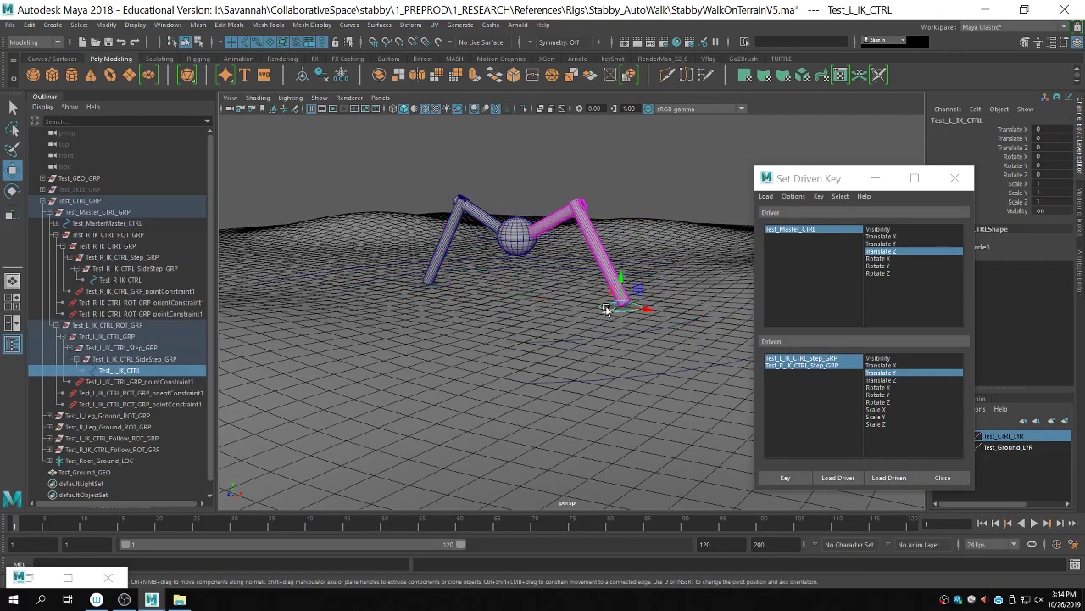
shift+click(436, 288)
drag(431, 255, 555, 297)
key(ctrl+z)
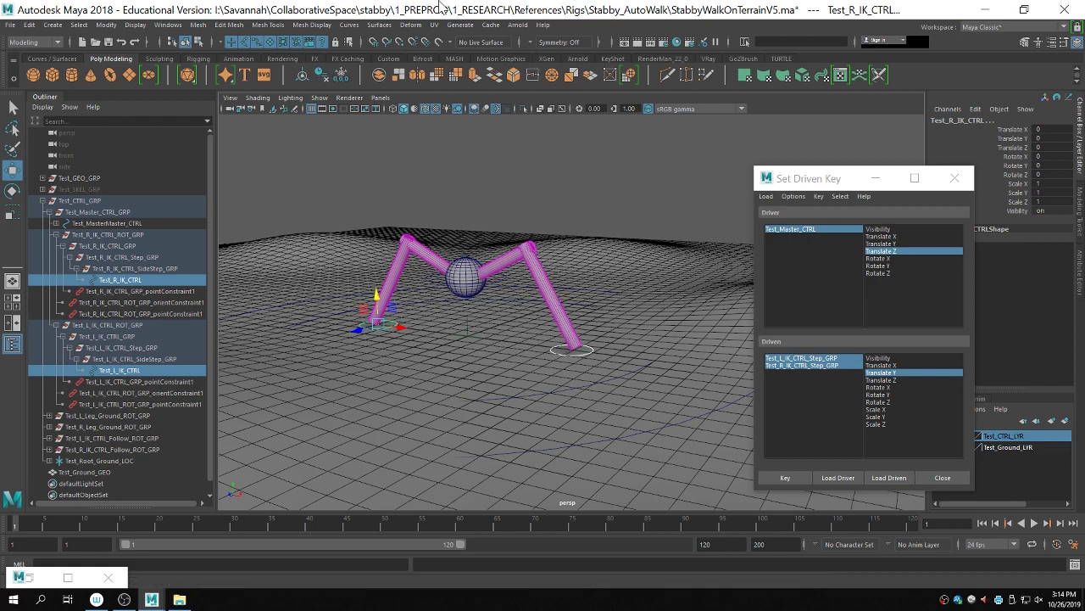
Step: Examine Test_Master_CTRL and the left and right Step groups at their rest positions, and clear the selection
click(531, 396)
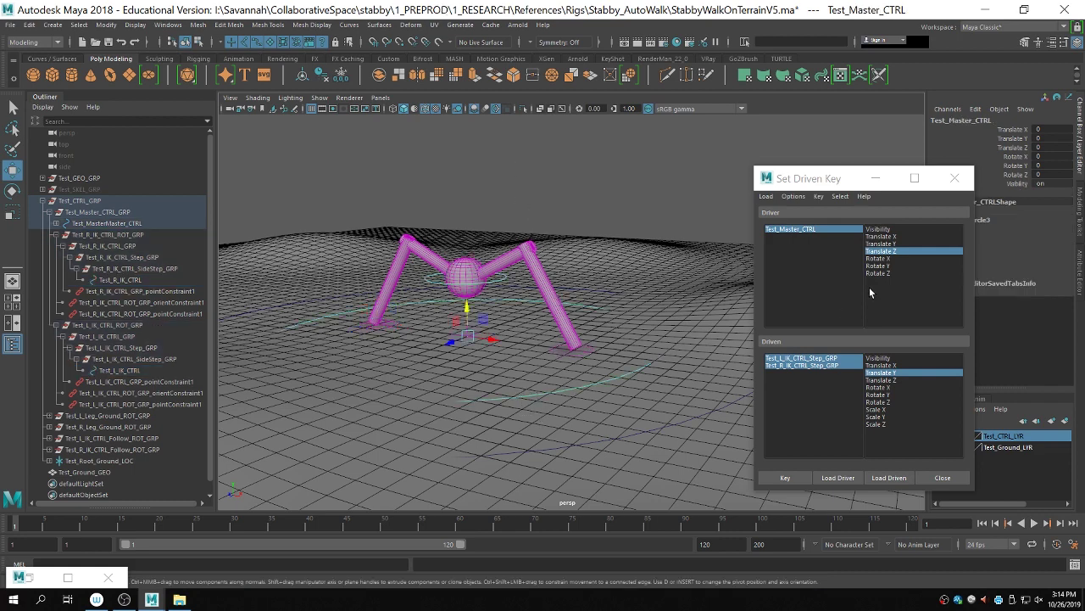
alt+drag(375, 341, 345, 336)
alt+middle_drag(344, 335, 457, 333)
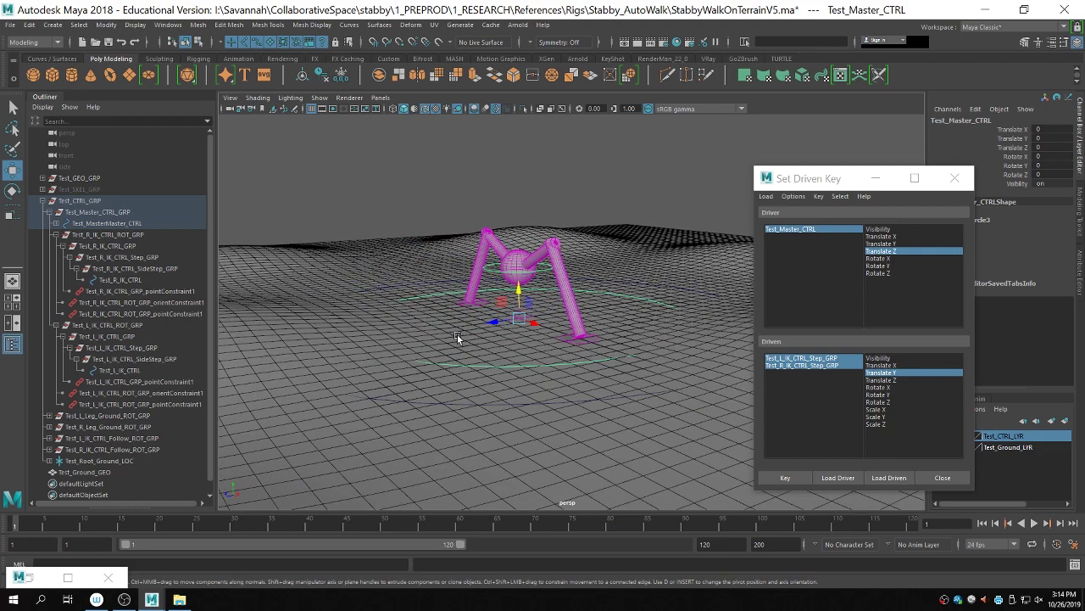
scroll(457, 333, up, 2)
click(147, 256)
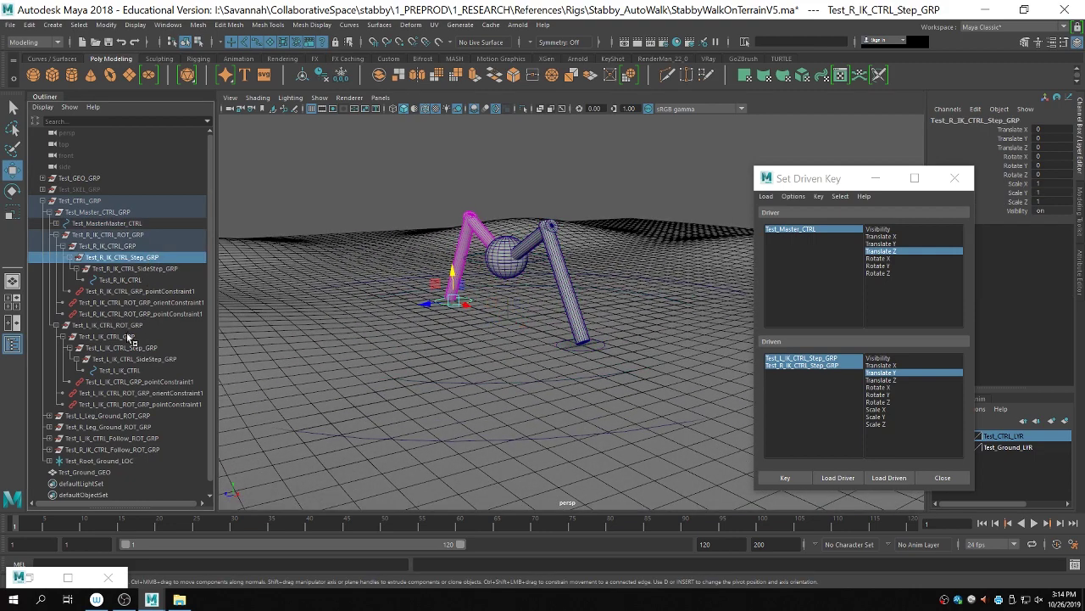
ctrl+click(154, 347)
click(498, 383)
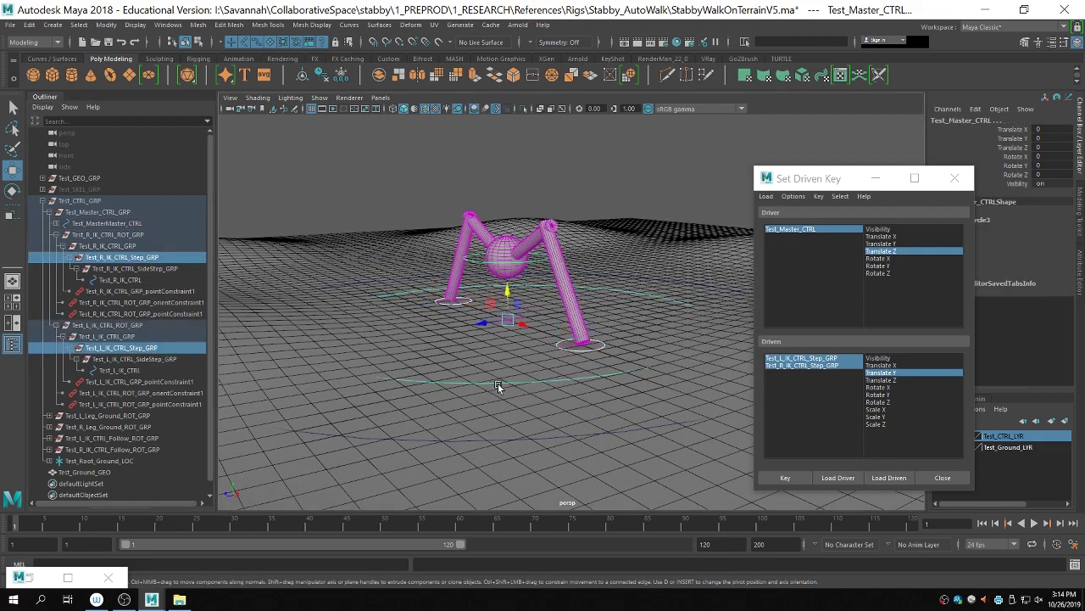
click(446, 379)
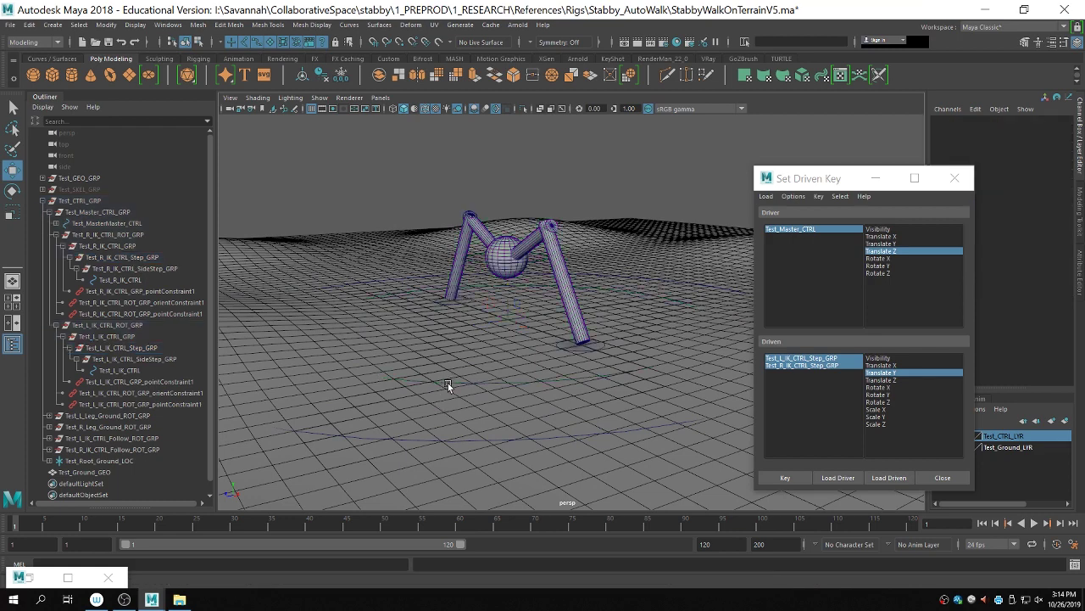
click(448, 382)
Step: Key Translate Y of both Step groups to Test_Master_CTRL's Translate Z at the rest position
click(850, 358)
shift+click(838, 366)
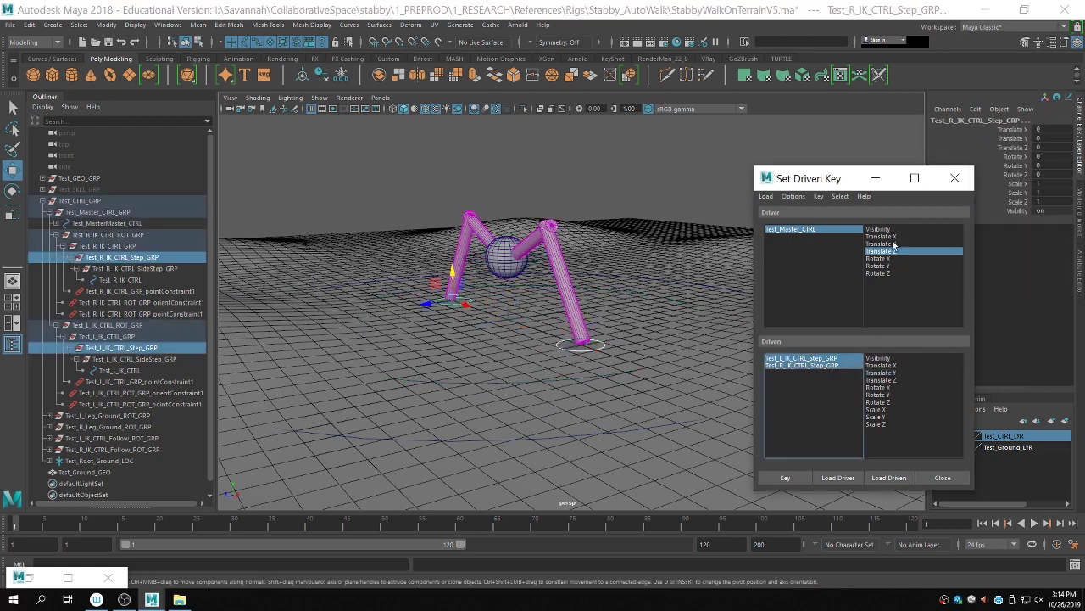
click(895, 372)
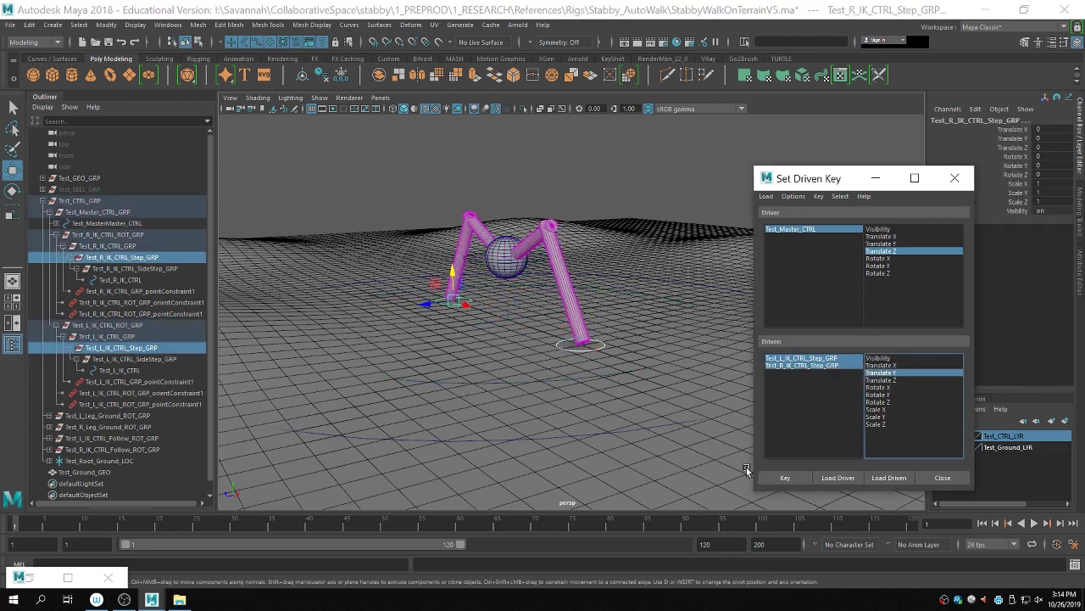
click(778, 478)
Step: Move Test_Master_CTRL forward and set its Translate Z to 5
alt+right_drag(557, 405, 468, 404)
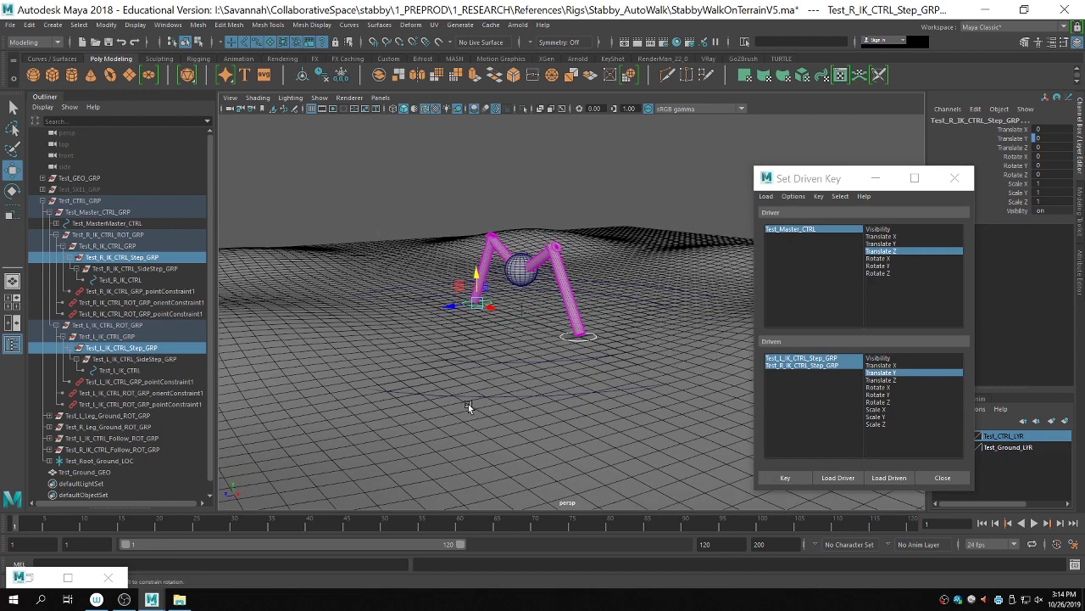
alt+drag(468, 404, 507, 397)
click(523, 364)
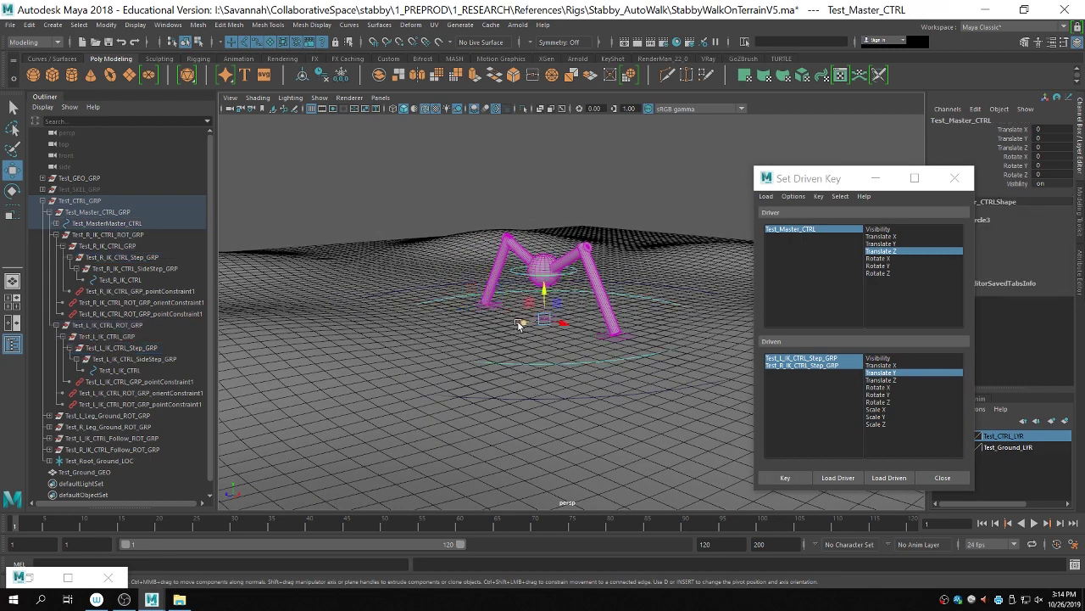
drag(519, 322, 483, 357)
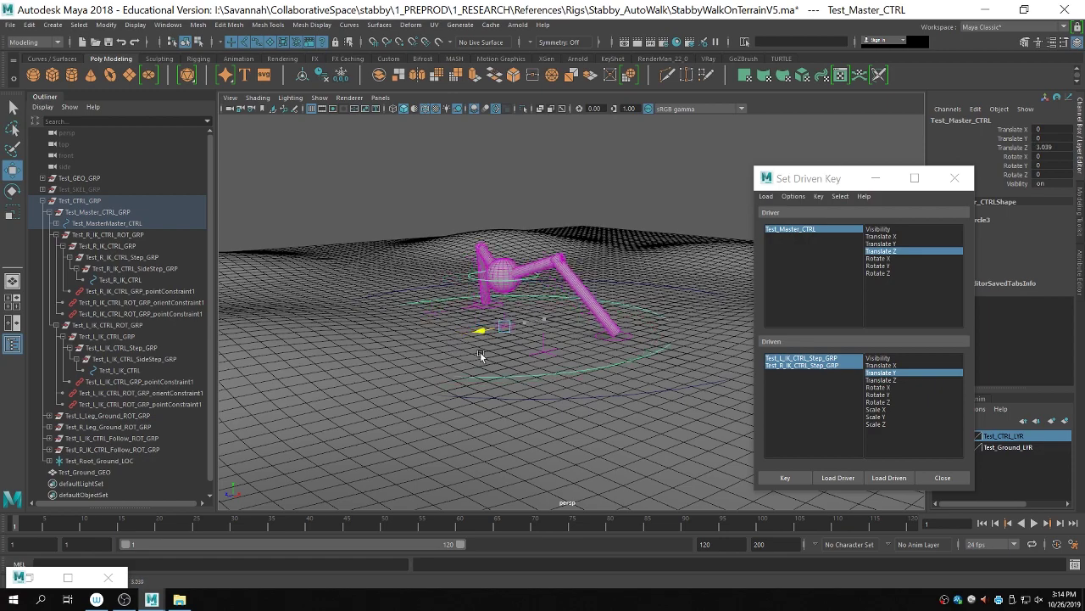
click(1041, 148)
text(5)
key(Return)
alt+drag(483, 315, 429, 317)
alt+right_drag(429, 316, 579, 331)
alt+middle_drag(579, 330, 512, 361)
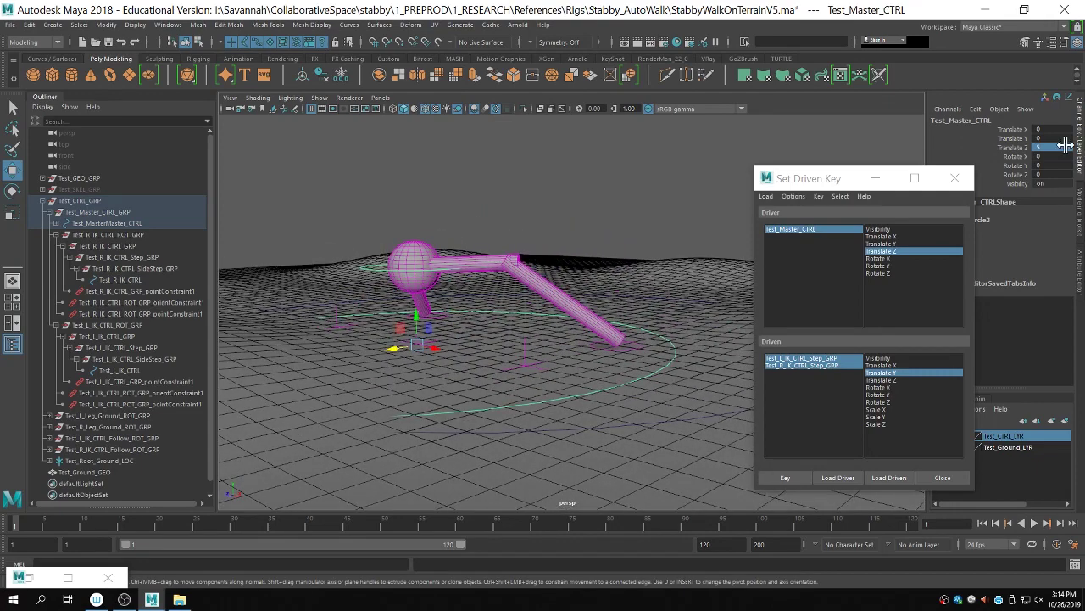
Step: Set Test_Master_CTRL's Translate Z to 2.5
click(1053, 147)
text(2.5)
key(Return)
alt+right_drag(476, 313, 382, 327)
alt+middle_drag(437, 328, 381, 347)
alt+drag(502, 344, 517, 351)
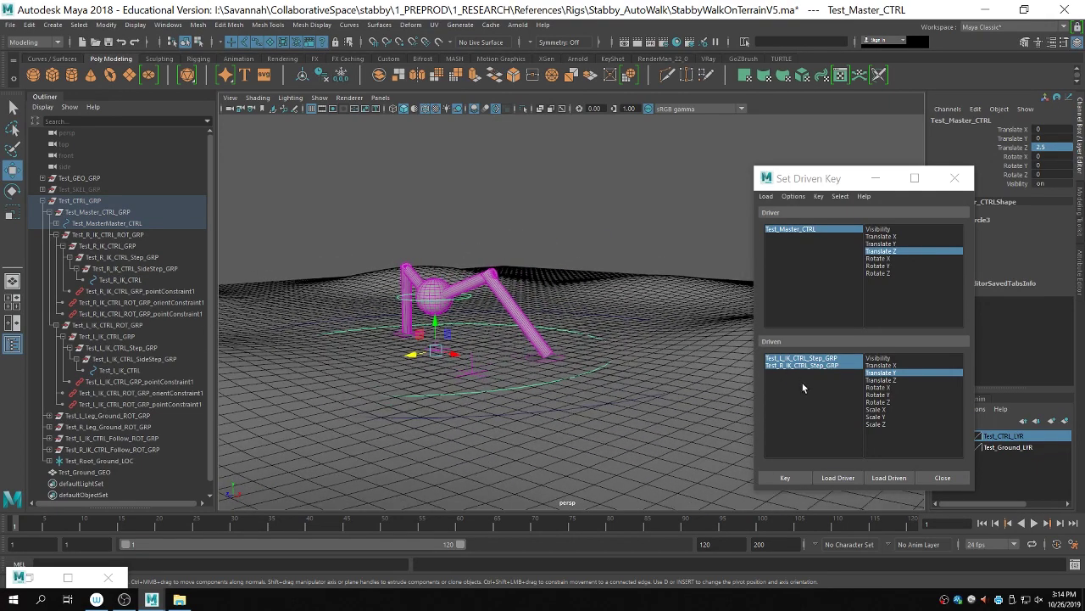
Step: Raise the left and right Step groups together by setting their Translate Y to 2
drag(845, 358, 841, 366)
click(1013, 138)
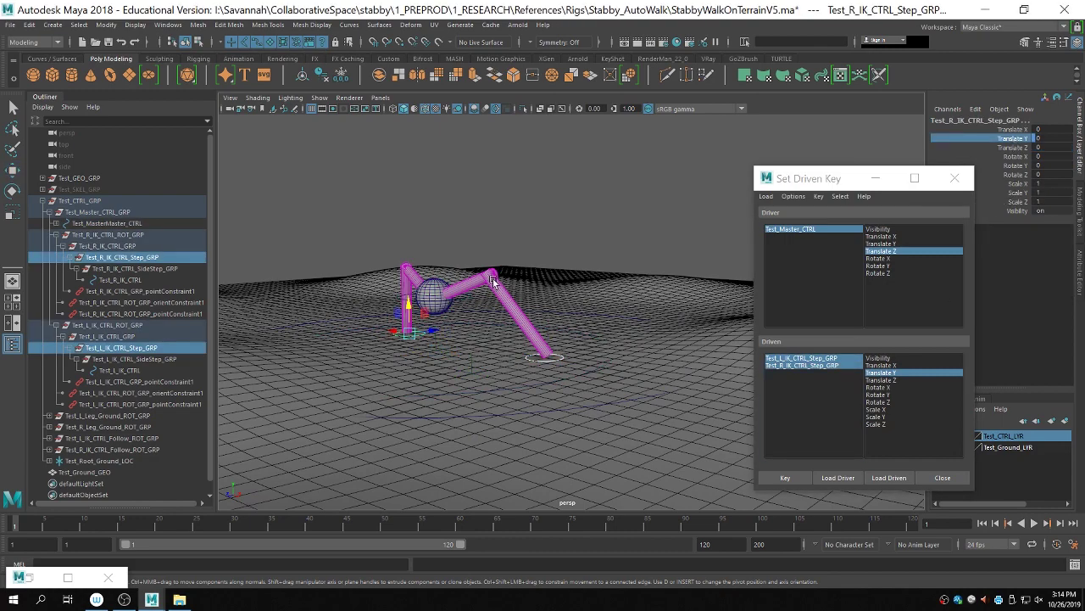
middle_drag(559, 259, 587, 265)
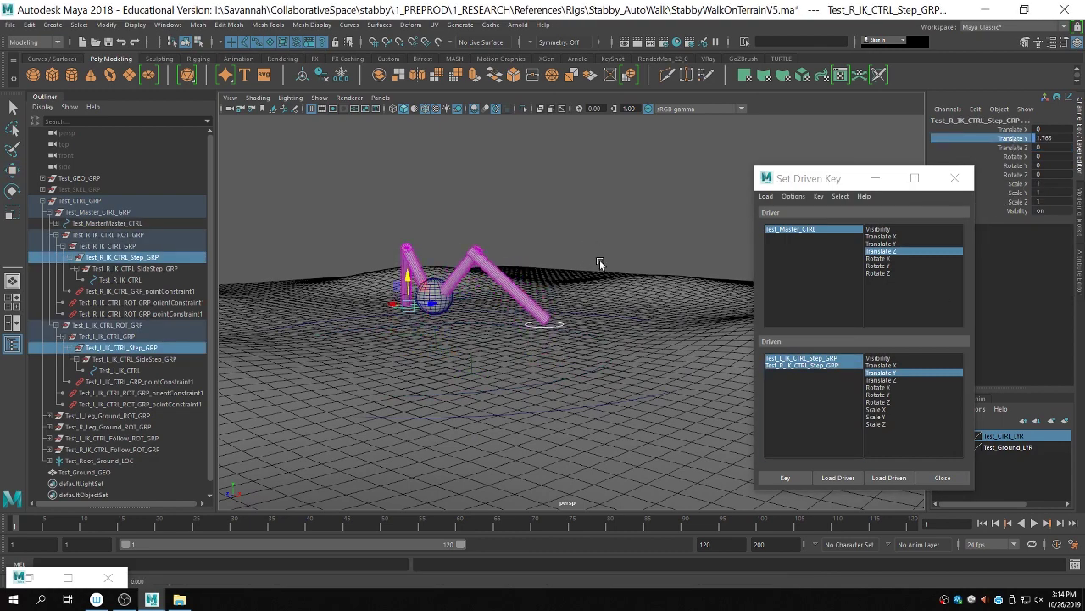
alt+drag(587, 265, 550, 265)
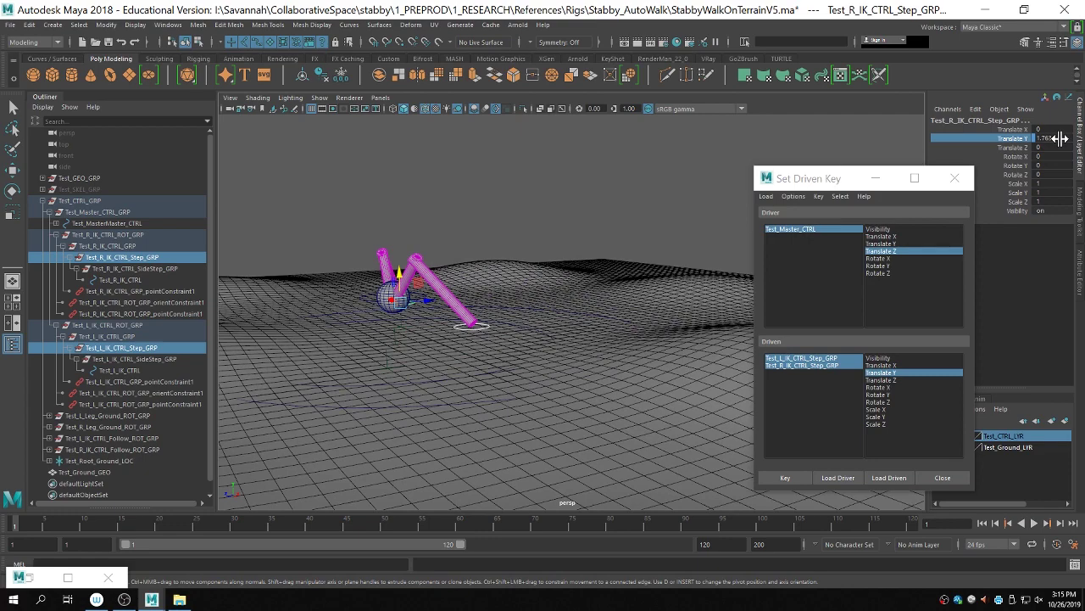
alt+drag(621, 302, 493, 312)
scroll(493, 312, up, 2)
click(1060, 138)
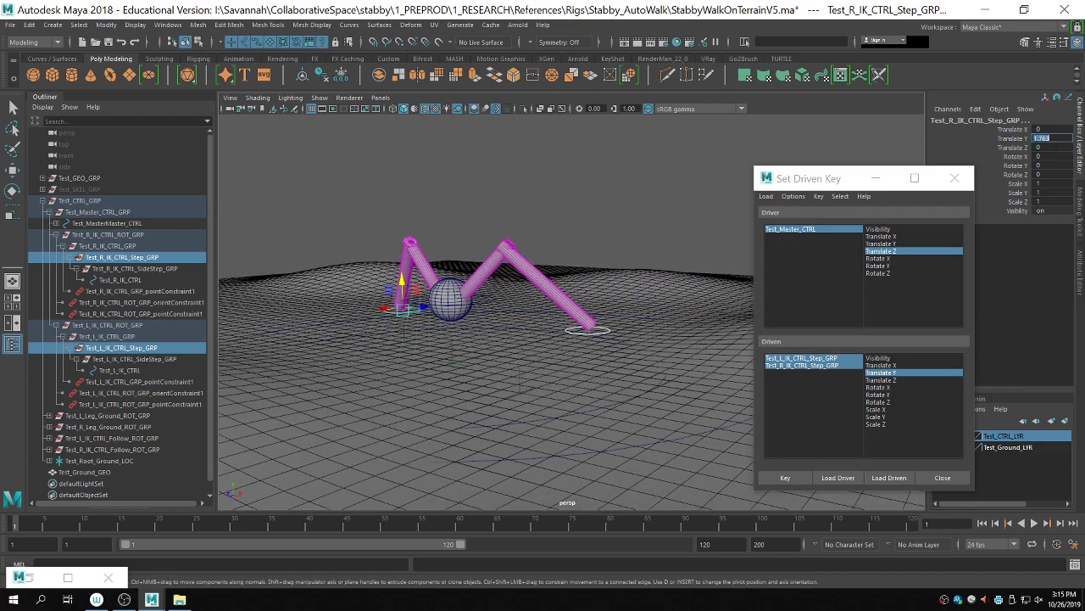
text(2)
key(Return)
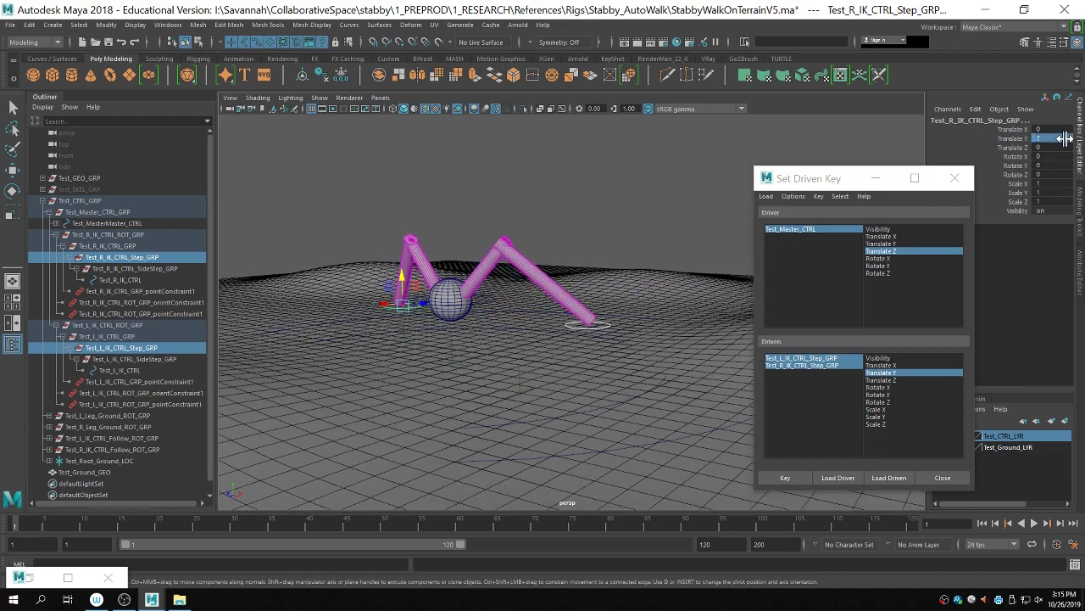
Step: Key the raised Translate Y of both Step groups to the master control's current Translate Z
alt+drag(568, 310, 593, 312)
alt+right_drag(593, 311, 765, 359)
click(785, 478)
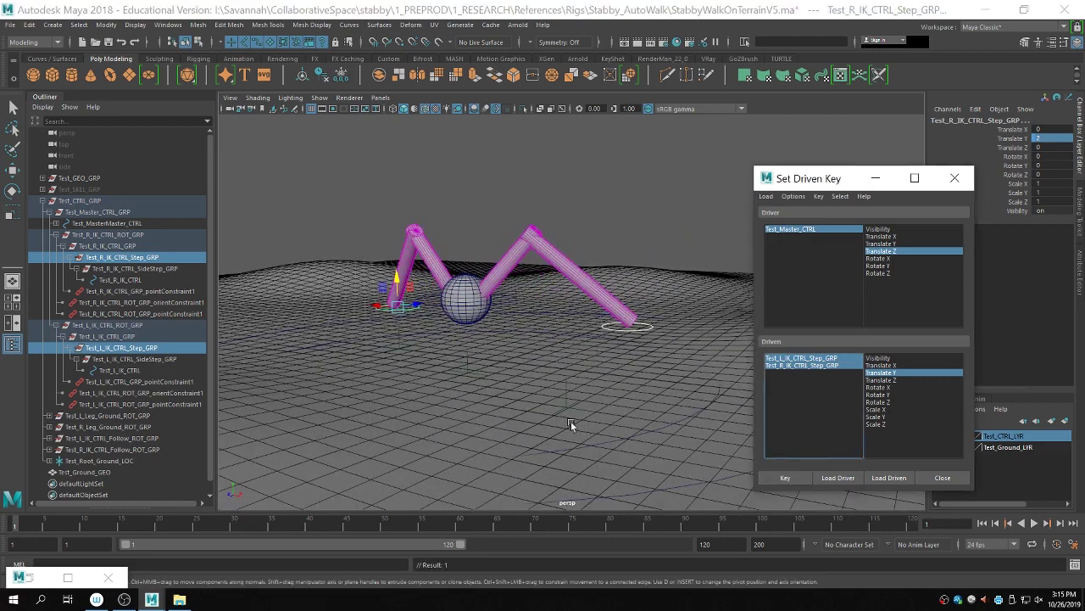
Step: Test the foot lift by moving Test_Master_CTRL back and forth along Z, and undo the movement
click(609, 439)
mouse_move(535, 420)
alt+mouse_down()
mouse_move(397, 376)
mouse_move(514, 349)
mouse_move(333, 392)
mouse_move(428, 369)
mouse_move(592, 360)
mouse_move(330, 431)
mouse_move(656, 368)
mouse_move(521, 407)
alt+mouse_up()
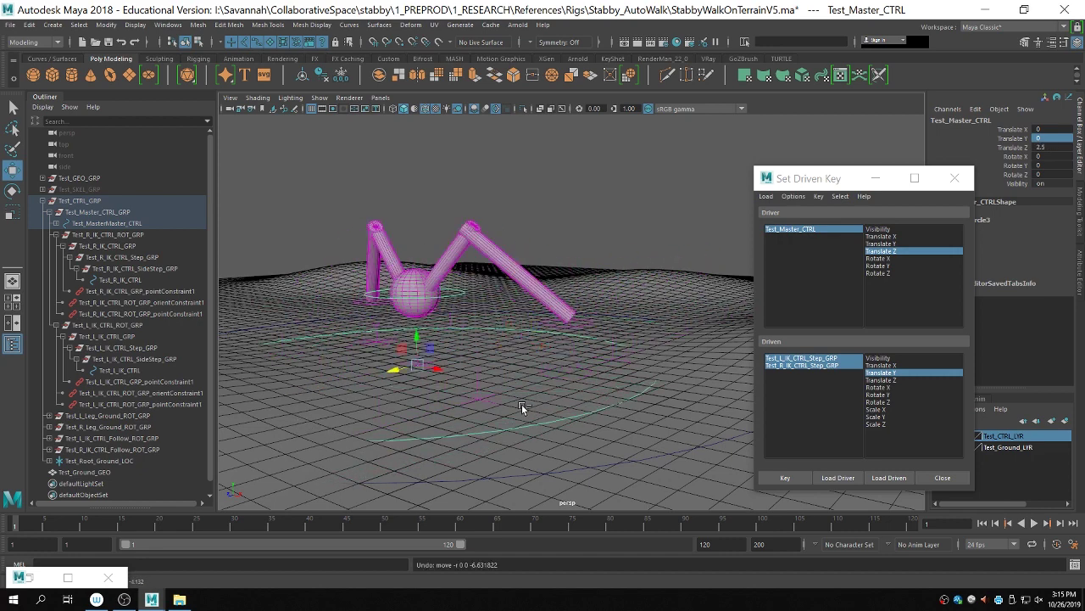
drag(382, 372, 523, 360)
drag(486, 369, 397, 402)
drag(396, 373, 628, 348)
key(ctrl+z)
alt+right_drag(628, 349, 340, 350)
alt+drag(340, 350, 479, 359)
alt+right_drag(479, 358, 616, 367)
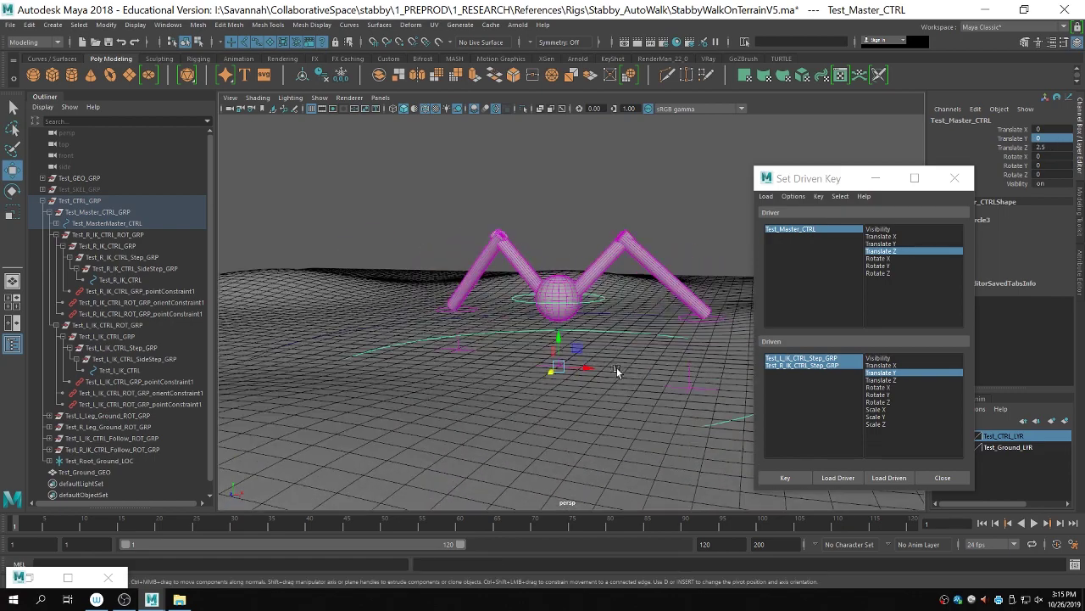
alt+drag(616, 367, 593, 366)
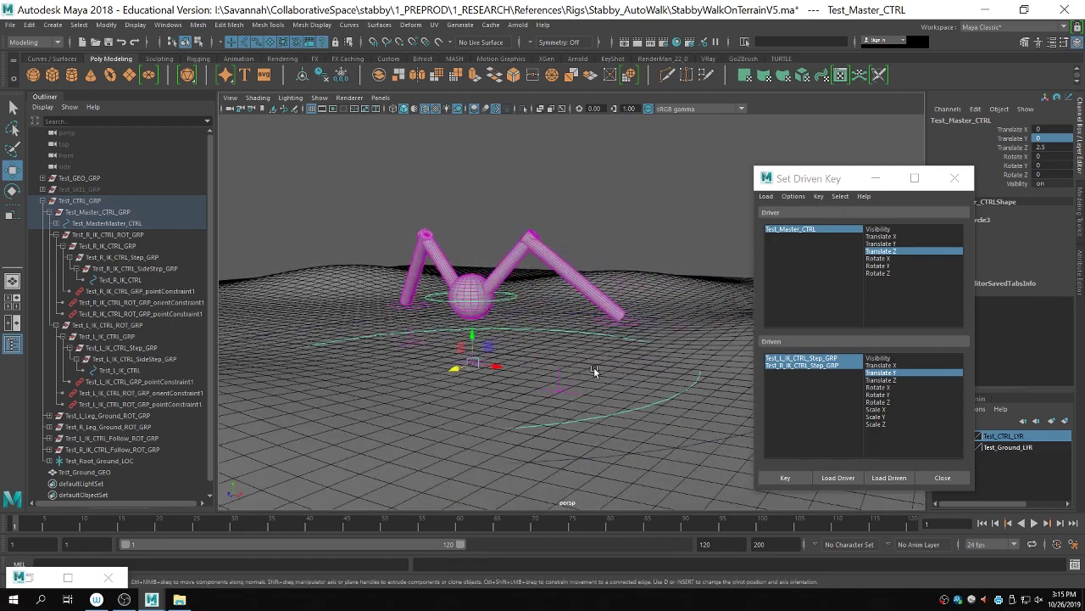
Step: Choose Translate Z as the driven attribute of both Step groups, keeping Test_Master_CTRL selected
click(880, 379)
click(568, 426)
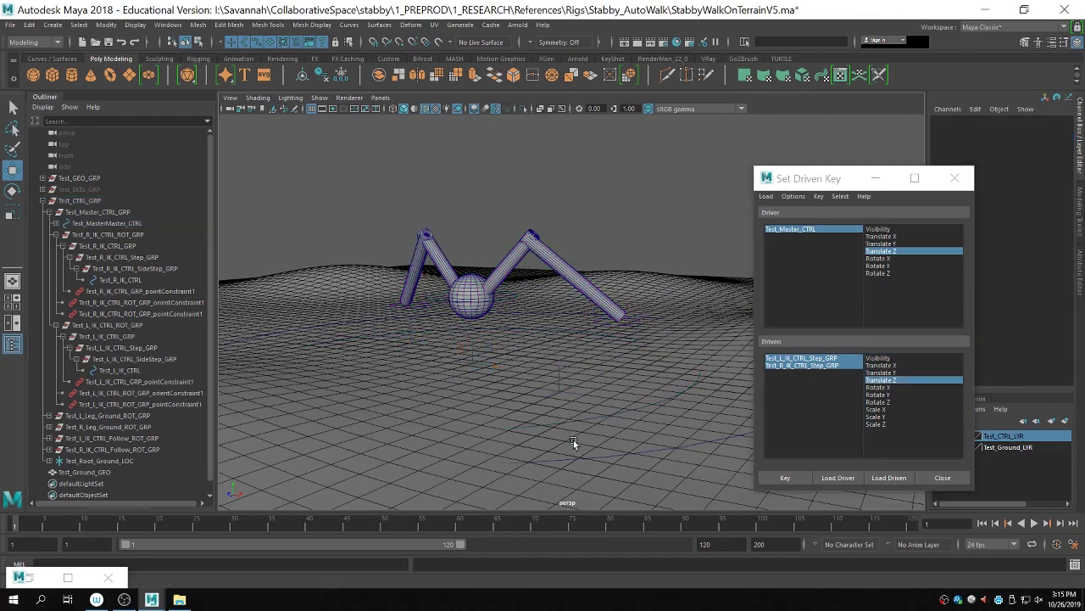
key(ctrl+z)
Step: Try sliding Test_Master_CTRL along Z again to examine the feet's motion, and return it to 2.5
drag(452, 370, 566, 369)
key(ctrl+z)
key(ctrl+z)
key(ctrl+z)
key(ctrl+z)
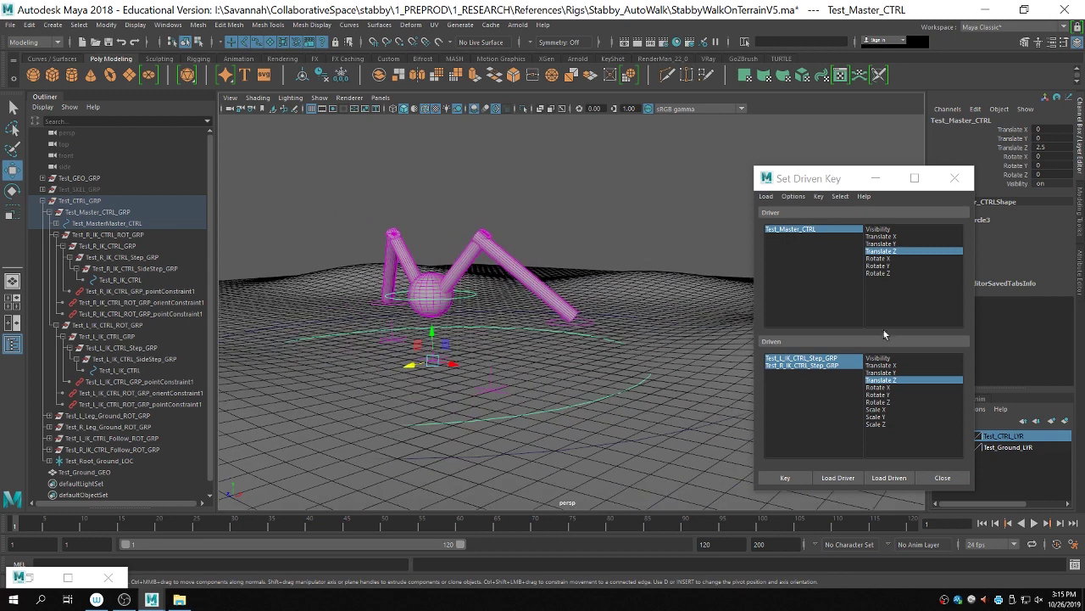
mouse_move(412, 368)
mouse_down()
mouse_move(582, 328)
mouse_move(412, 368)
mouse_up()
key(ctrl+z)
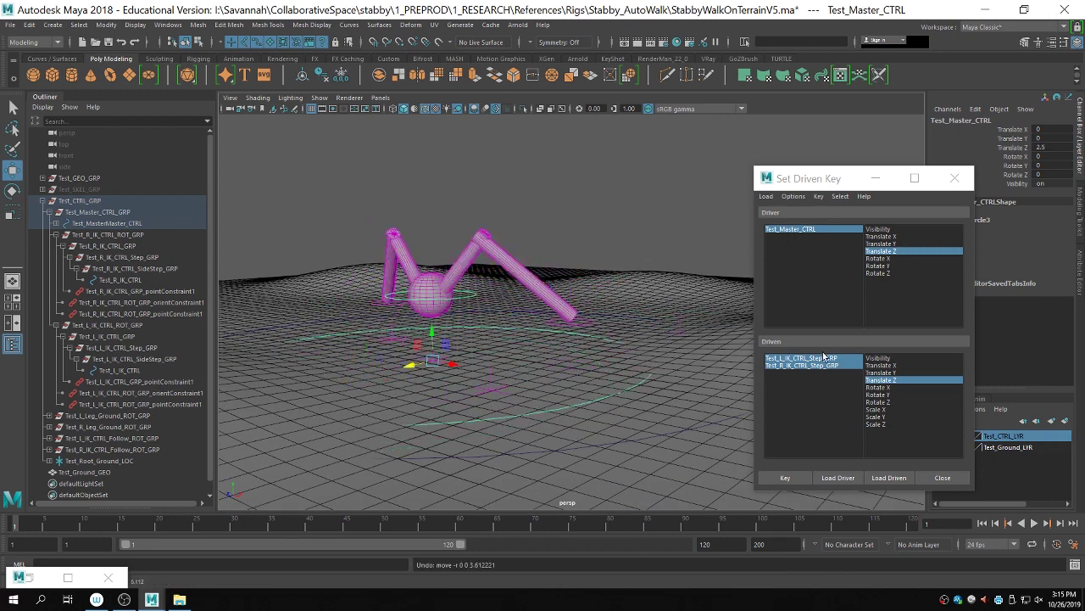
alt+drag(486, 394, 431, 410)
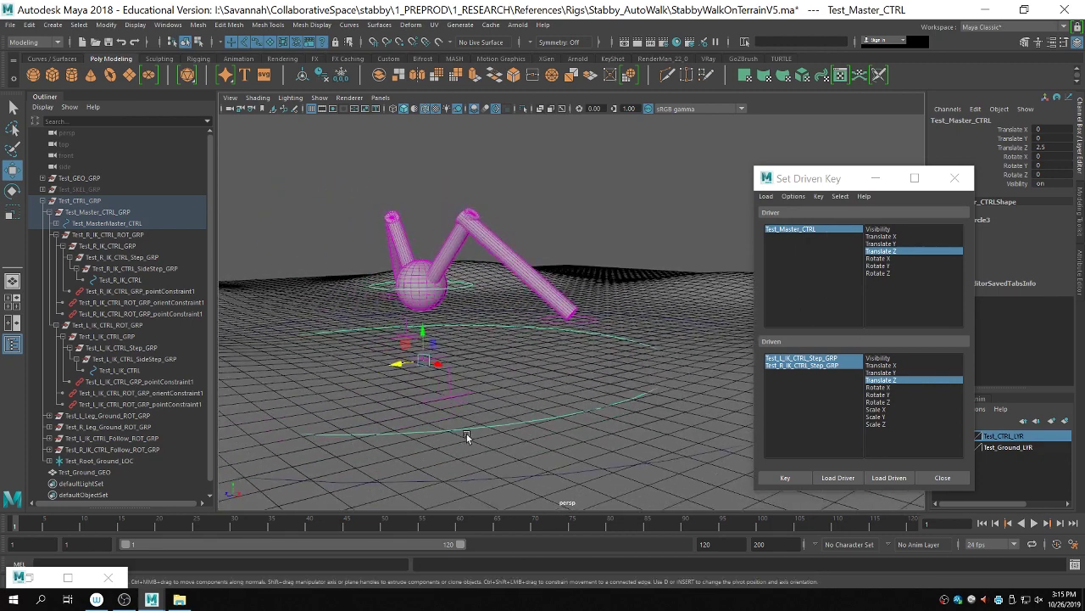
Step: Slide Test_Master_CTRL forward along Z and set its Translate Z to 5
drag(398, 361, 327, 383)
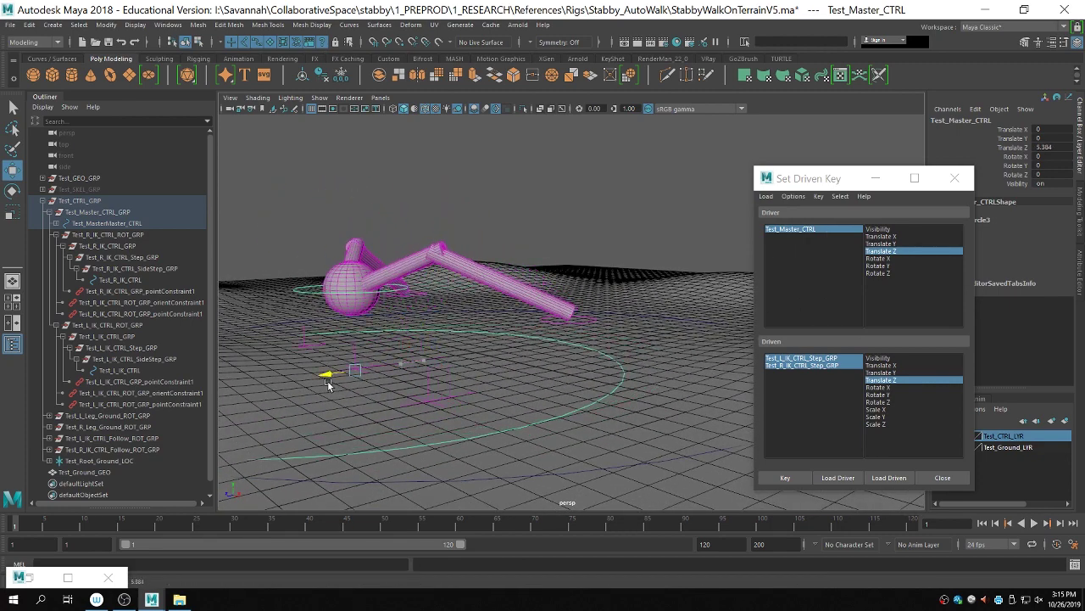
double_click(1048, 147)
text(5)
key(Return)
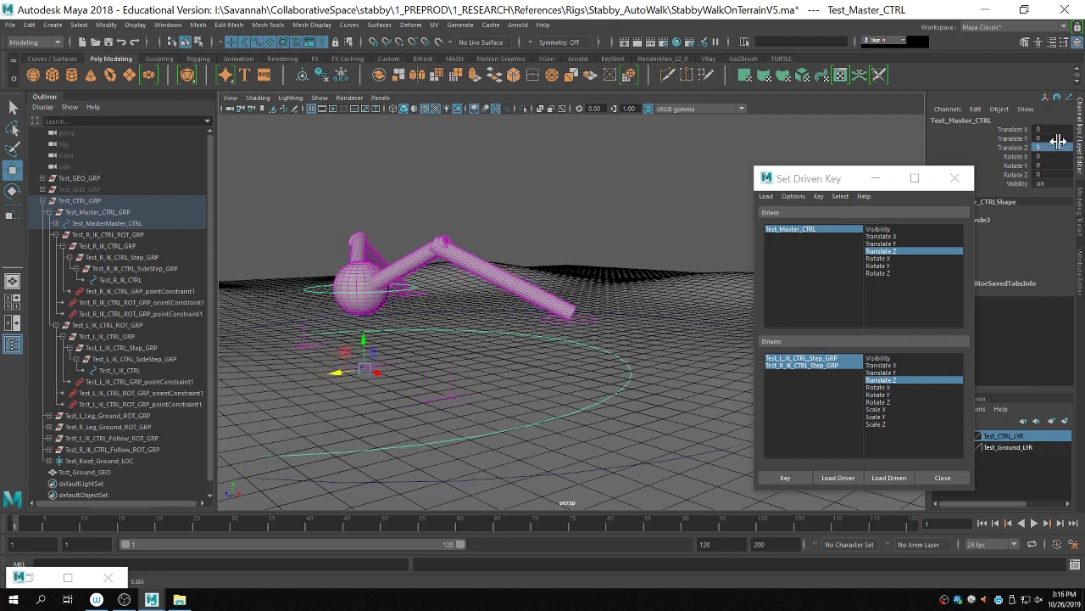
Step: Set Test_Master_CTRL's Translate Z to 0
double_click(1051, 139)
click(1052, 146)
text(0)
key(Return)
Step: Key the Translate Z of both Step groups to Test_Master_CTRL's Translate Z at its current position
click(838, 360)
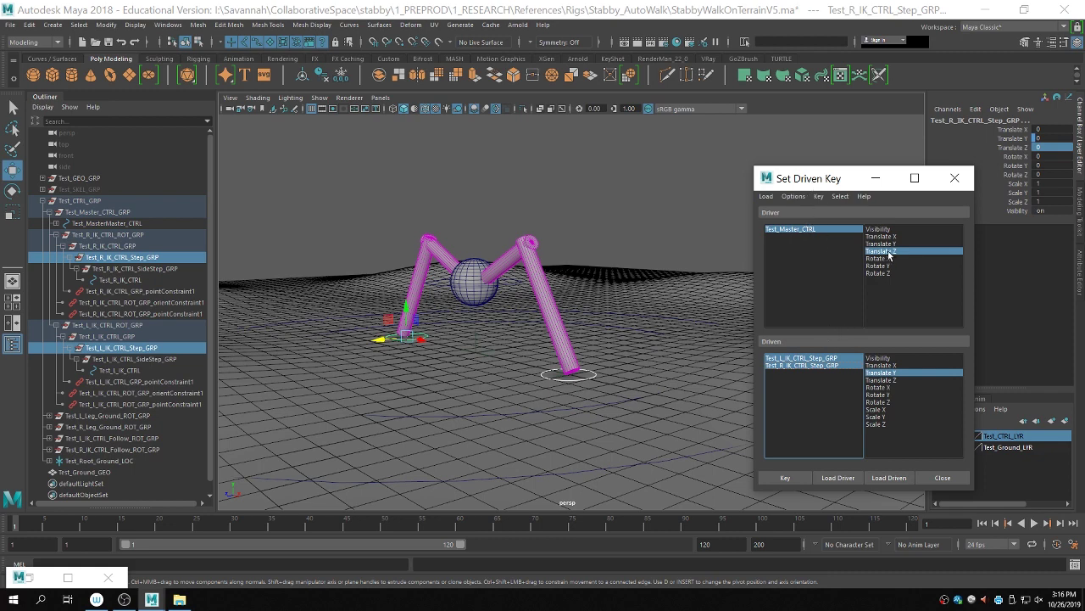
click(888, 379)
drag(819, 358, 816, 365)
click(875, 381)
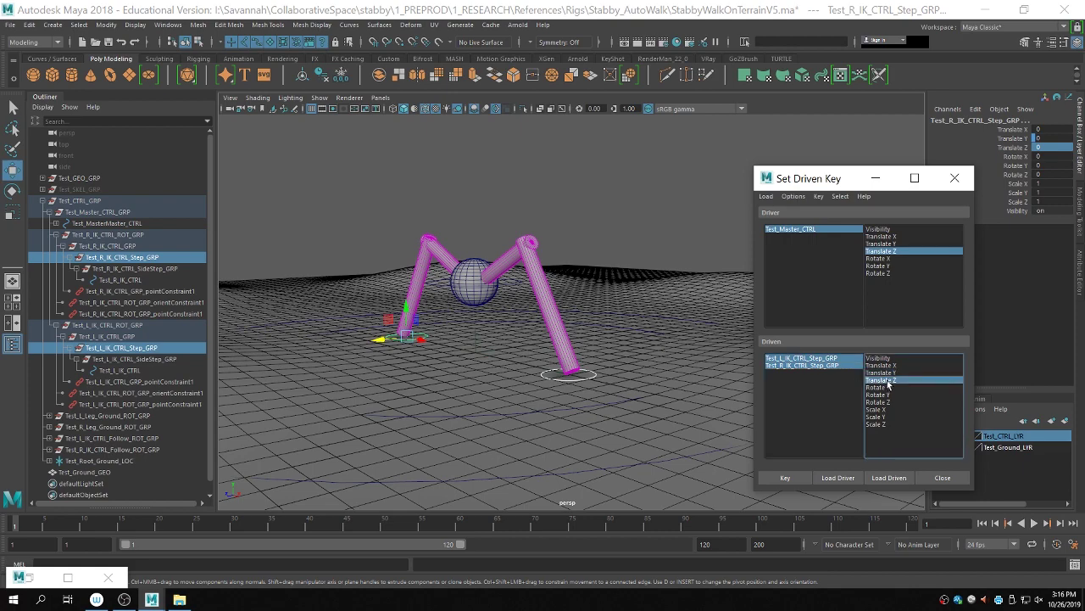
alt+drag(518, 360, 644, 377)
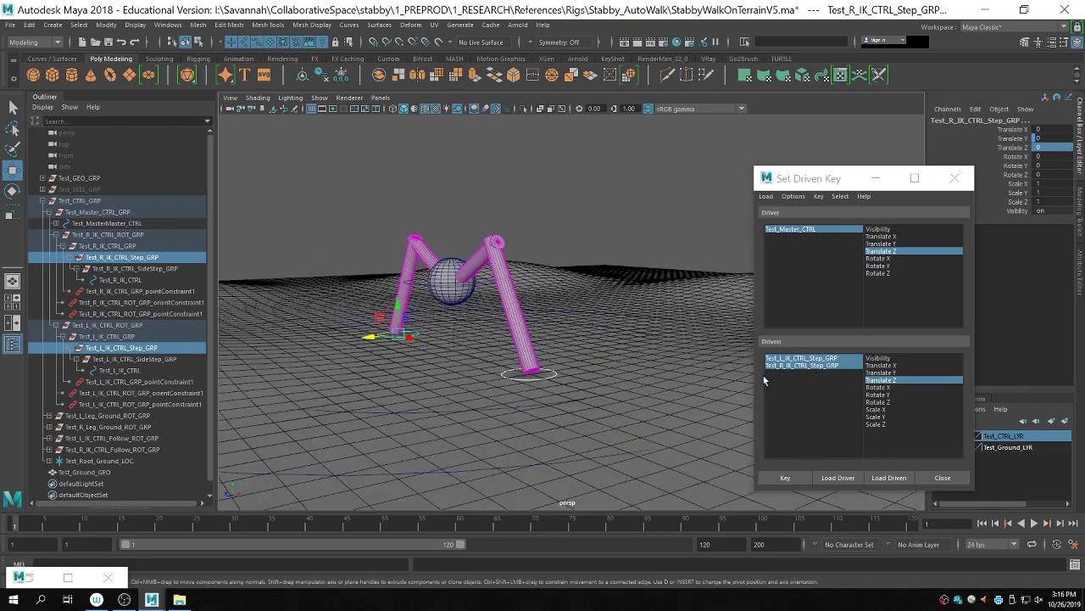
click(826, 231)
drag(798, 357, 800, 366)
click(873, 380)
click(778, 478)
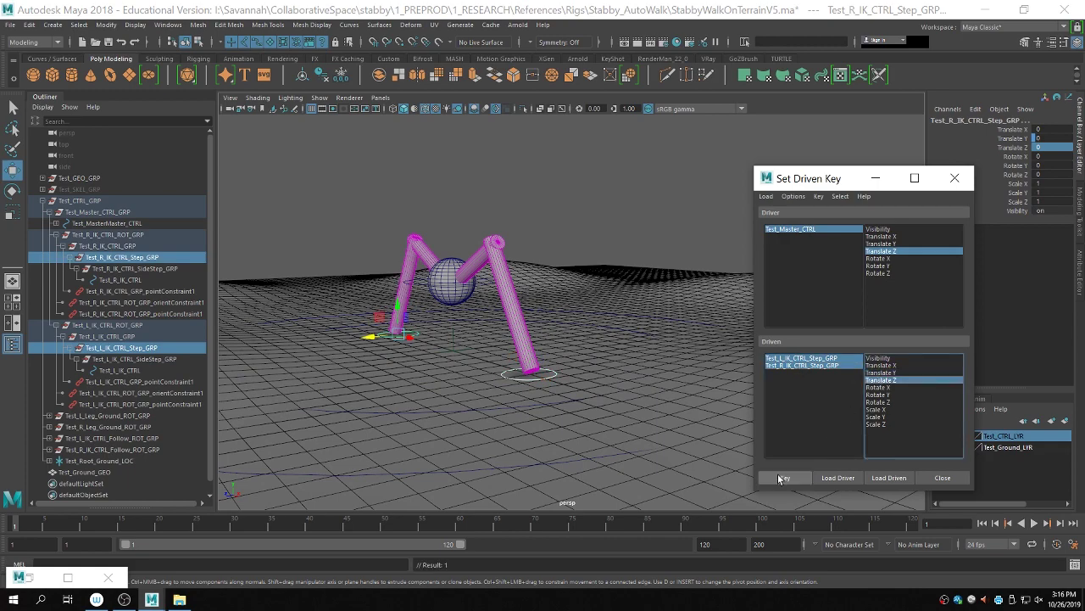
Step: Try moving Test_Master_CTRL forward to Translate Z 5, then undo the movement and clear the selection
click(801, 230)
alt+drag(645, 269, 524, 297)
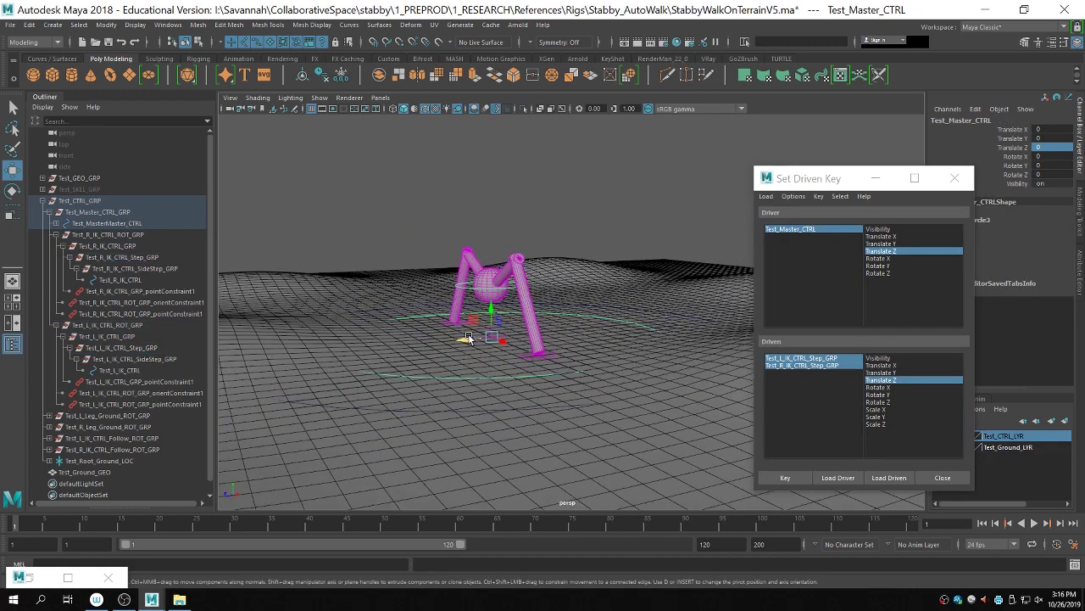
drag(446, 344, 385, 352)
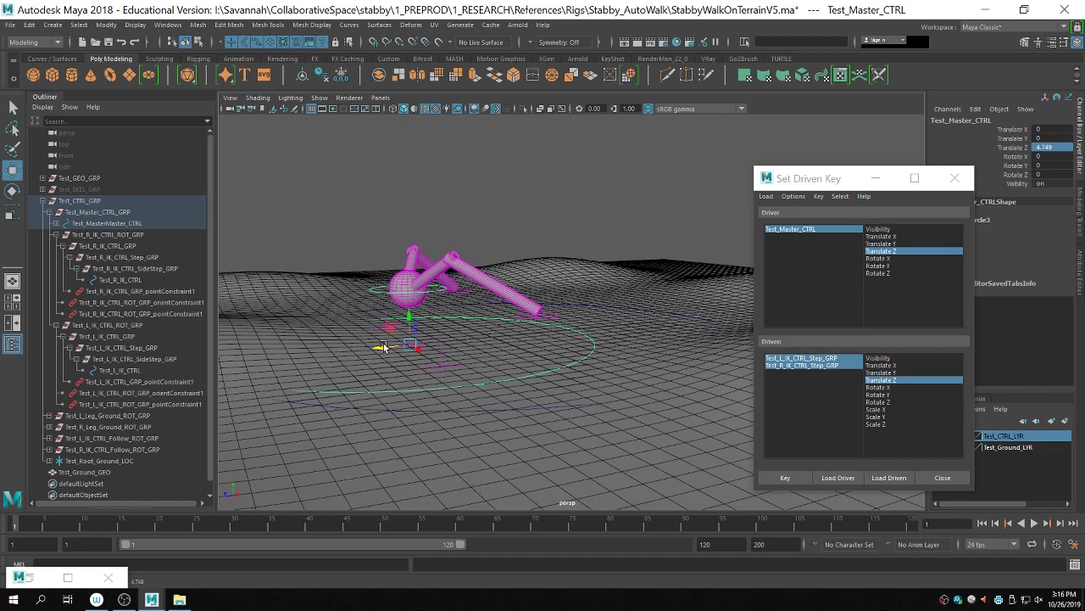
click(1052, 147)
text(5)
key(Return)
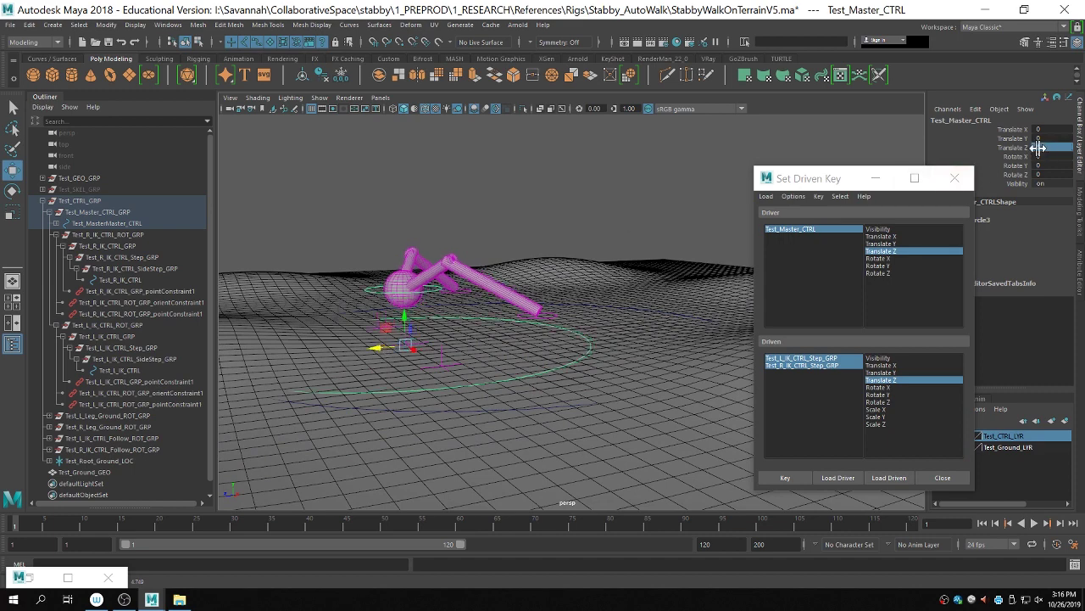
alt+drag(578, 259, 618, 284)
key(ctrl+z)
key(ctrl+z)
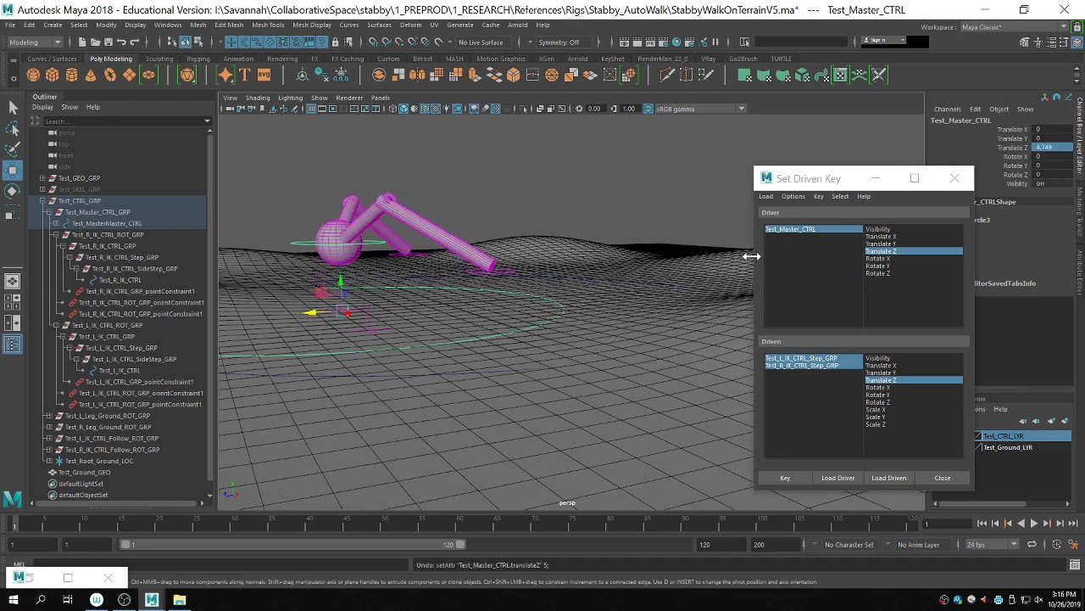
click(572, 317)
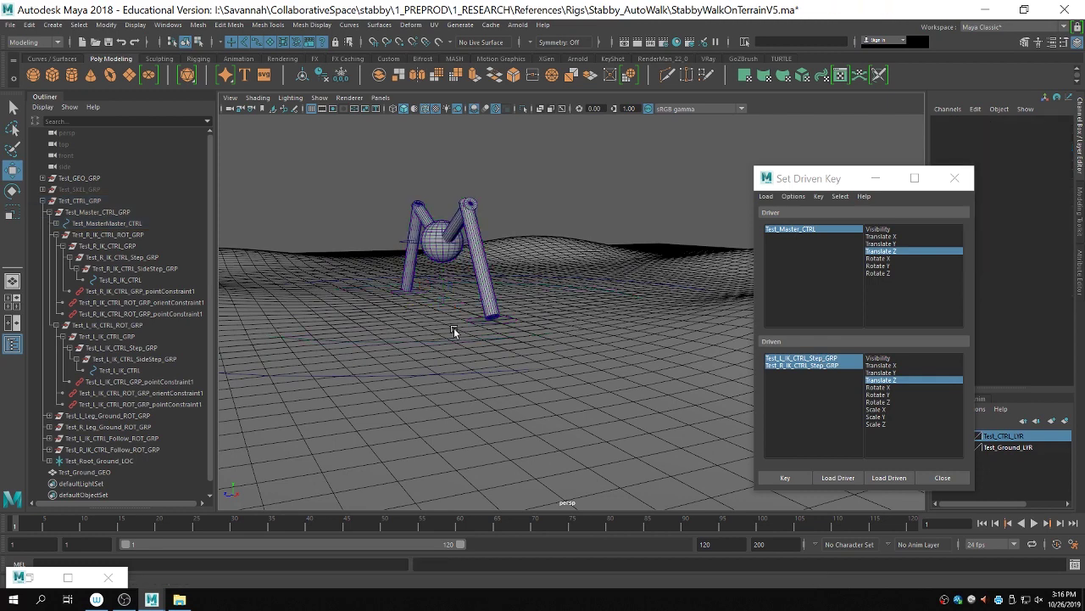
Step: Choose Translate Y as the driven attribute of both Step groups and move Test_Master_CTRL to Translate Z 5
click(840, 230)
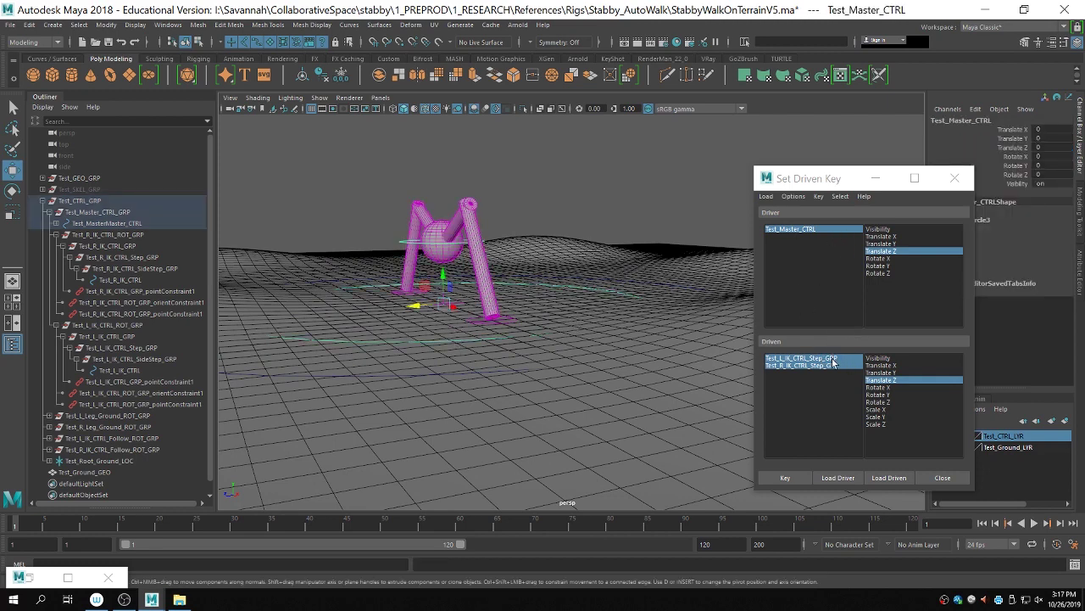
click(882, 372)
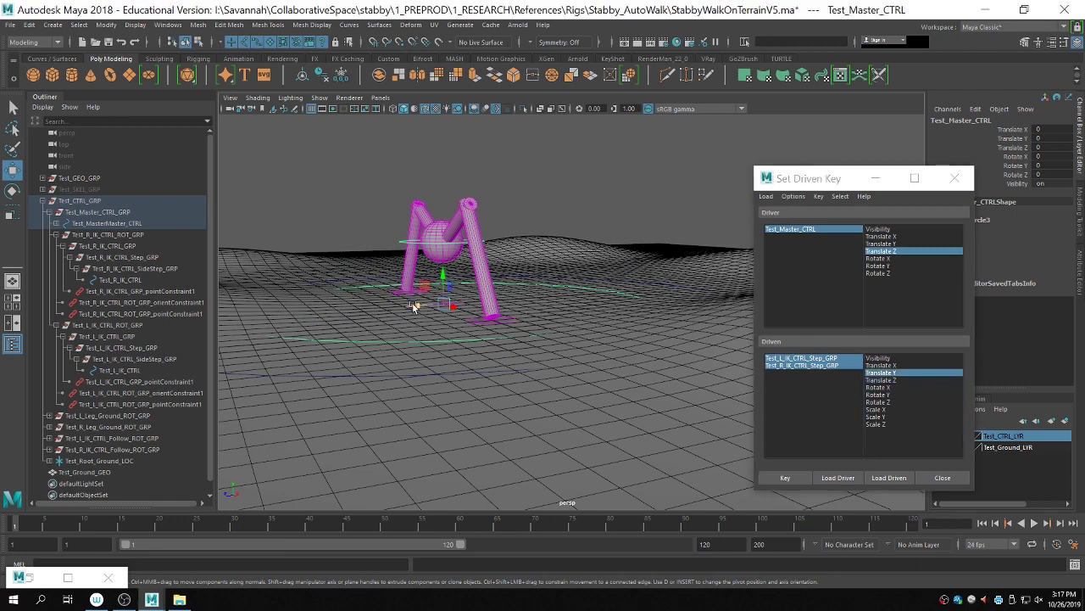
drag(414, 306, 346, 312)
click(1063, 147)
text(5)
key(Return)
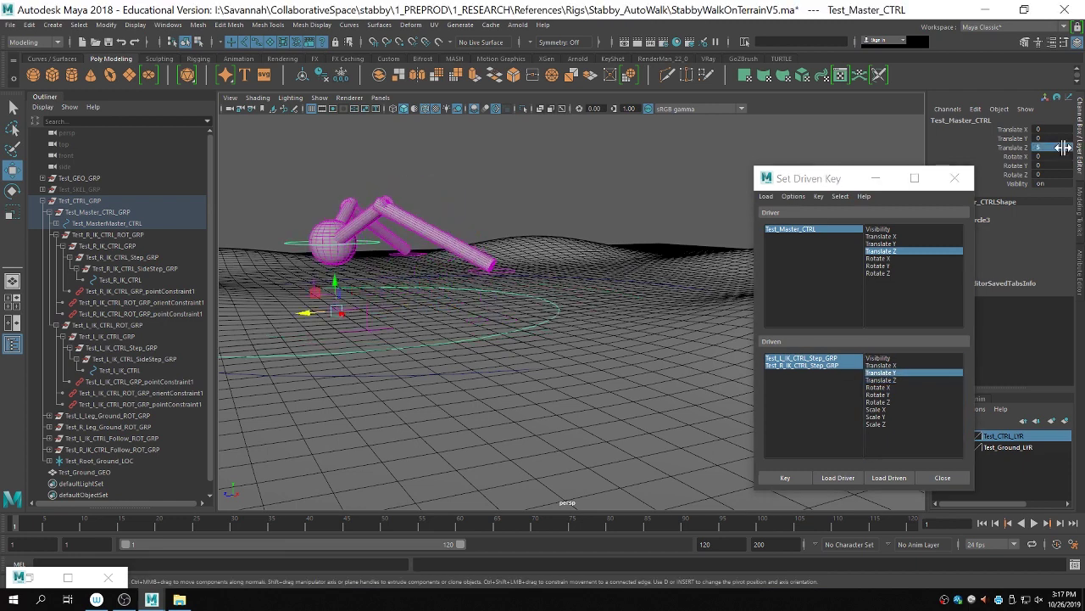
Step: Set the Translate Y of both Step groups to 0 and key it to the master control's Translate Z
click(824, 359)
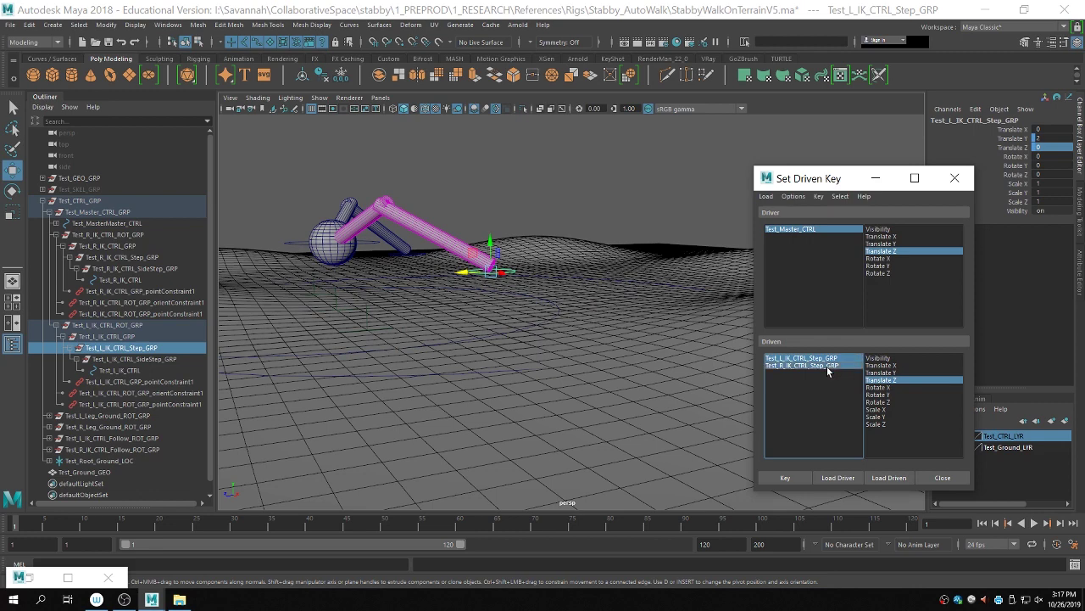
ctrl+click(827, 366)
click(886, 373)
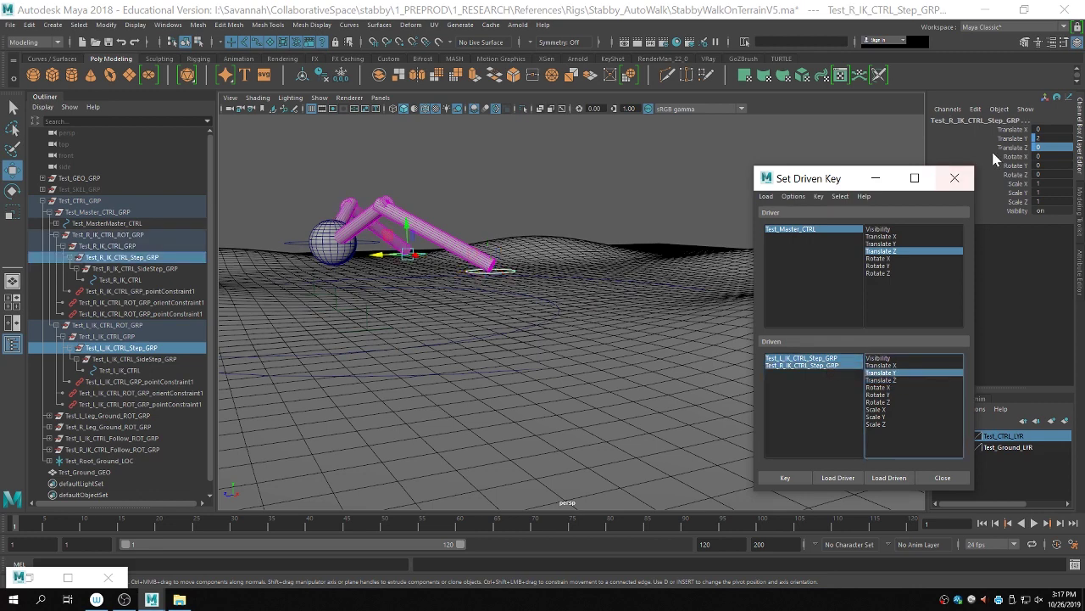
click(1048, 139)
text(0)
key(Return)
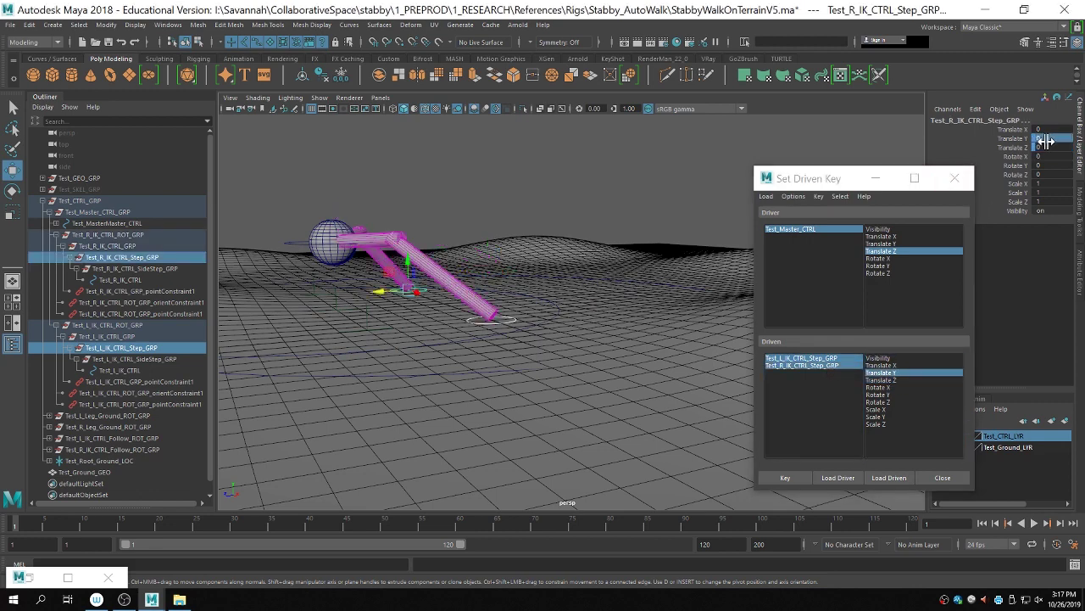
click(787, 475)
Step: Test the foot lift and landing by sliding Test_Master_CTRL along Z, and return its Translate Z to 0
drag(425, 338, 437, 359)
mouse_move(314, 312)
mouse_down()
mouse_move(472, 299)
mouse_move(302, 312)
mouse_up()
alt+drag(449, 313, 498, 343)
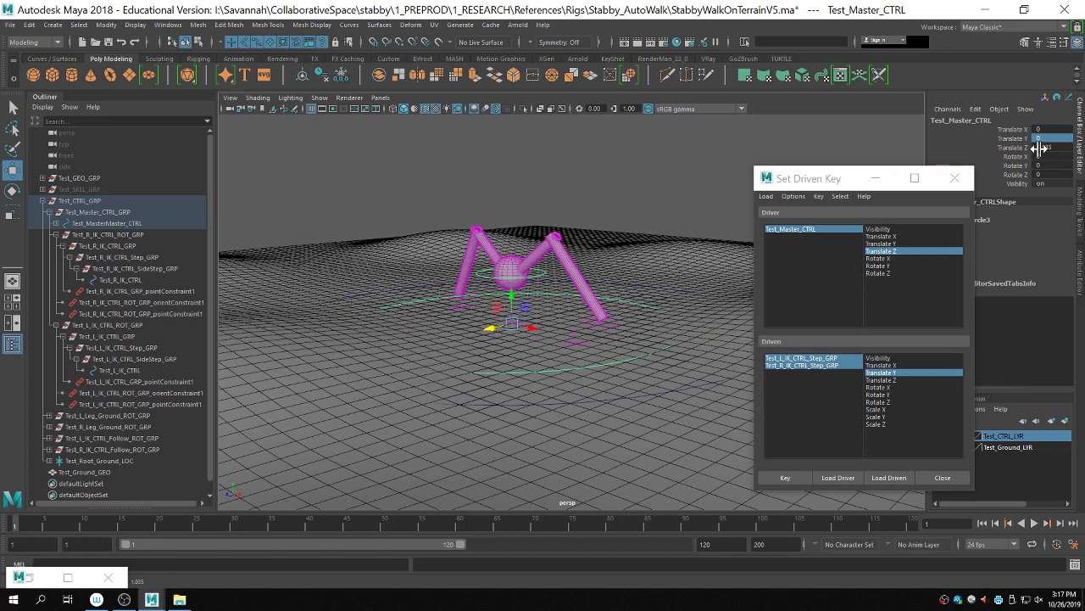
double_click(1039, 148)
text(0)
key(Return)
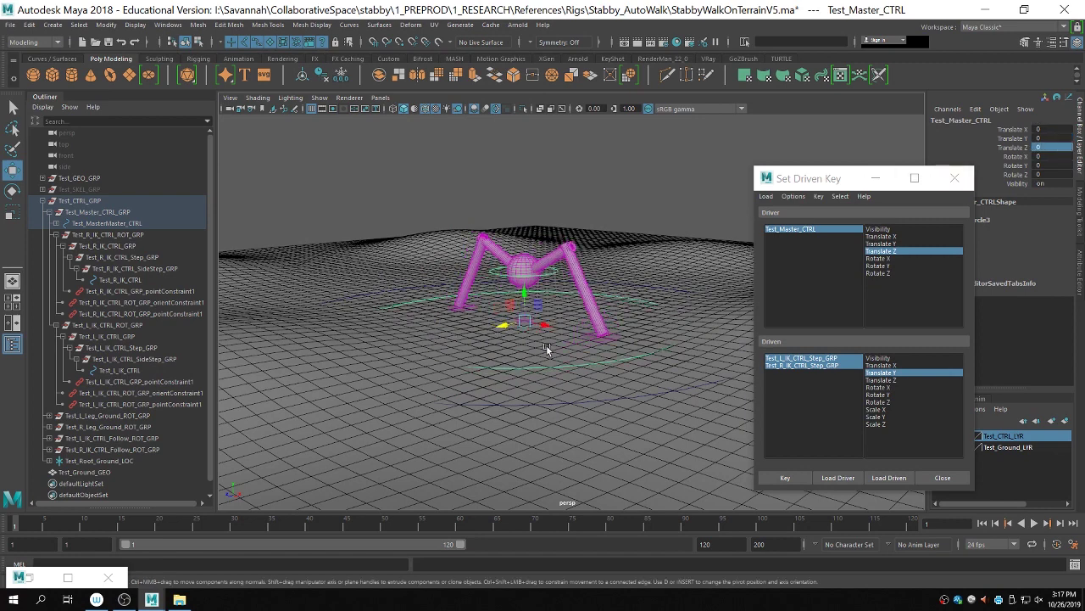
Step: Move Test_Master_CTRL forward and set its Translate Z to exactly 5
drag(499, 327, 444, 356)
double_click(1051, 148)
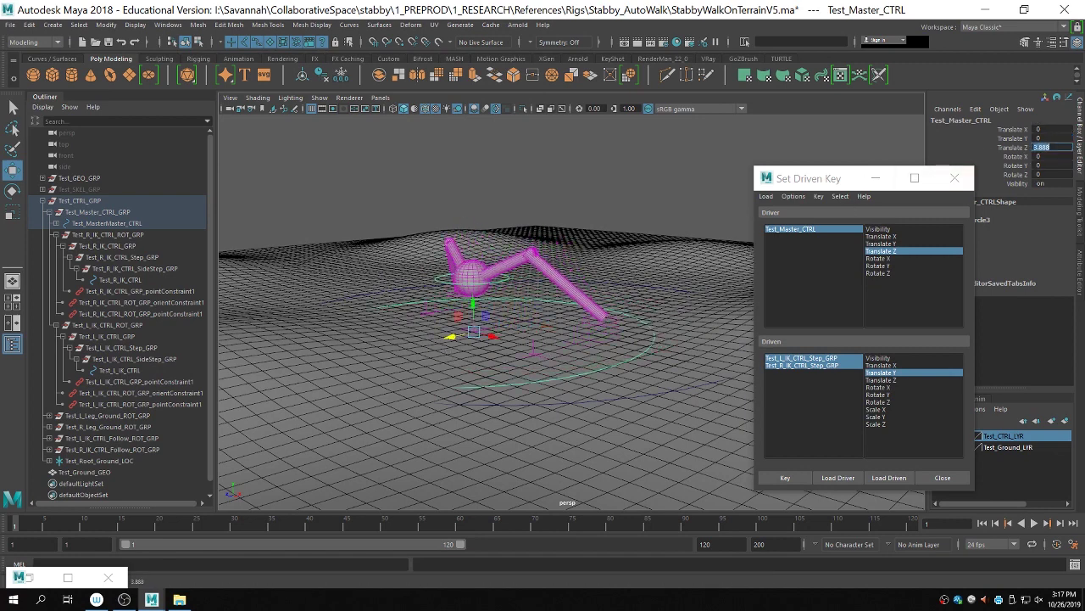
text(5)
key(Return)
alt+drag(519, 376, 472, 376)
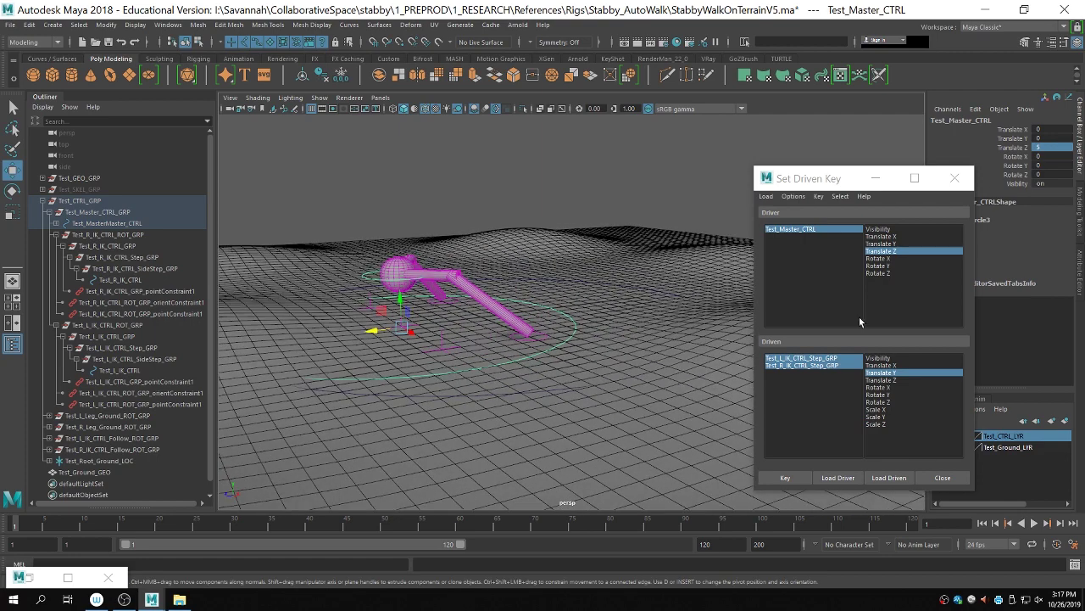
Step: Choose Translate Z as the driven attribute of both Step groups and move the groups forward to Translate Z 5
shift+click(814, 365)
click(882, 379)
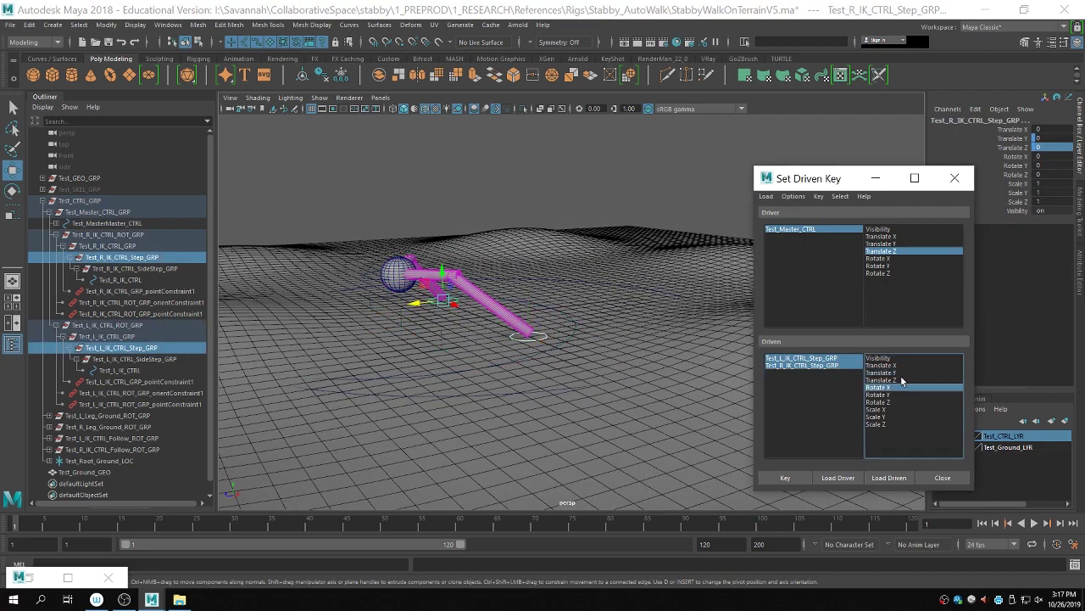
middle_drag(630, 367, 355, 310)
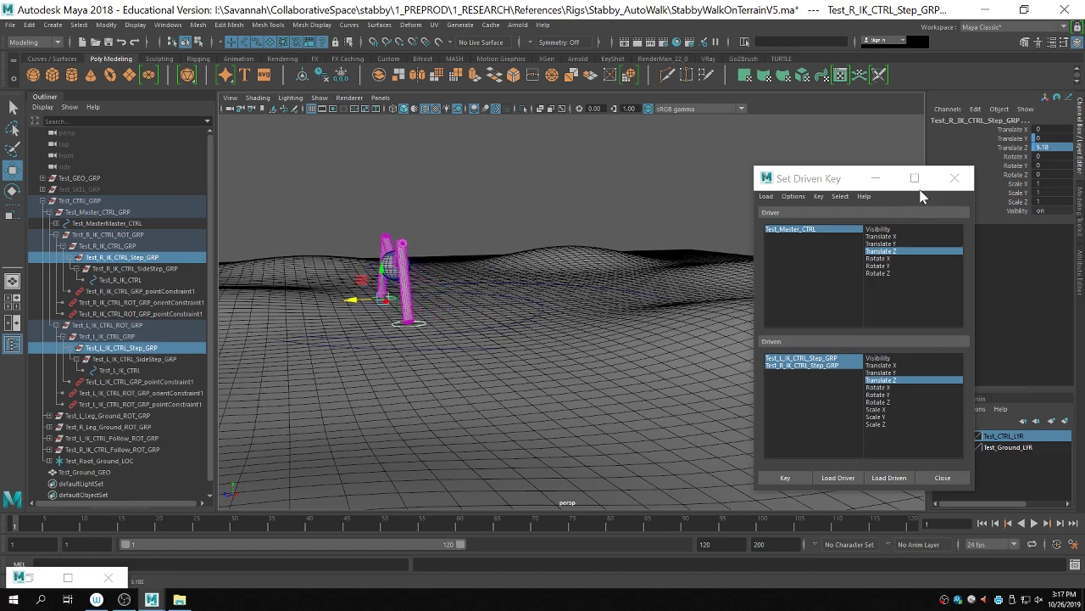
double_click(1052, 147)
text(5)
key(Return)
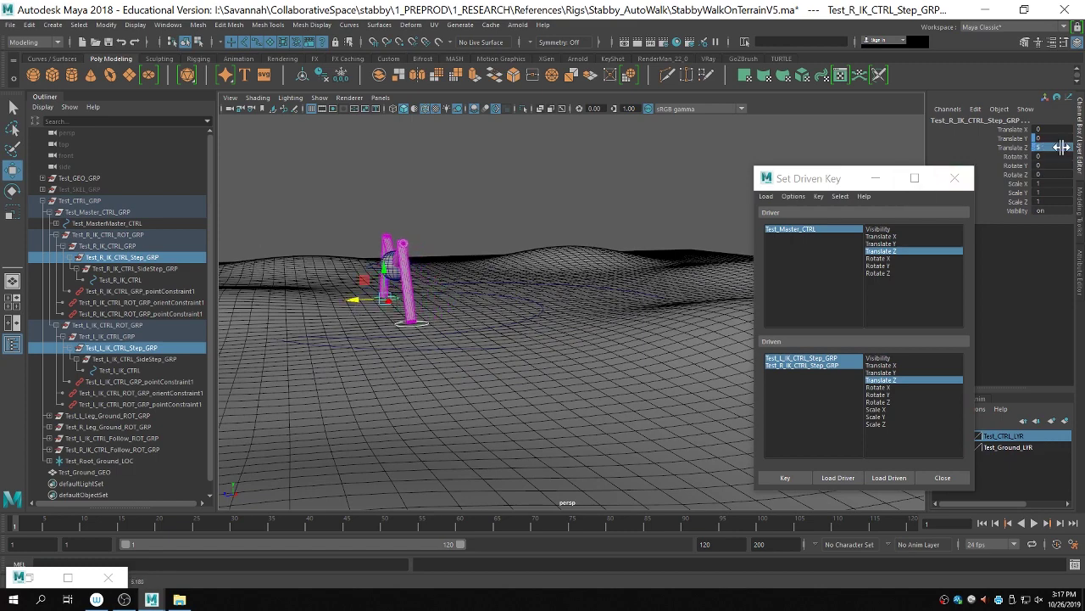
alt+drag(542, 363, 576, 373)
alt+right_drag(576, 374, 624, 389)
alt+drag(624, 389, 641, 392)
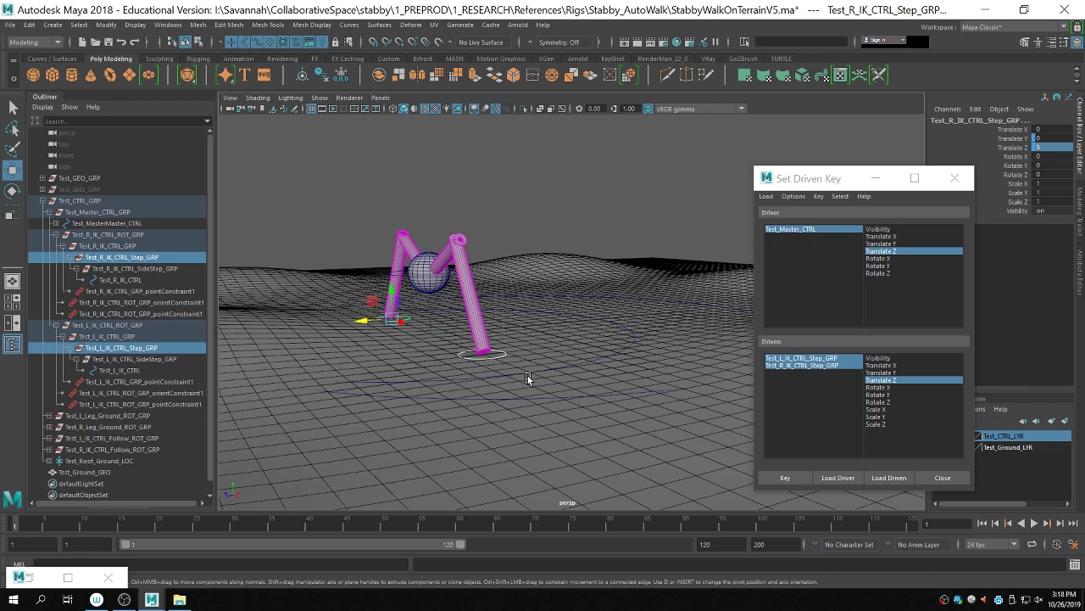
click(433, 133)
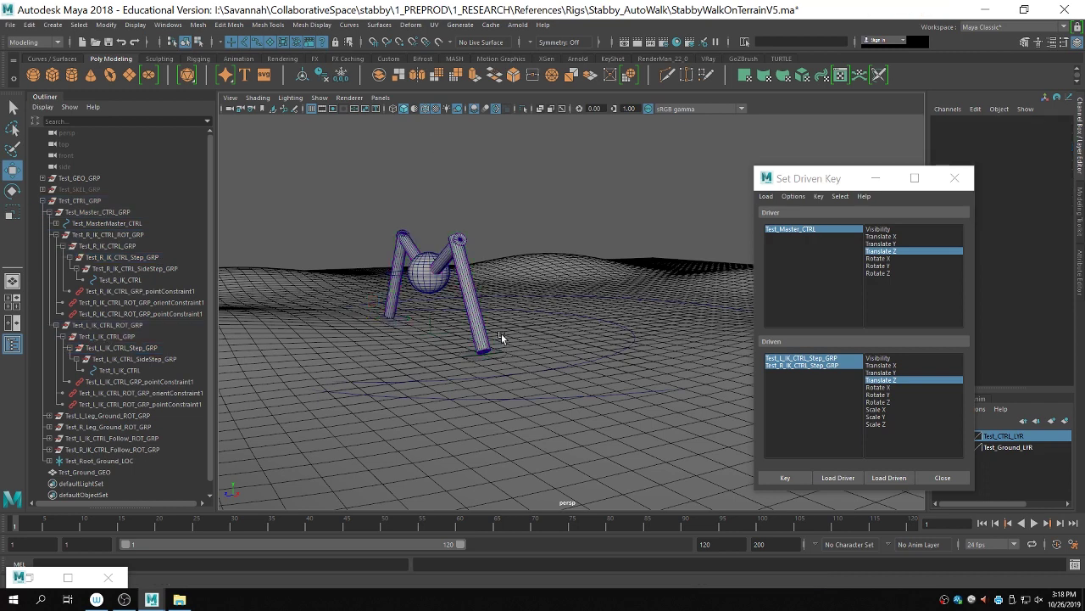
click(486, 359)
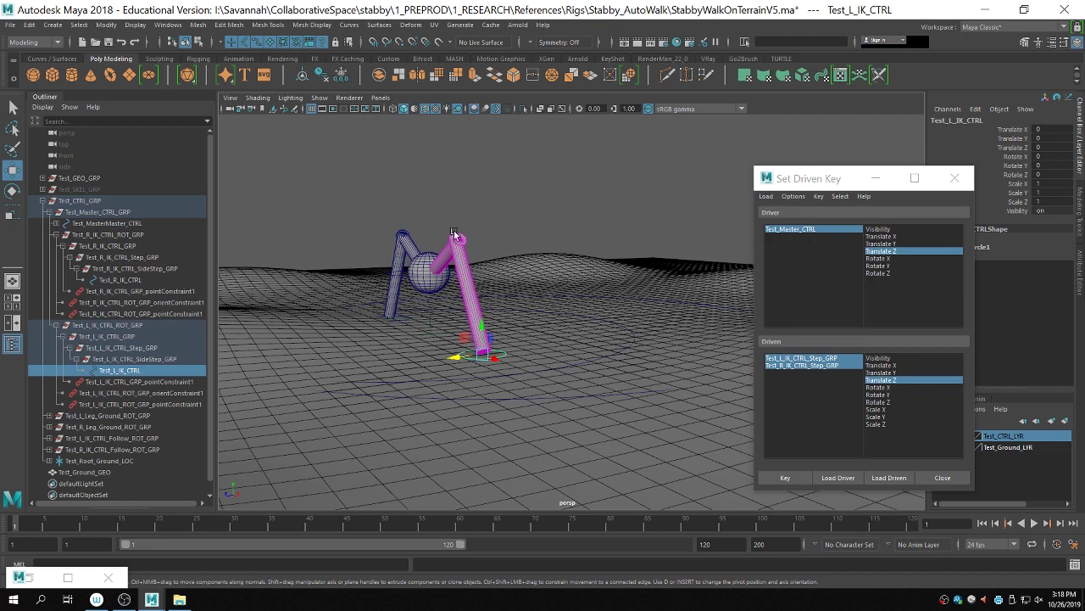
click(518, 353)
click(498, 371)
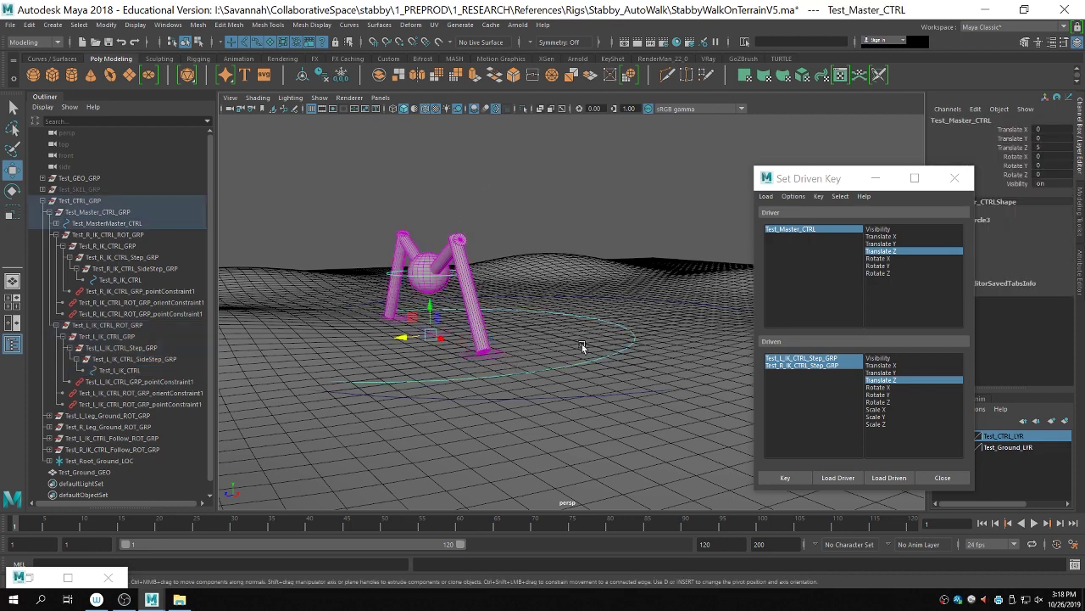
Step: Key the forward Translate Z of both Step groups to Test_Master_CTRL's current Translate Z
click(803, 363)
click(879, 373)
click(881, 380)
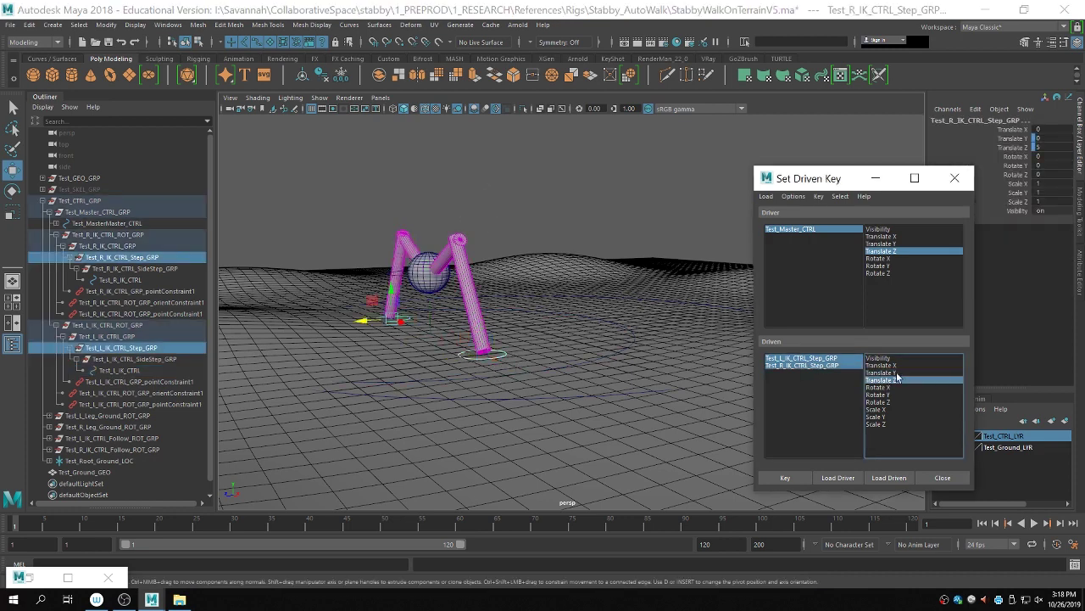
click(840, 228)
click(816, 360)
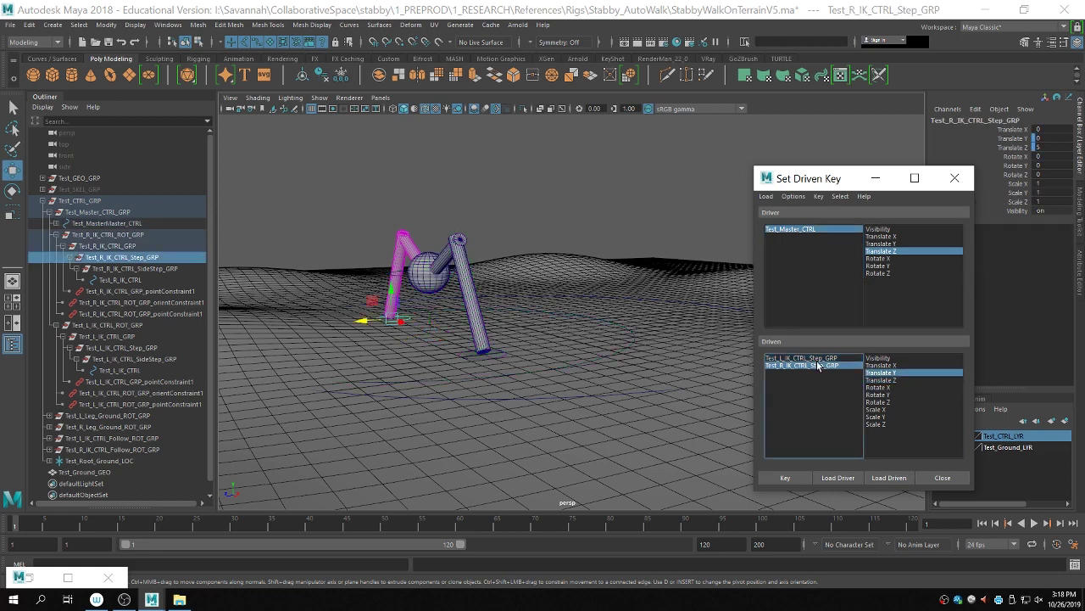
click(880, 380)
click(788, 478)
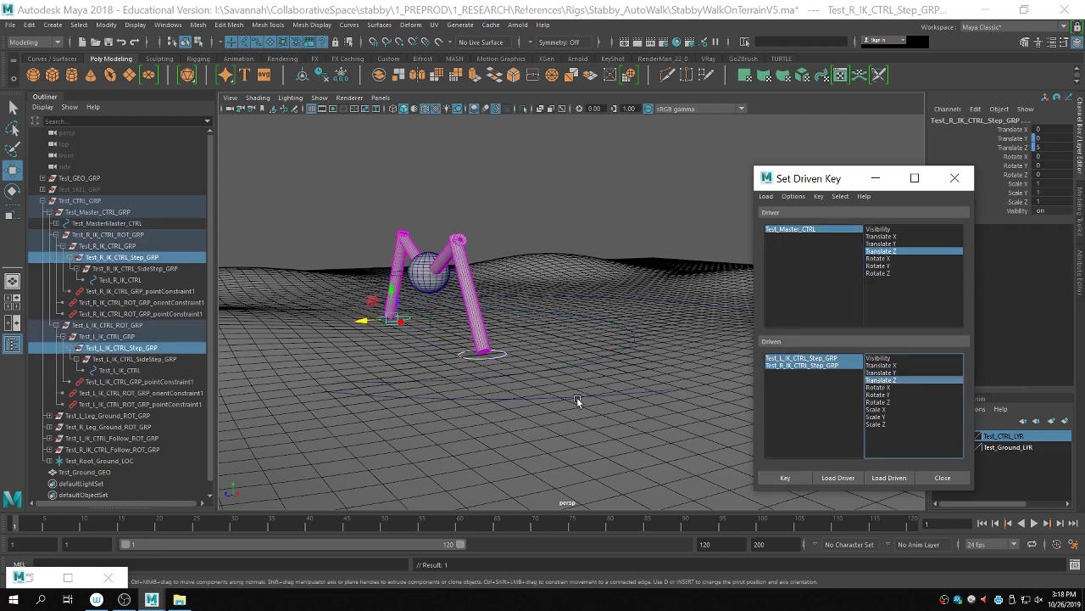
Step: Test the complete step by sliding Test_Master_CTRL along Z, and return it to Translate Z 5
click(536, 372)
drag(402, 335, 471, 363)
alt+drag(471, 363, 547, 343)
click(587, 198)
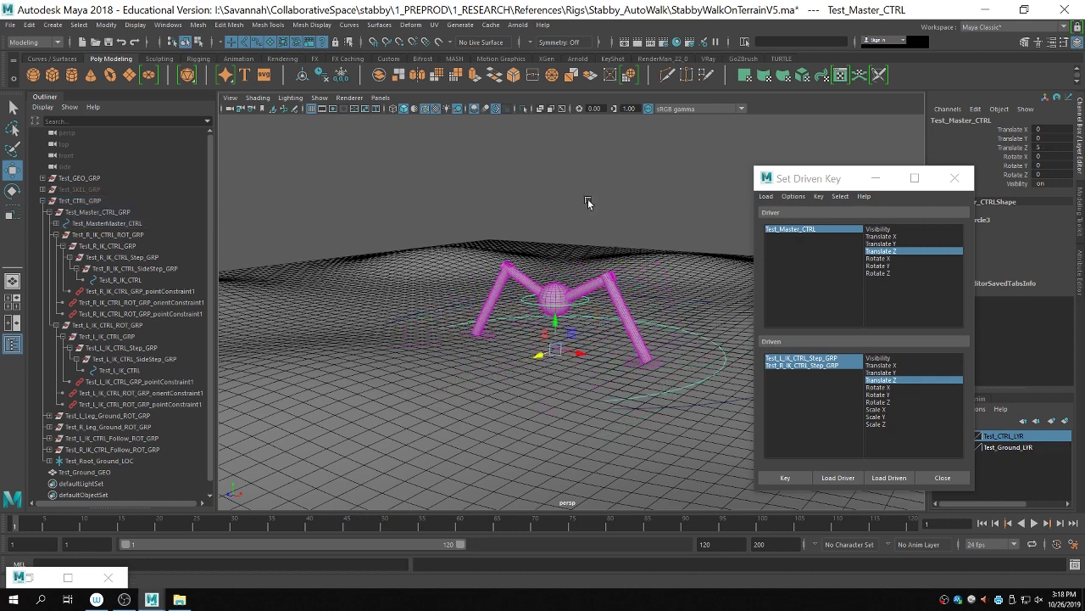
Step: Select both Step groups and open the Graph Editor for their driven-key curves
click(813, 364)
shift+click(814, 358)
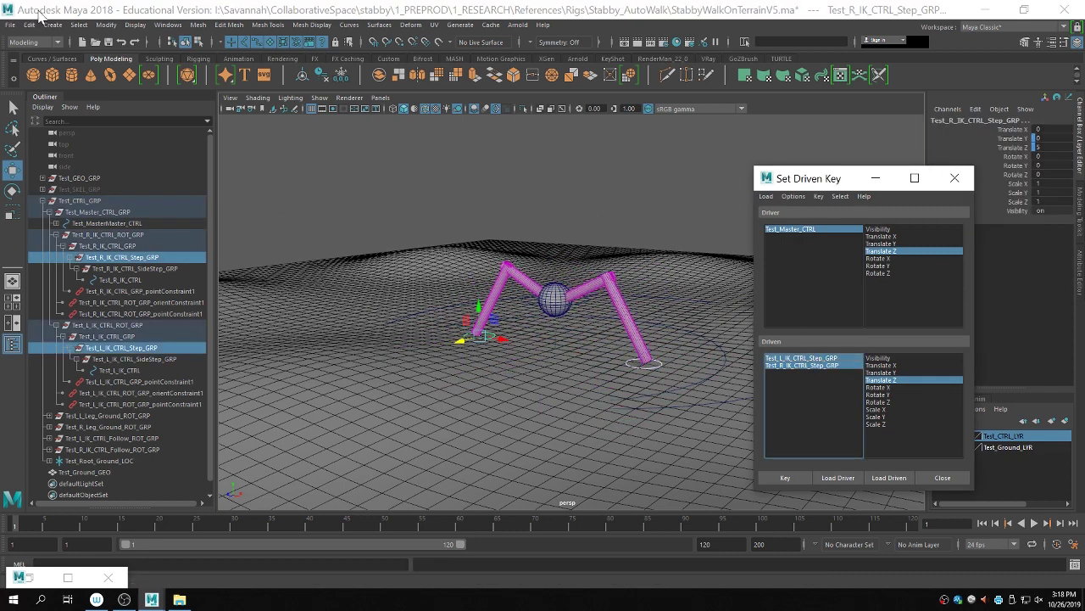
click(167, 25)
mouse_move(214, 102)
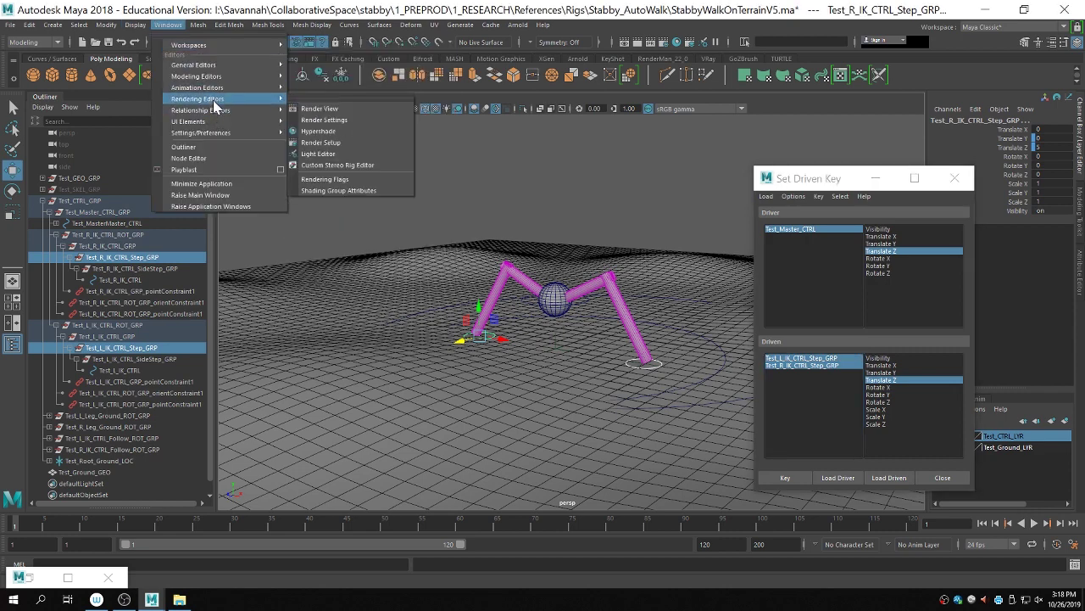
click(329, 99)
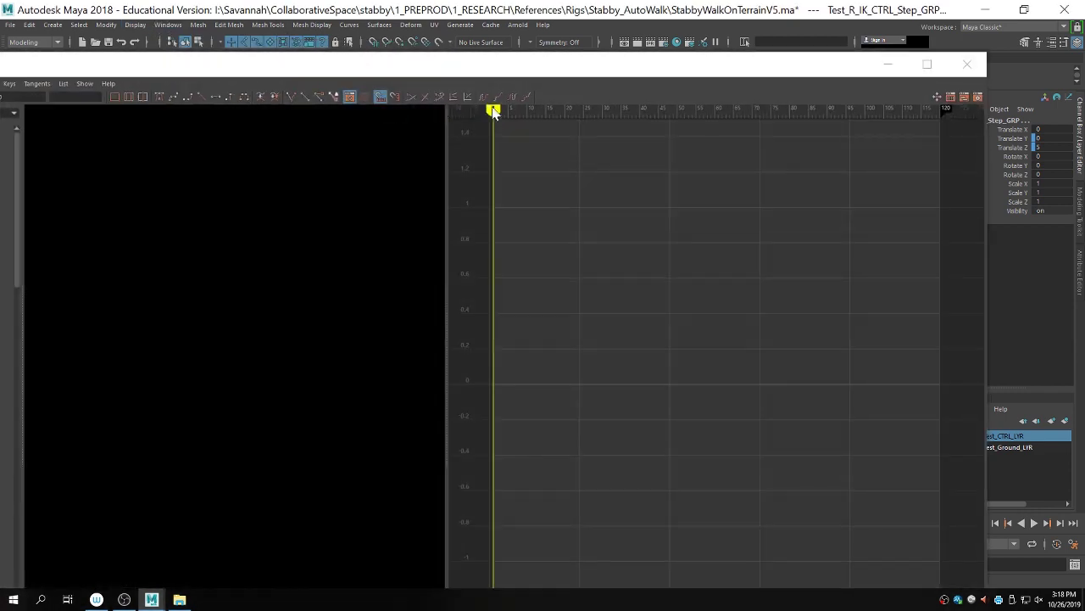
Step: Frame the Step groups' driven-key curves, and graph both groups' input and output connections in a new Node Editor tab
key(f)
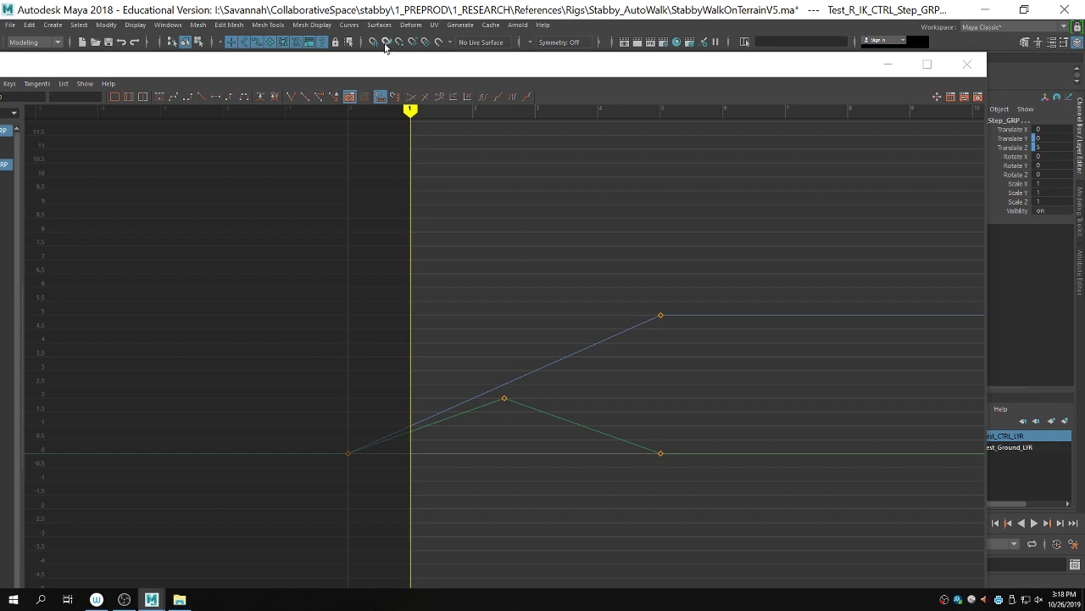
drag(392, 68, 431, 68)
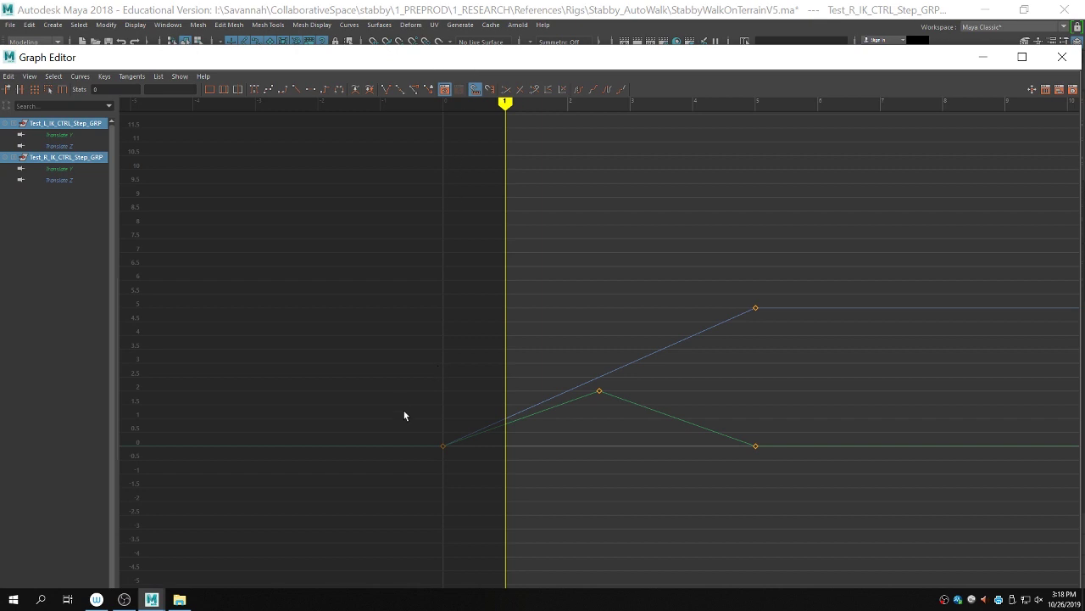
click(177, 26)
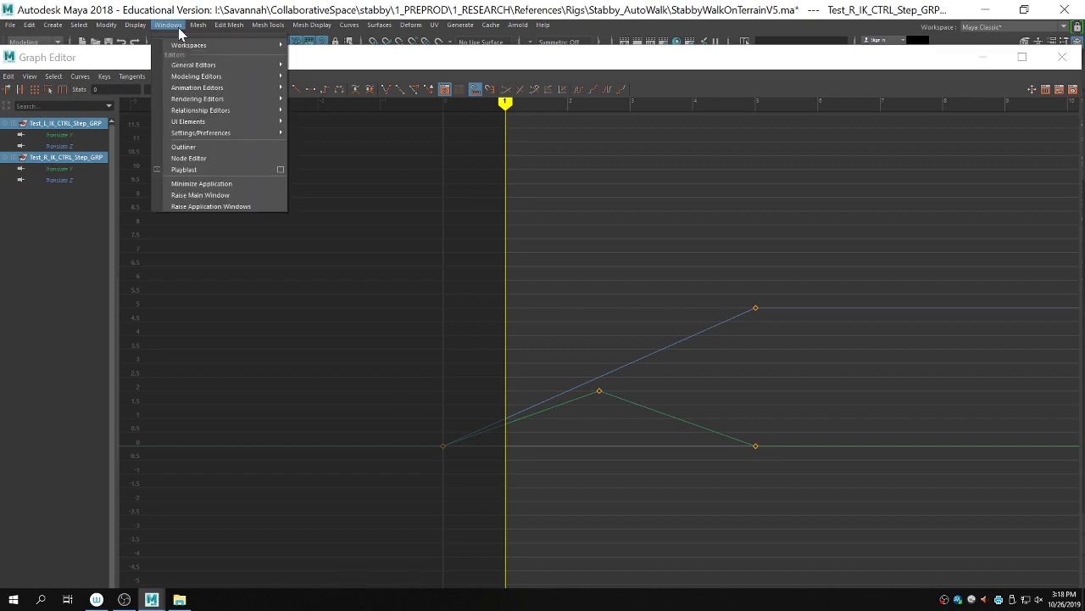
click(189, 158)
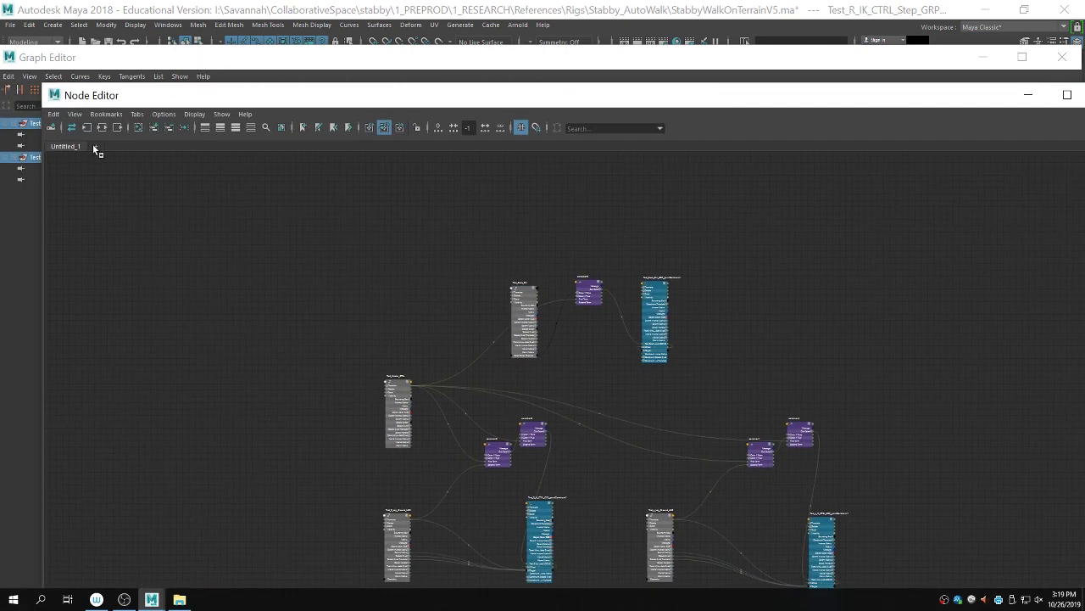
click(94, 147)
click(154, 130)
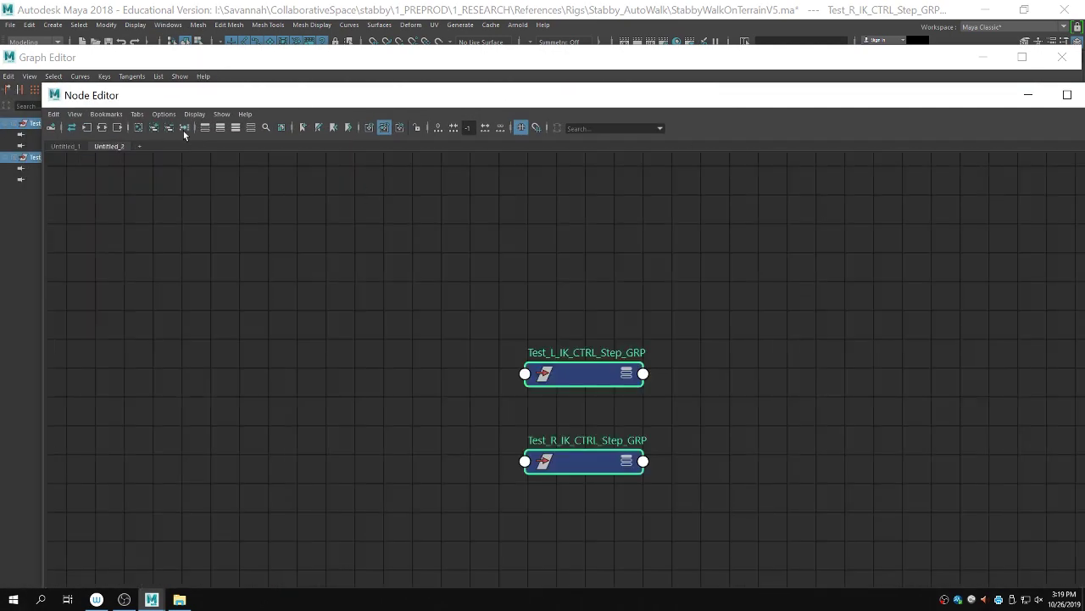
click(102, 128)
Step: Select the four translateY and translateZ curve nodes of the Step groups and view all their curves in the Graph Editor
drag(538, 254, 554, 576)
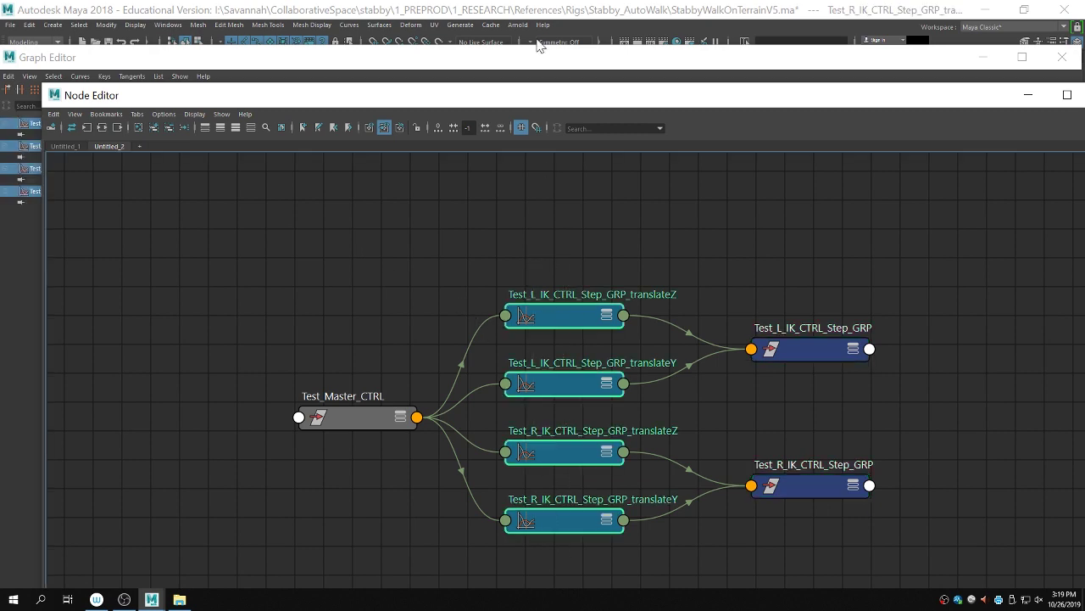
drag(534, 94, 561, 530)
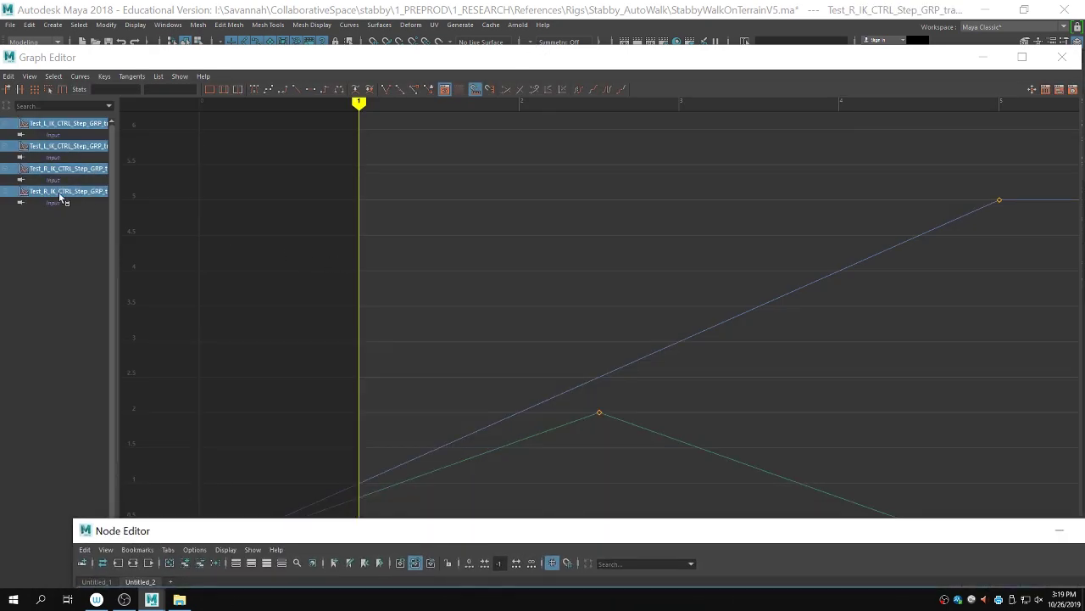
key(a)
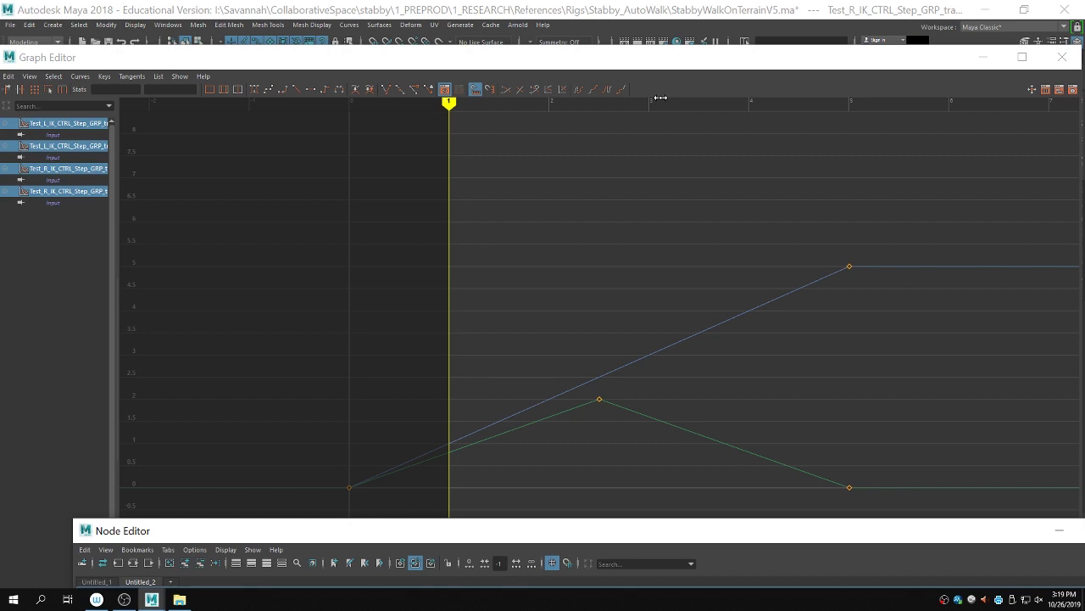
Step: Minimize the Node Editor and Graph Editor, reselect both driven Step groups, and reopen the Graph Editor
drag(777, 538, 448, 144)
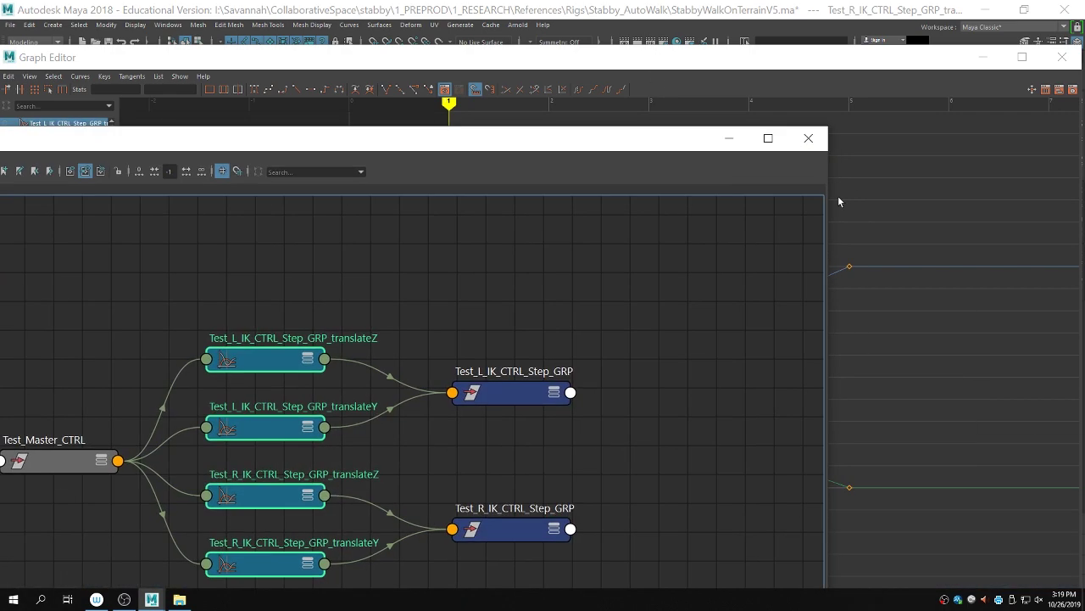
click(729, 137)
click(983, 57)
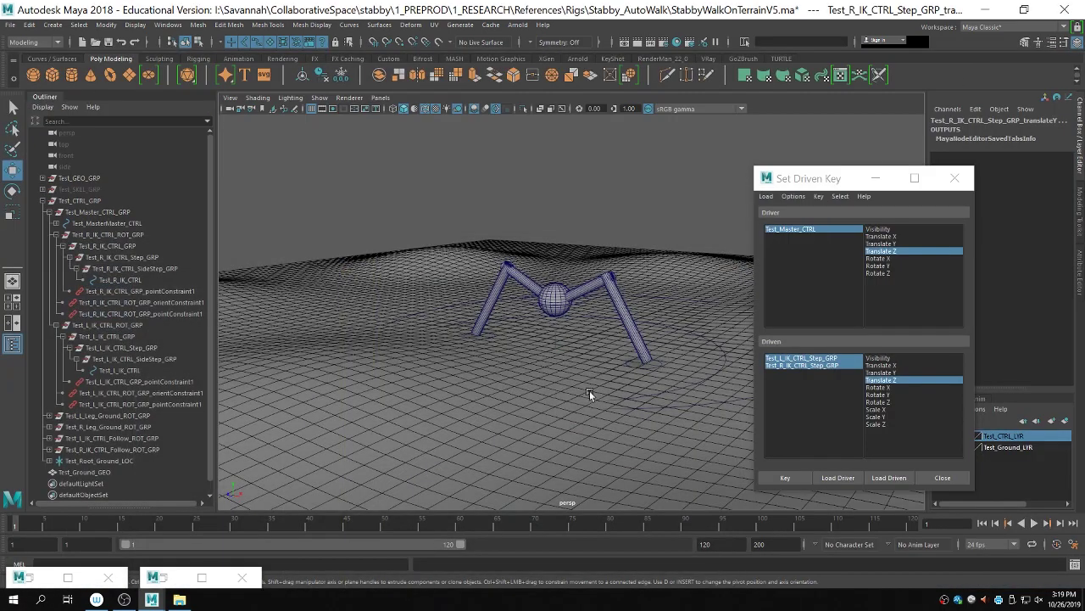
click(808, 360)
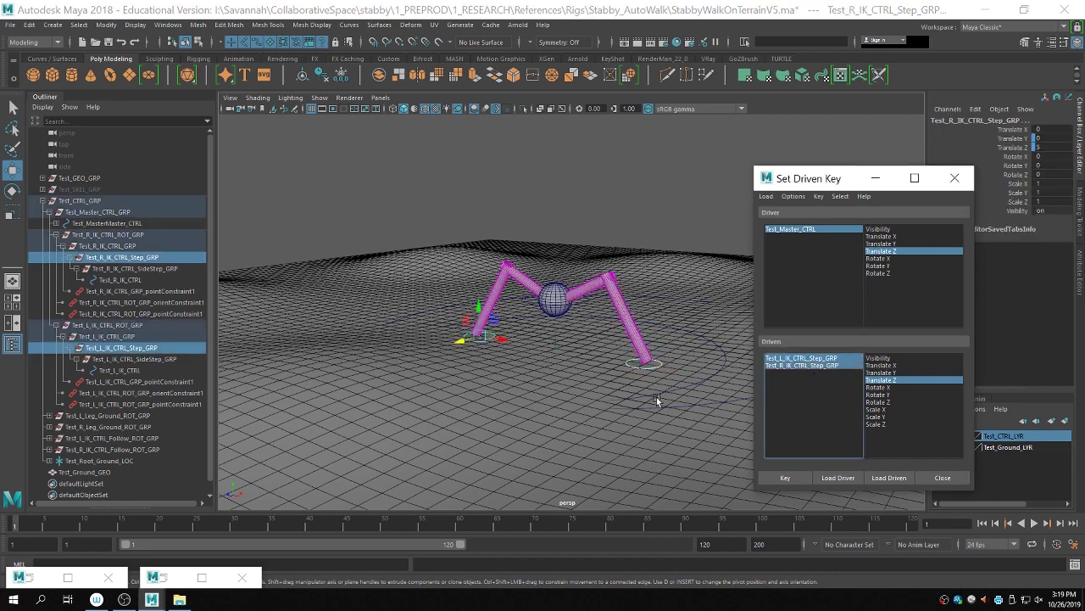
click(200, 577)
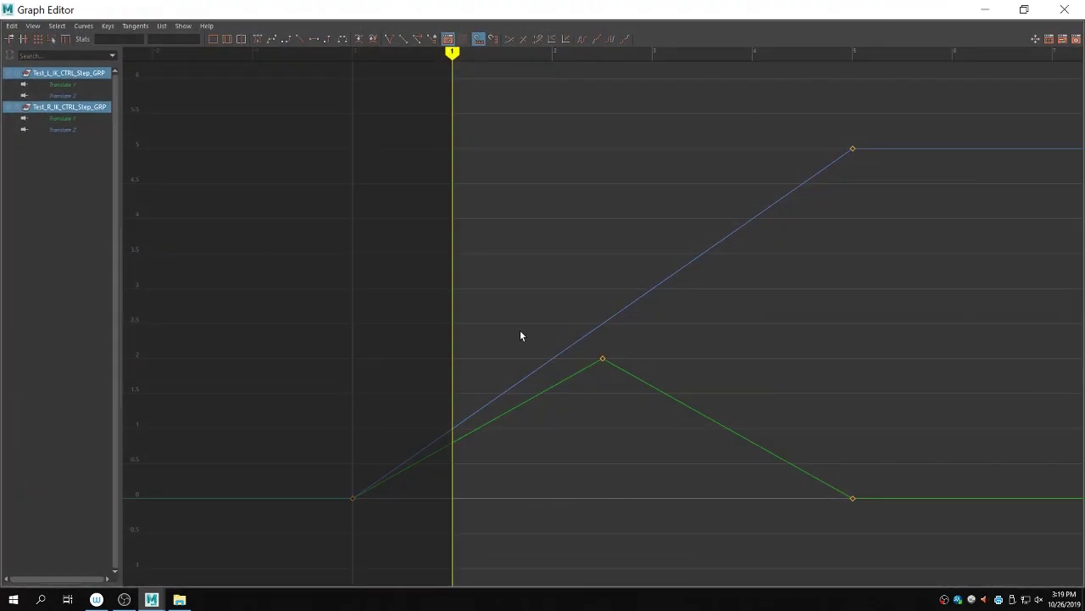
Step: Examine the left Step group's Translate Y and Translate Z curves separately, and show both Step groups' curves again
scroll(577, 244, down, 3)
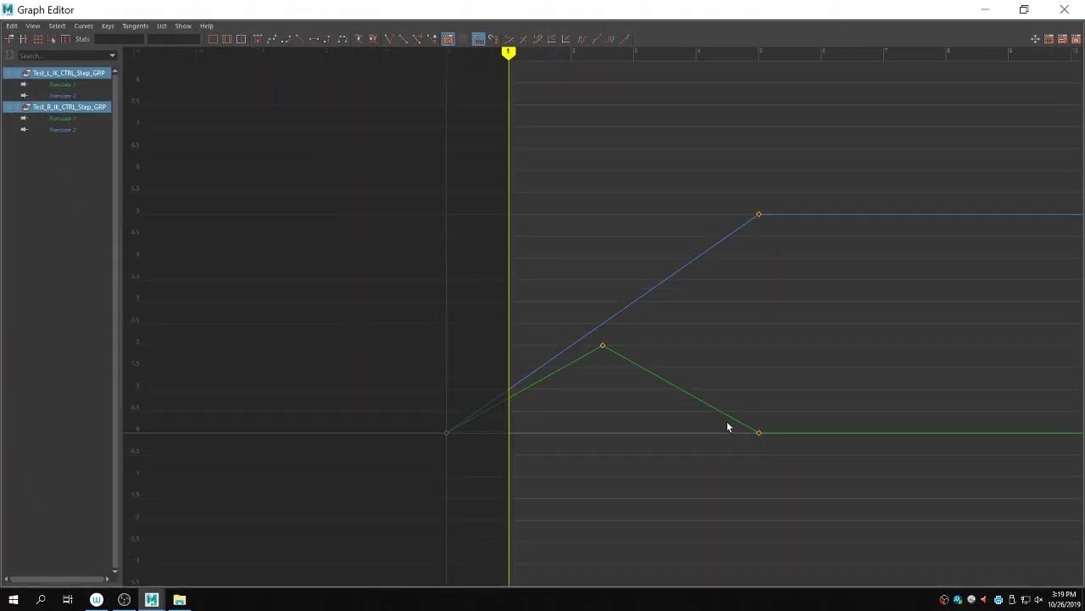
scroll(678, 407, down, 5)
scroll(650, 395, up, 5)
scroll(650, 391, down, 10)
scroll(614, 365, up, 8)
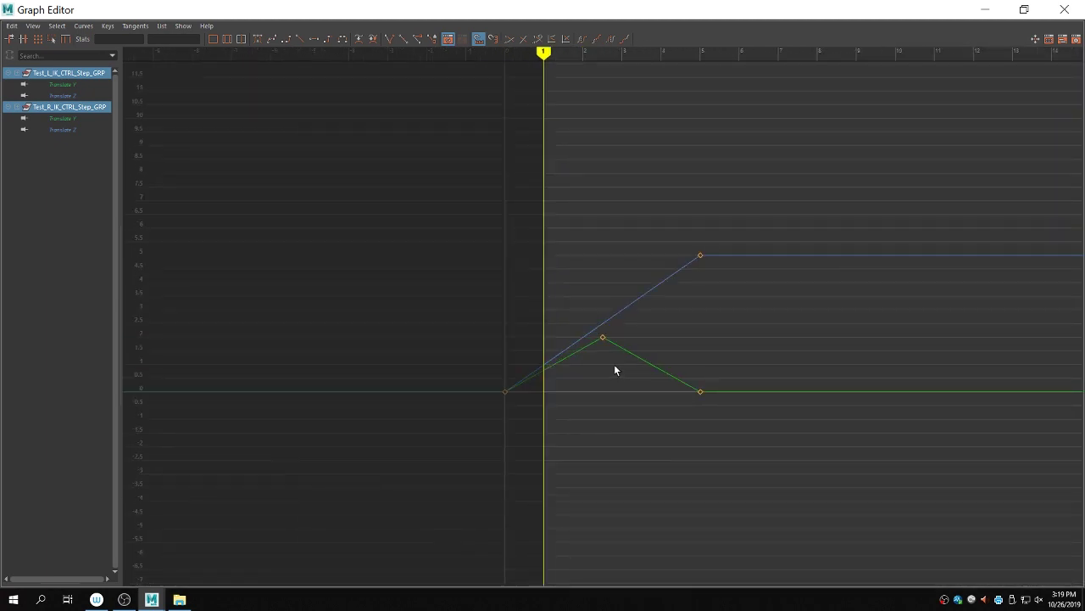
drag(470, 194, 730, 467)
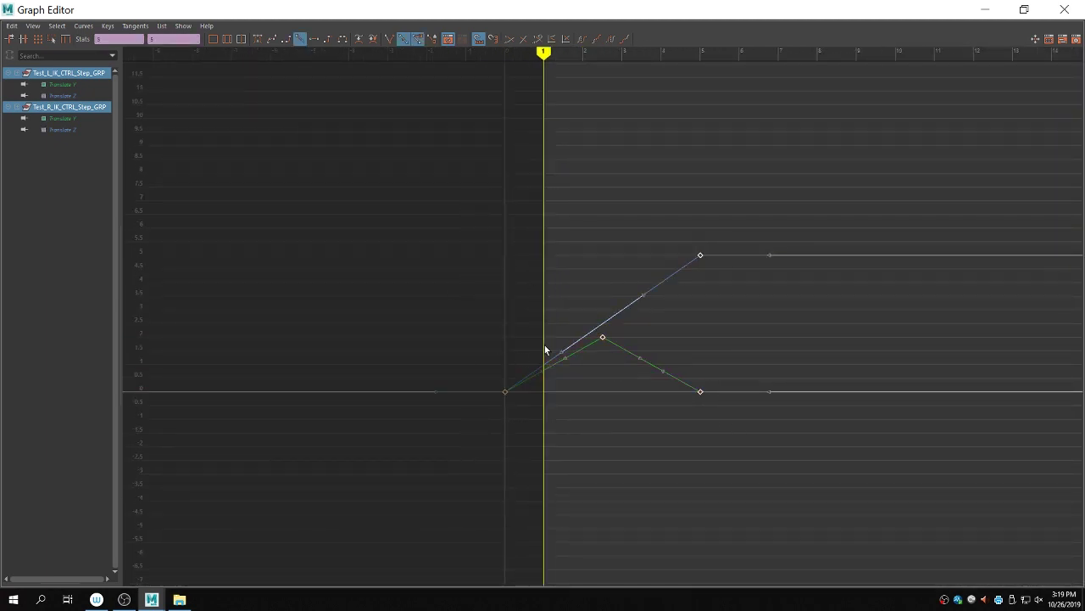
click(80, 85)
click(77, 95)
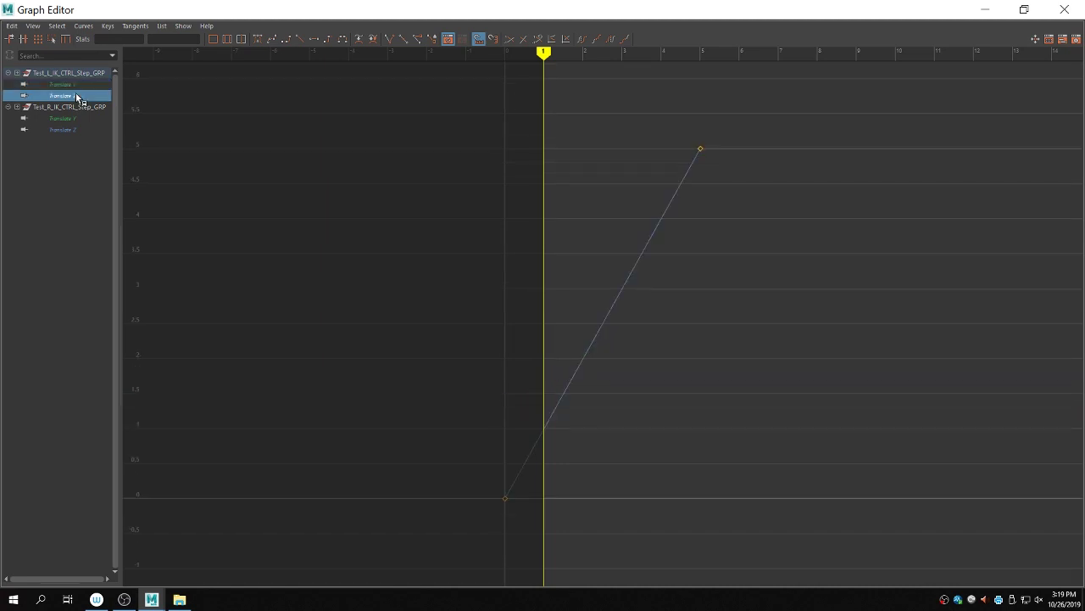
click(83, 87)
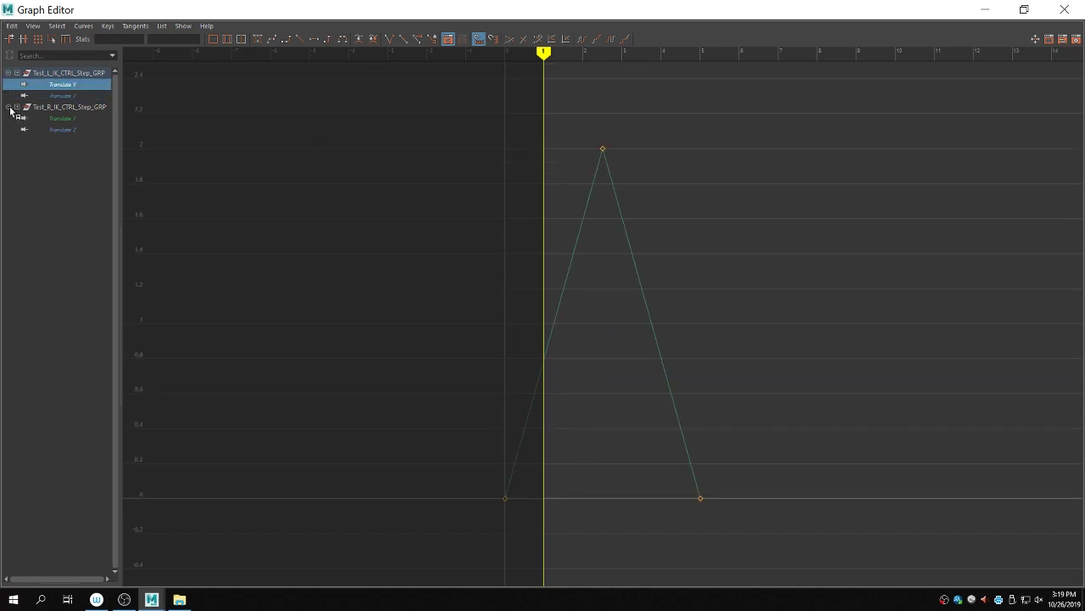
click(46, 74)
ctrl+click(67, 107)
key(f)
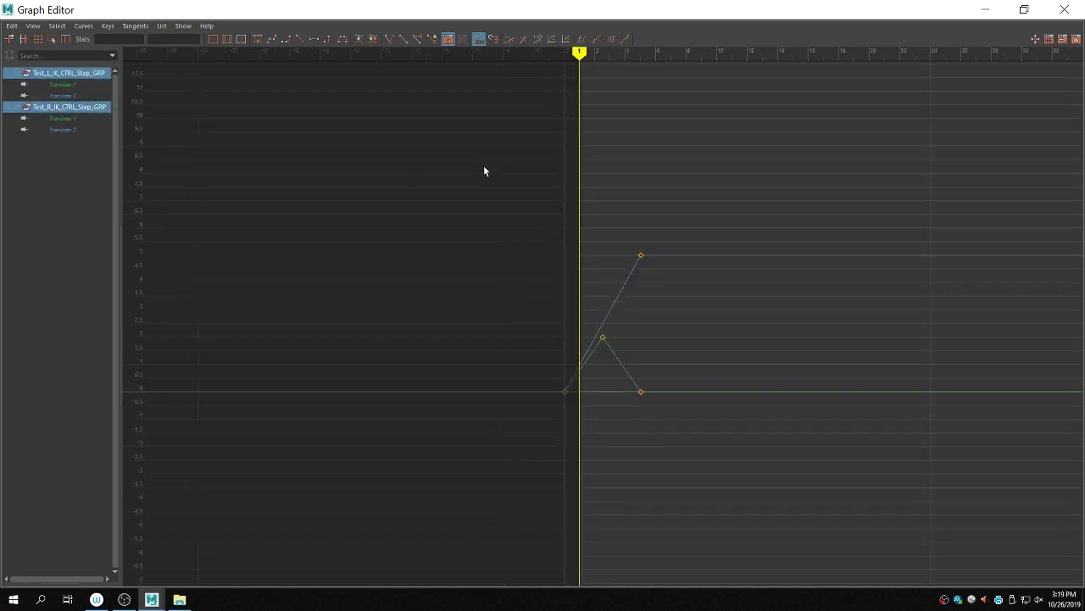
Step: Check the Graph Editor for curves on Test_Master_CTRL, and undo back to the Step groups' selection
click(984, 9)
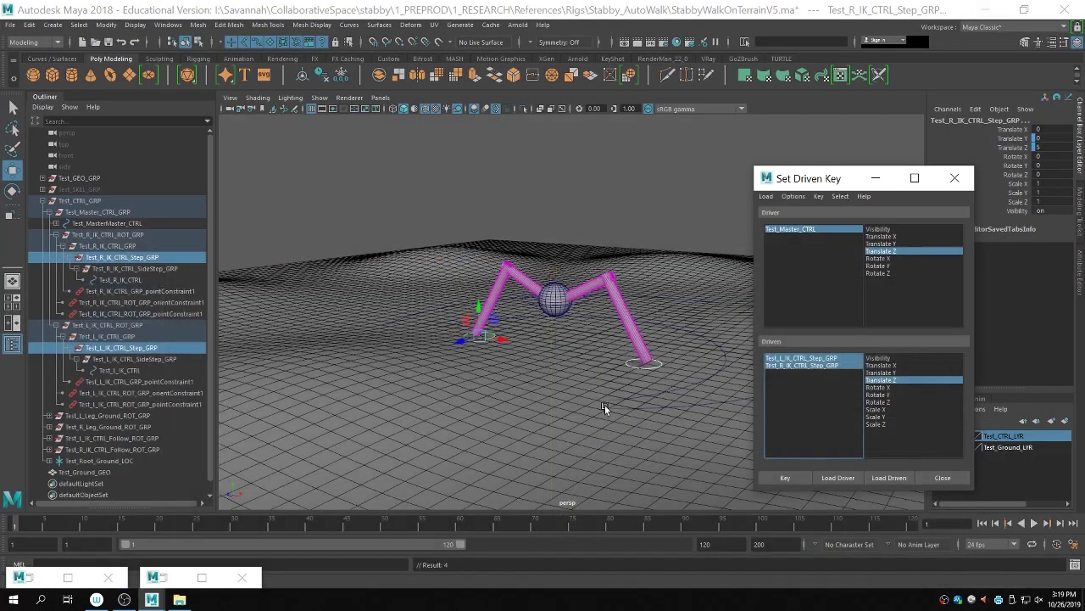
click(614, 379)
click(673, 397)
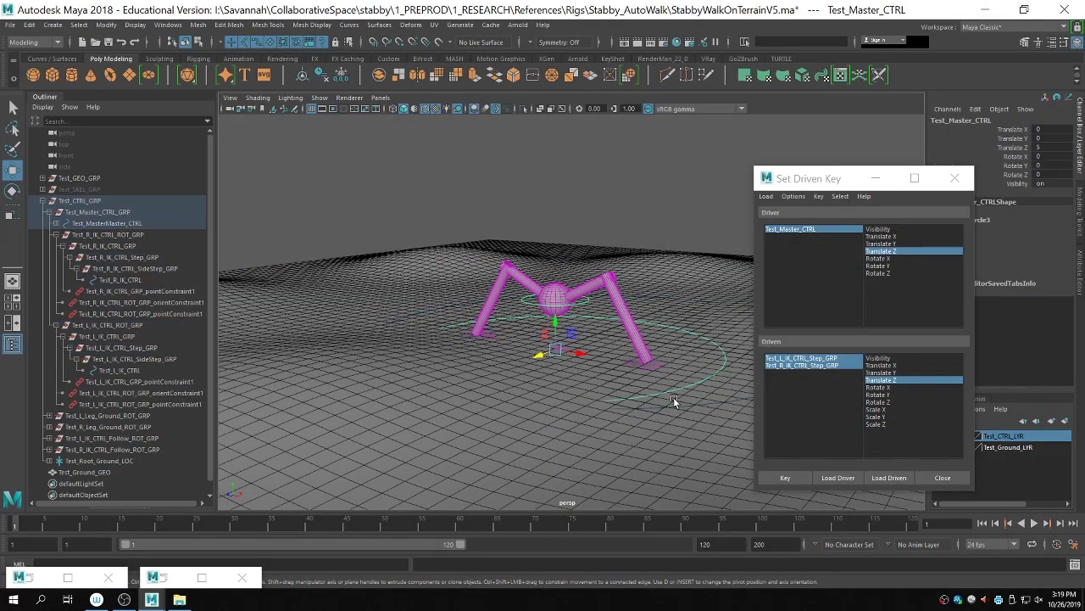
middle_drag(674, 397, 339, 475)
click(201, 577)
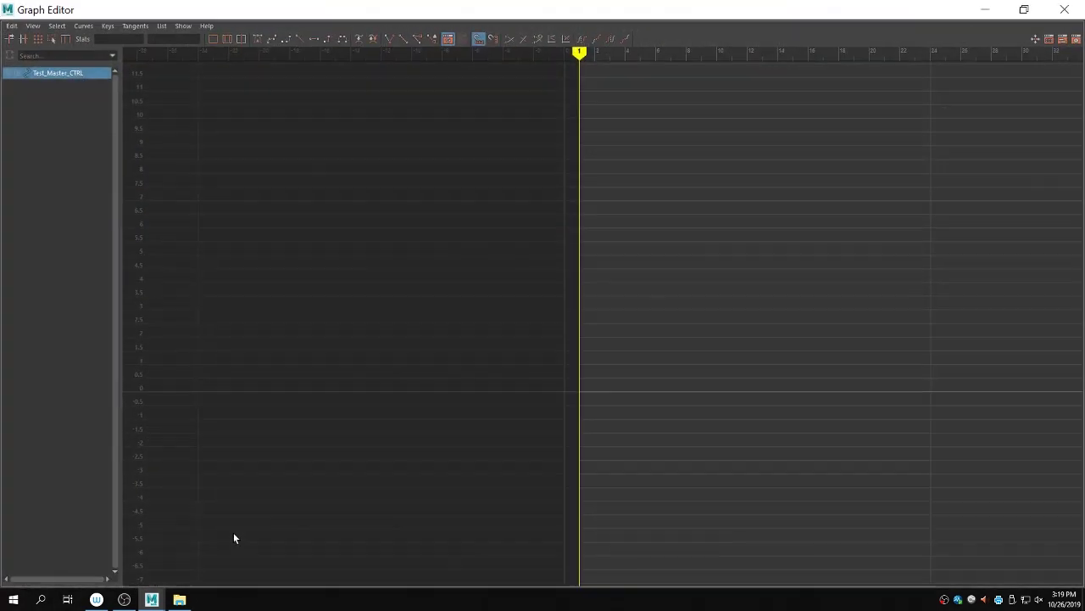
click(985, 8)
key(ctrl+z)
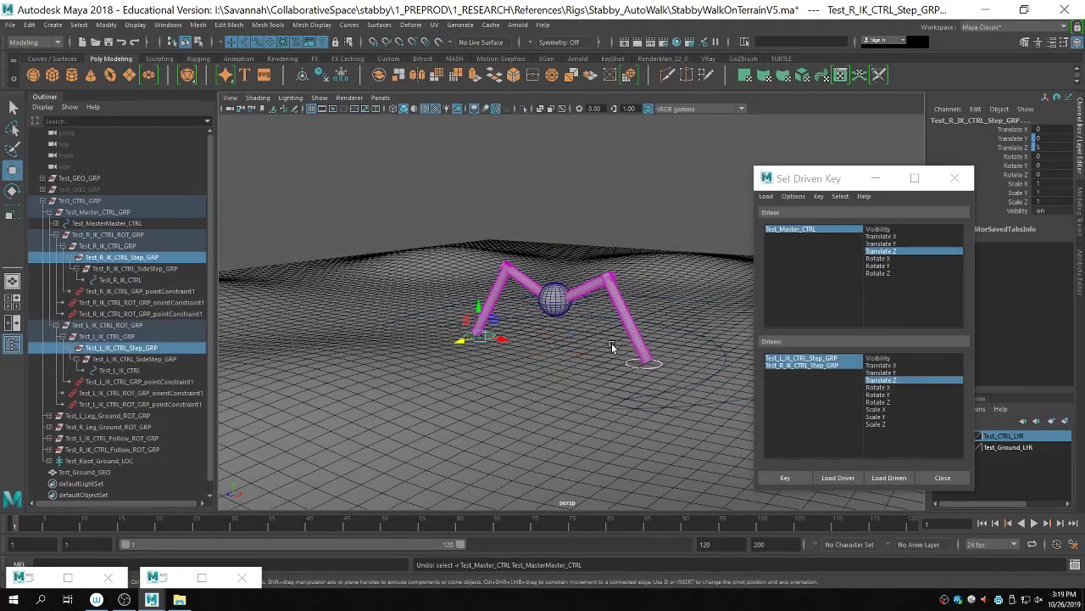
key(ctrl+z)
Step: Reopen the Graph Editor for both Step groups and select all keys on their Translate Y and Z curves
click(201, 578)
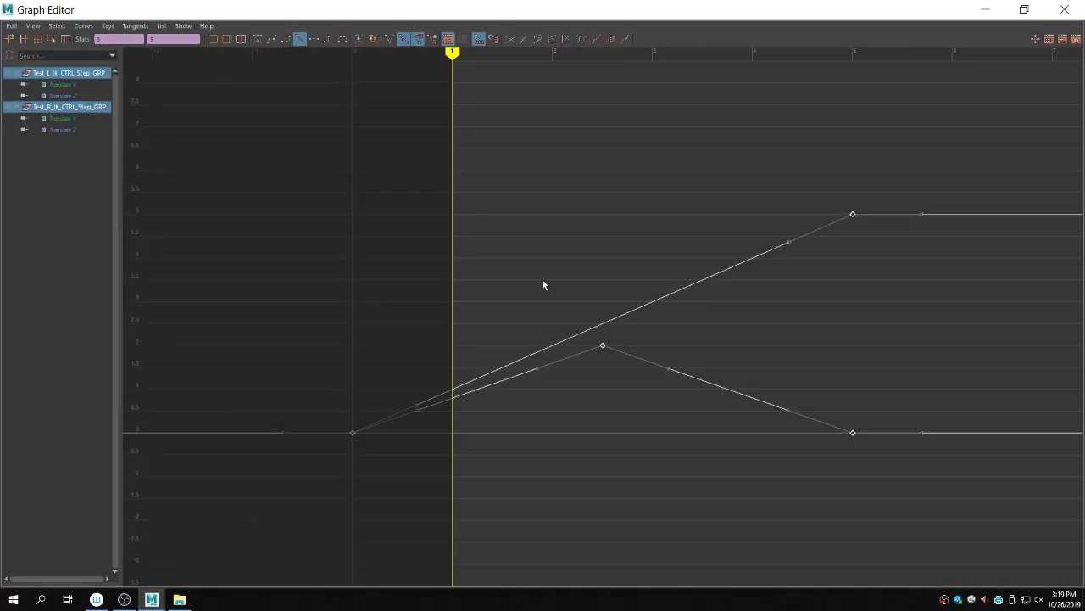
click(543, 281)
scroll(536, 326, down, 3)
drag(769, 459, 492, 177)
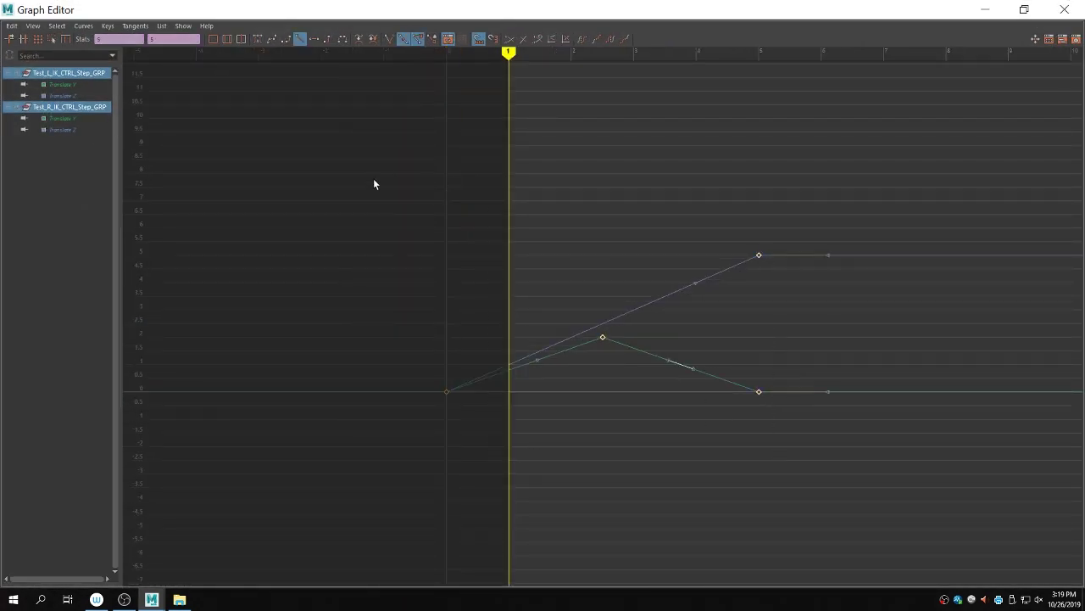
shift+drag(383, 189, 734, 457)
drag(290, 113, 427, 235)
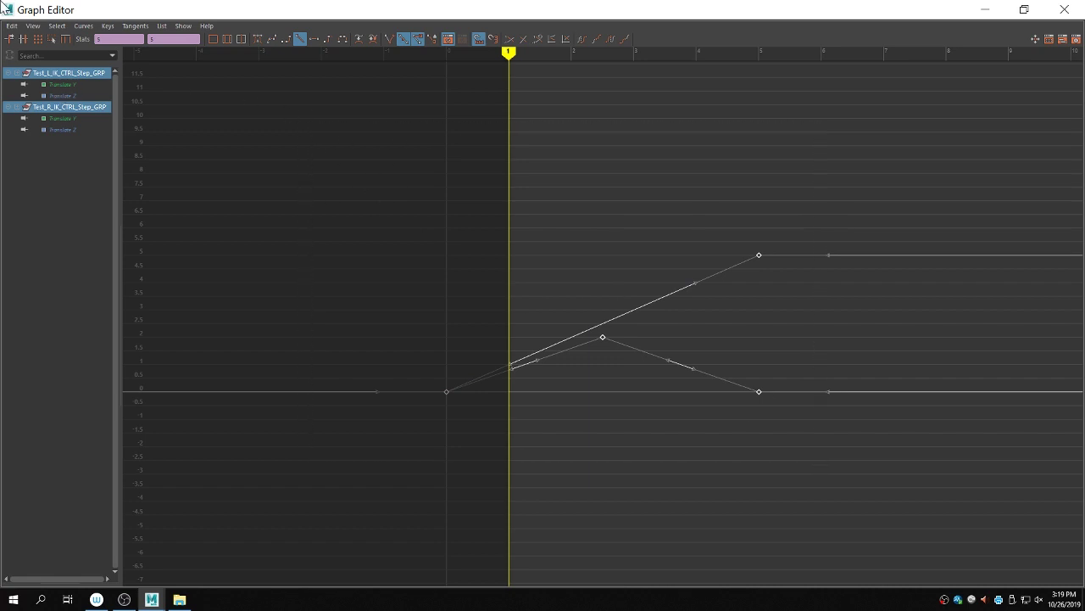
Step: Check the Infinity display option in the Graph Editor's view settings
click(12, 25)
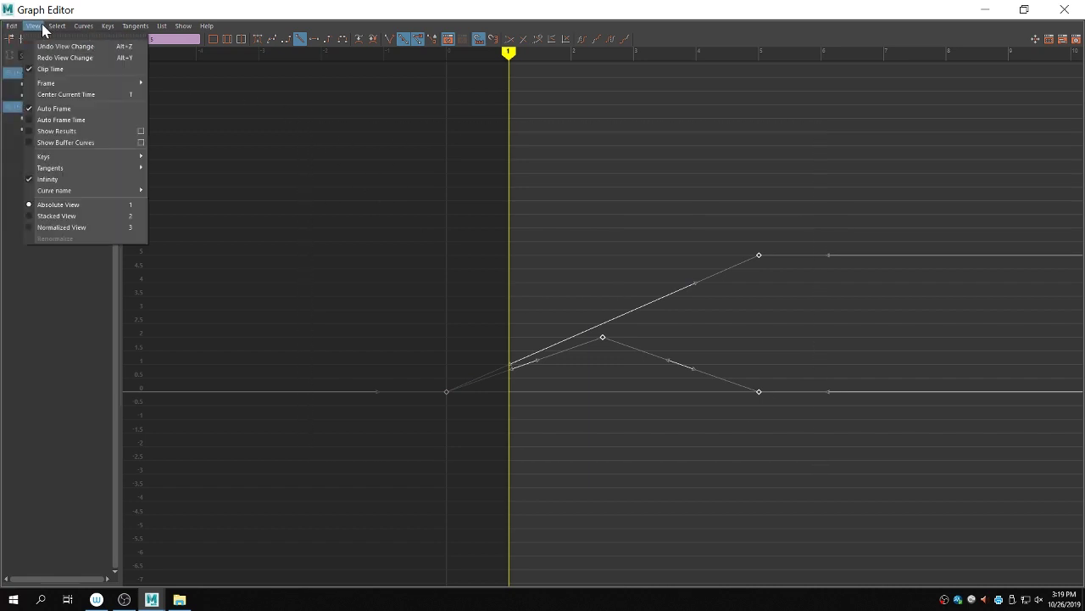
mouse_move(34, 33)
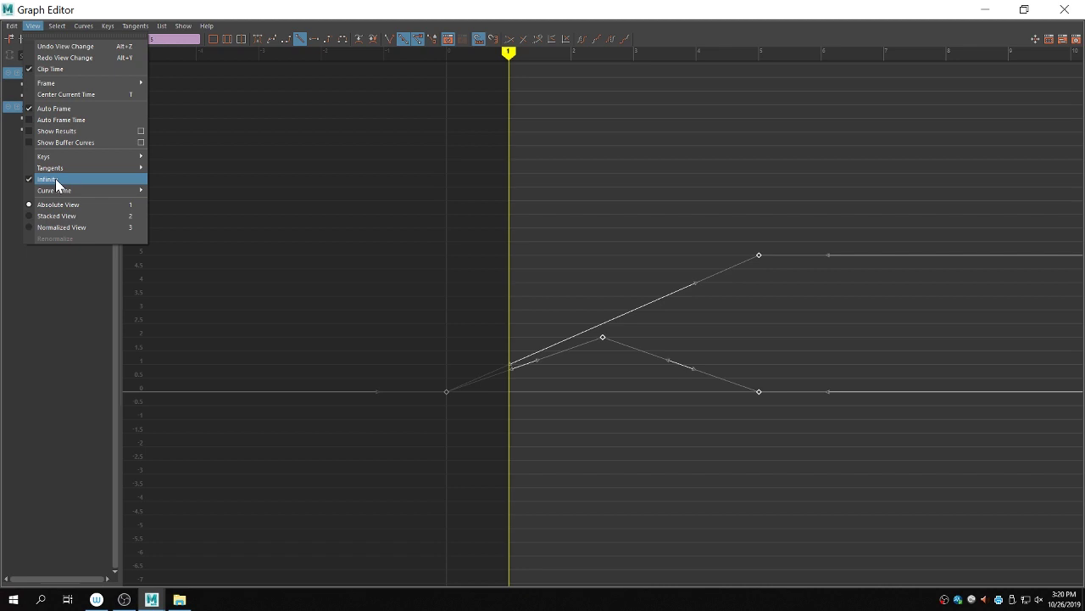
click(358, 189)
Step: Set both Pre Infinity and Post Infinity of all the Step groups' curves to Cycle with Offset
drag(432, 183, 560, 397)
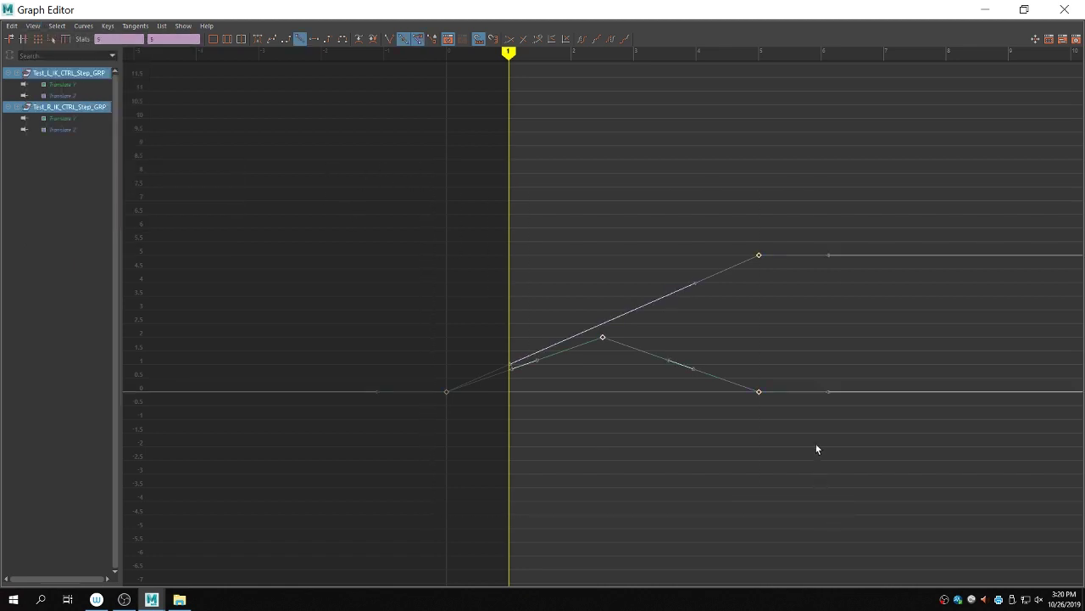
click(106, 26)
mouse_move(84, 28)
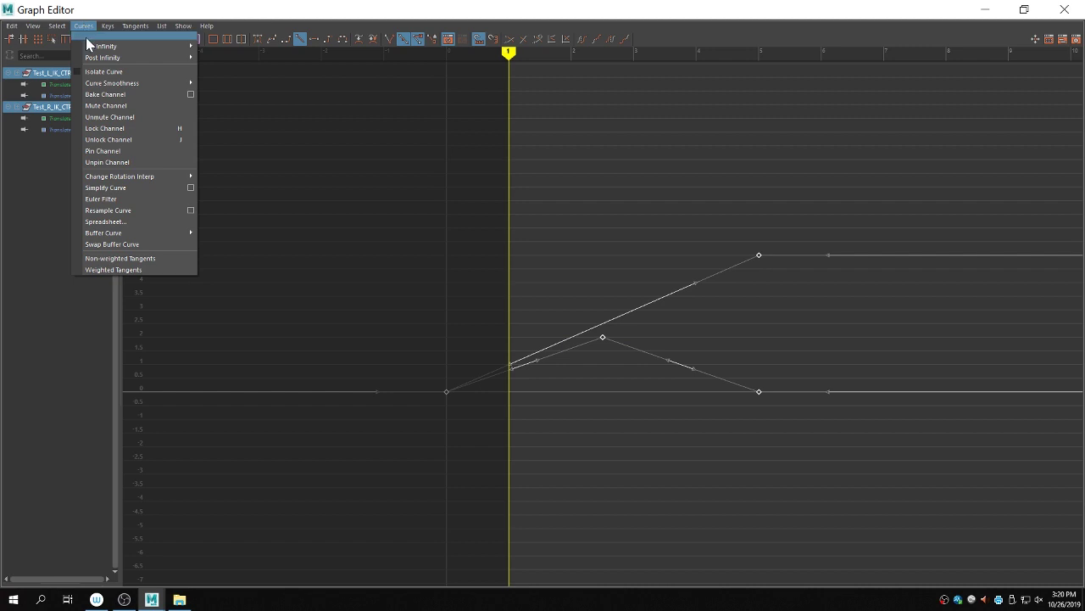
mouse_move(89, 45)
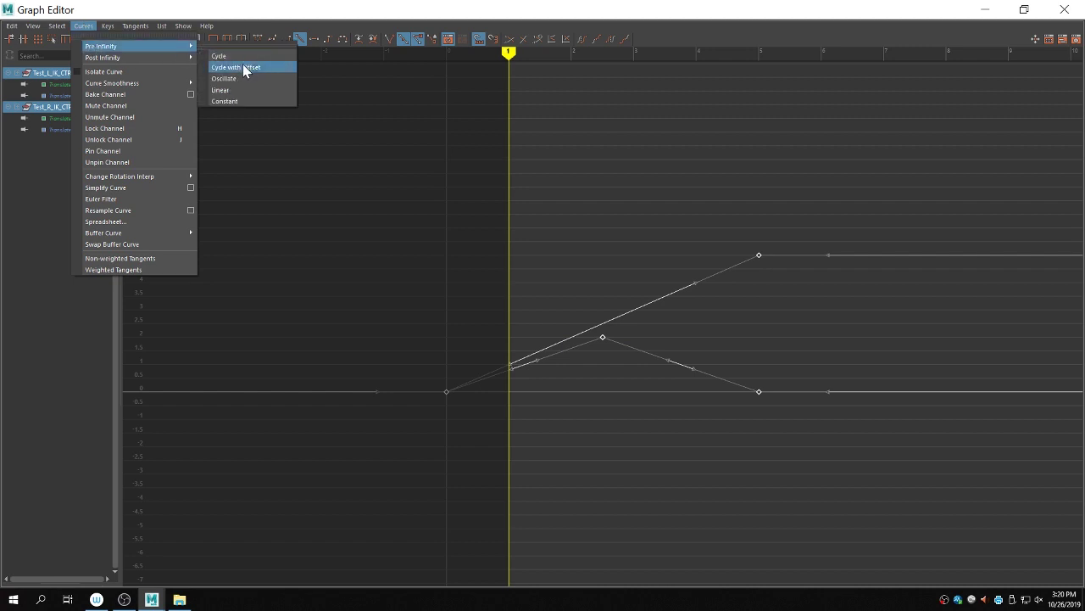
click(244, 68)
click(84, 26)
mouse_move(121, 56)
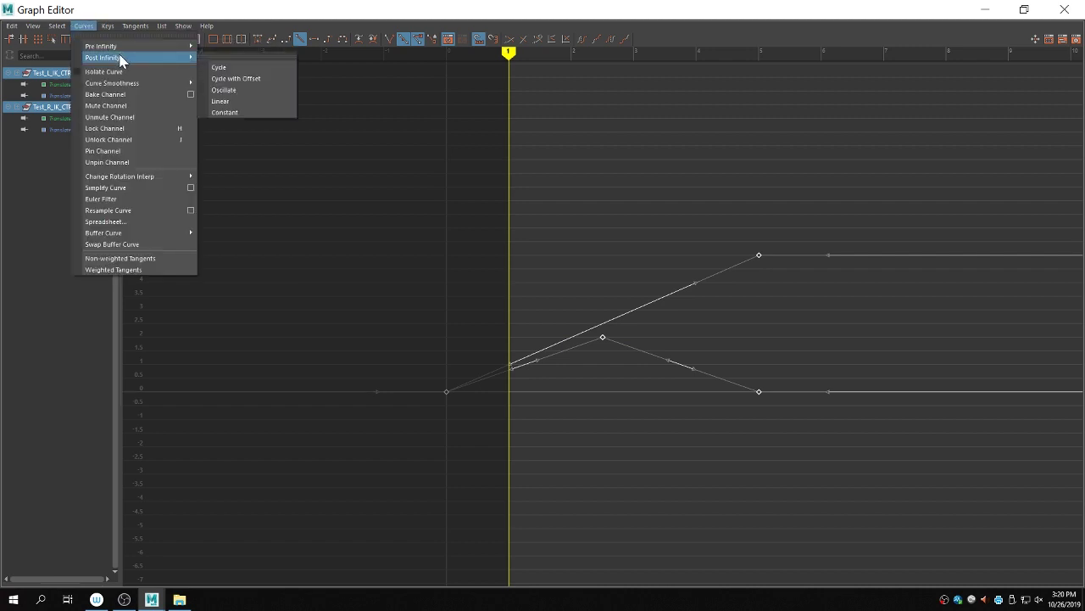
click(255, 78)
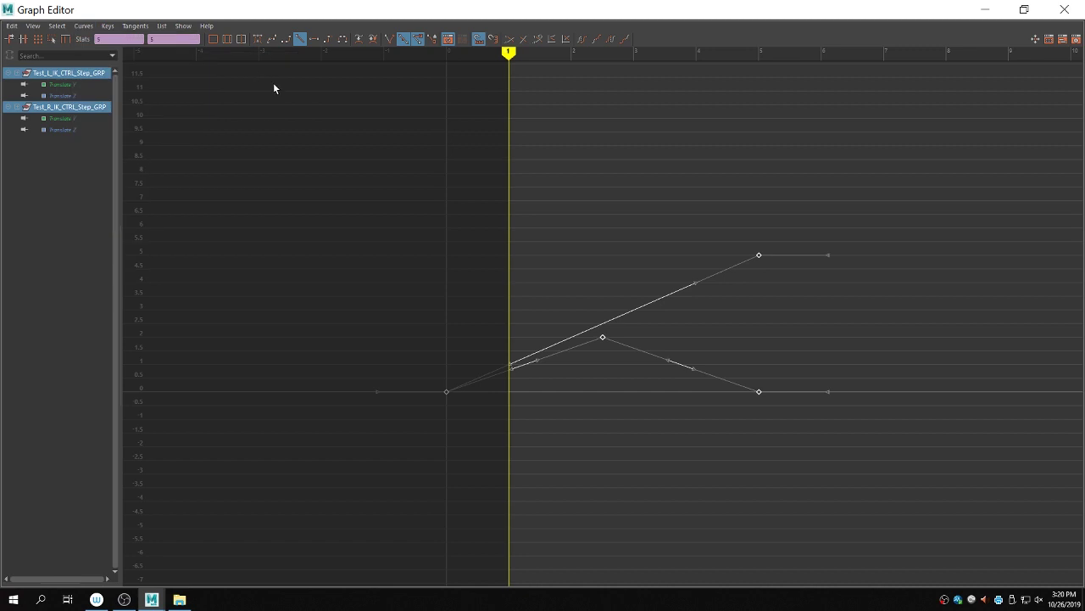
click(438, 215)
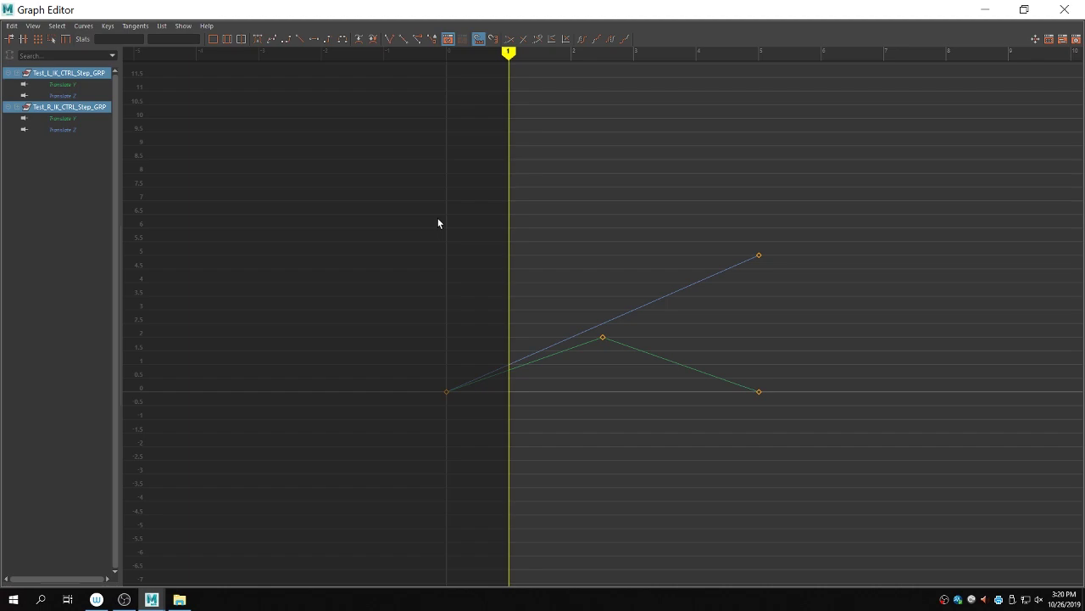
Step: Close the Graph Editor and test the repeating walk by moving Test_Master_CTRL, undoing each test move
click(1063, 9)
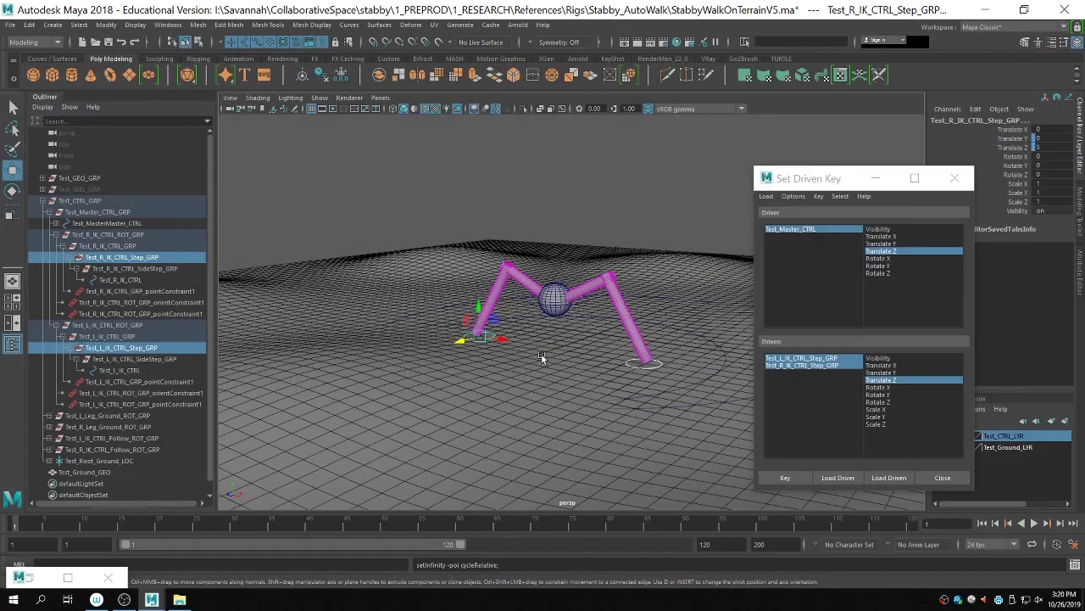
click(583, 398)
alt+right_drag(646, 379, 549, 349)
drag(533, 343, 249, 371)
key(ctrl+z)
alt+drag(695, 313, 416, 273)
mouse_move(357, 296)
mouse_down()
mouse_move(730, 270)
mouse_move(322, 285)
mouse_move(494, 314)
mouse_move(555, 296)
mouse_move(447, 307)
mouse_move(303, 302)
mouse_move(311, 300)
mouse_move(354, 305)
mouse_move(292, 313)
mouse_move(545, 347)
mouse_move(356, 302)
mouse_up()
key(ctrl+z)
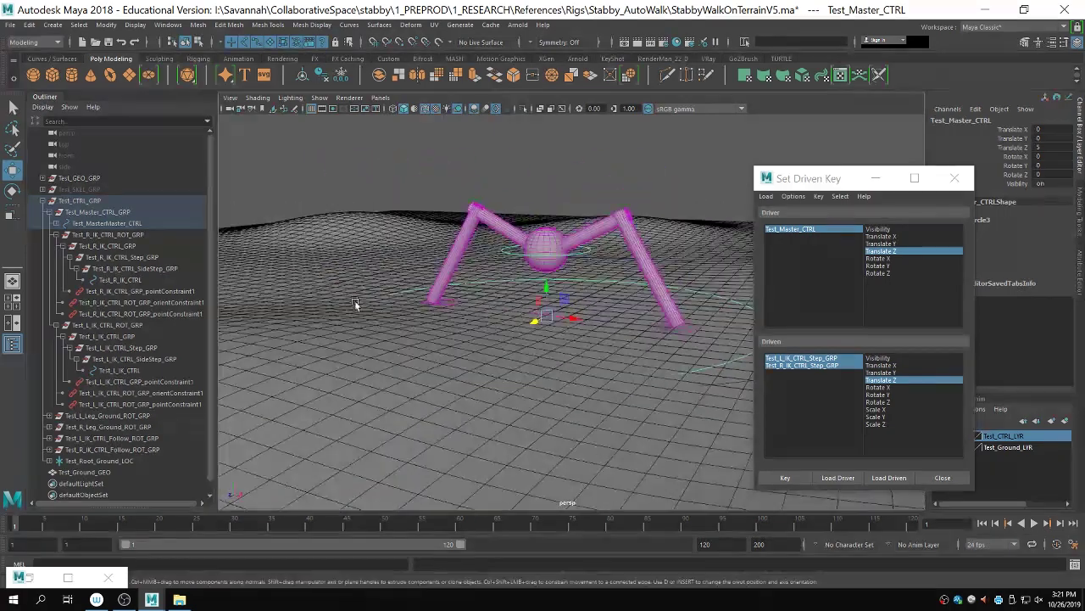
Step: Select Test_L_IK_CTRL_Step_GRP and Test_R_IK_CTRL_Step_GRP together from the driven objects of Set Driven Key
click(810, 359)
shift+click(806, 365)
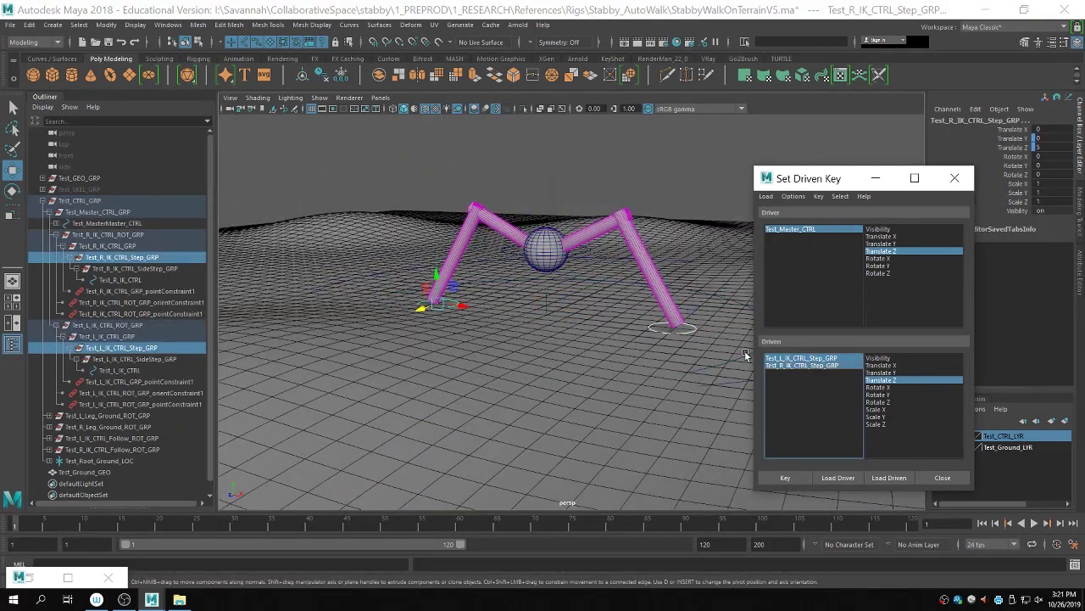
alt+right_drag(745, 354, 559, 339)
alt+drag(560, 339, 524, 339)
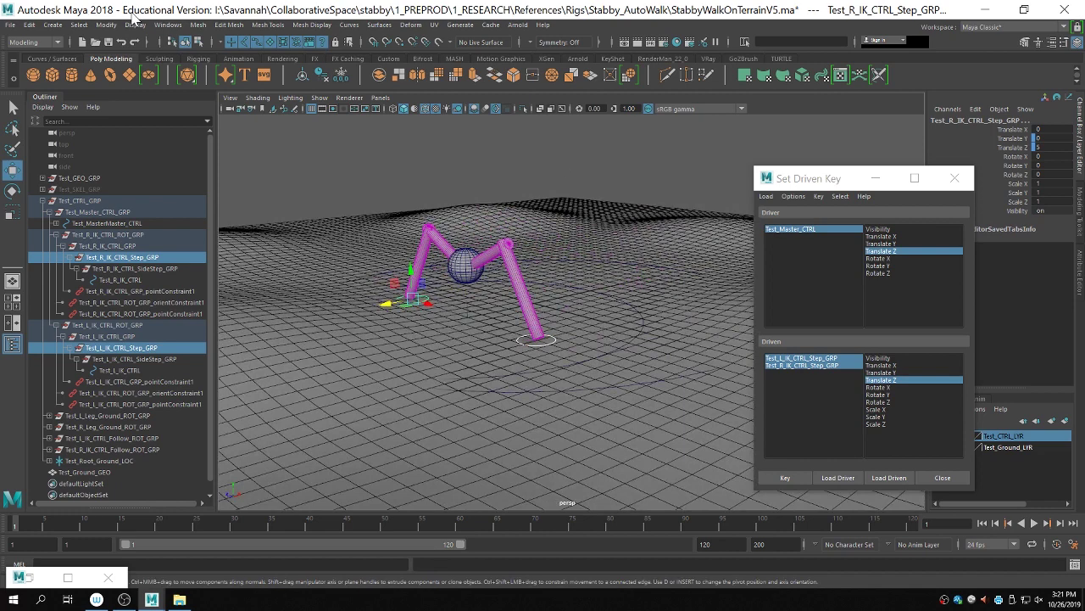
click(167, 24)
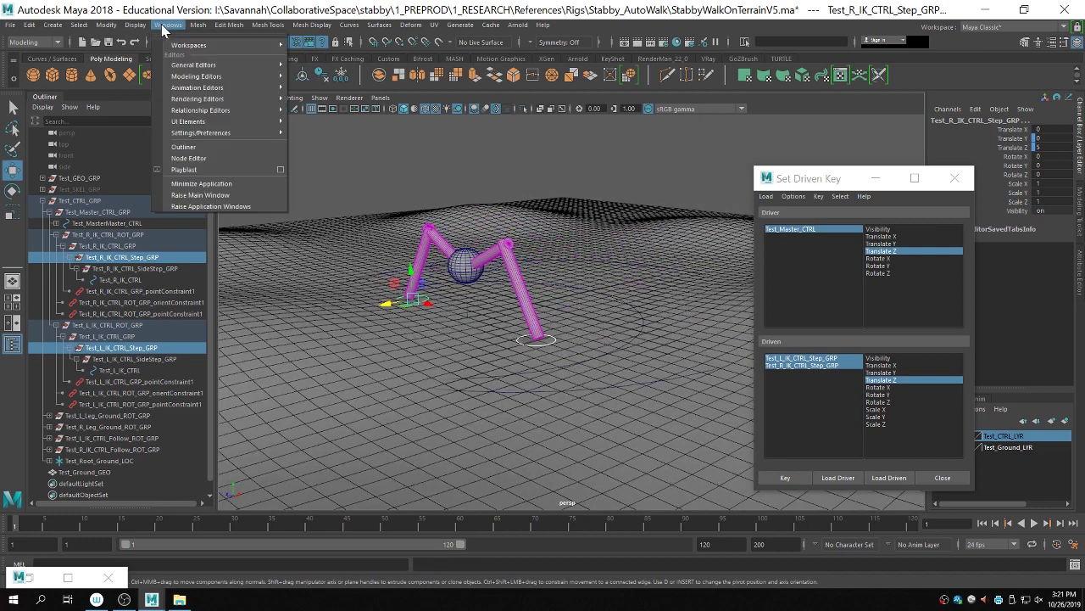
click(201, 160)
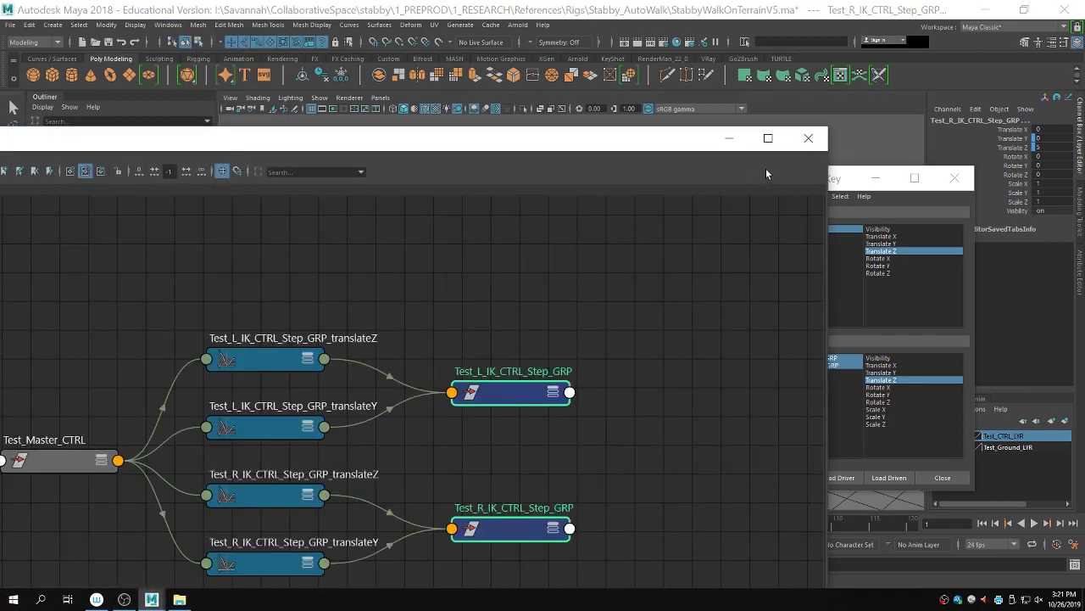
click(728, 138)
Step: Open the Graph Editor with the Translate Y and Z curves of both Step groups framed
click(167, 25)
mouse_move(231, 99)
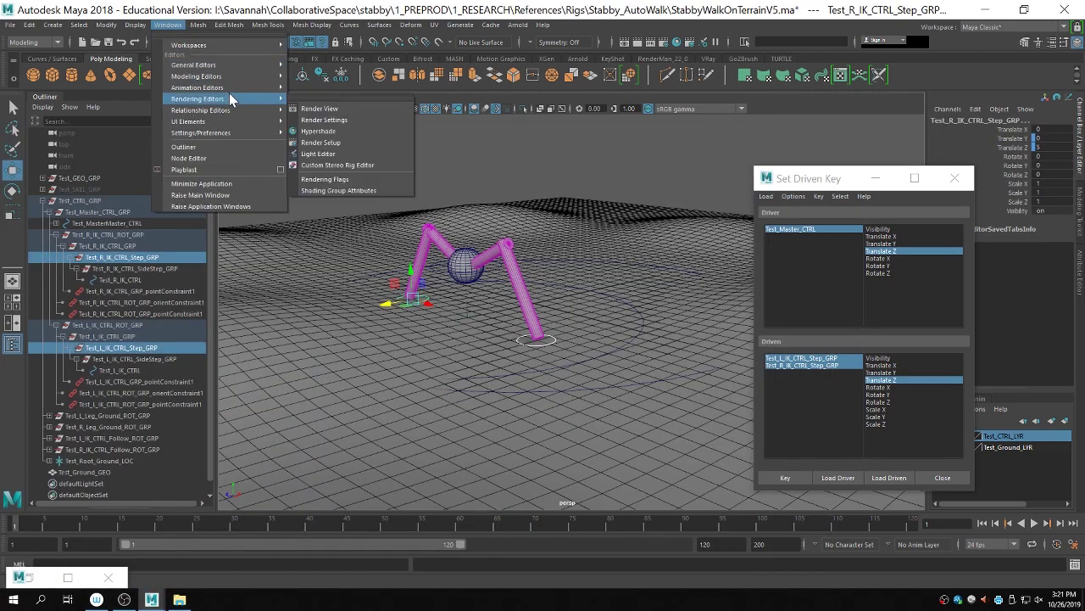
click(318, 97)
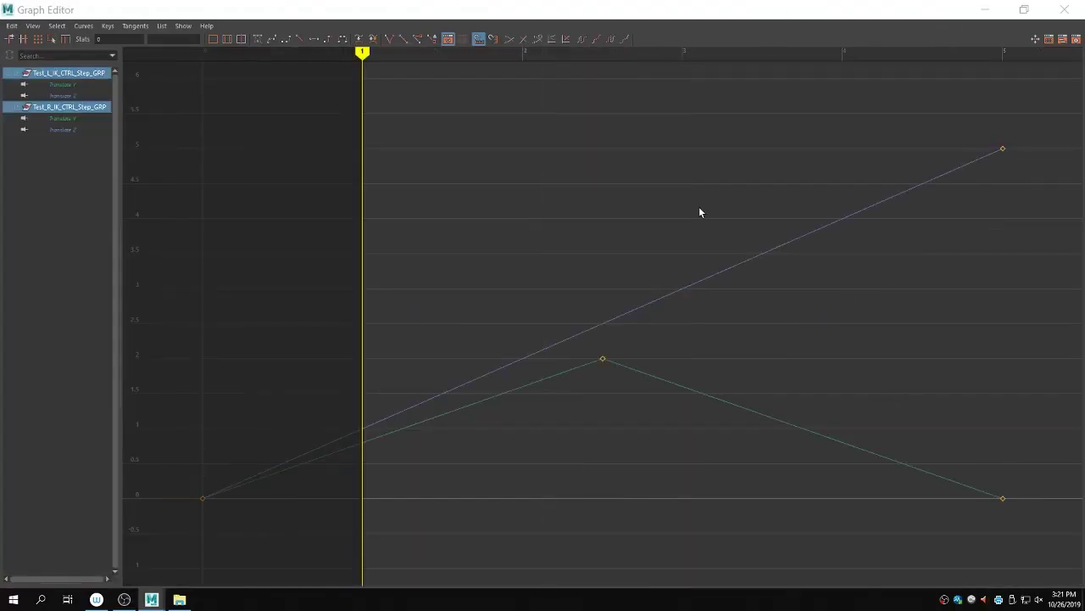
scroll(700, 212, down, 6)
scroll(701, 212, up, 4)
alt+middle_drag(742, 206, 497, 210)
scroll(586, 212, down, 2)
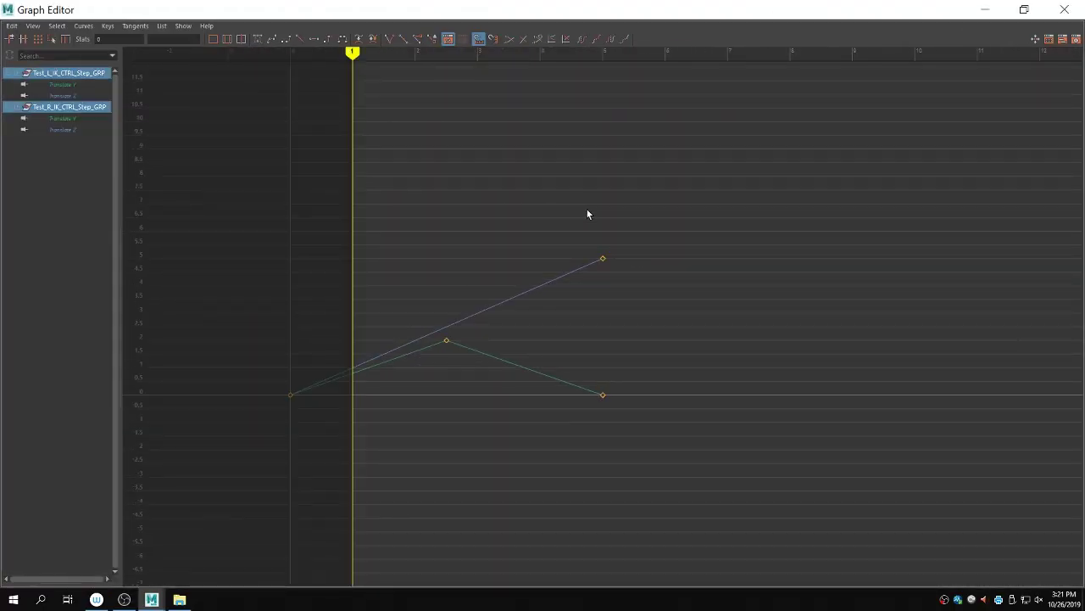
Step: Copy Test_L_IK_CTRL_Step_GRP's last Translate Y and Z keys from 5 to 10 and give the new keys linear tangents
click(81, 74)
key(f)
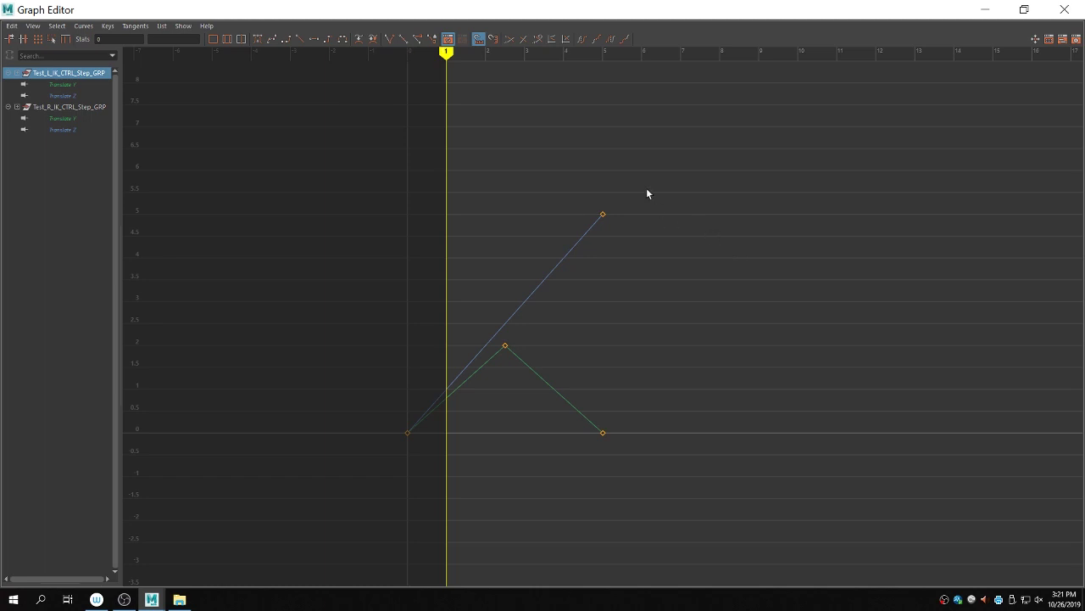
drag(594, 163, 651, 491)
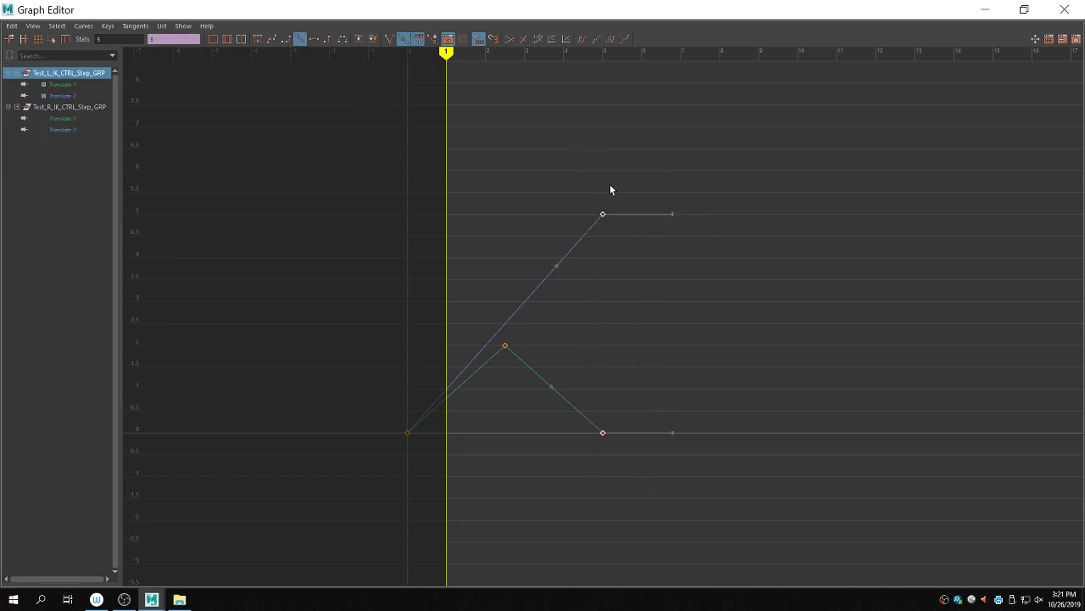
mouse_move(447, 51)
mouse_down()
mouse_move(667, 93)
mouse_move(816, 93)
mouse_up()
key(s)
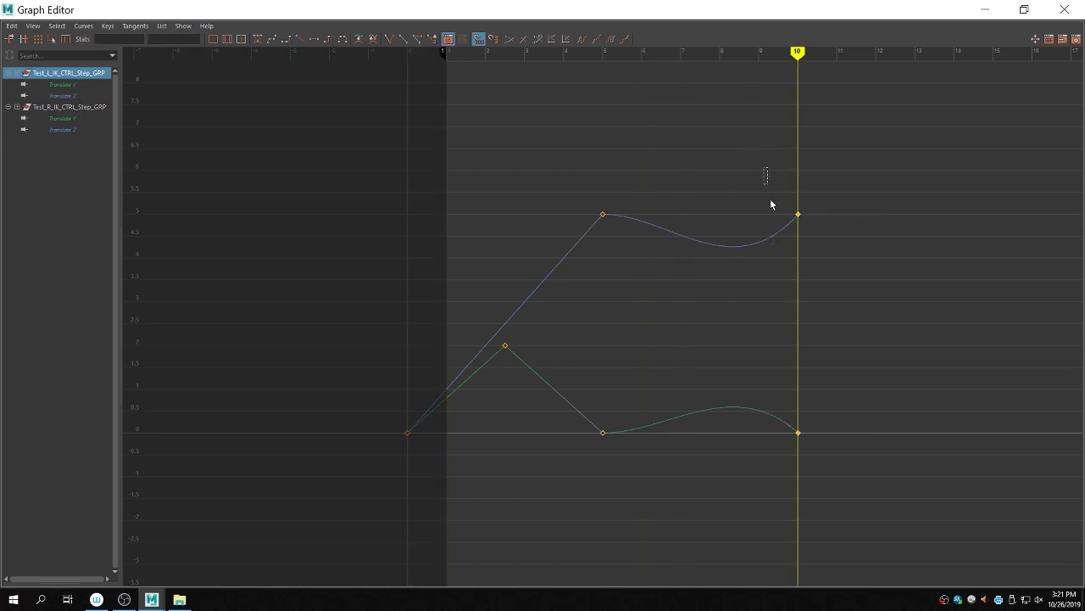
click(298, 40)
click(644, 135)
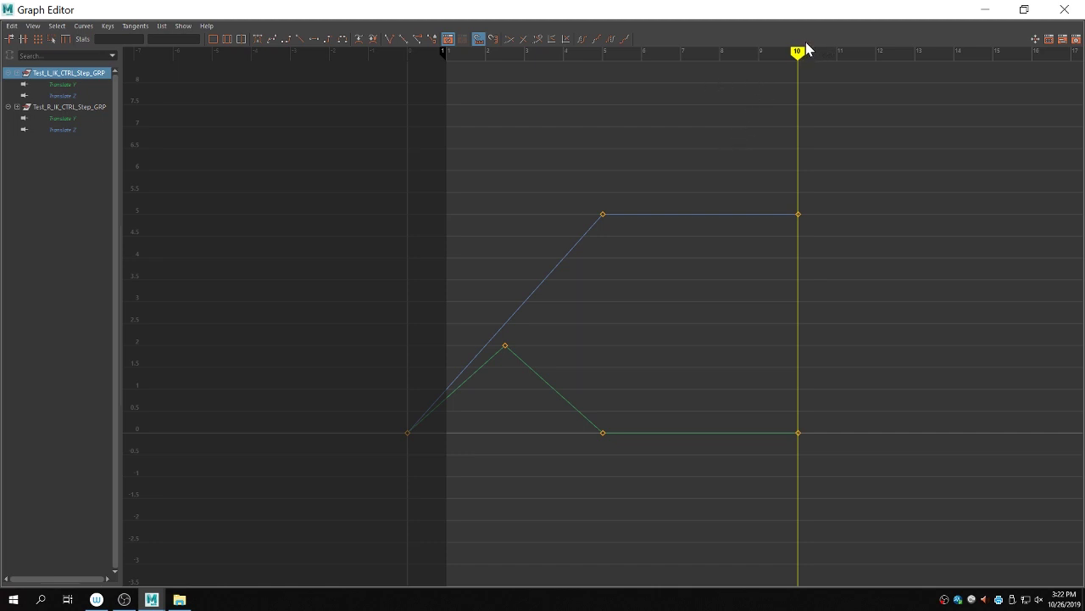
drag(777, 203, 836, 470)
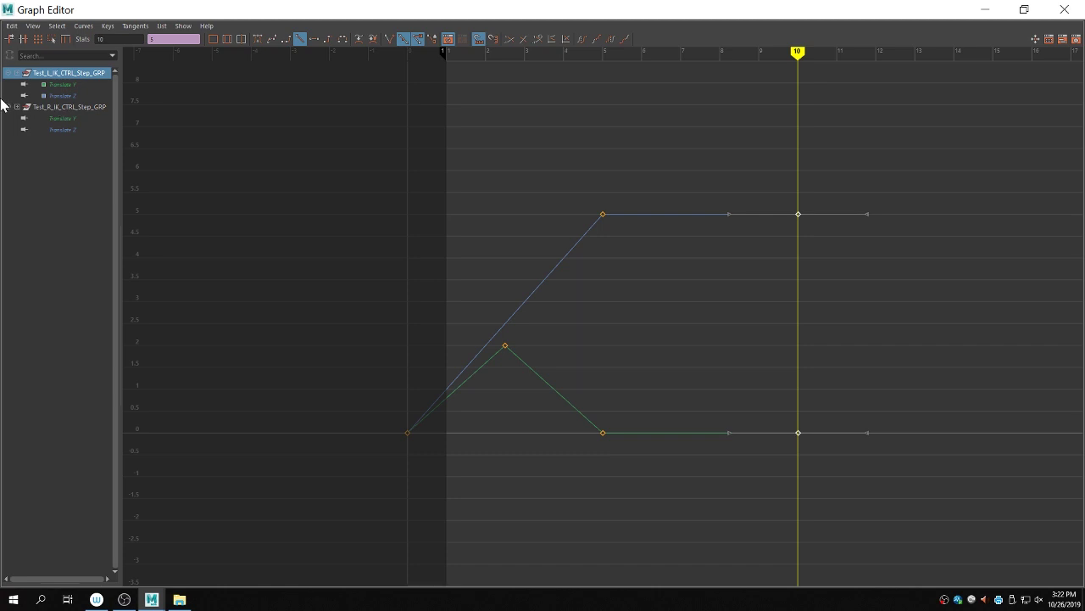
Step: Duplicate Test_R_IK_CTRL_Step_GRP's final Translate Y and Z keys from 5 onto 10 and make their tangents linear
click(64, 108)
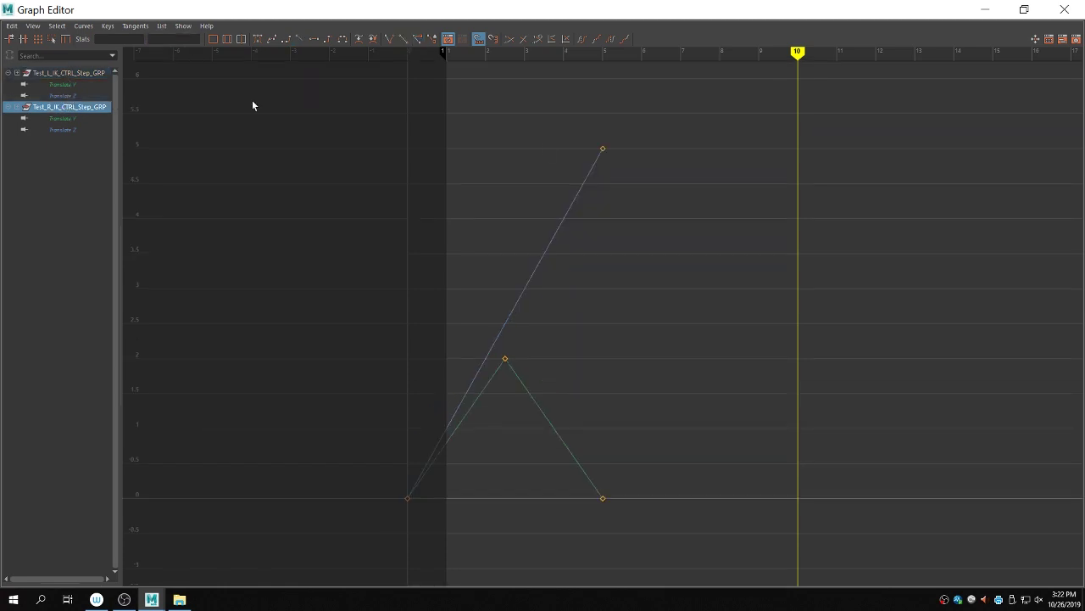
drag(580, 110, 655, 532)
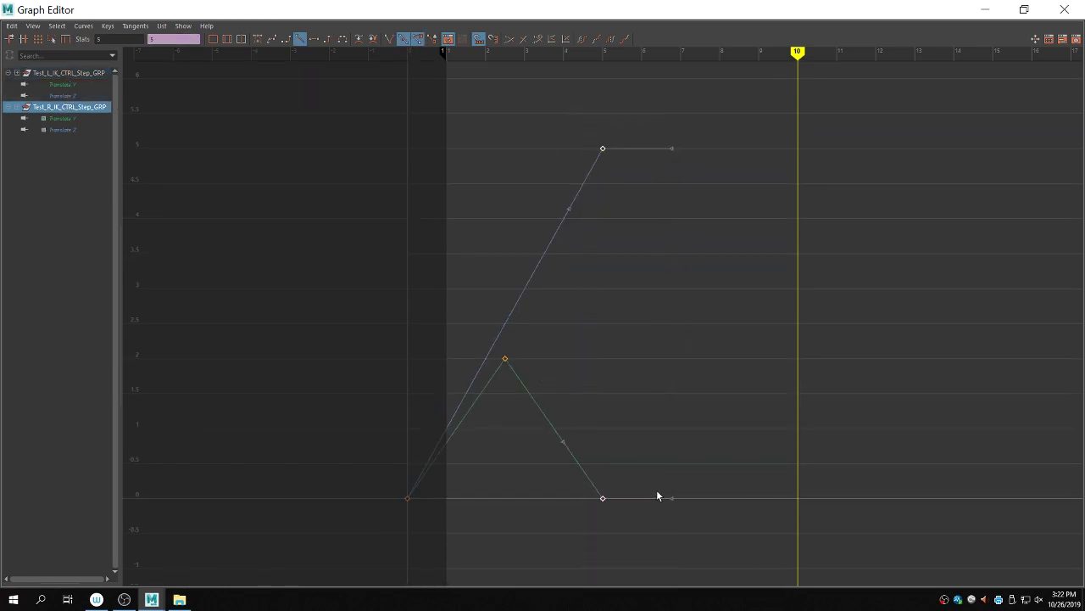
key(ctrl+c)
key(ctrl+v)
drag(749, 133, 873, 509)
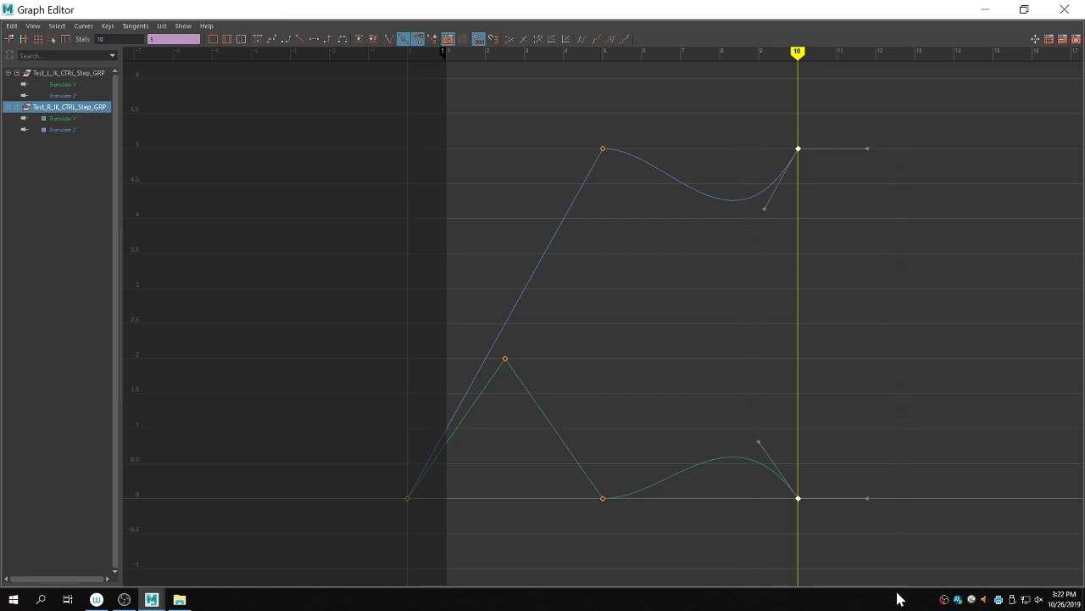
click(300, 39)
click(689, 170)
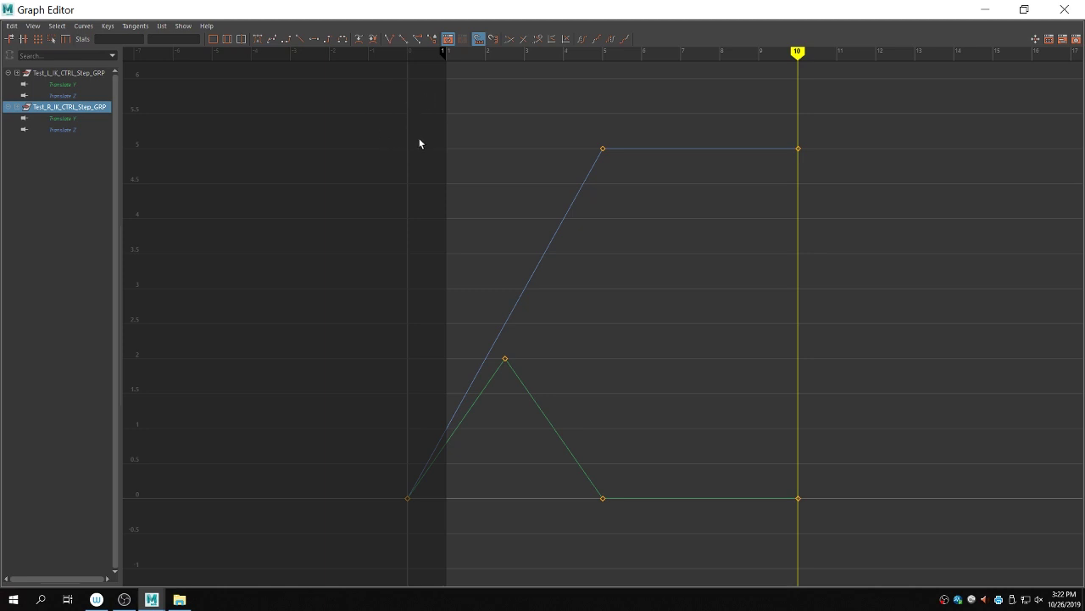
Step: Close the Graph Editor, test the walk by moving Test_Master_CTRL forward along Z, and undo the move
drag(451, 120, 874, 582)
click(834, 271)
click(1072, 8)
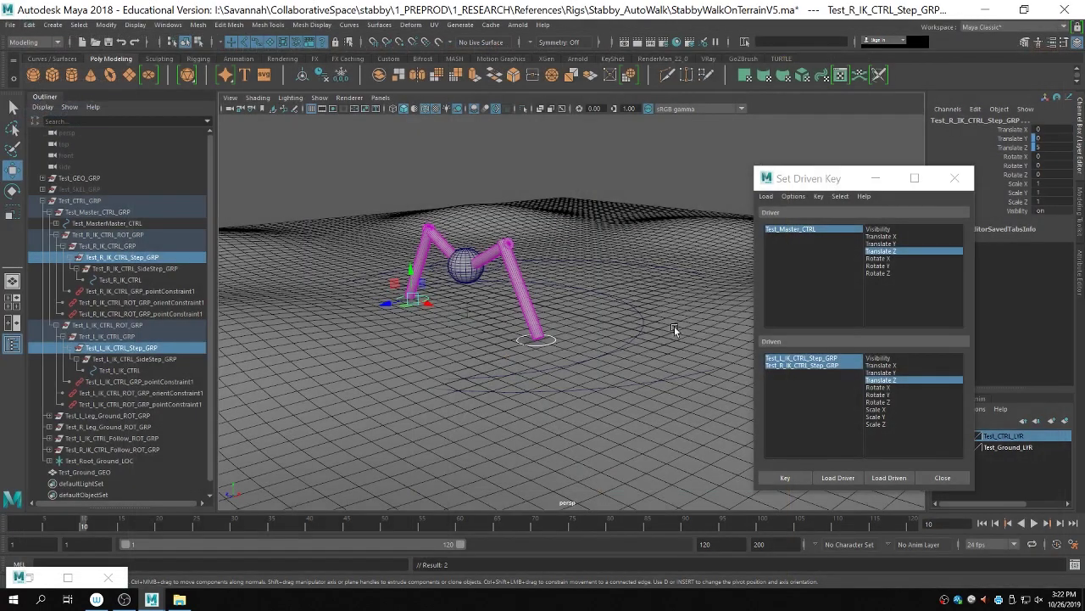
click(617, 338)
drag(622, 337, 686, 345)
alt+right_drag(686, 345, 560, 326)
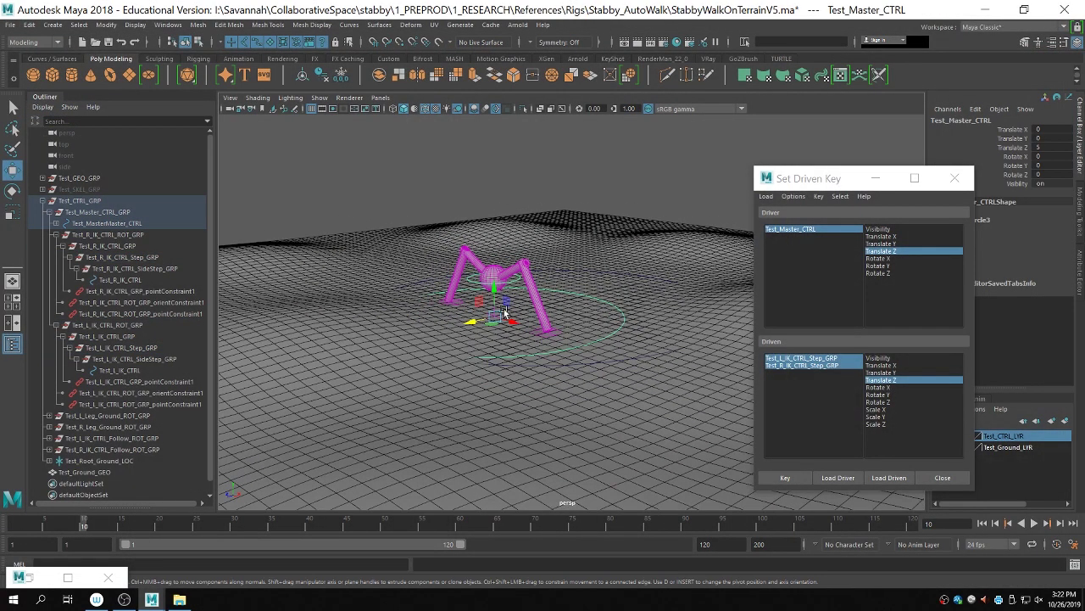
drag(469, 321, 313, 333)
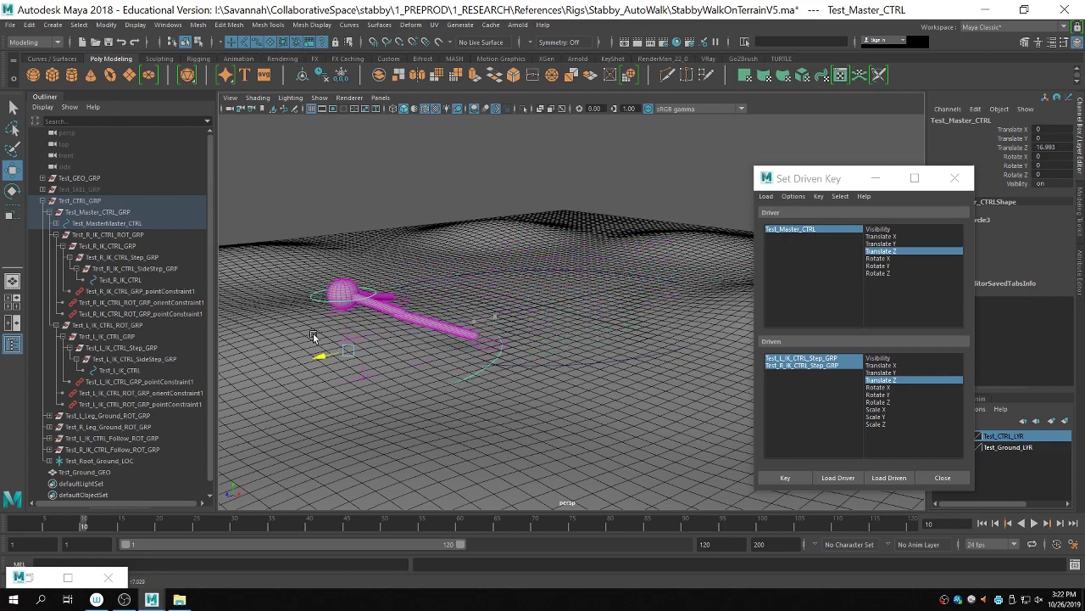
key(ctrl+z)
alt+right_drag(337, 328, 469, 346)
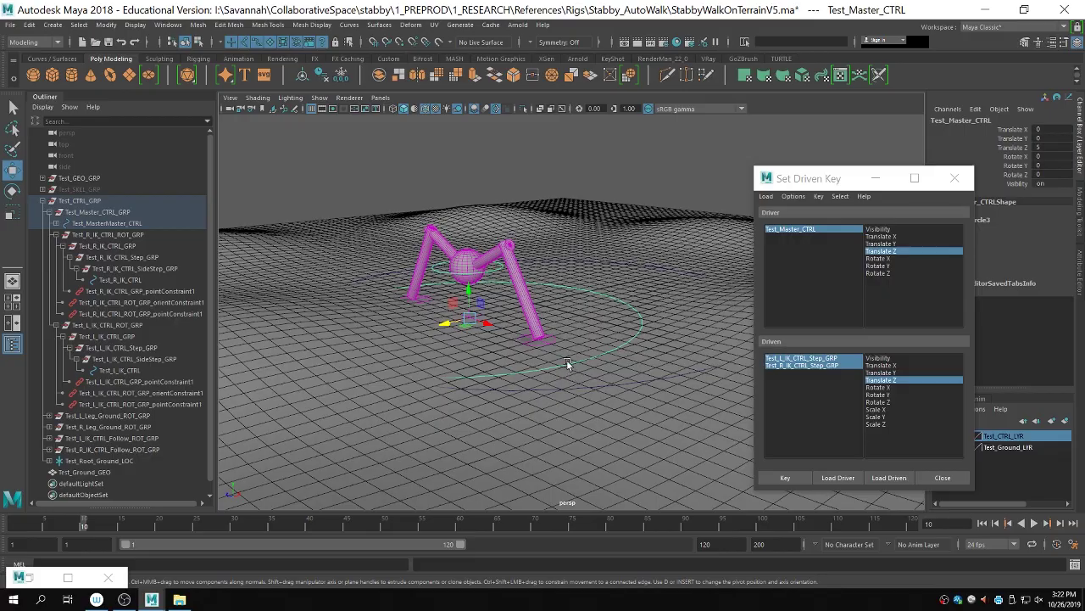
Step: View the rig from a different angle, repeat the forward test move of Test_Master_CTRL along Z, and undo it
alt+drag(566, 359, 573, 263)
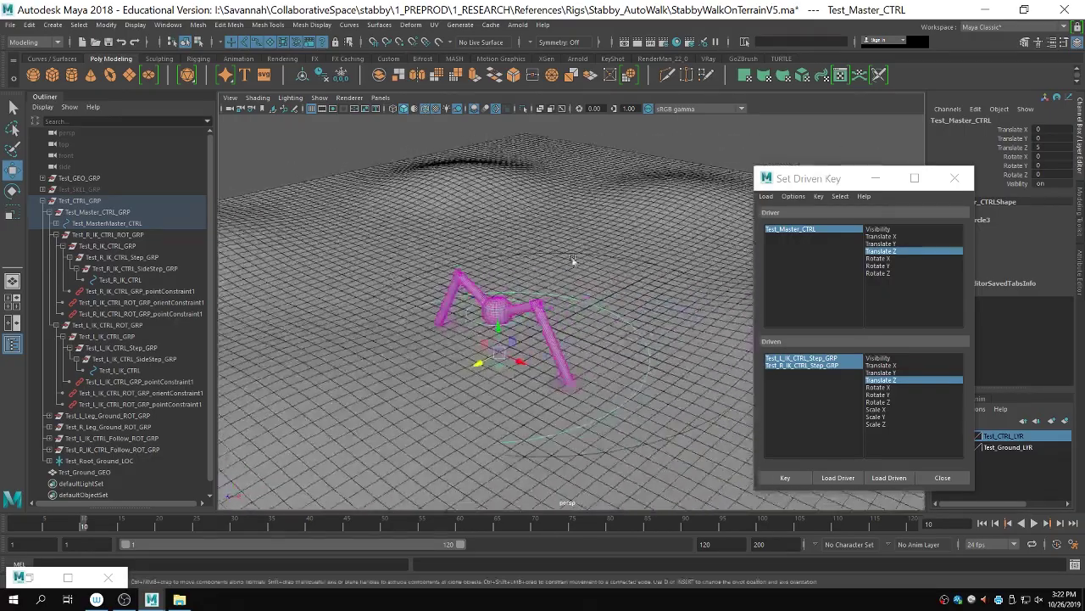
click(588, 359)
alt+drag(589, 360, 492, 372)
click(665, 383)
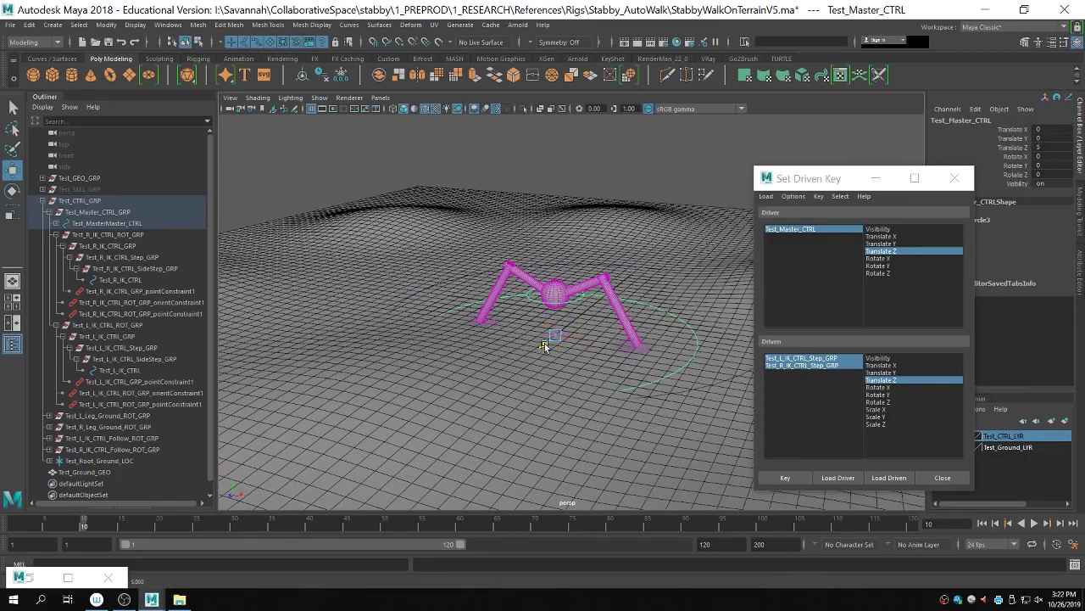
drag(543, 346, 420, 371)
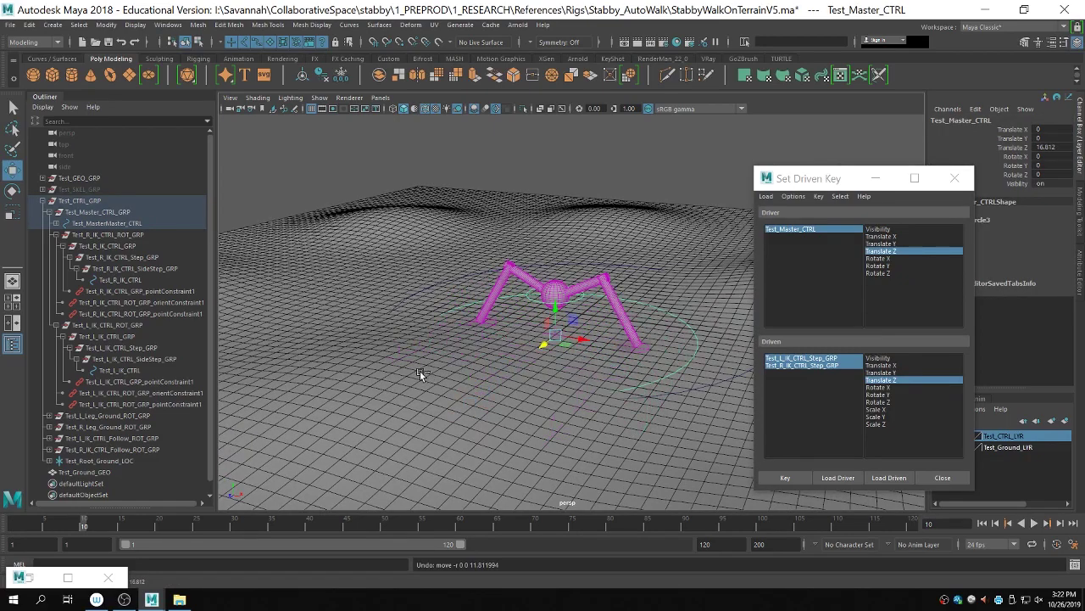
alt+drag(542, 356, 587, 384)
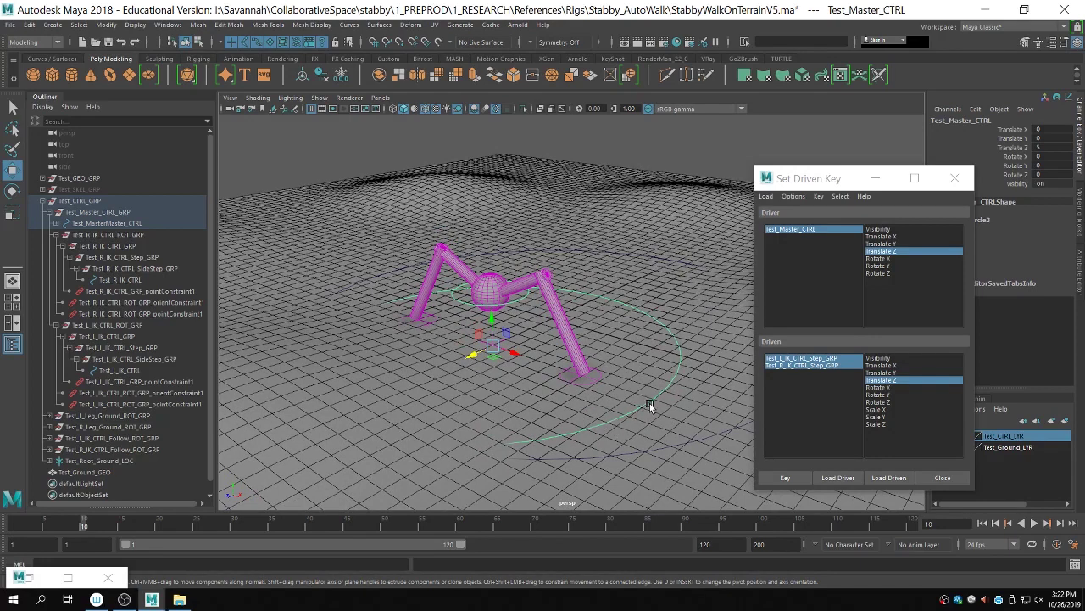
click(695, 281)
click(687, 386)
click(169, 25)
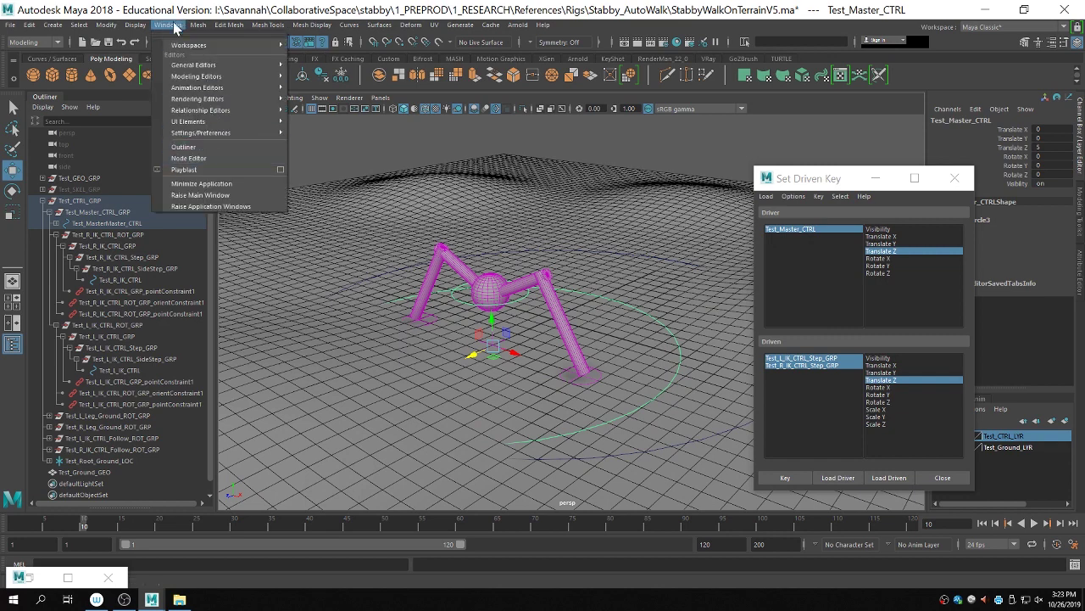
click(175, 25)
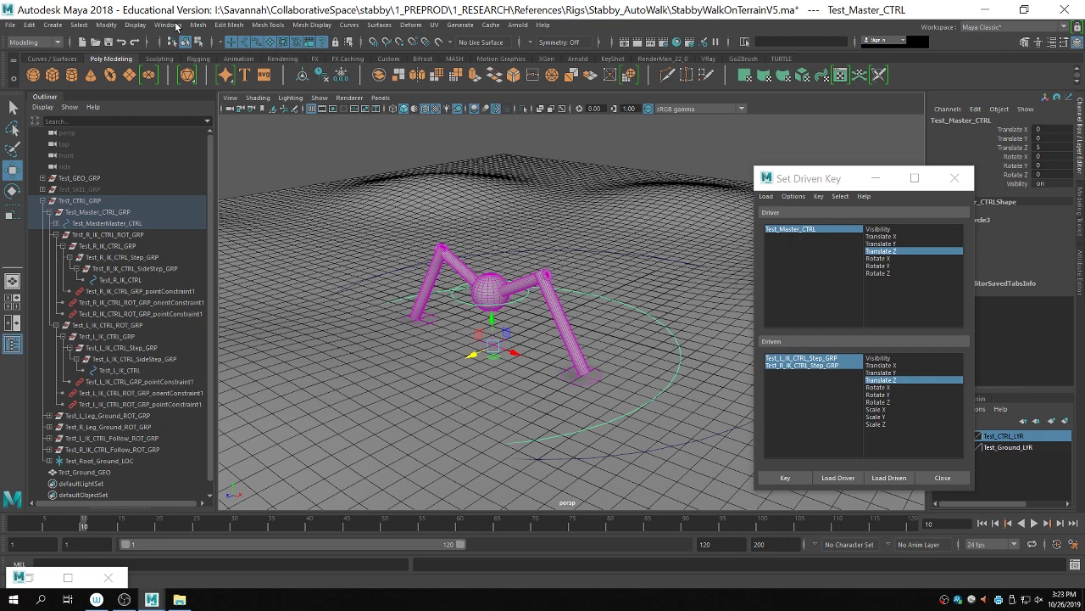
Step: Reopen the Graph Editor and load the curves of both the left and right Step groups into it
alt+drag(450, 219, 465, 204)
click(177, 26)
mouse_move(223, 90)
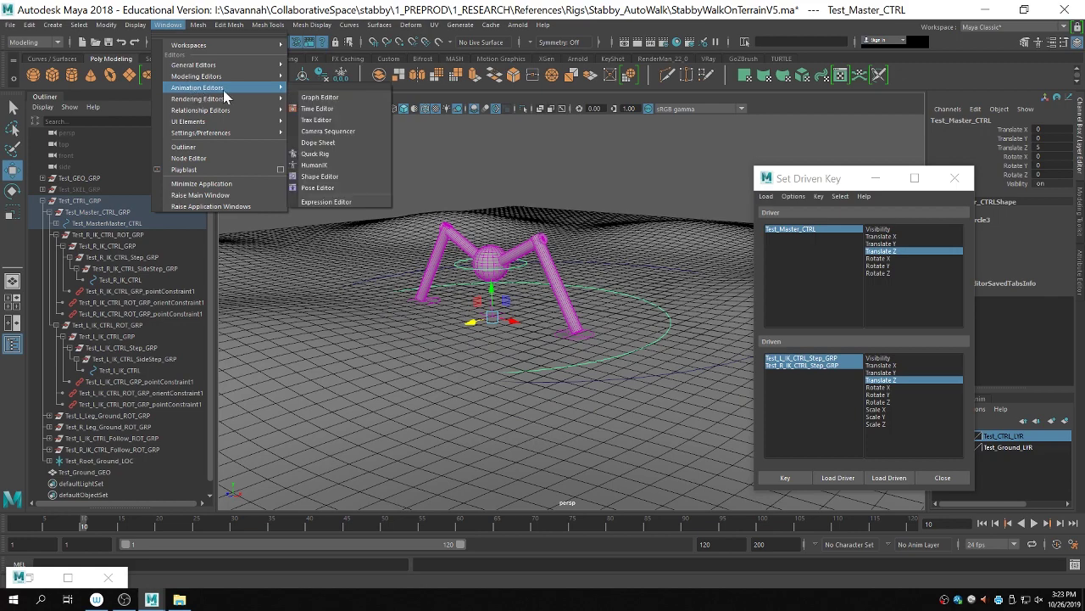
click(321, 99)
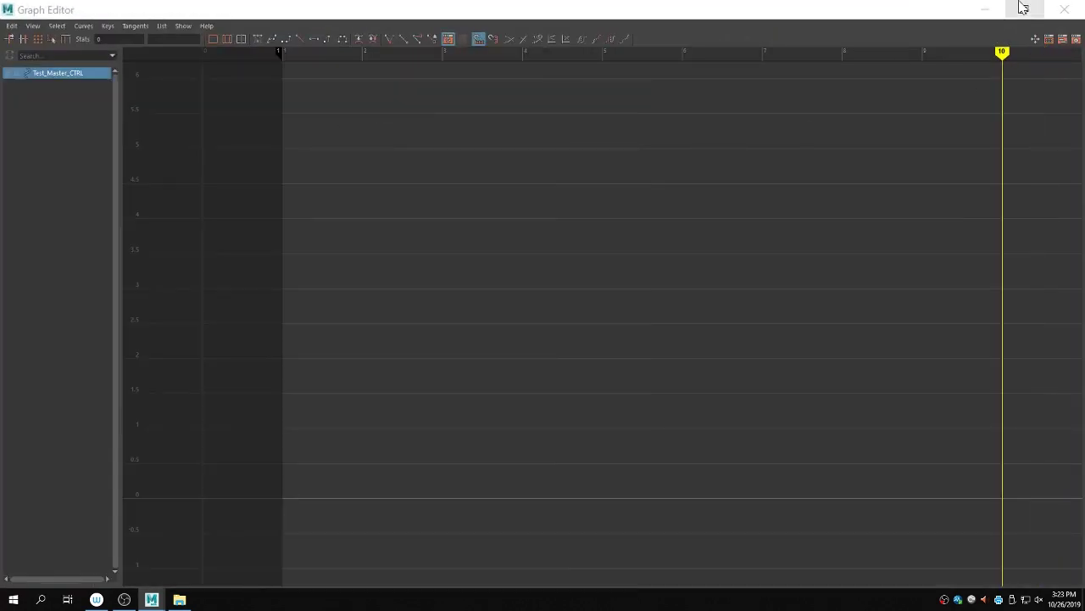
click(983, 11)
drag(811, 358, 815, 365)
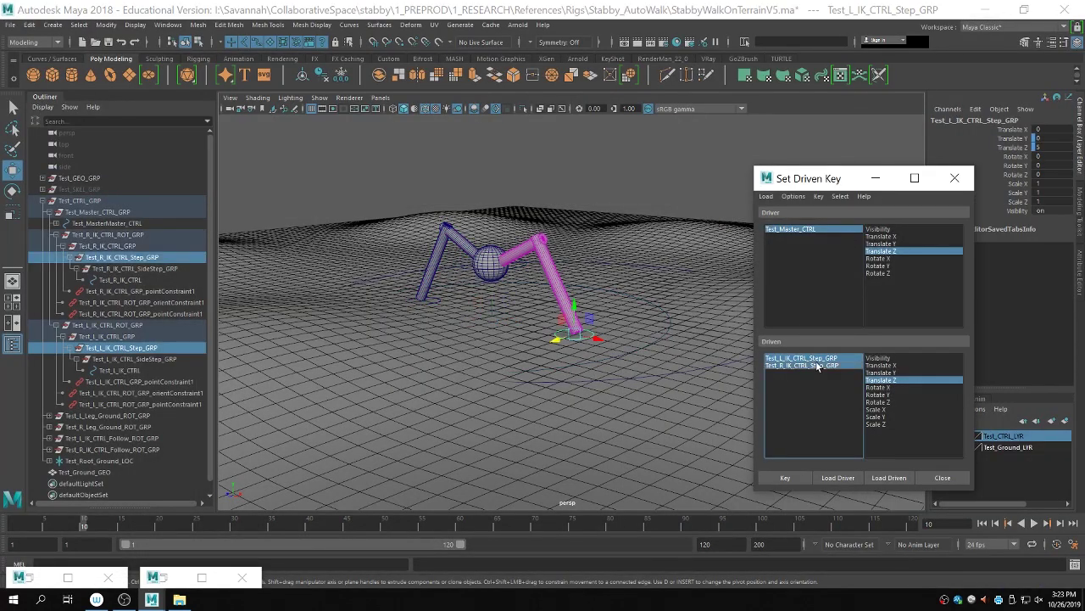
click(206, 575)
scroll(583, 211, down, 5)
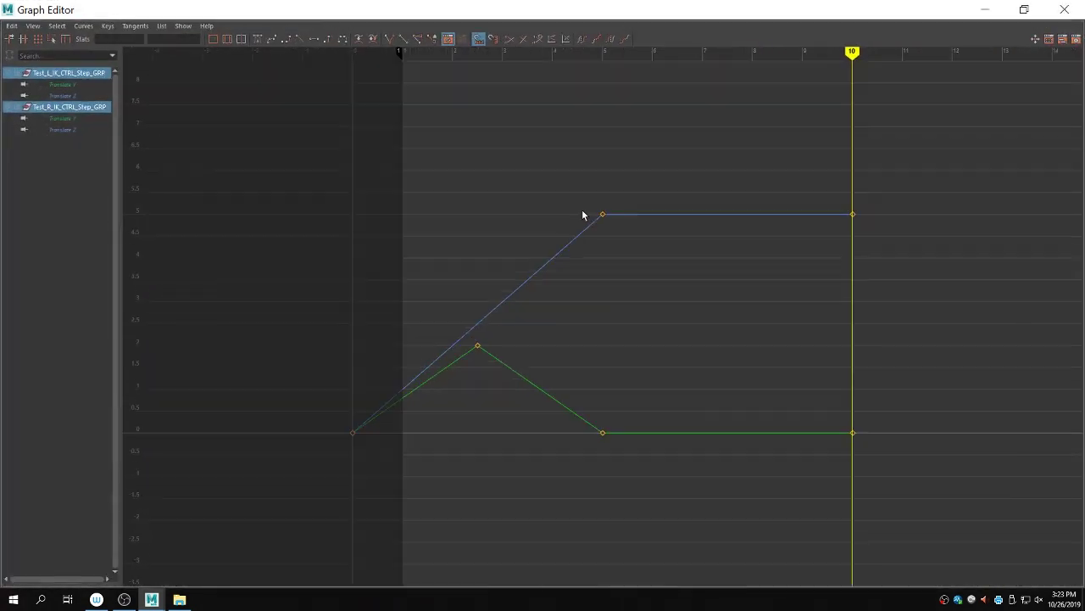
Step: Compare both Step groups' curves and shift all of Test_R_IK_CTRL_Step_GRP's keys 10 frames forward in time to span 10 to 20
click(72, 107)
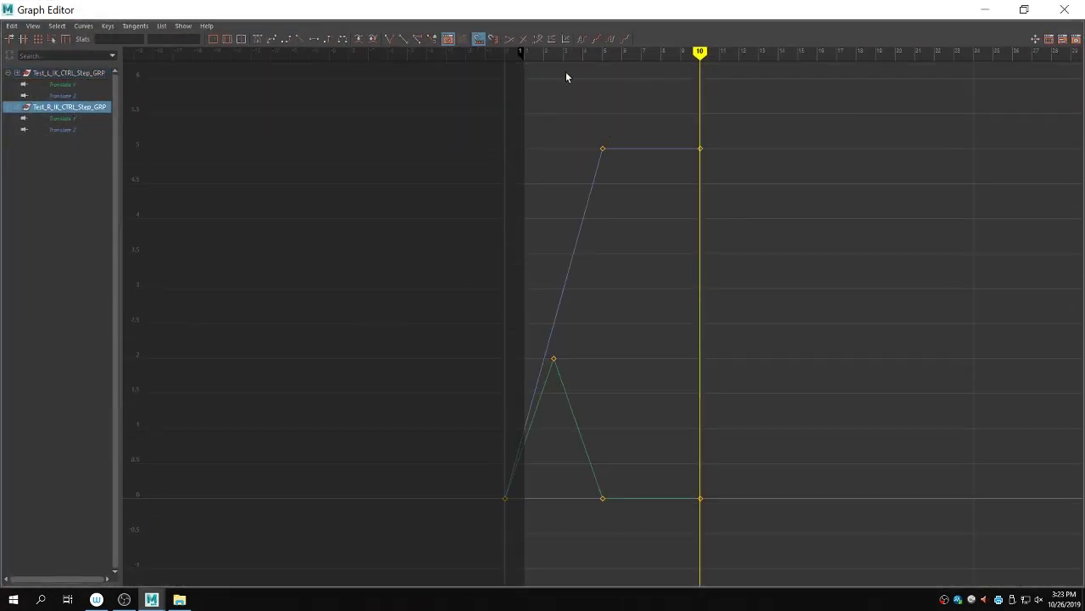
click(71, 75)
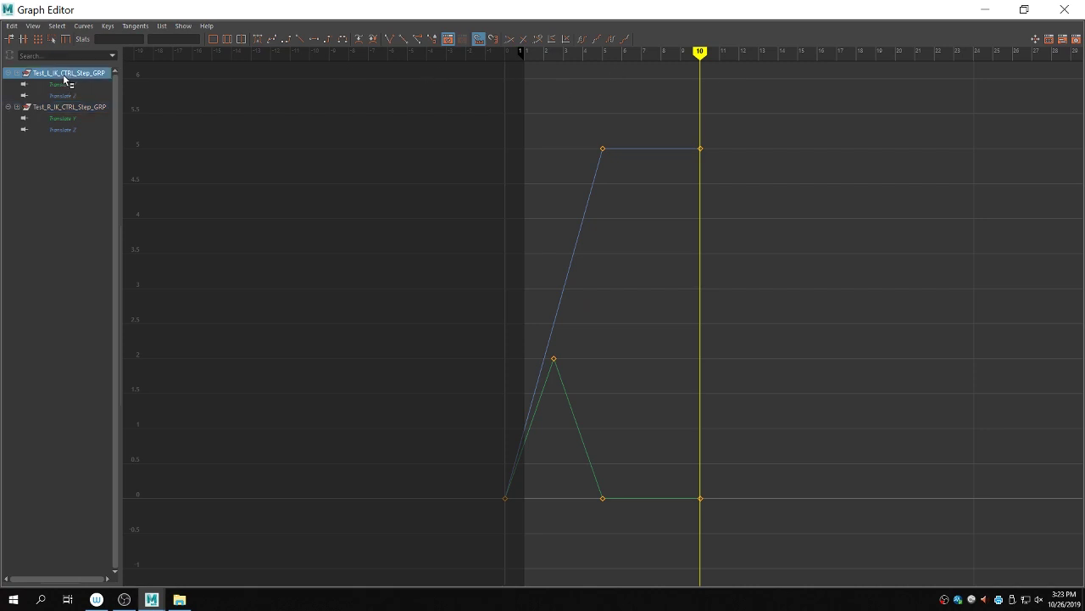
click(79, 111)
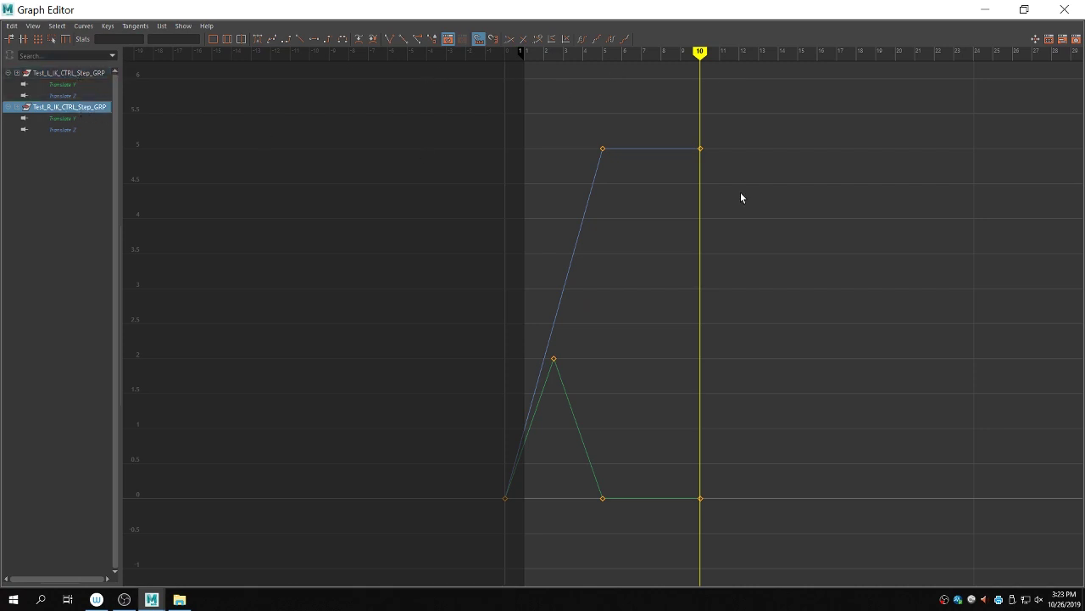
drag(496, 114, 865, 574)
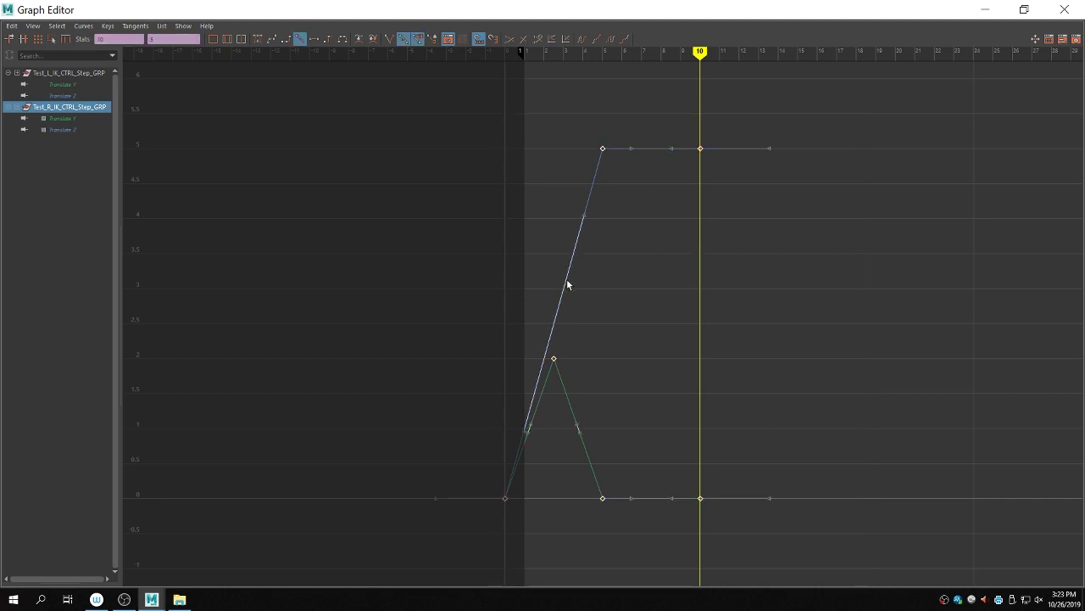
drag(498, 289, 840, 546)
drag(499, 116, 691, 500)
shift+drag(543, 353, 746, 361)
click(560, 269)
scroll(592, 278, down, 3)
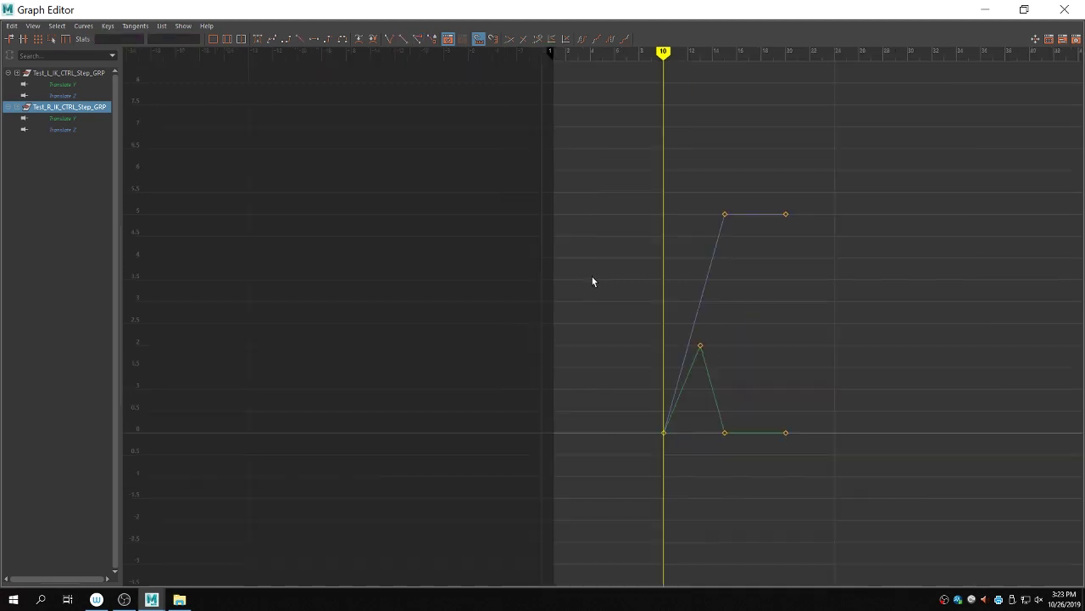
Step: Display both Step groups' curves together and examine the timing of the left and right Translate Z keys
scroll(592, 278, up, 3)
click(40, 74)
ctrl+click(68, 107)
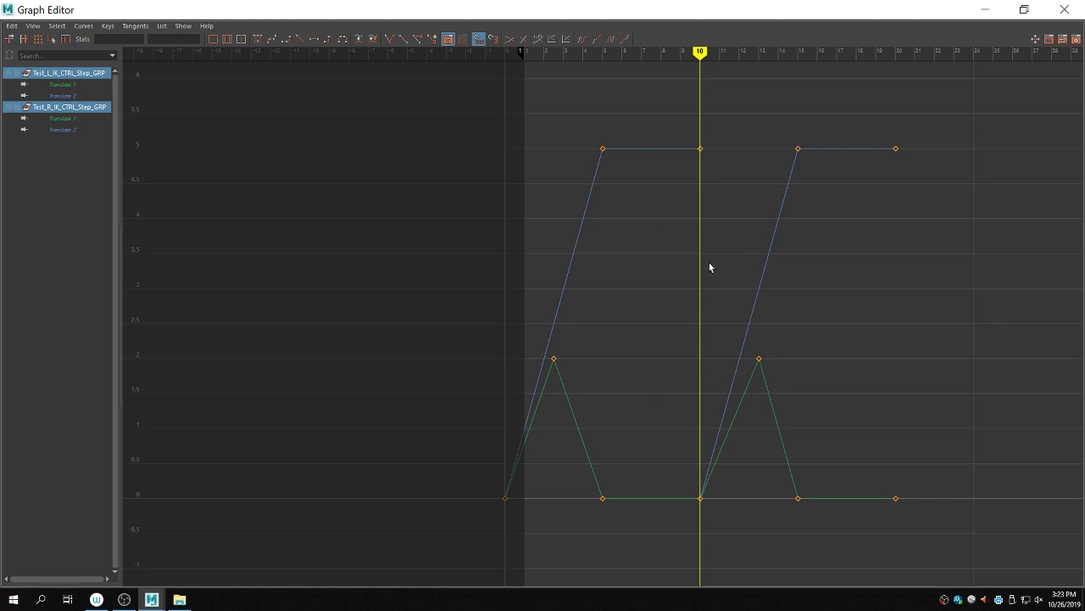
drag(525, 158, 1056, 199)
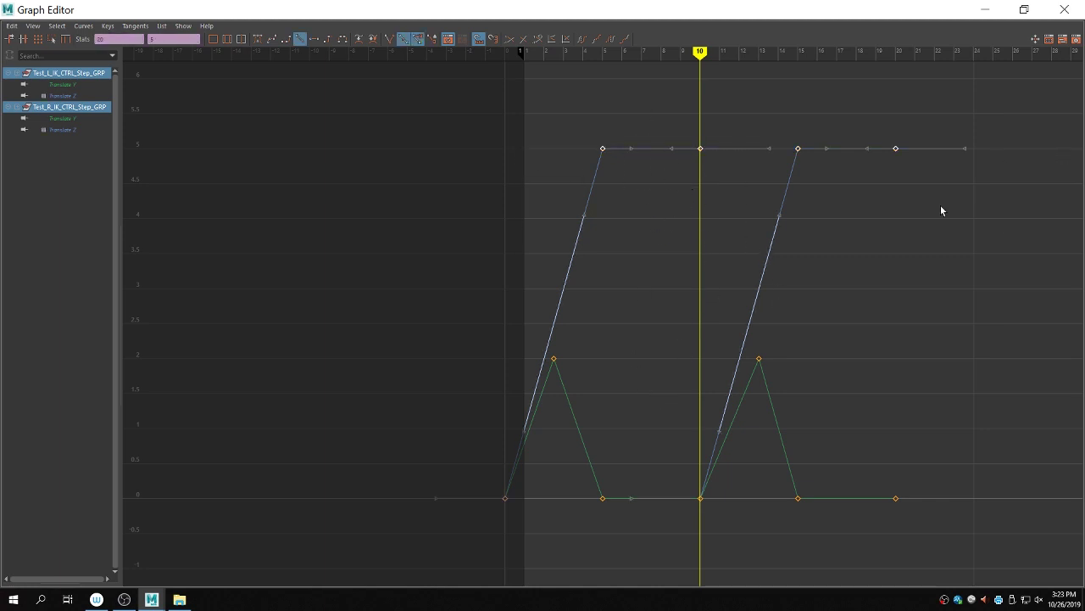
click(579, 199)
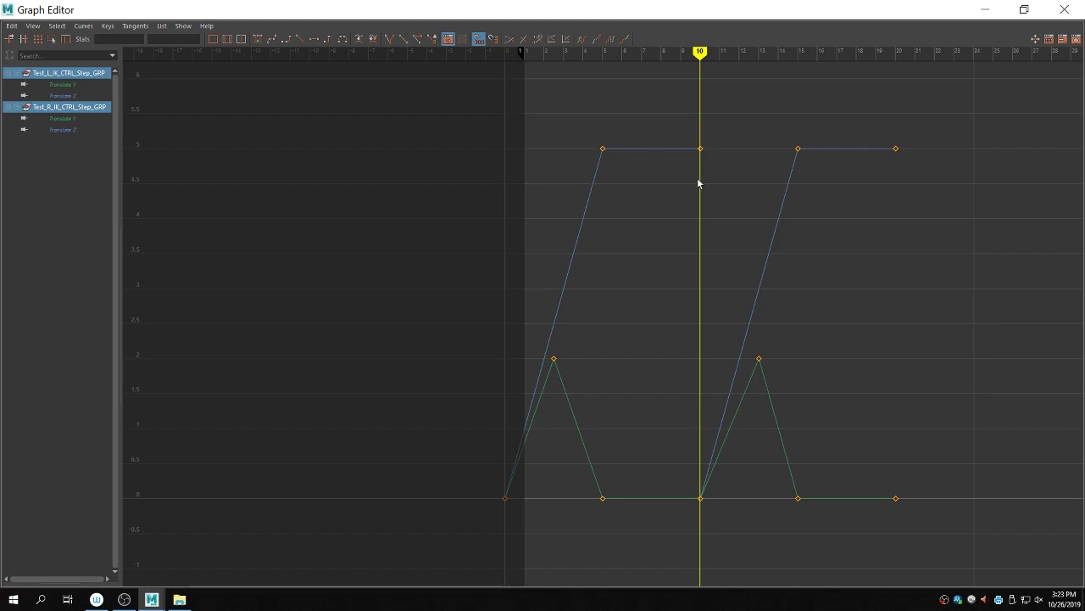
key(ctrl+z)
click(654, 245)
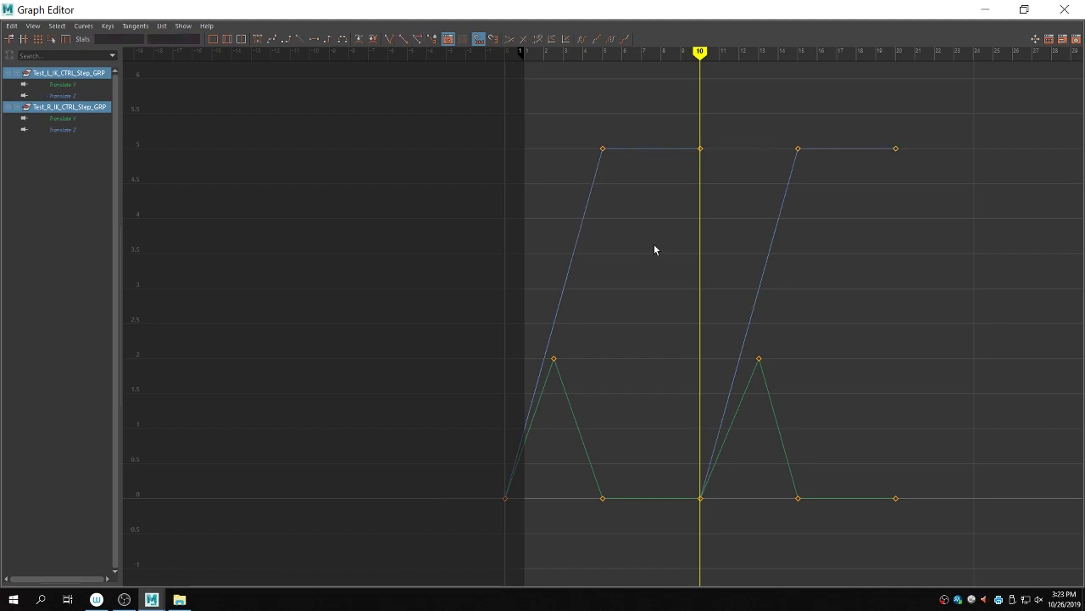
Step: Return to the viewport, view the rig from the side, and test the walk by moving Test_Master_CTRL along Z
click(984, 7)
click(634, 348)
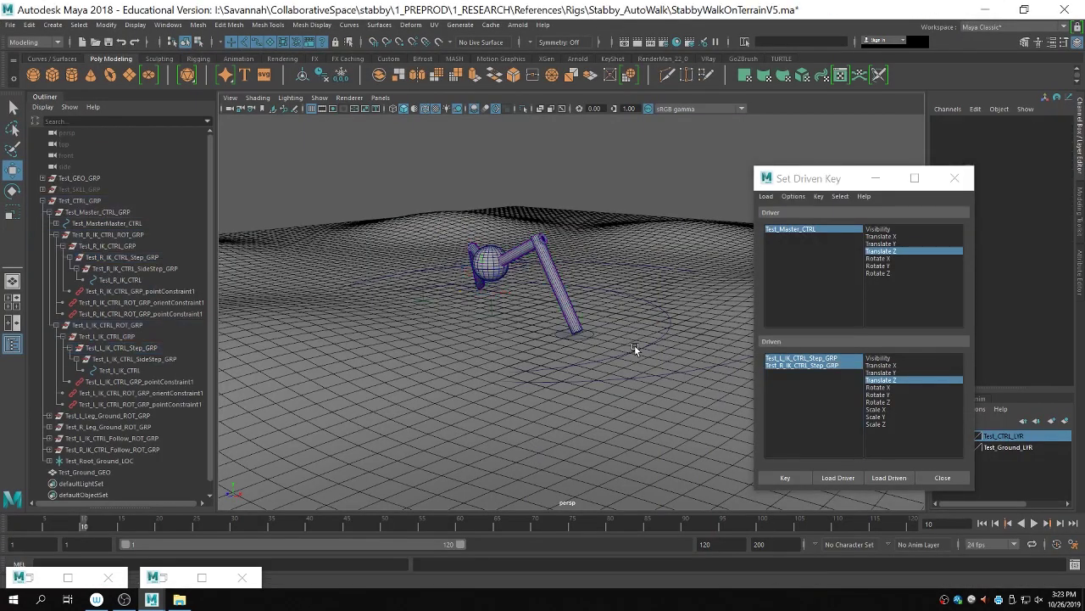
click(636, 350)
alt+drag(636, 350, 574, 352)
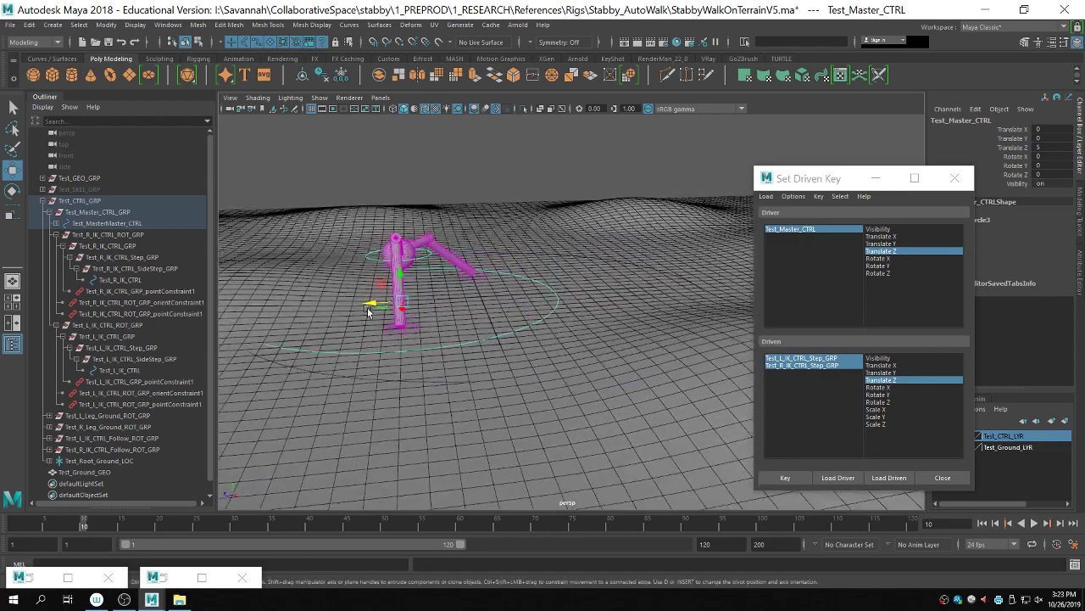
mouse_move(372, 303)
mouse_down()
mouse_move(445, 296)
mouse_move(373, 303)
mouse_up()
Step: Select both driven Step groups in Set Driven Key and load their curves into the Graph Editor
click(201, 577)
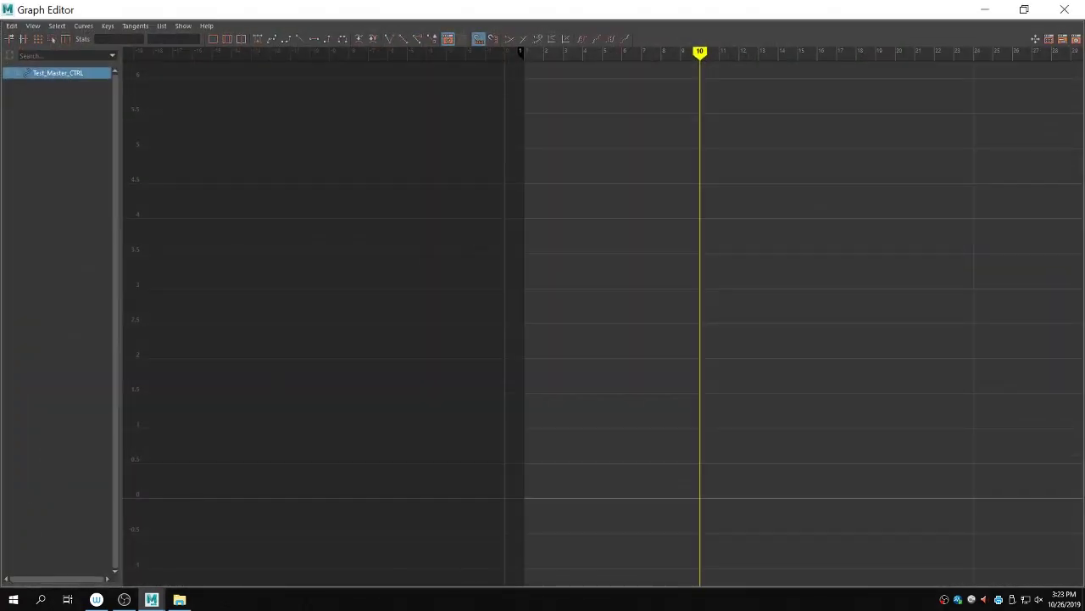
click(984, 13)
click(817, 365)
click(818, 358)
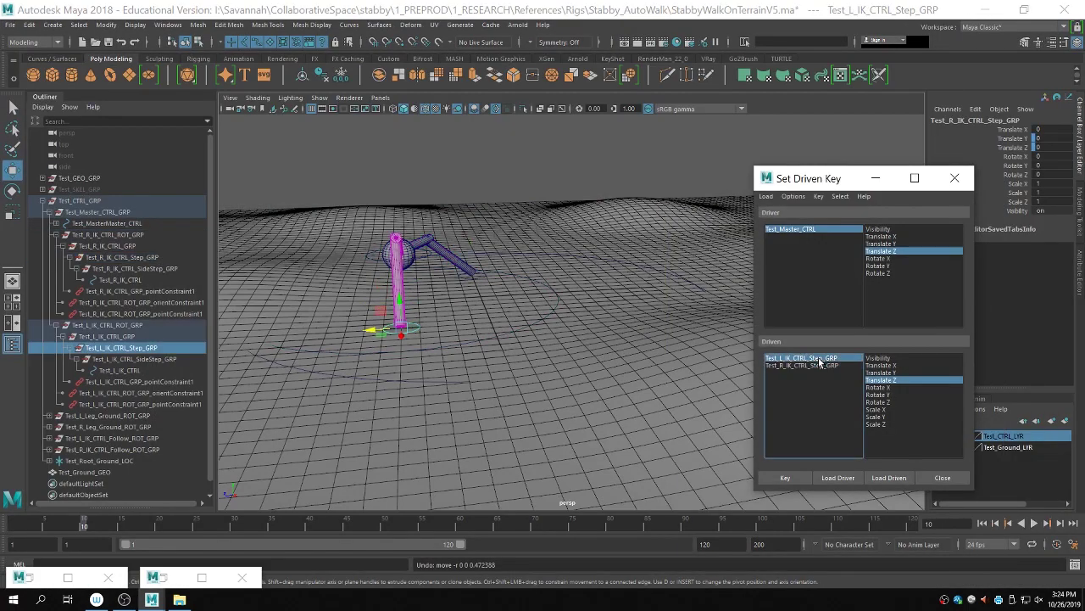
shift+click(818, 365)
click(201, 577)
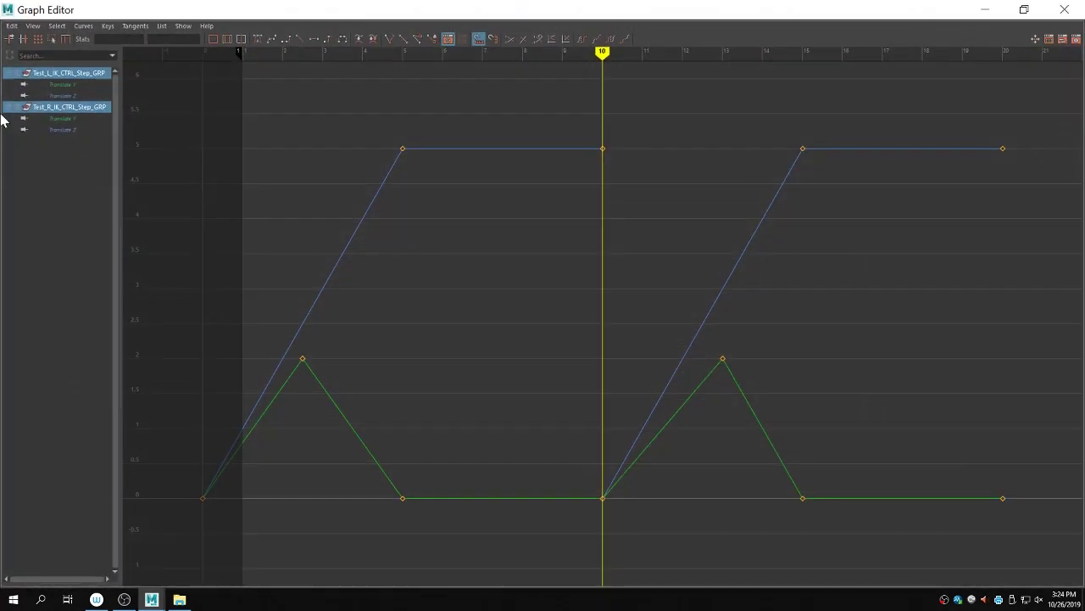
Step: Isolate Test_R_IK_CTRL_Step_GRP's curves and shift all their keys 2 frames earlier to span 8 to 18
click(48, 107)
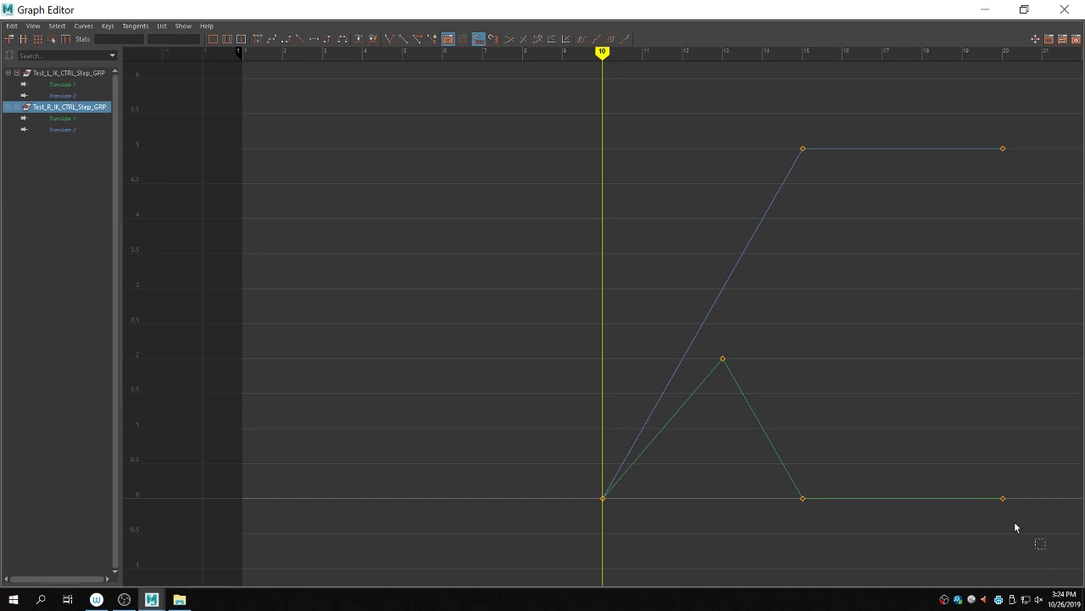
drag(1045, 545, 570, 136)
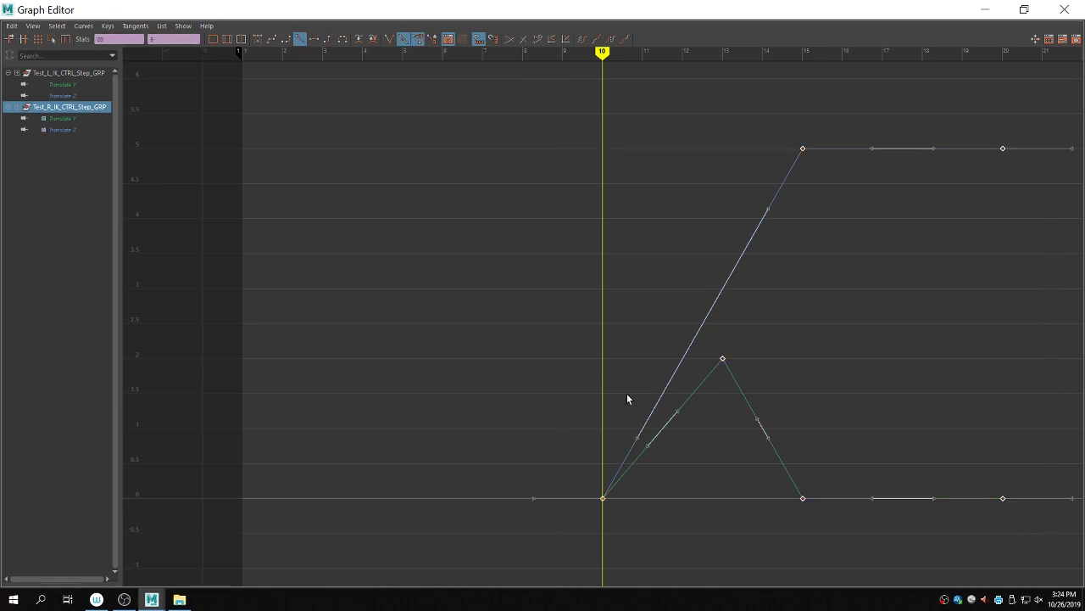
drag(575, 453, 624, 528)
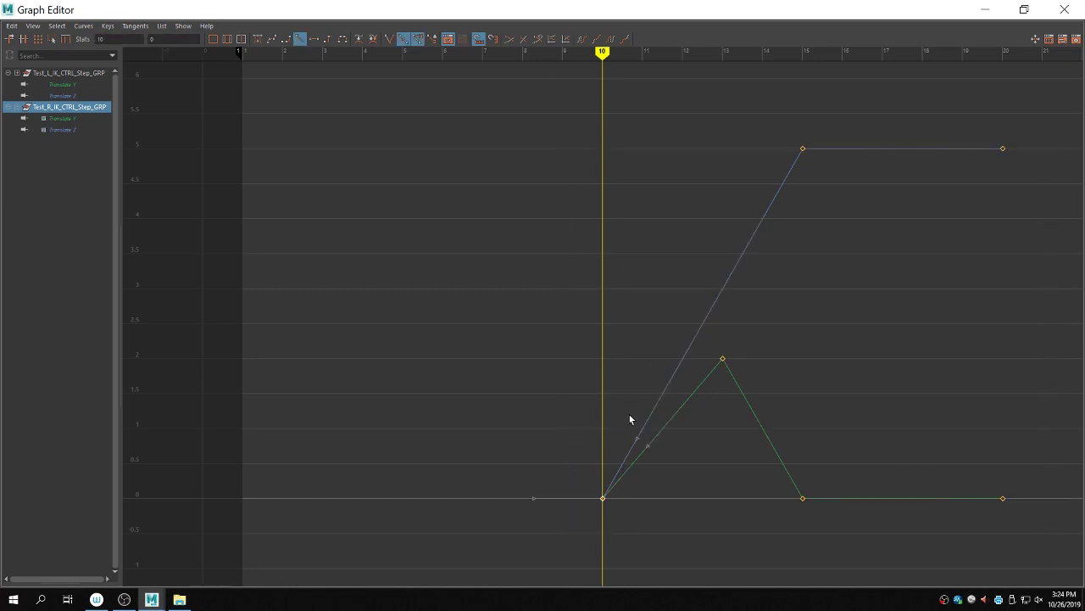
drag(1023, 525, 540, 110)
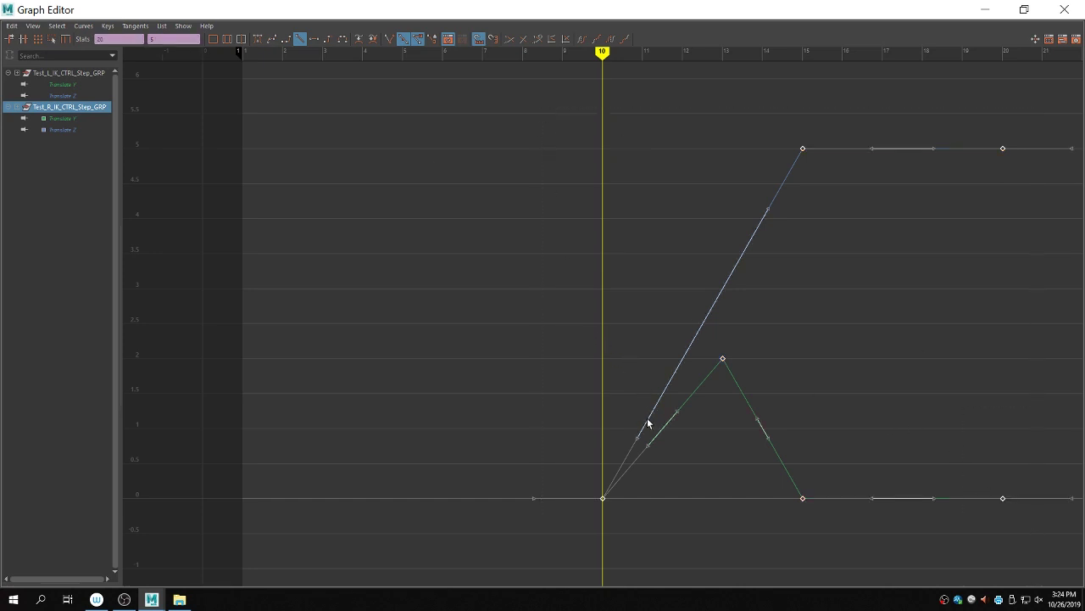
shift+middle_drag(648, 422, 549, 426)
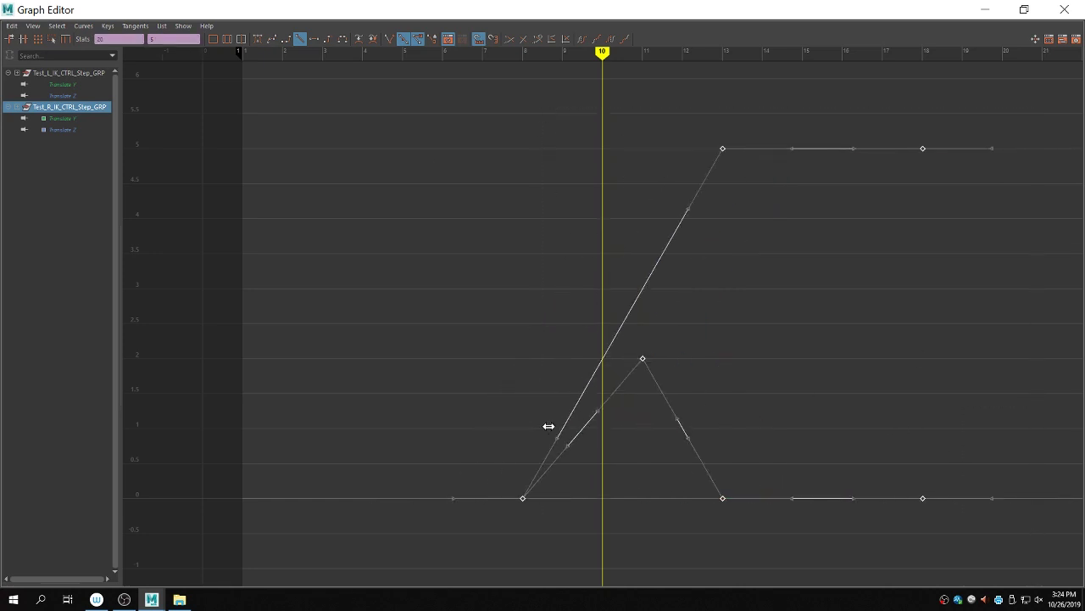
click(400, 365)
drag(444, 444, 534, 533)
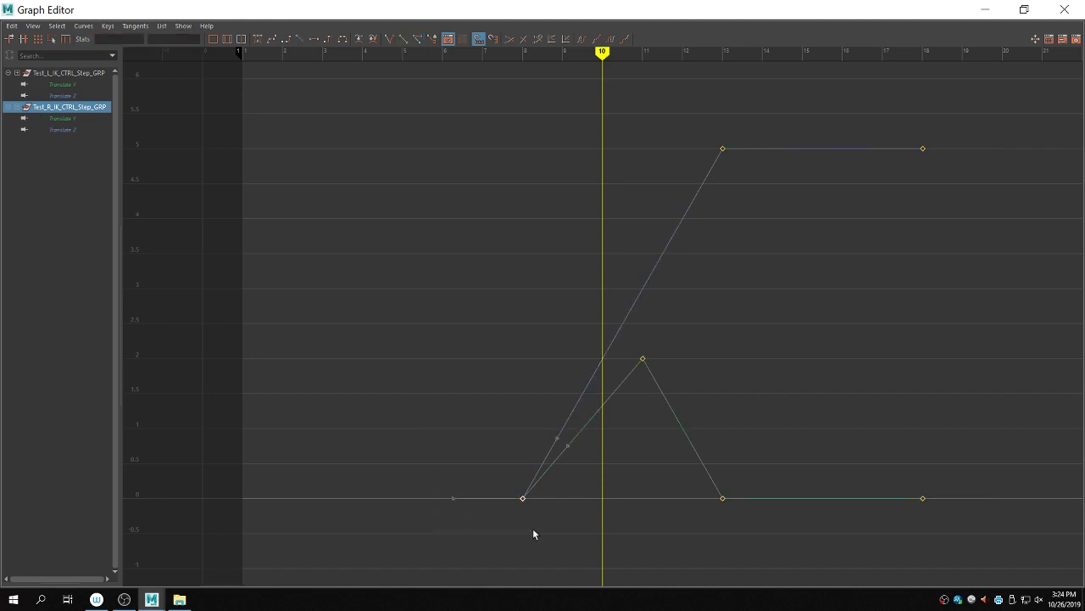
click(567, 296)
Step: Display both Step groups' curves and set the right group's first keys to frame 7.5
click(56, 75)
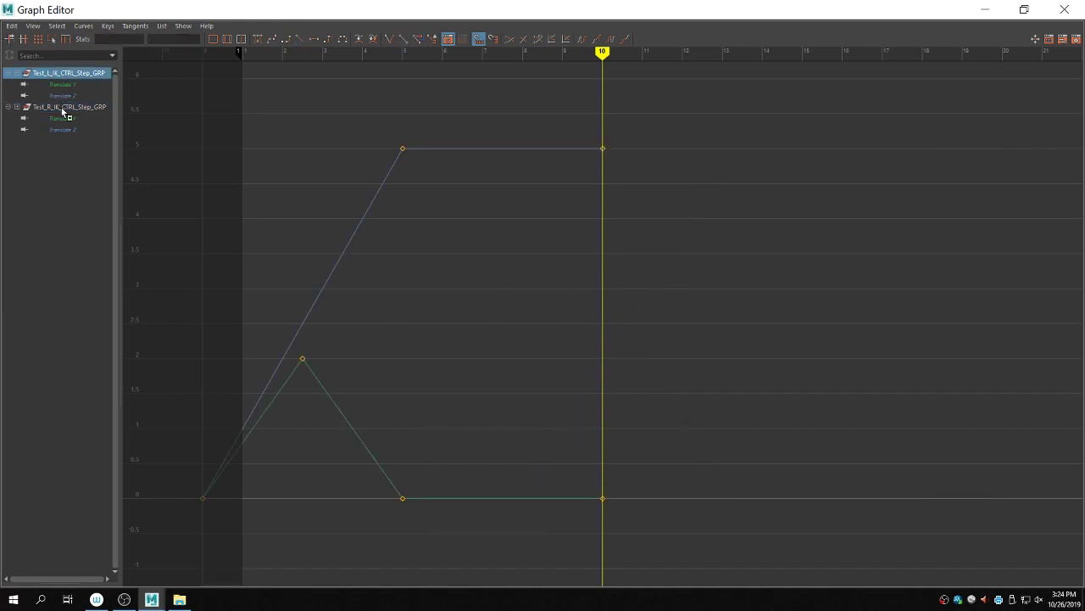
ctrl+click(61, 110)
drag(503, 446, 544, 529)
drag(119, 41, 46, 39)
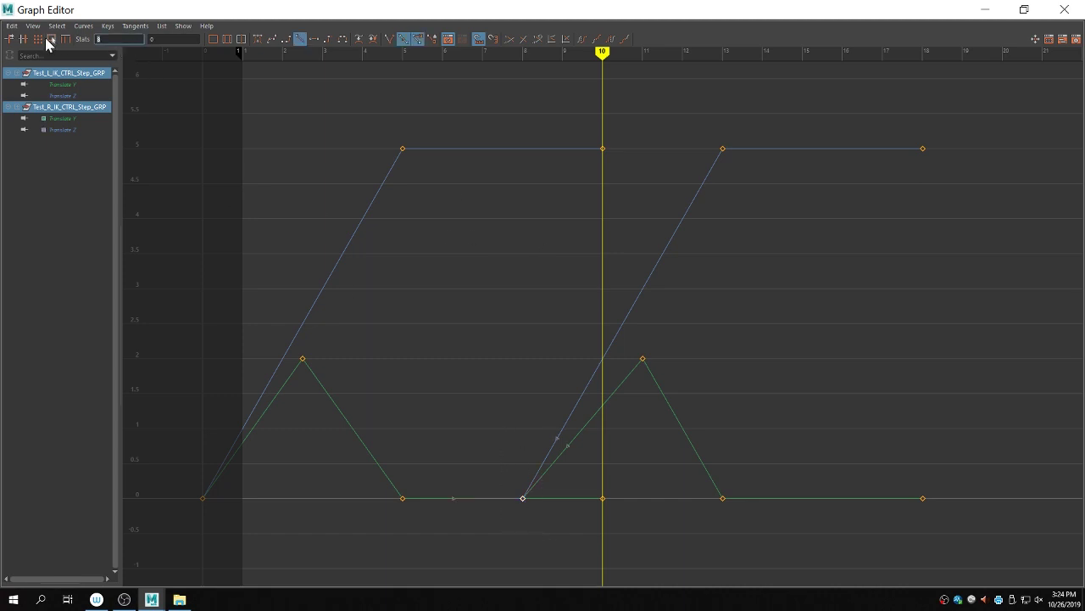
text(7.5)
key(Return)
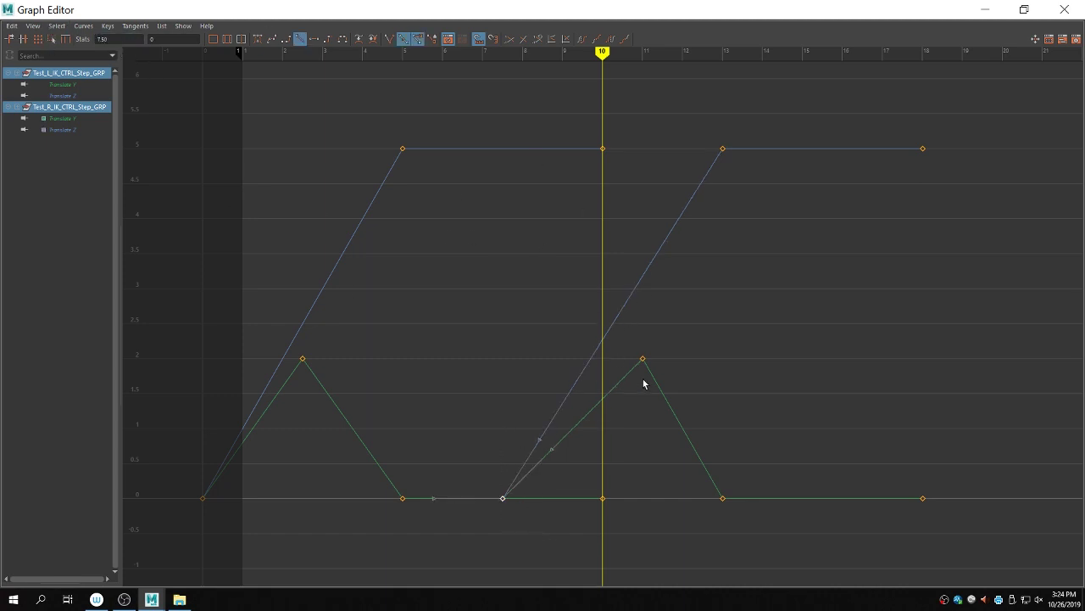
Step: Set the right group's Translate Y peak key to frame 10.5 and its landing keys to frame 12.5
drag(639, 379, 607, 315)
drag(684, 391, 607, 309)
drag(119, 39, 23, 43)
text(10.5)
key(Return)
drag(696, 125, 771, 538)
text(12.5)
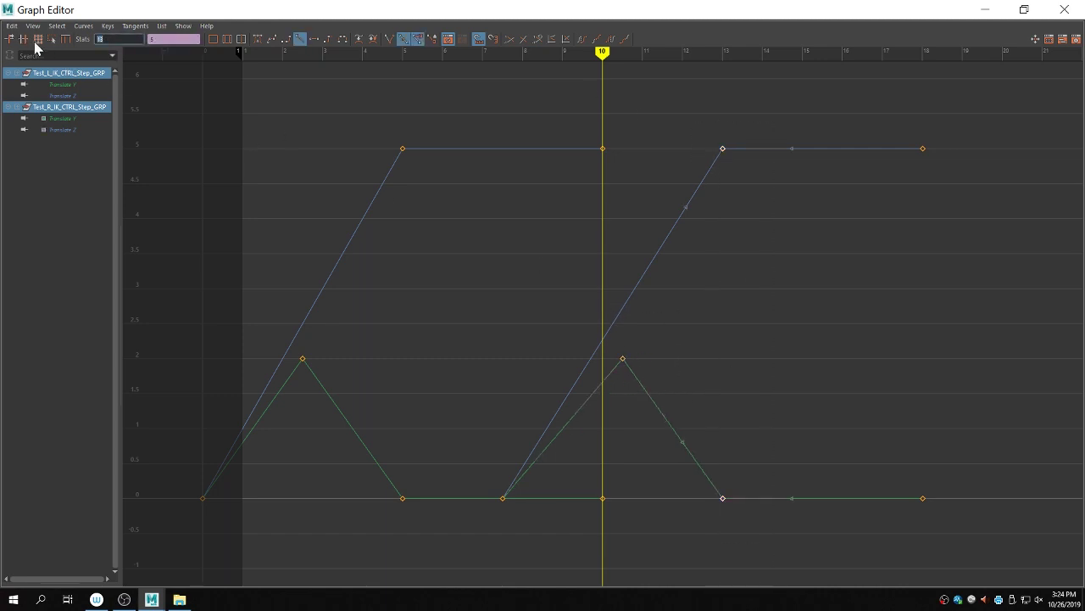
key(Return)
Step: Set the right group's last pair of keys to frame 17.5, correcting a first entry of 15
drag(846, 116, 983, 521)
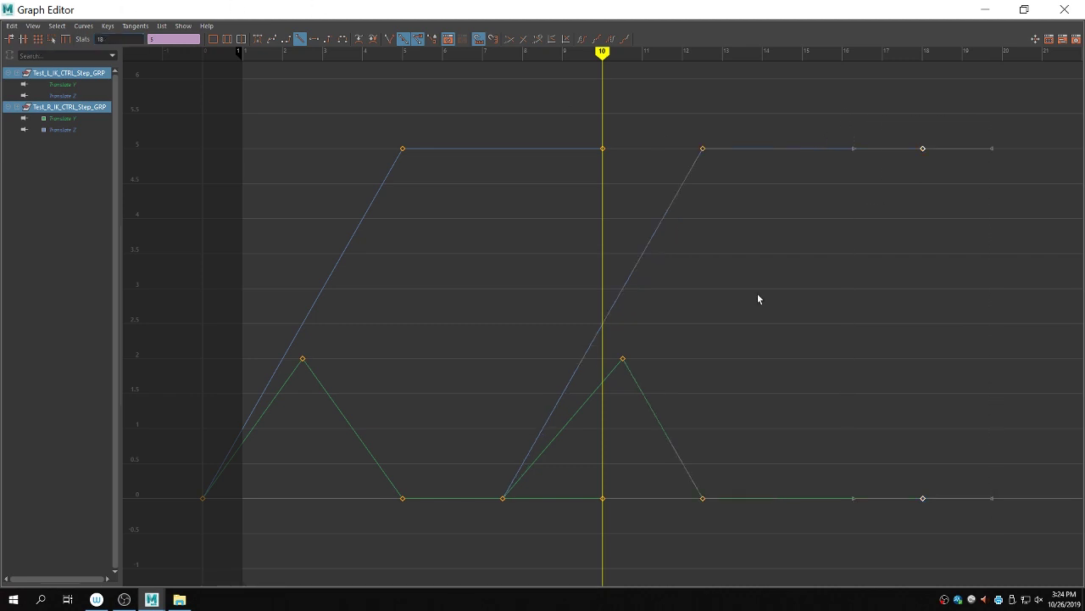
double_click(106, 39)
text(15)
key(Return)
click(537, 237)
drag(784, 136, 851, 509)
text(17)
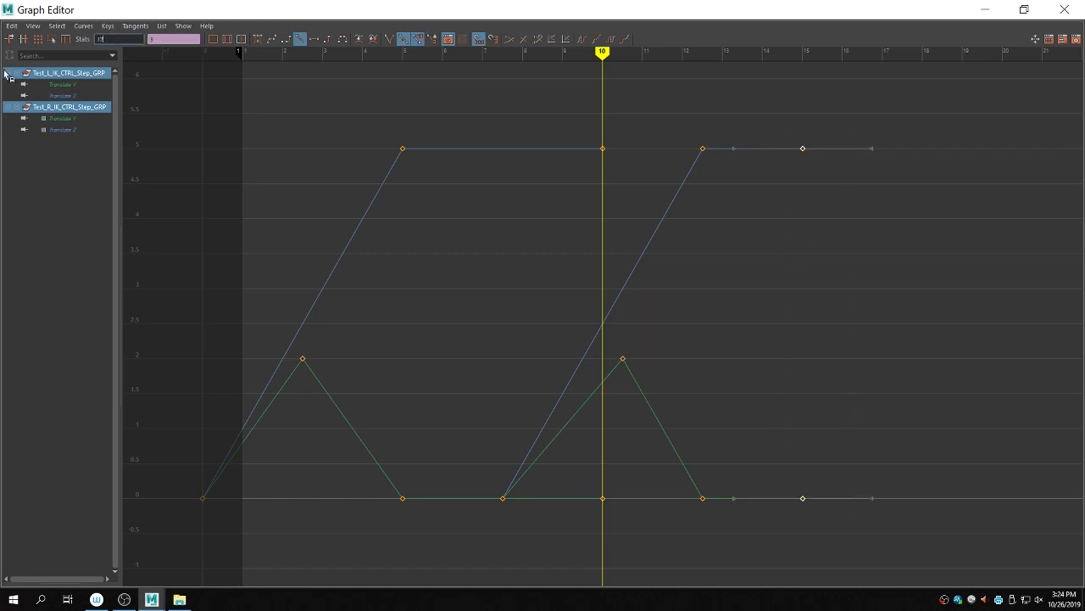
text(.5)
key(Return)
Step: Move the current time to frame 5 and compare the right group's first keys with the left group's landing keys
click(470, 334)
drag(481, 438, 548, 524)
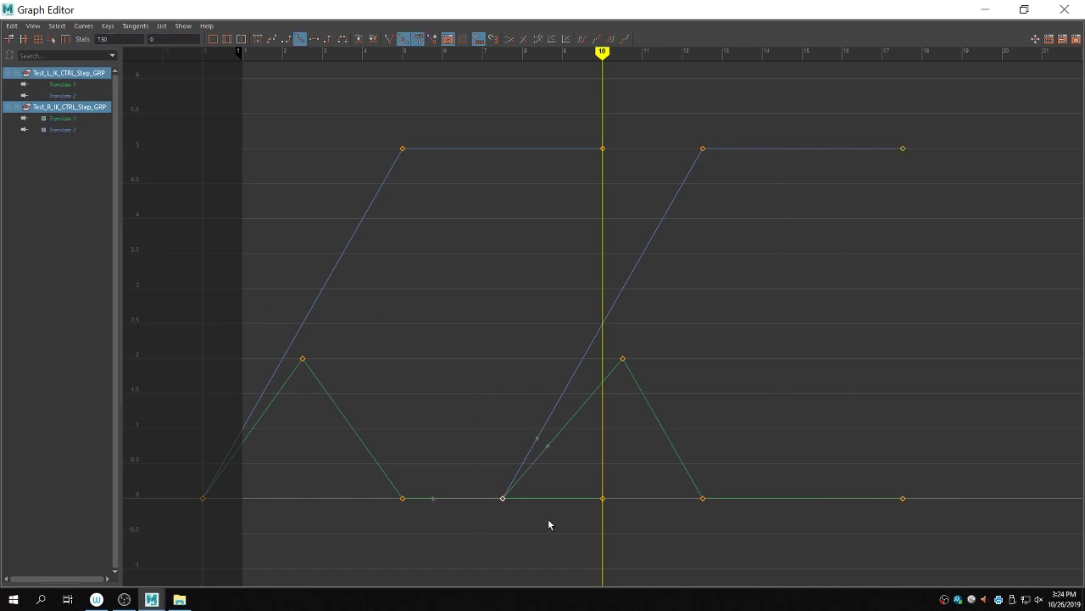
drag(539, 55, 489, 199)
click(483, 129)
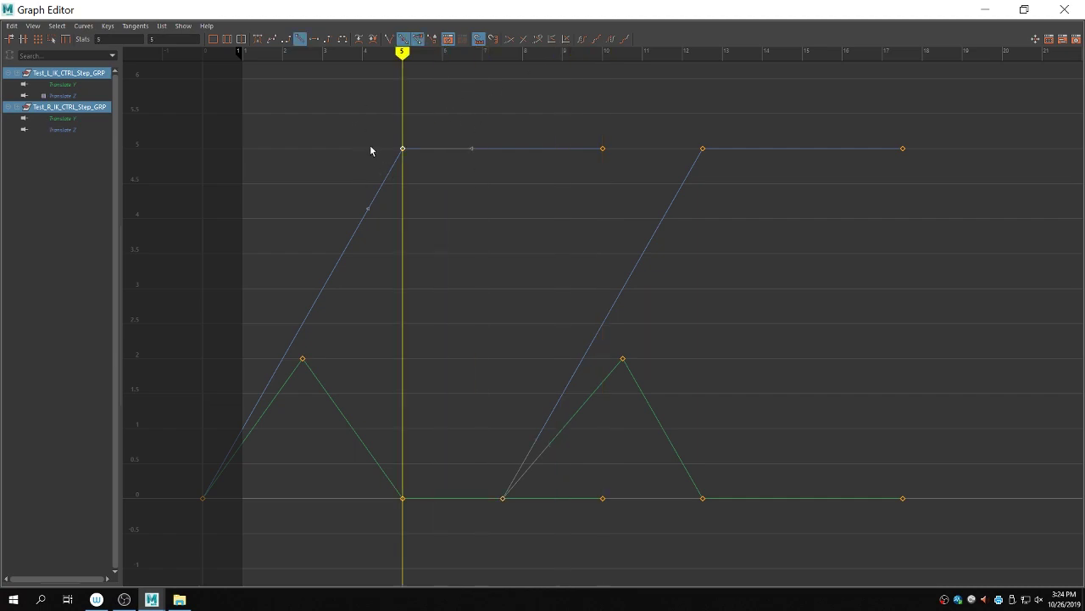
click(544, 248)
Step: Return to the viewport, test-move Test_Master_CTRL along Z, and set its Translate Z to 0
click(1028, 15)
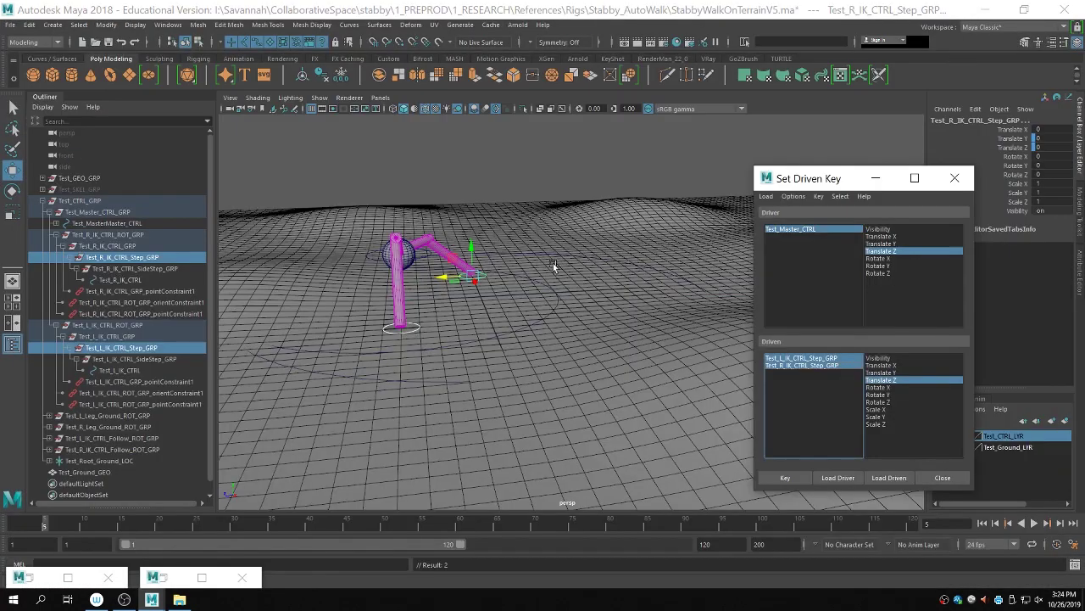
mouse_move(382, 300)
mouse_down()
mouse_move(516, 291)
mouse_move(382, 296)
mouse_move(437, 303)
mouse_move(401, 294)
mouse_up()
click(1049, 147)
text(5)
key(Return)
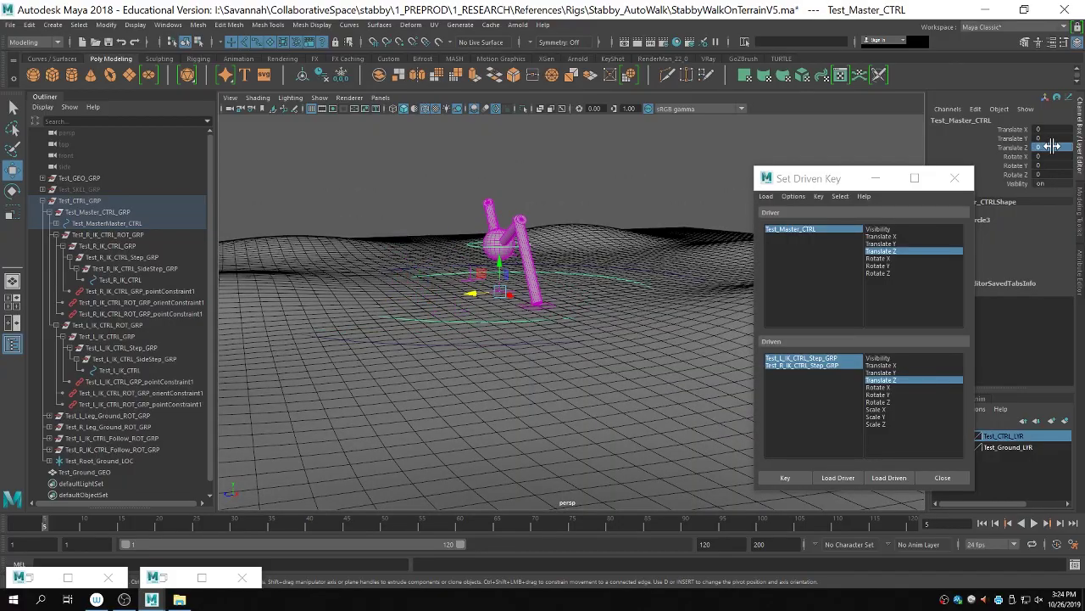
Step: View the rig from other angles, test the walk by moving Test_Master_CTRL along Z, and undo the move
alt+drag(589, 219, 634, 312)
click(203, 577)
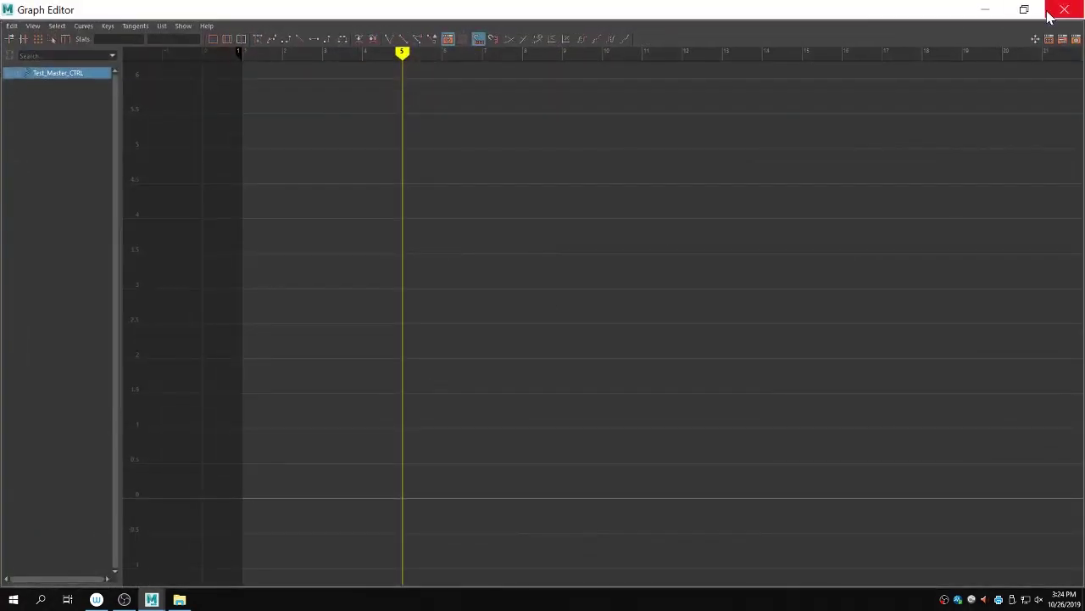
click(985, 9)
alt+drag(634, 279, 853, 391)
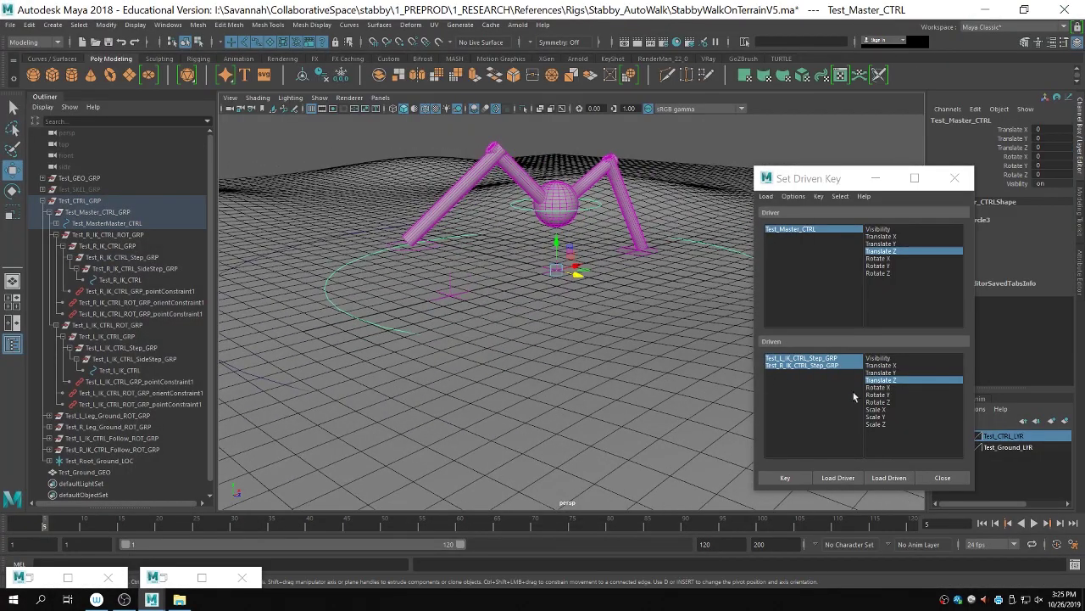
click(423, 339)
click(415, 335)
alt+drag(415, 335, 461, 319)
drag(609, 269, 642, 277)
key(ctrl+z)
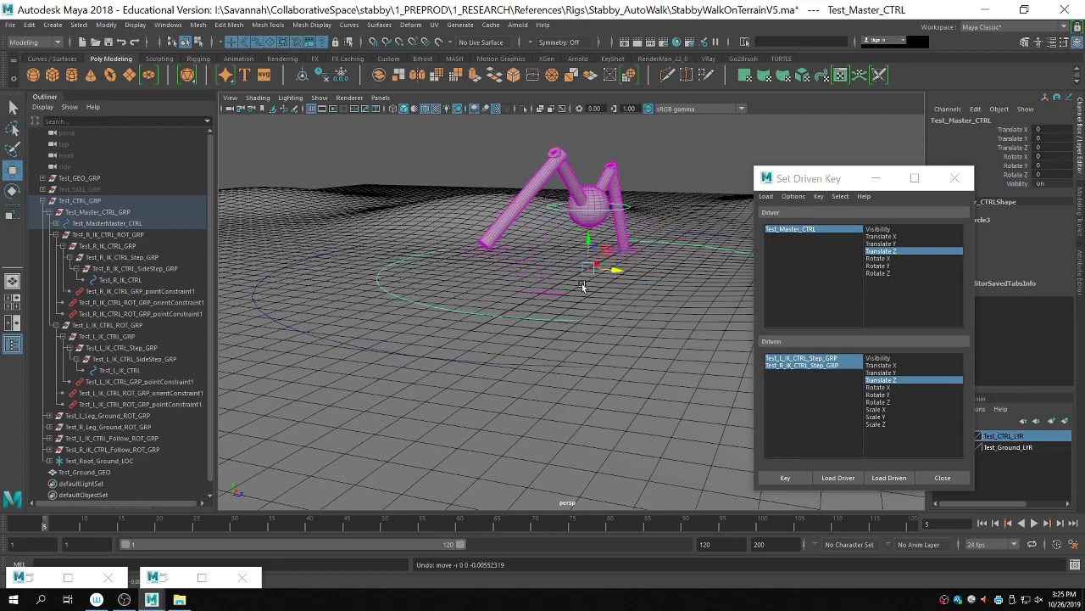
Step: Reopen the Graph Editor
click(202, 578)
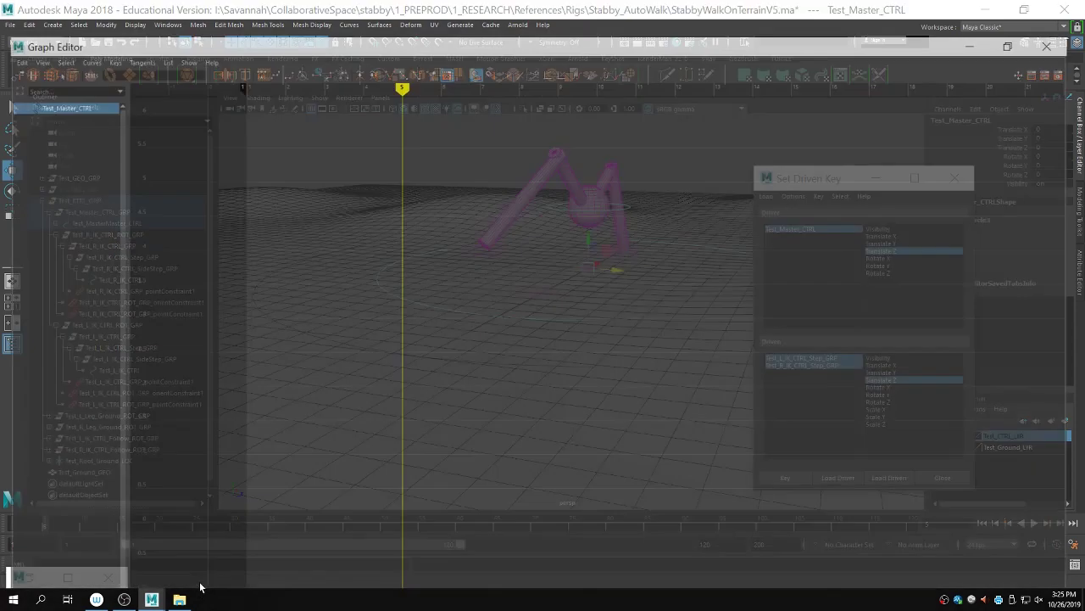
Step: Select both IK step groups among the driven objects and isolate the right step group's curves in the Graph Editor
click(985, 9)
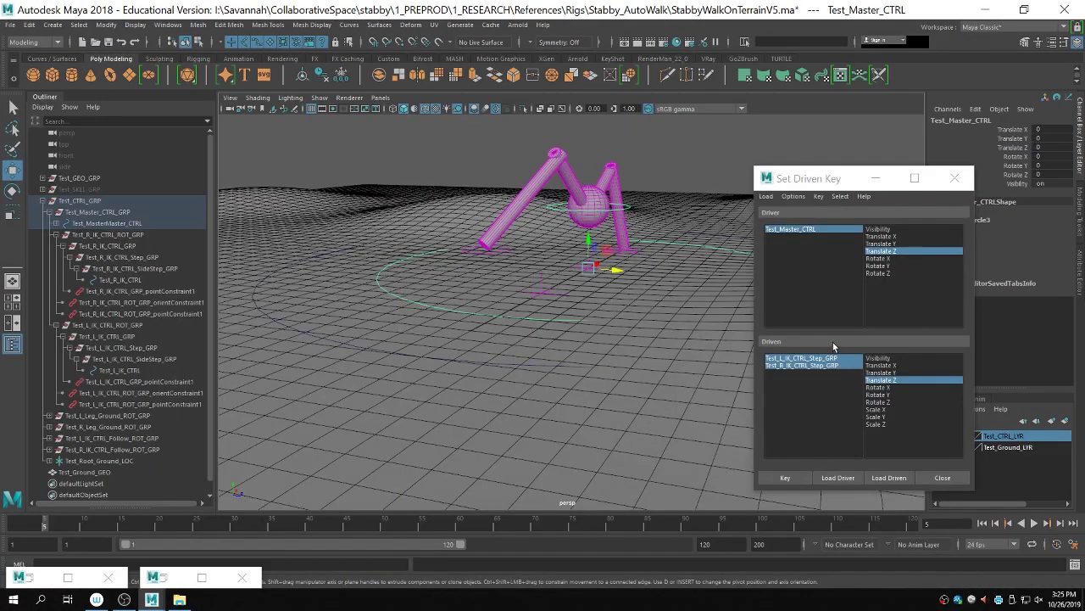
click(829, 359)
shift+click(830, 364)
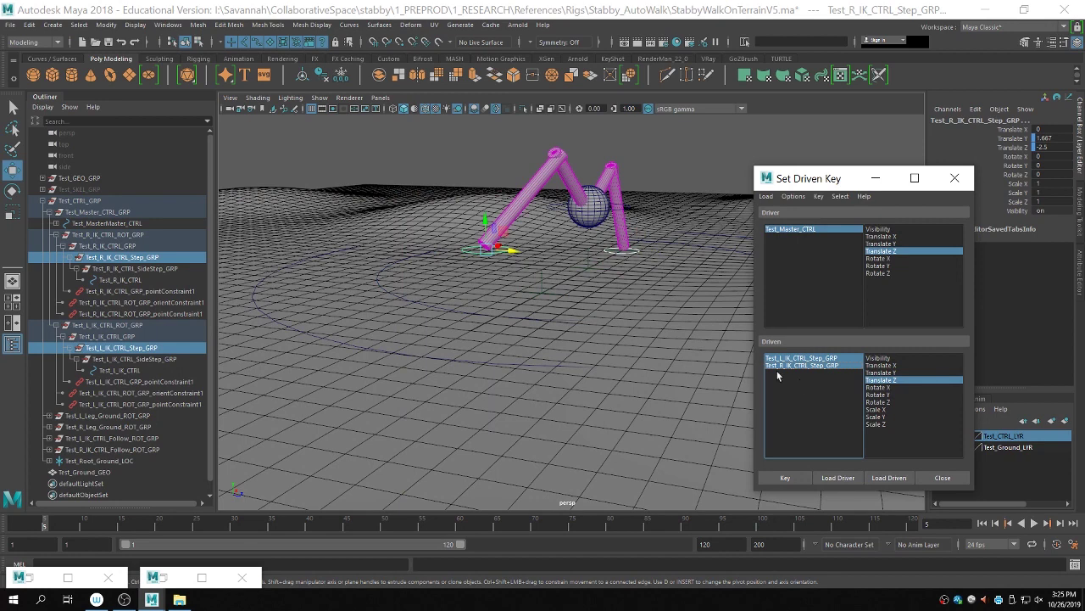
click(202, 578)
scroll(608, 361, down, 2)
scroll(744, 406, up, 1)
drag(918, 487, 577, 184)
click(43, 108)
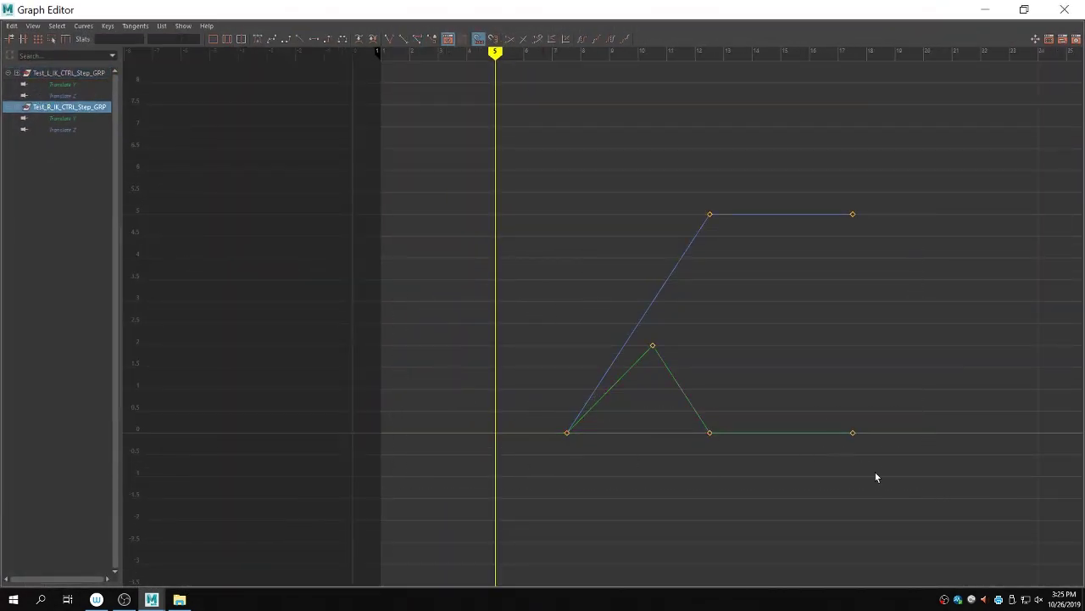
Step: Shift all of the right step group's Translate Y and Z keys earlier so the curves start at 5
drag(877, 478, 475, 162)
drag(703, 5, 511, 220)
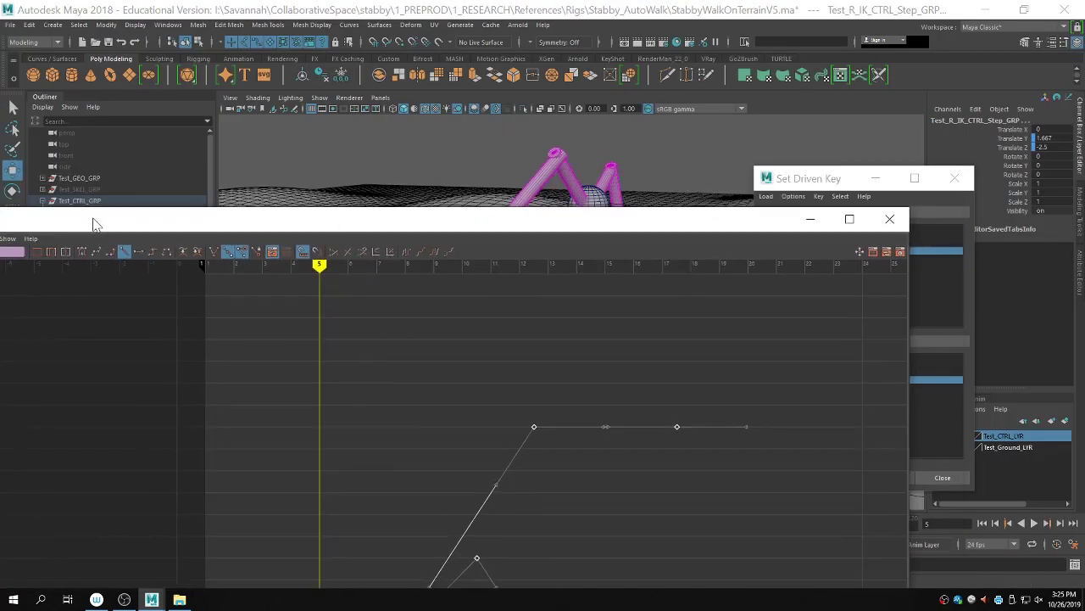
drag(93, 225, 318, 297)
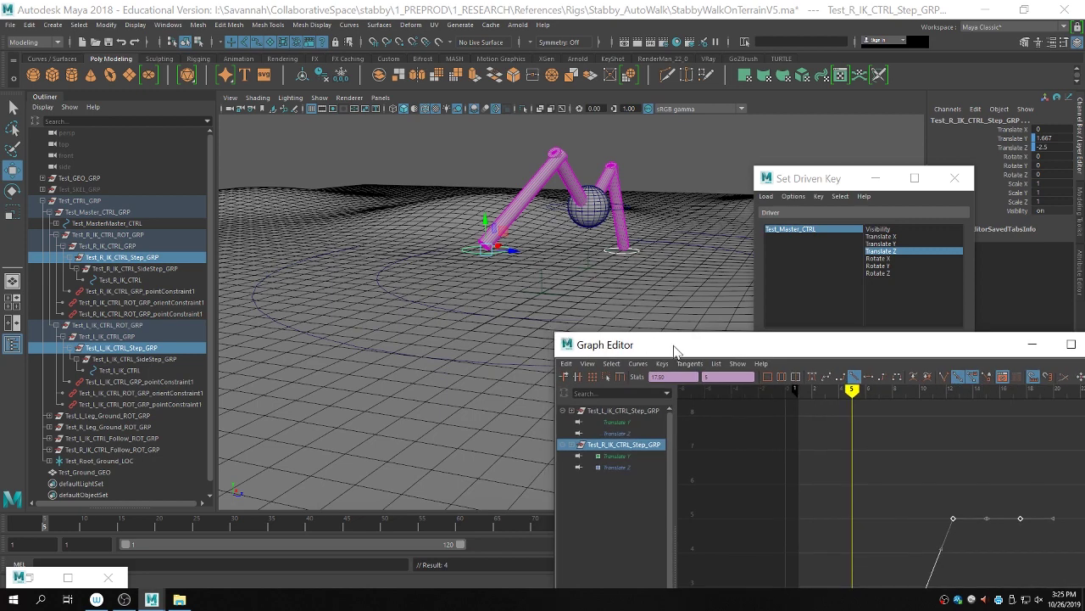
drag(675, 348, 16, 106)
alt+middle_drag(614, 352, 705, 363)
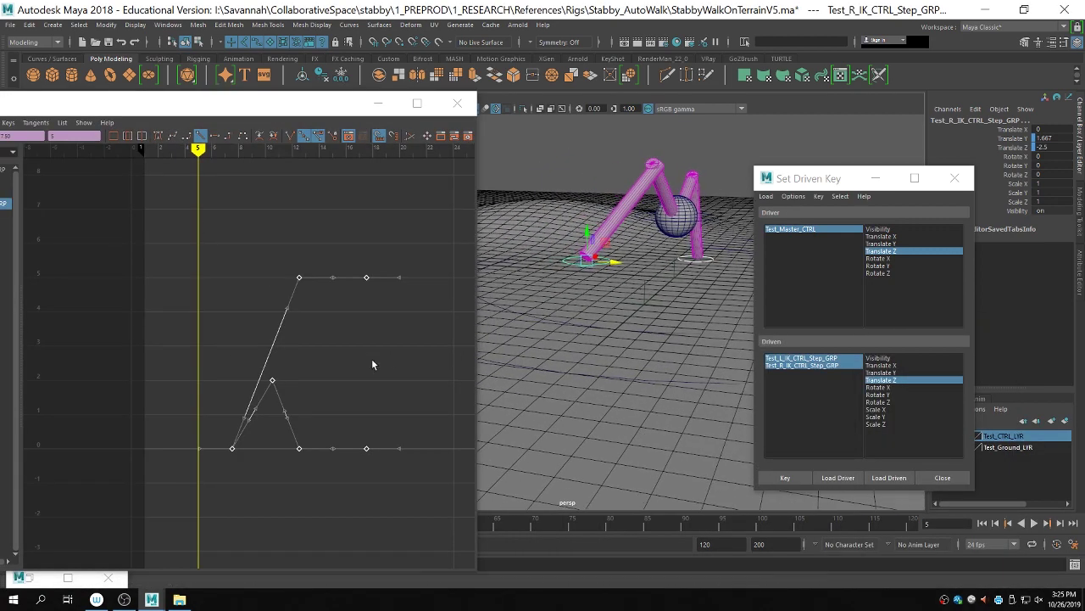
shift+drag(249, 411, 200, 396)
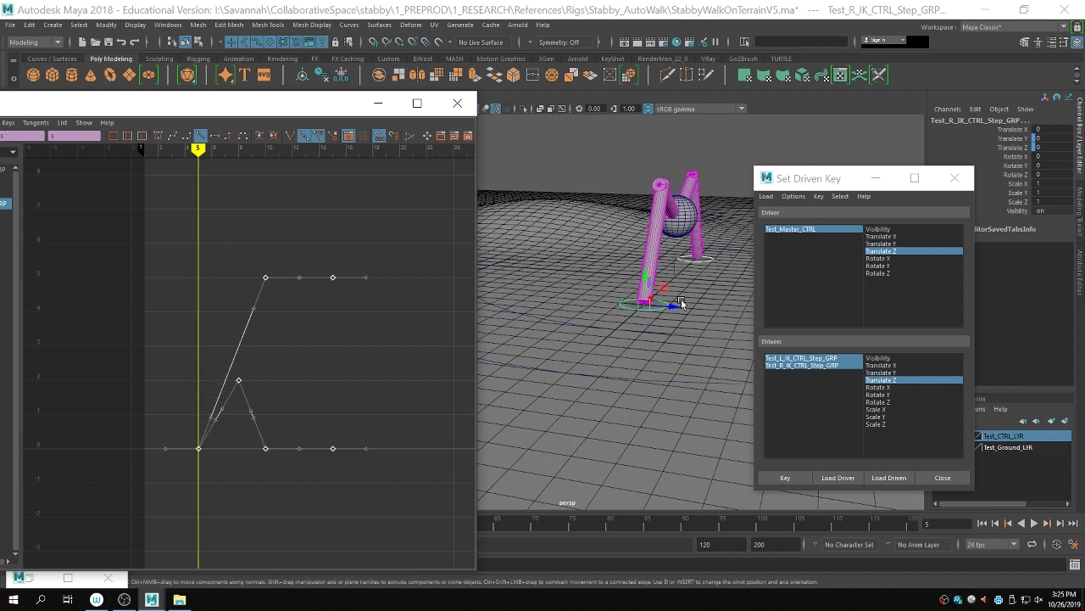
Step: Test the walk by moving the master control forward along Z several times, undoing each move
click(621, 324)
click(624, 329)
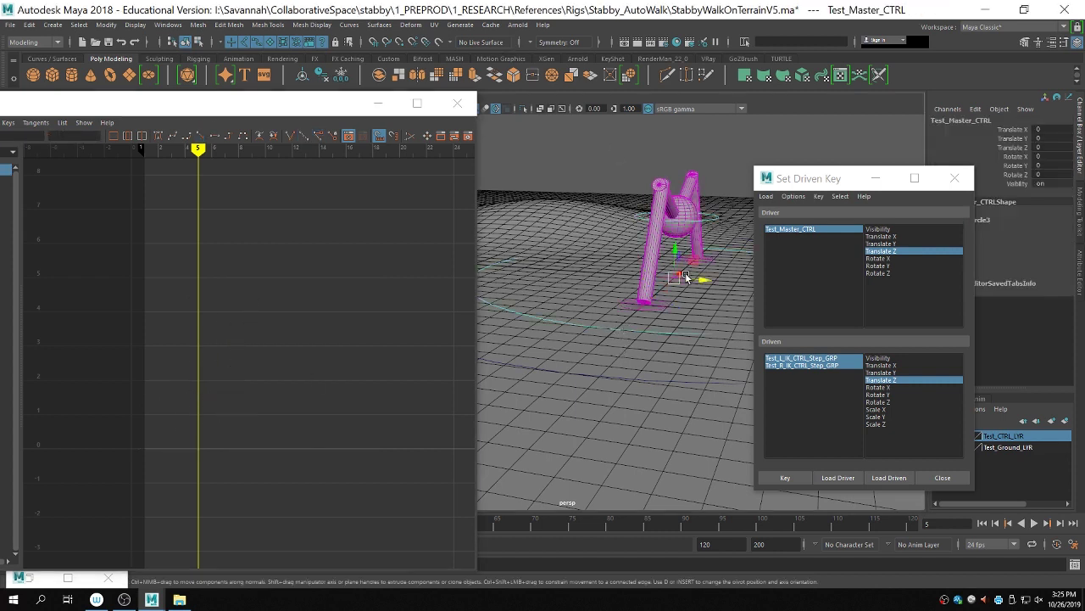
drag(697, 276, 764, 280)
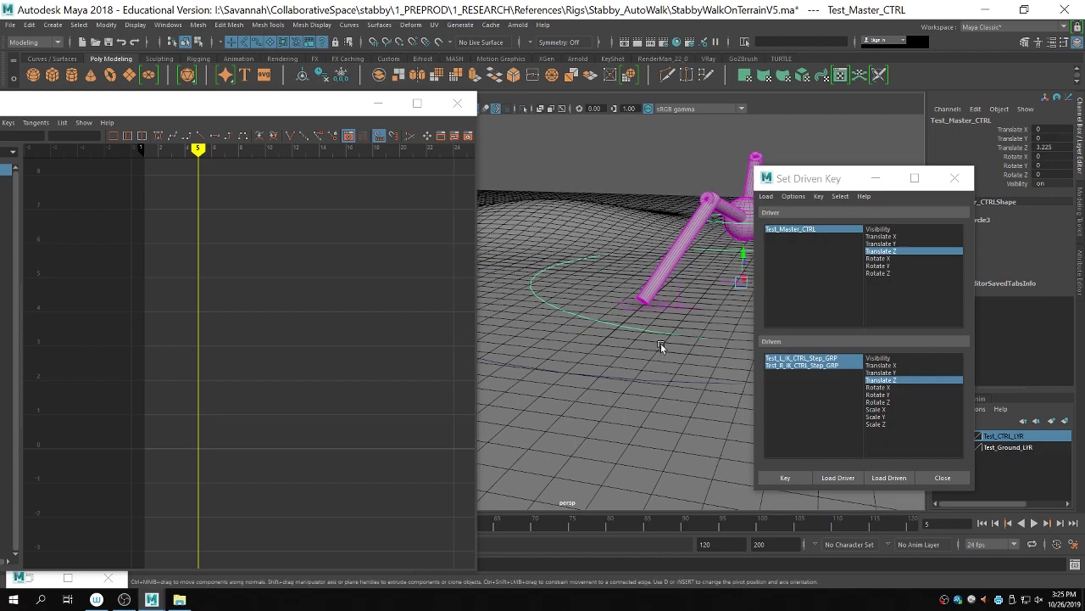
alt+drag(661, 344, 448, 289)
key(ctrl+z)
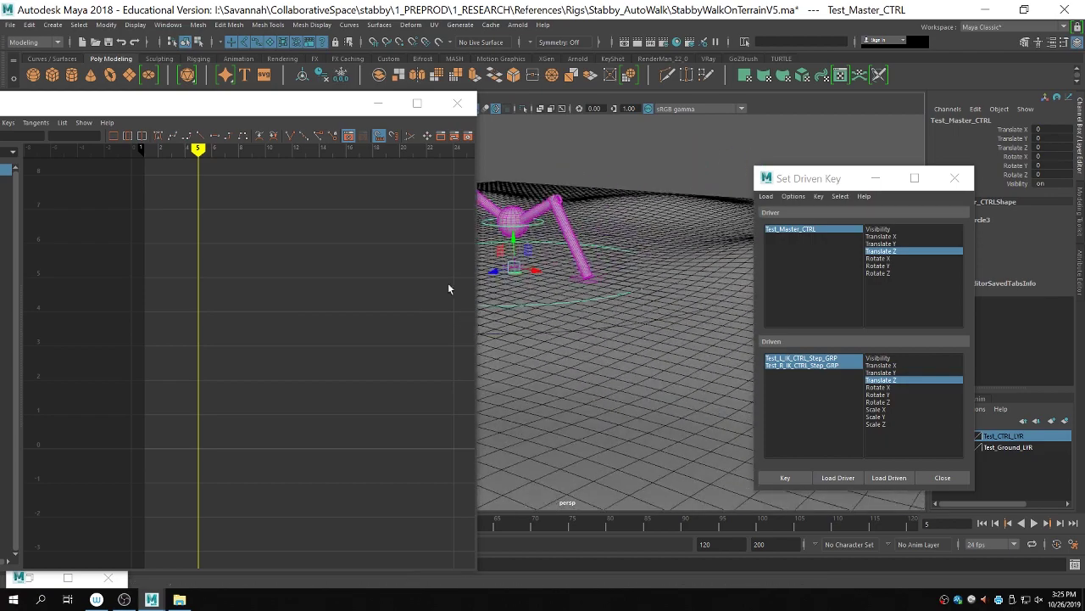
click(379, 103)
alt+drag(567, 276, 696, 246)
key(ctrl+z)
alt+drag(649, 279, 258, 299)
key(ctrl+z)
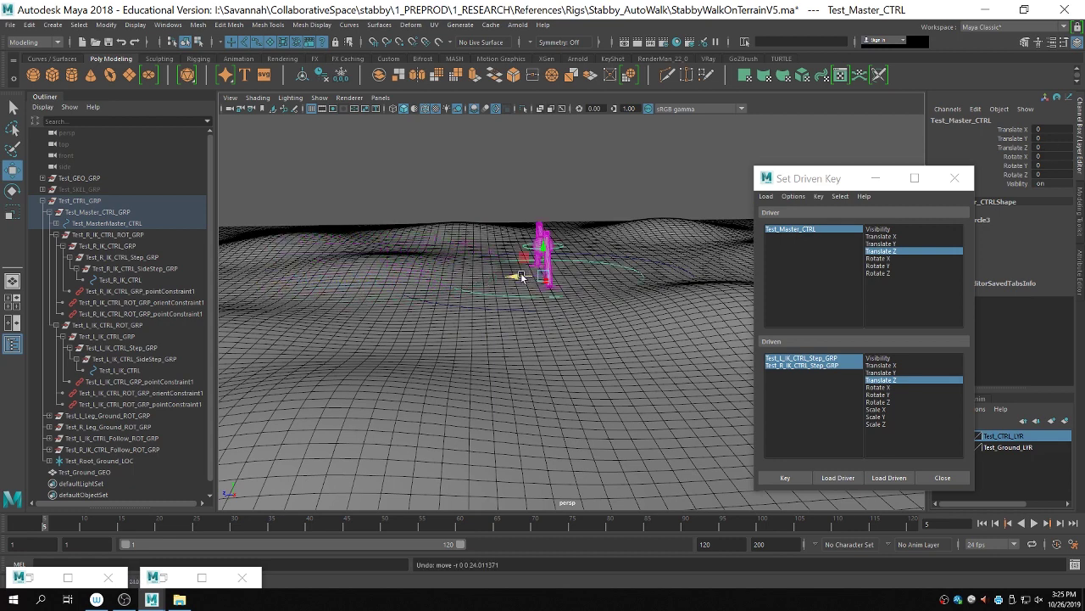
drag(521, 276, 379, 283)
key(ctrl+z)
Step: Reselect both driven IK step groups and isolate the left step group's curves in the Graph Editor
click(442, 238)
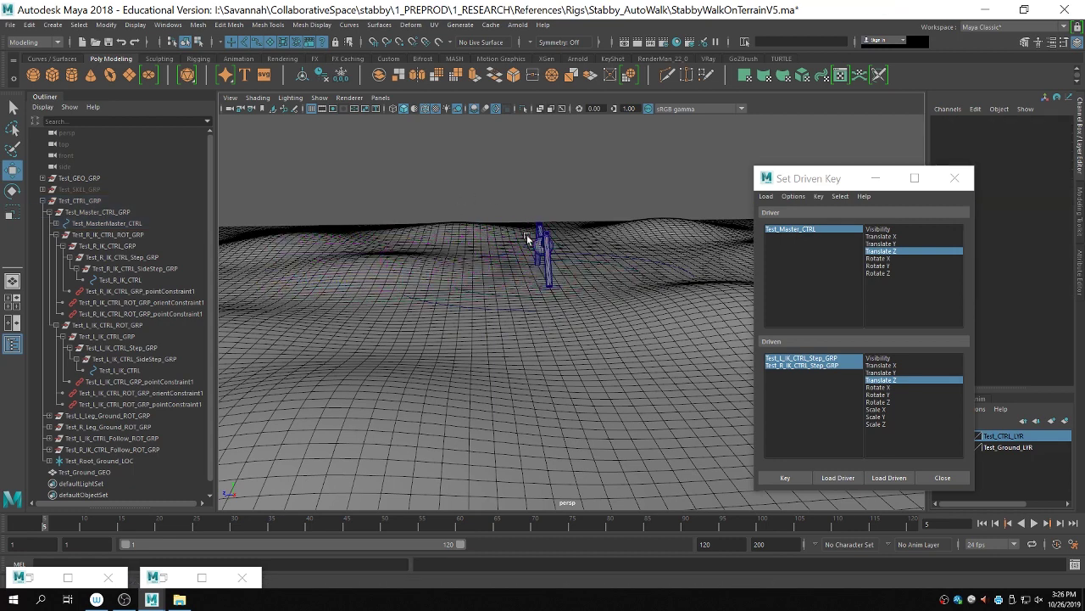
click(839, 358)
shift+click(825, 367)
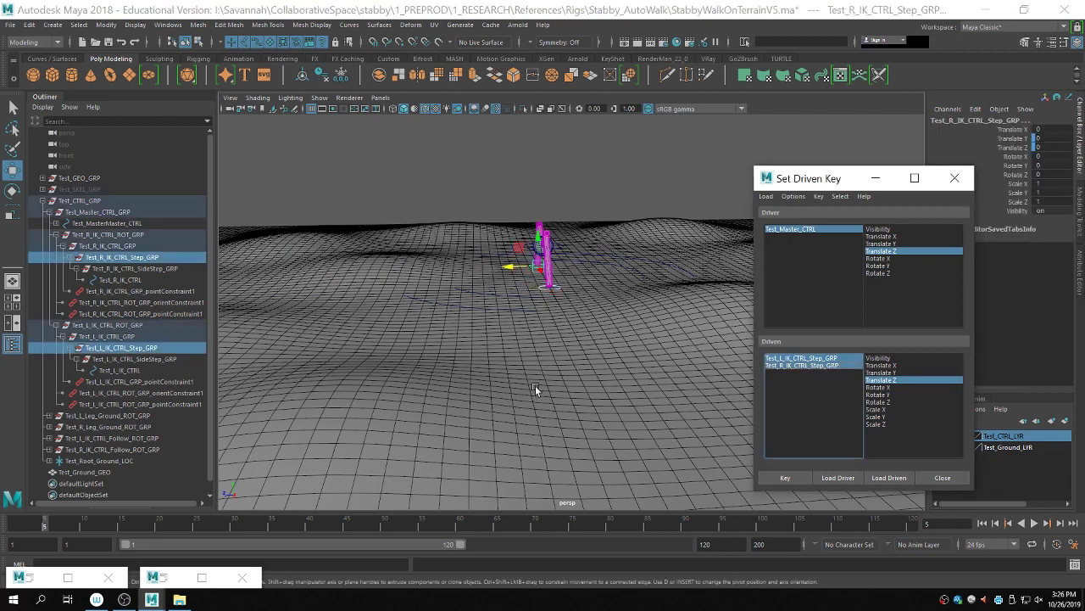
click(202, 575)
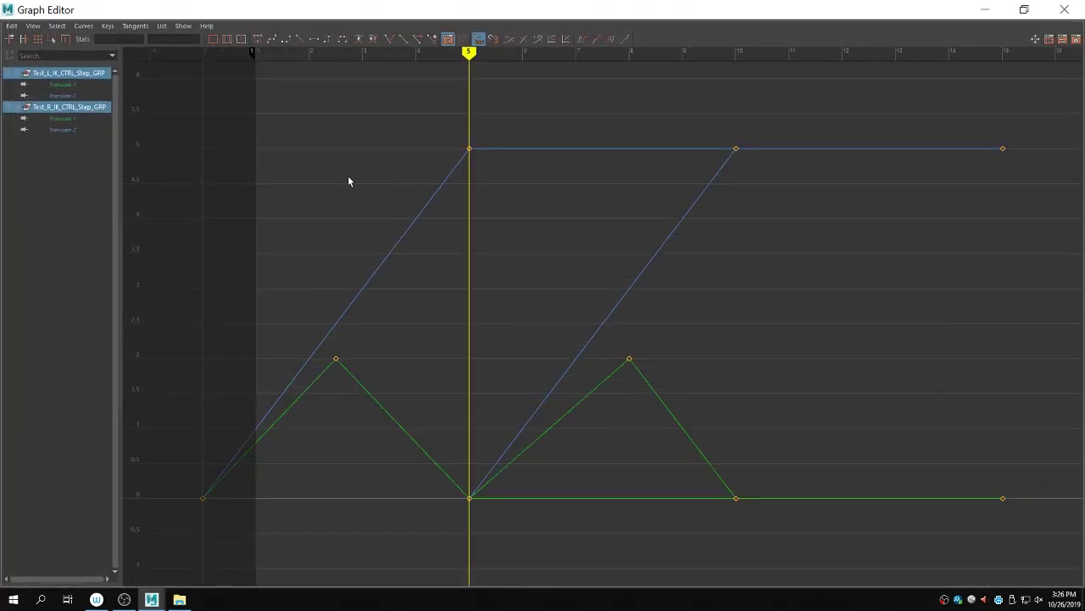
click(51, 75)
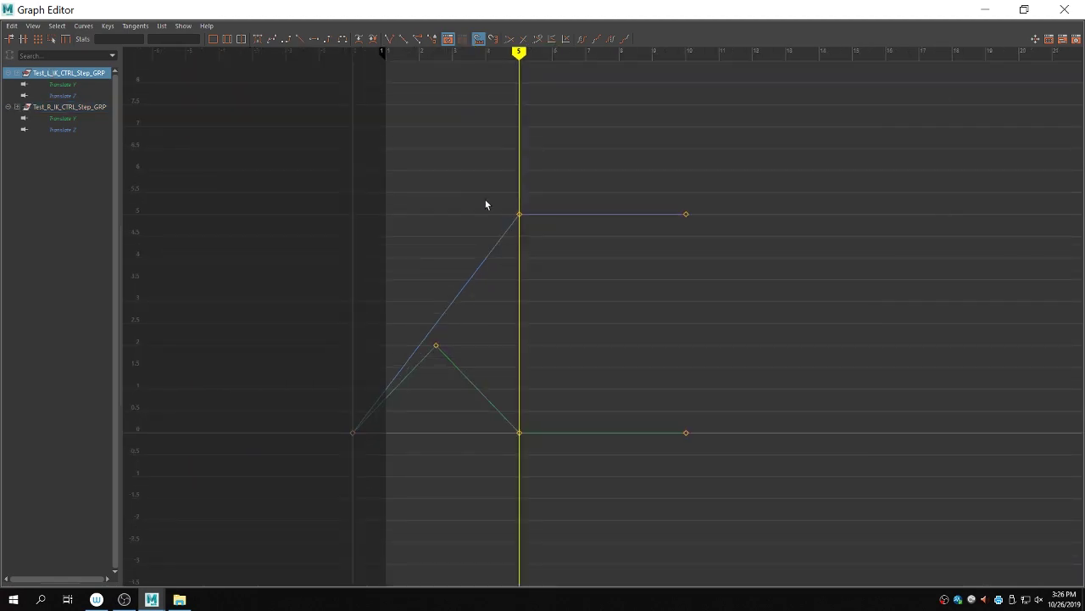
Step: Examine the peak, landing and end keys on the left step group's Translate Y and Z curves
drag(483, 198, 534, 450)
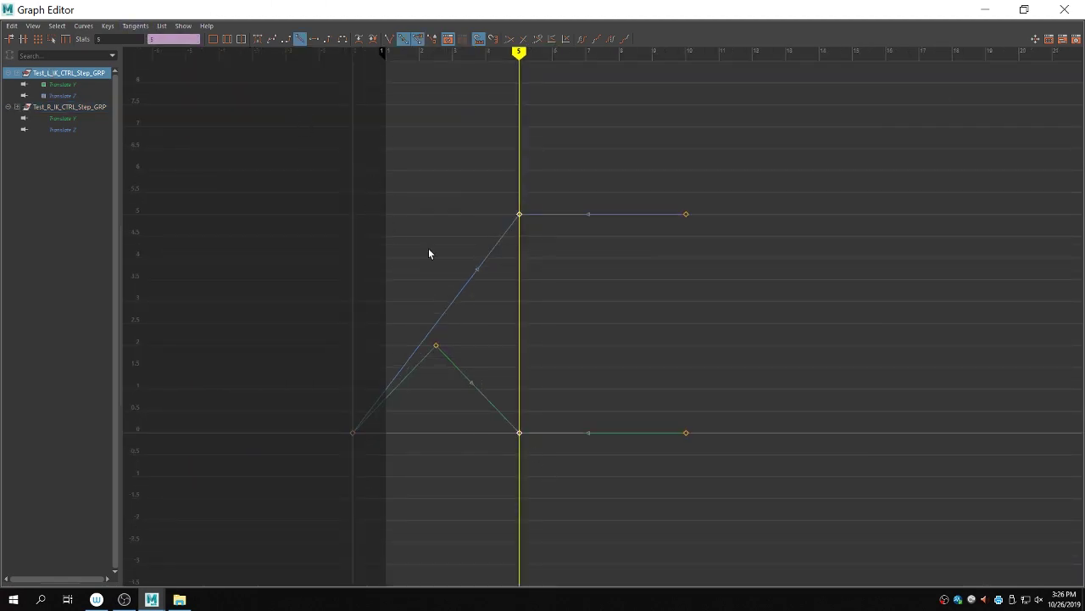
key(alt)
drag(646, 8, 482, 150)
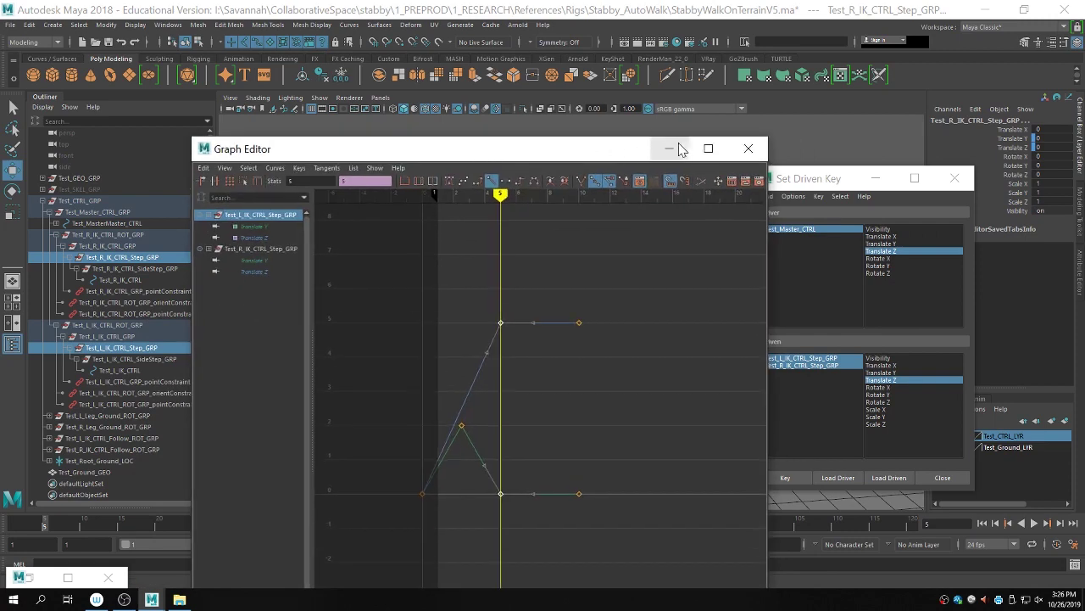
click(705, 151)
click(435, 346)
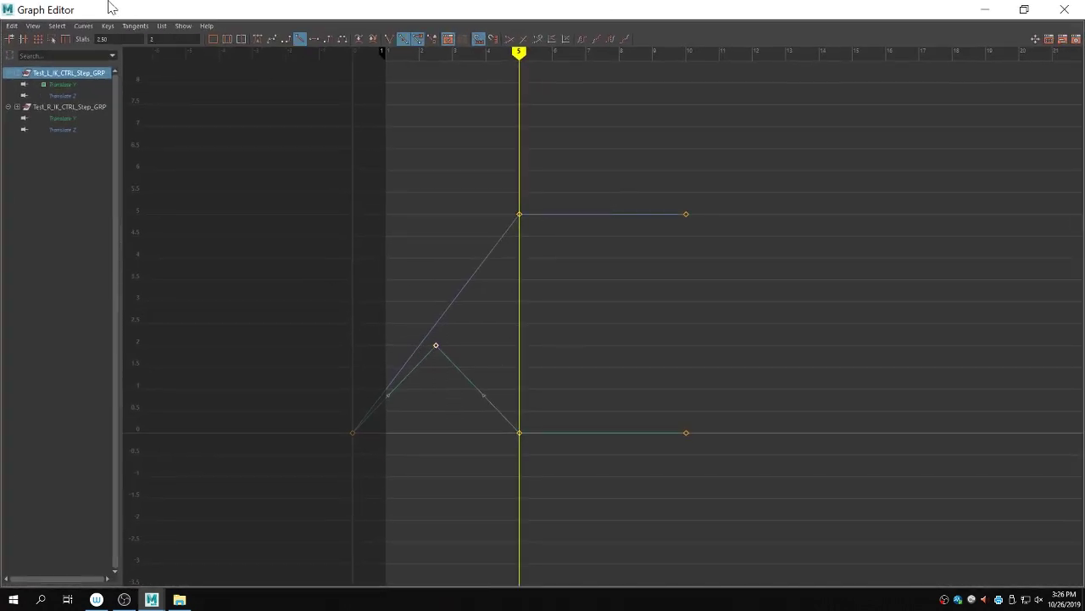
click(762, 305)
drag(768, 484, 339, 125)
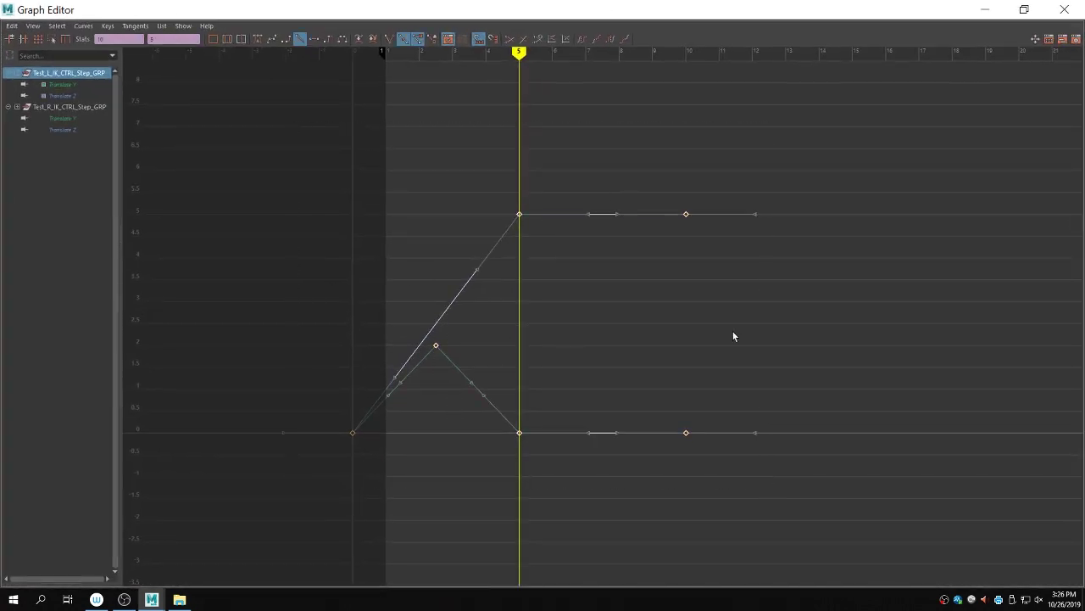
click(732, 330)
drag(323, 252, 484, 397)
click(368, 240)
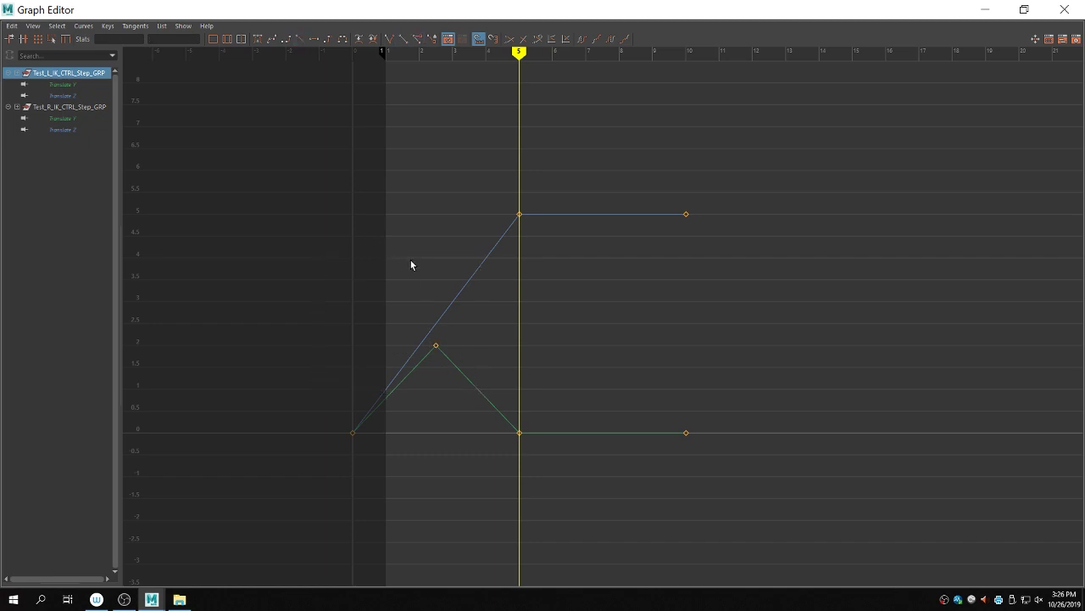
Step: Set the left step group's Translate Y peak key to time 1.25
click(436, 345)
drag(118, 39, 2, 61)
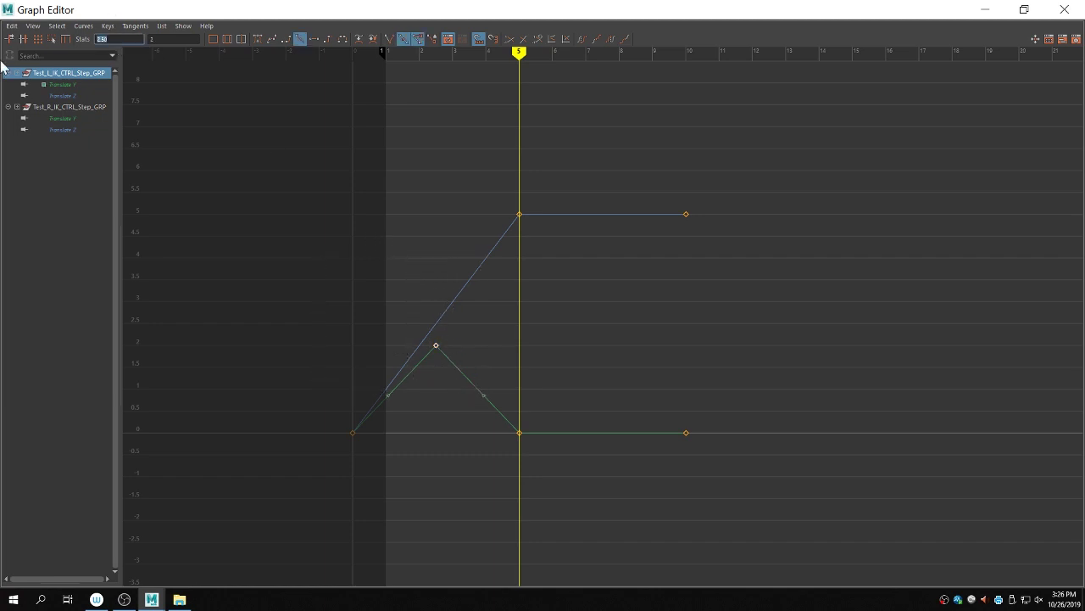
text(1.25)
key(Return)
Step: Move the left step group's landing keys on both curves to 2.5 and its last keys to 5
drag(466, 170, 575, 467)
text(2.5)
key(Return)
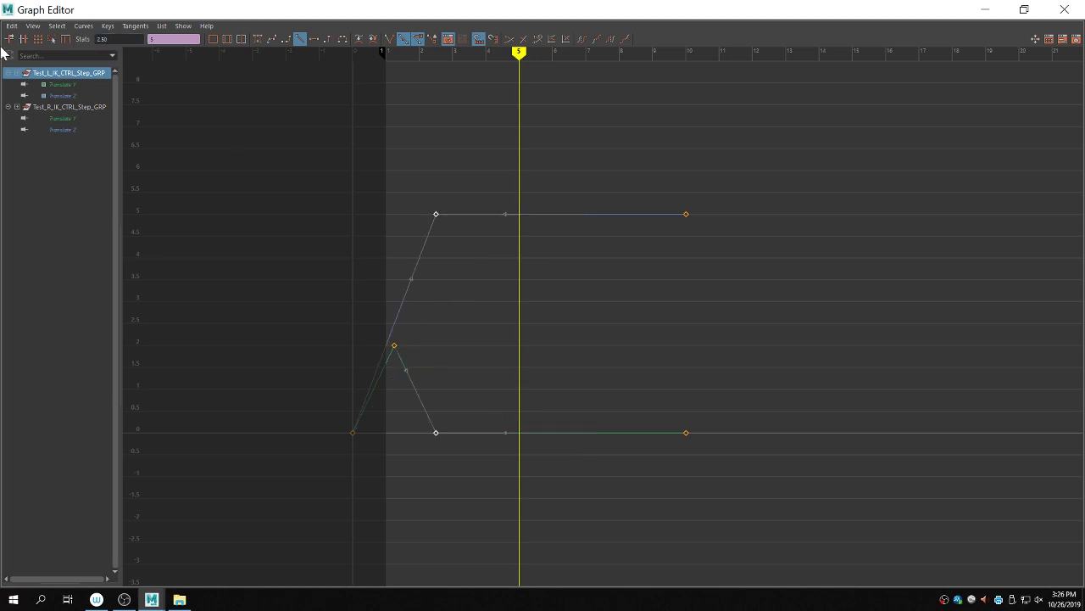
drag(677, 204, 759, 542)
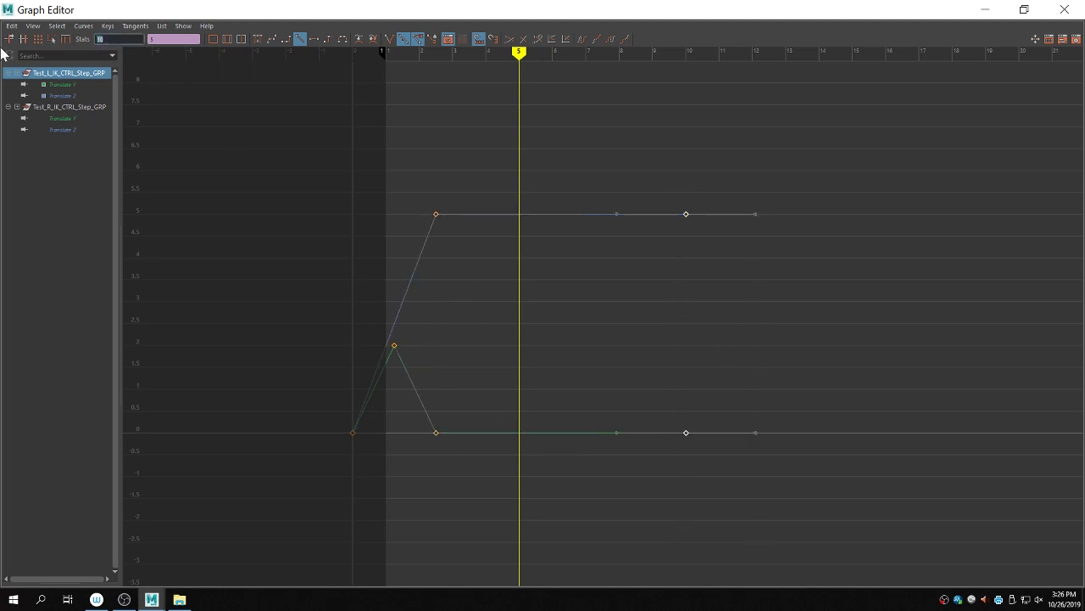
key(Return)
click(700, 313)
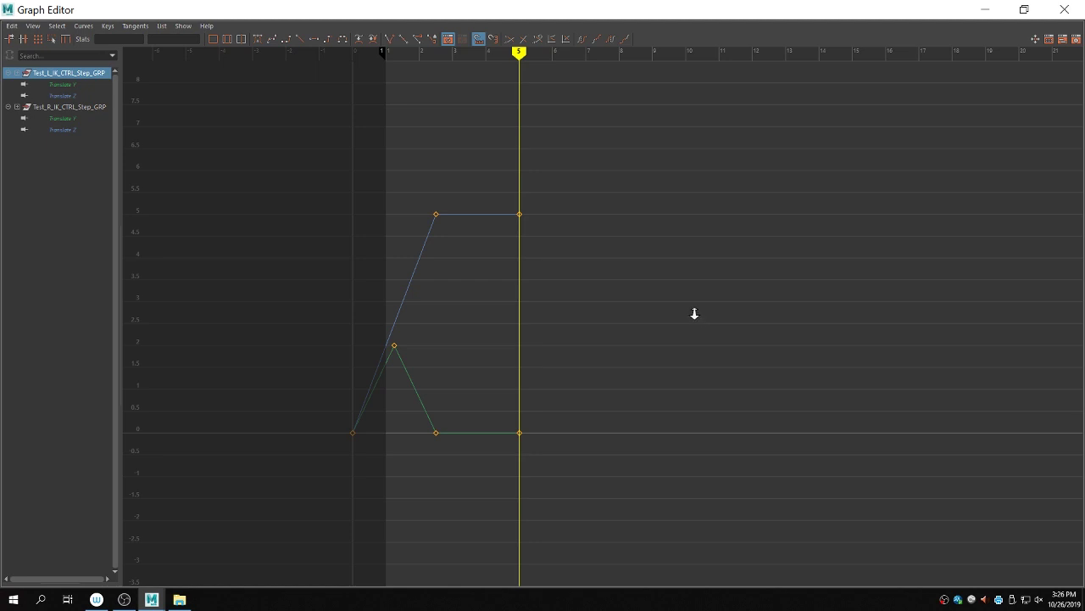
key(a)
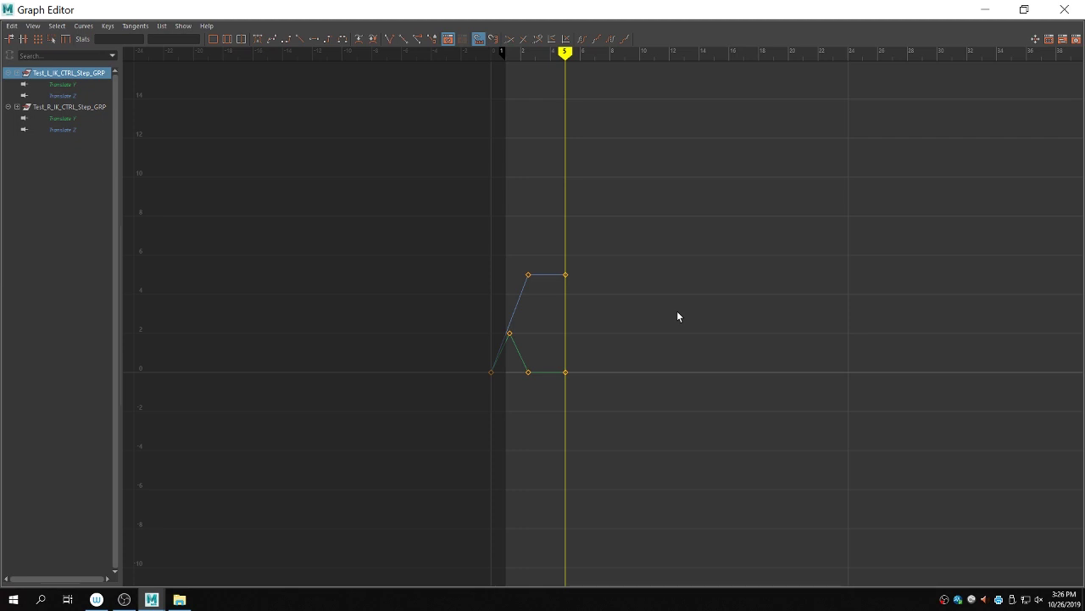
scroll(628, 306, up, 5)
scroll(628, 306, down, 3)
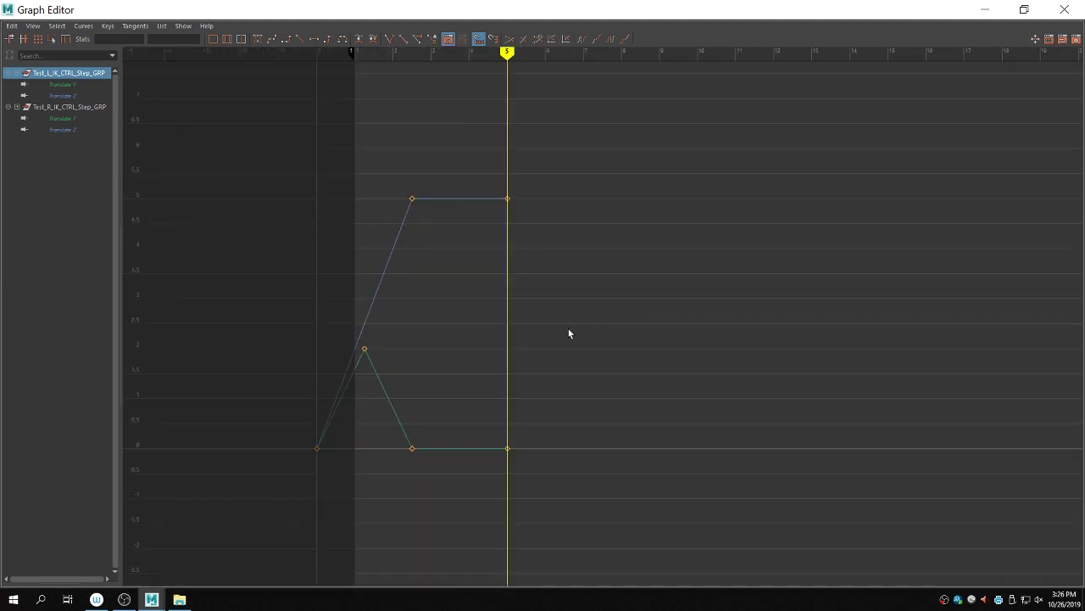
alt+middle_drag(507, 324, 666, 331)
drag(467, 150, 576, 373)
drag(520, 351, 603, 386)
Step: Display the right step group's curves and examine the timing of their start, peak and end keys
click(46, 107)
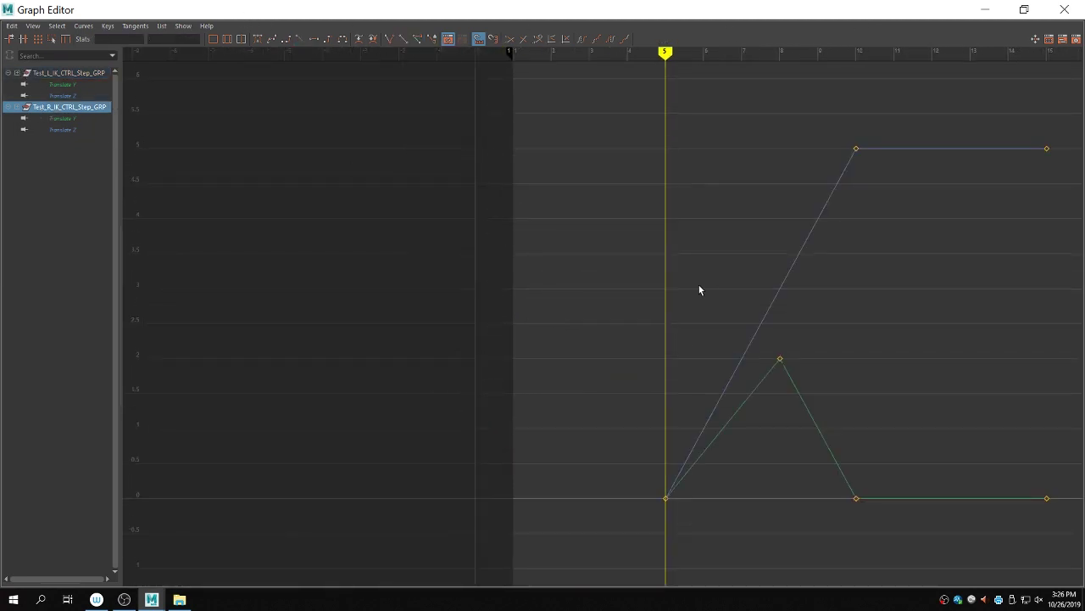
scroll(699, 290, down, 3)
alt+middle_drag(709, 291, 509, 257)
drag(489, 264, 530, 326)
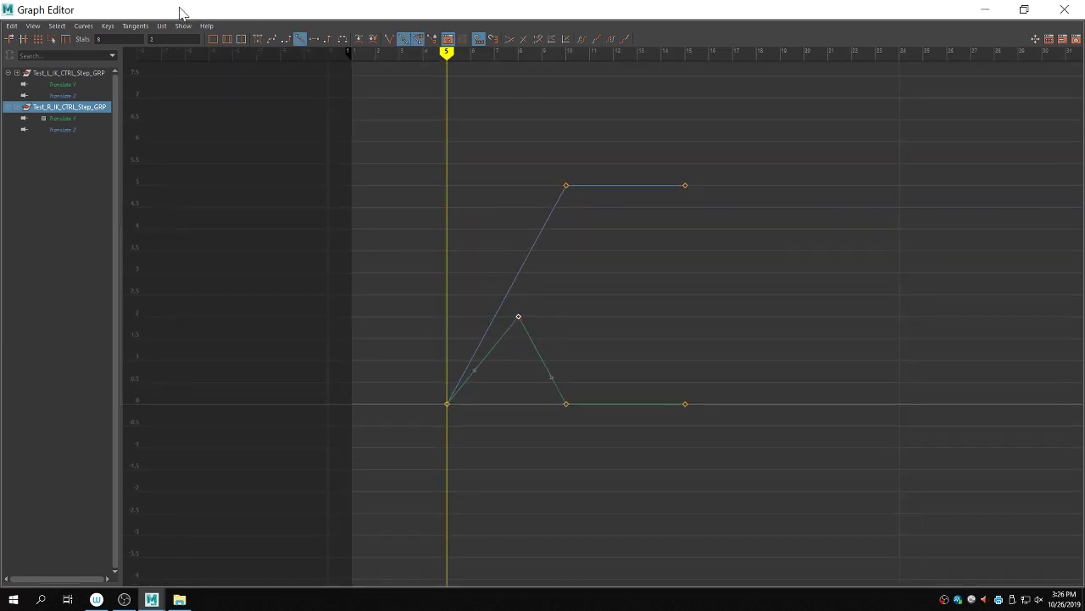
drag(114, 39, 0, 40)
drag(378, 117, 806, 436)
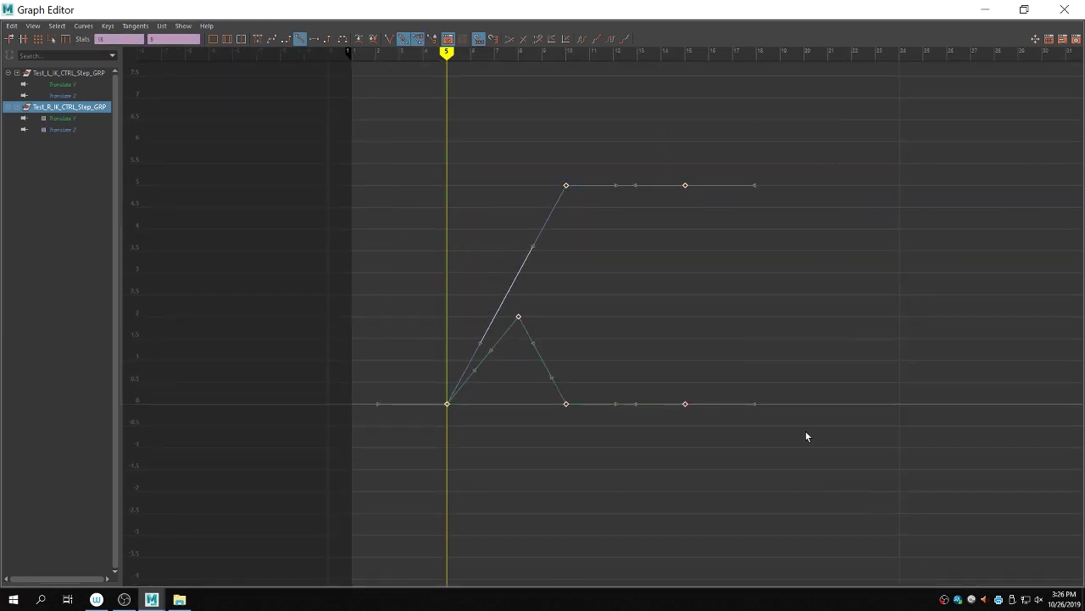
click(412, 332)
drag(421, 383, 472, 414)
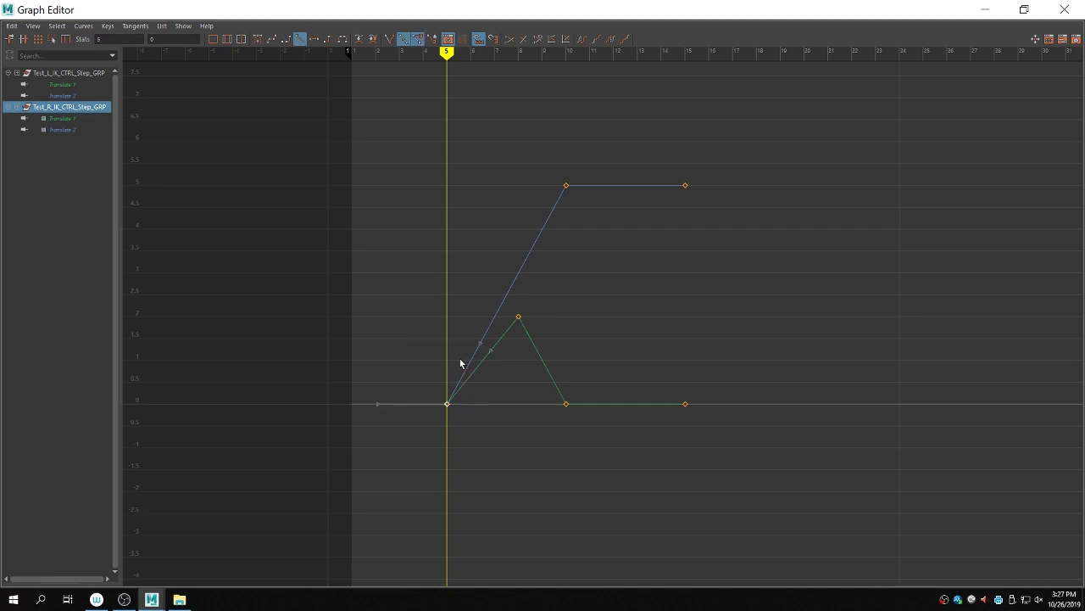
click(383, 297)
Step: Shift all of the right step group's keys earlier so both curves start at 1
drag(824, 495, 428, 129)
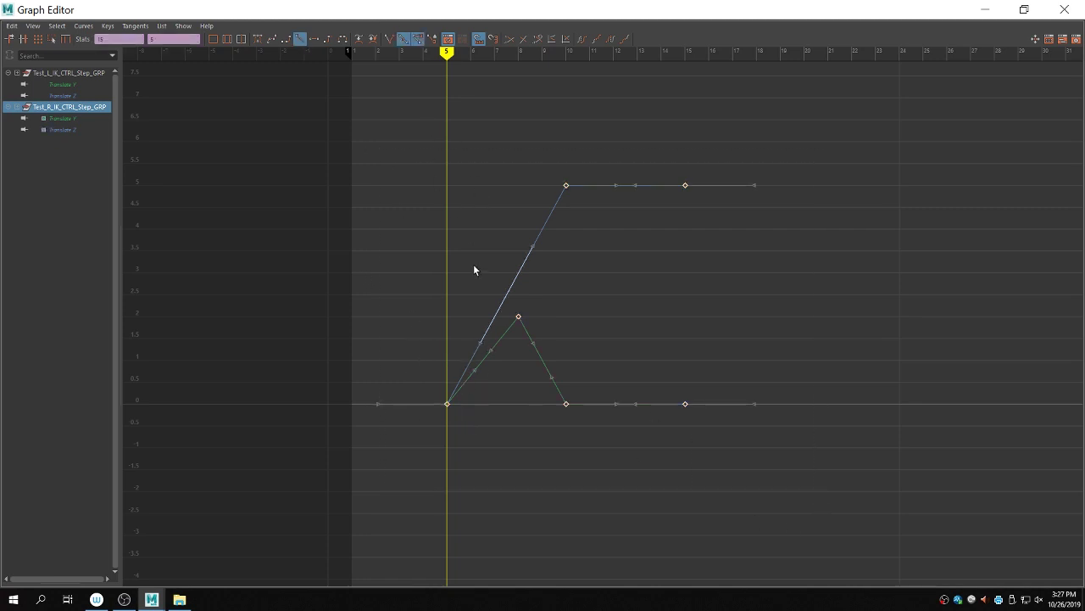
click(449, 403)
click(770, 385)
drag(833, 450, 347, 155)
shift+middle_drag(523, 259, 427, 271)
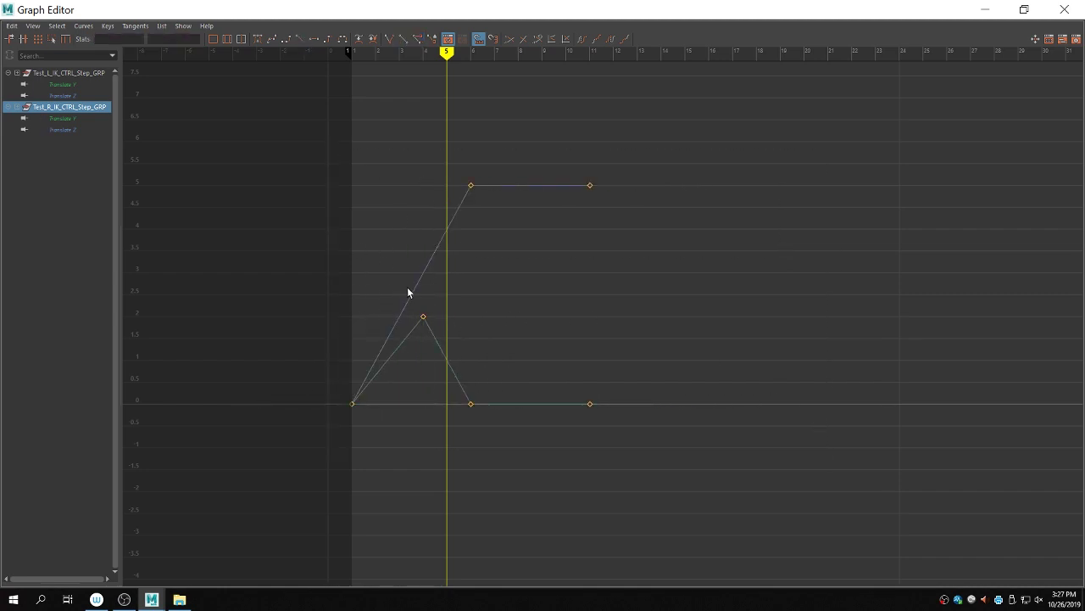
Step: Place the time marker on the right step group's peak at 4 and landing at 6, and display the left group's curves for comparison
click(127, 50)
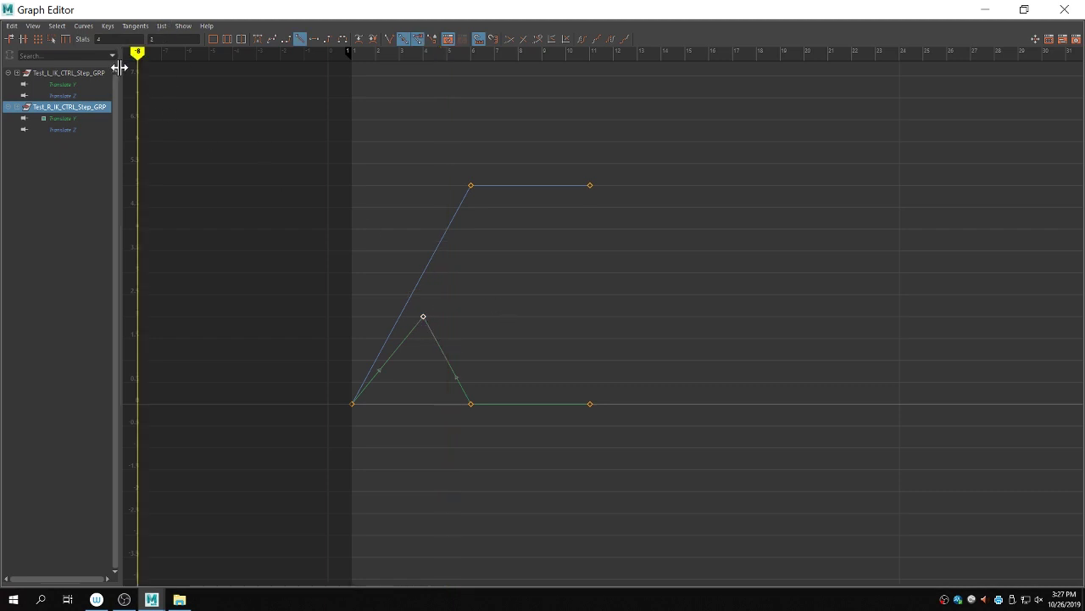
drag(137, 56, 424, 121)
click(503, 227)
drag(419, 320, 426, 322)
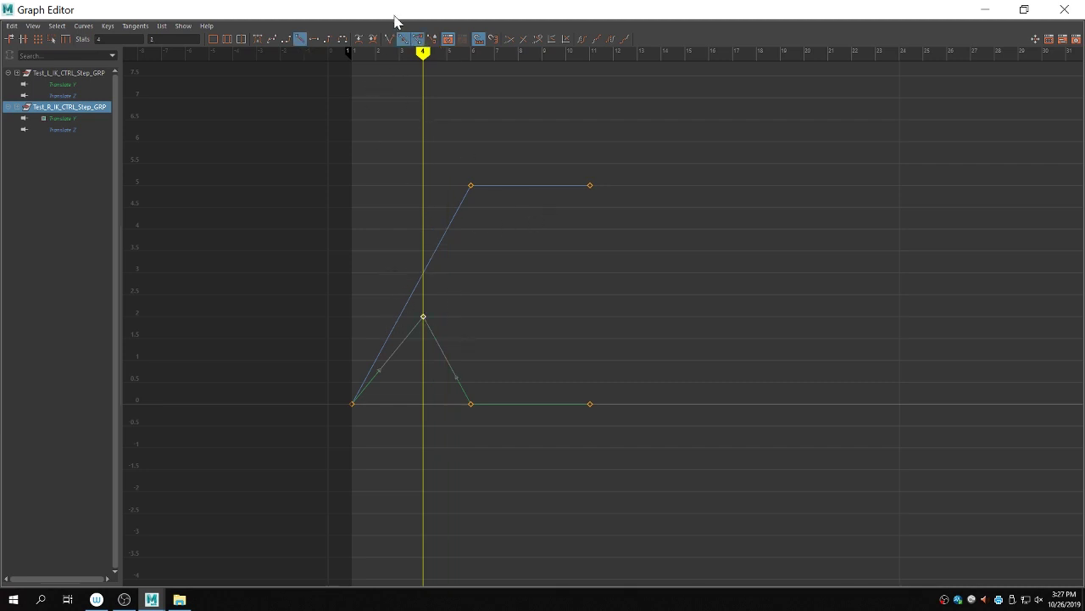
drag(421, 51, 470, 52)
click(67, 74)
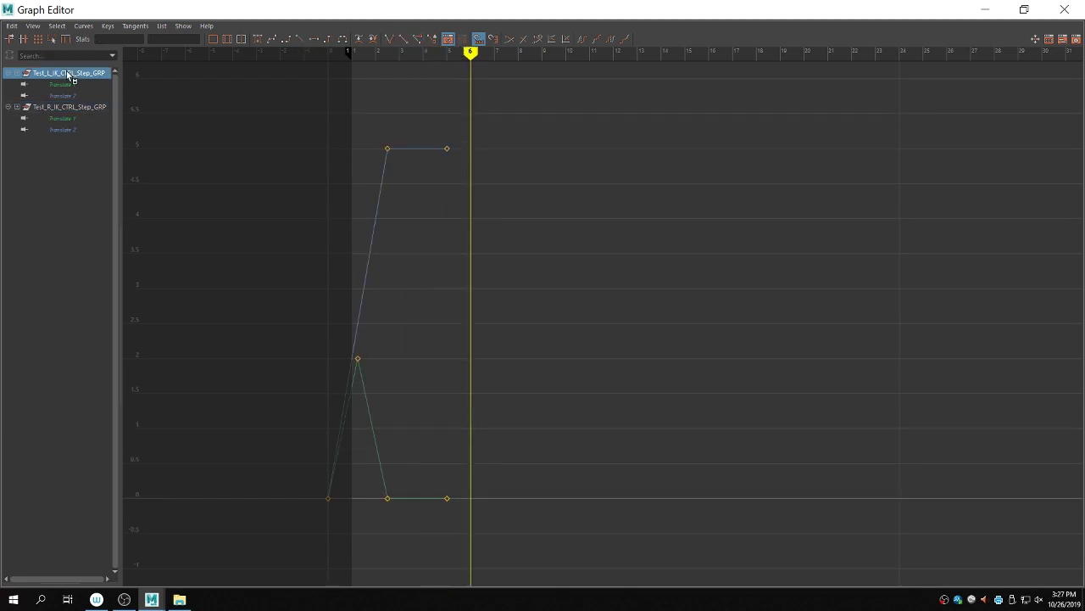
Step: Move the peak key of the right step group's Translate Y curve to 1.25
shift+click(68, 108)
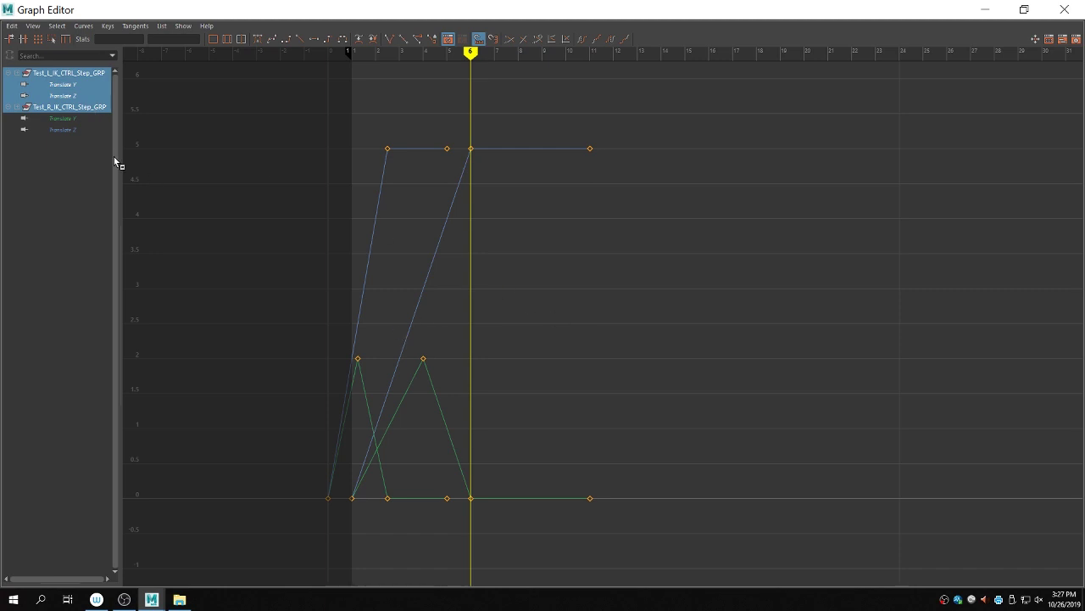
click(77, 109)
drag(390, 340, 439, 376)
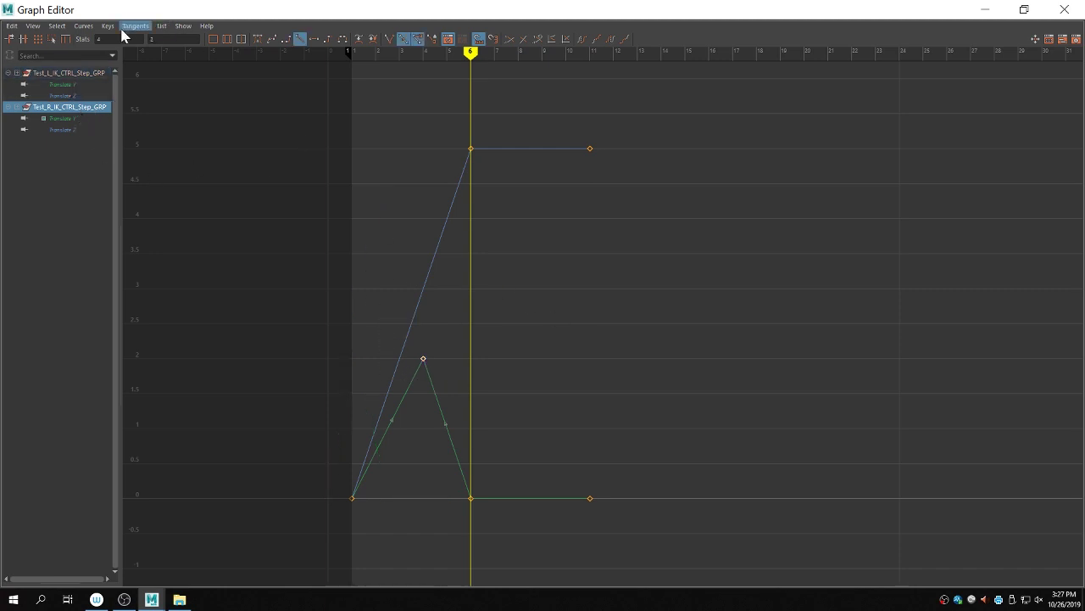
drag(114, 38, 0, 61)
text(1.25)
key(Return)
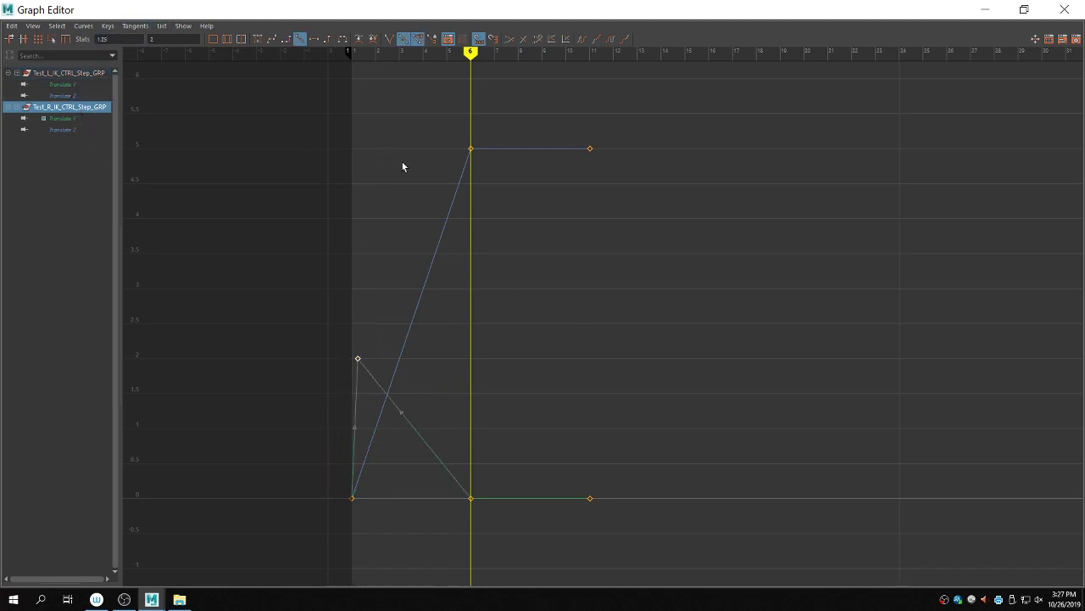
Step: Move the right step group's landing keys on both curves to 2.5 and its last keys to 5
drag(436, 138, 484, 500)
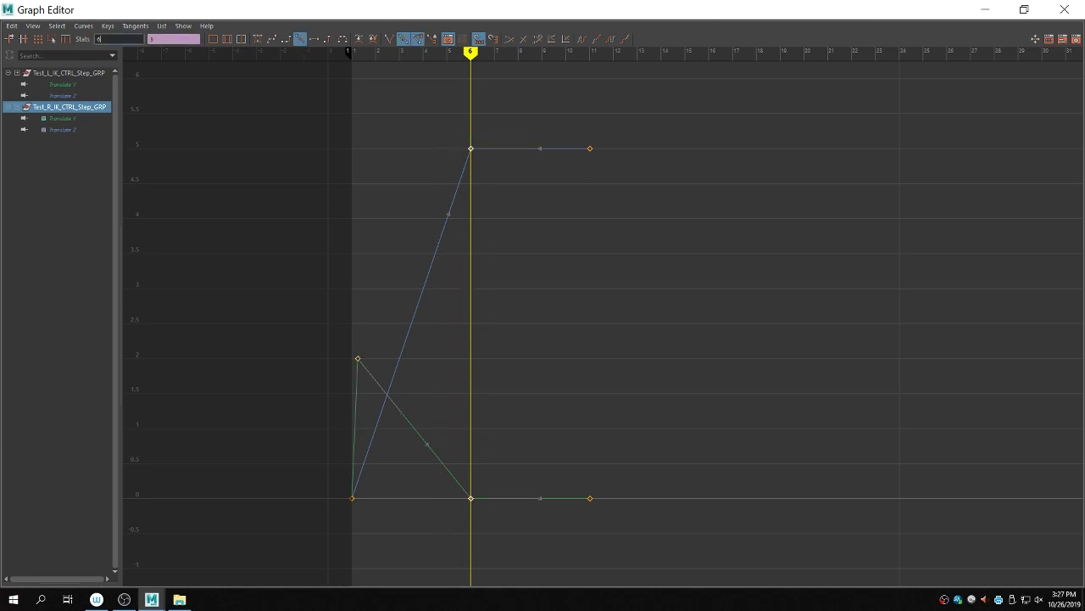
text(2.5)
key(Return)
drag(573, 92, 661, 576)
click(119, 39)
text(5)
key(Return)
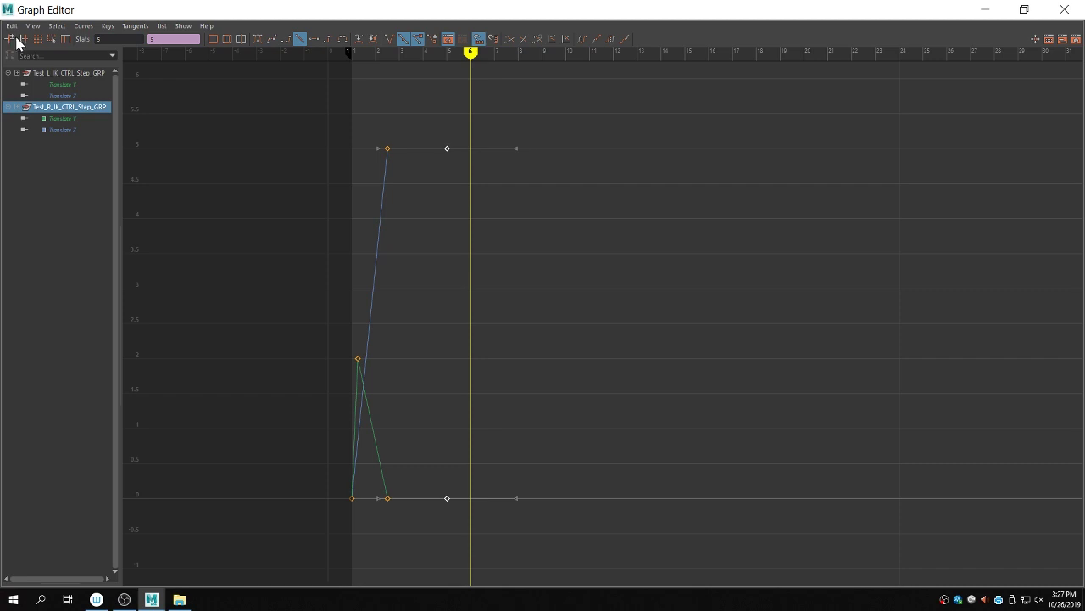
Step: Move the start key of the right step group's Translate Y curve to 0
click(48, 72)
shift+click(56, 109)
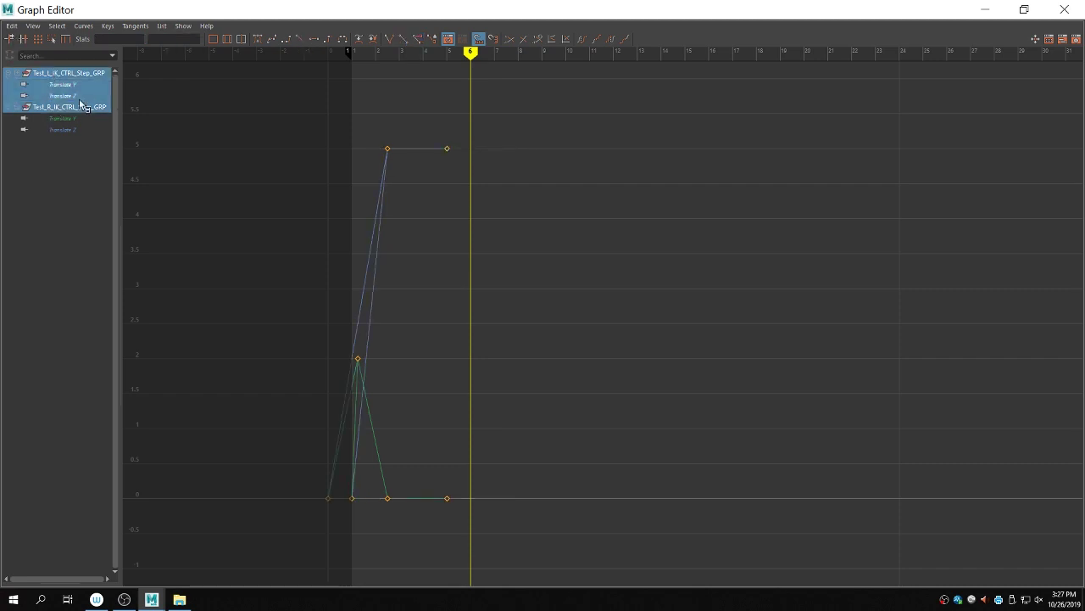
click(65, 108)
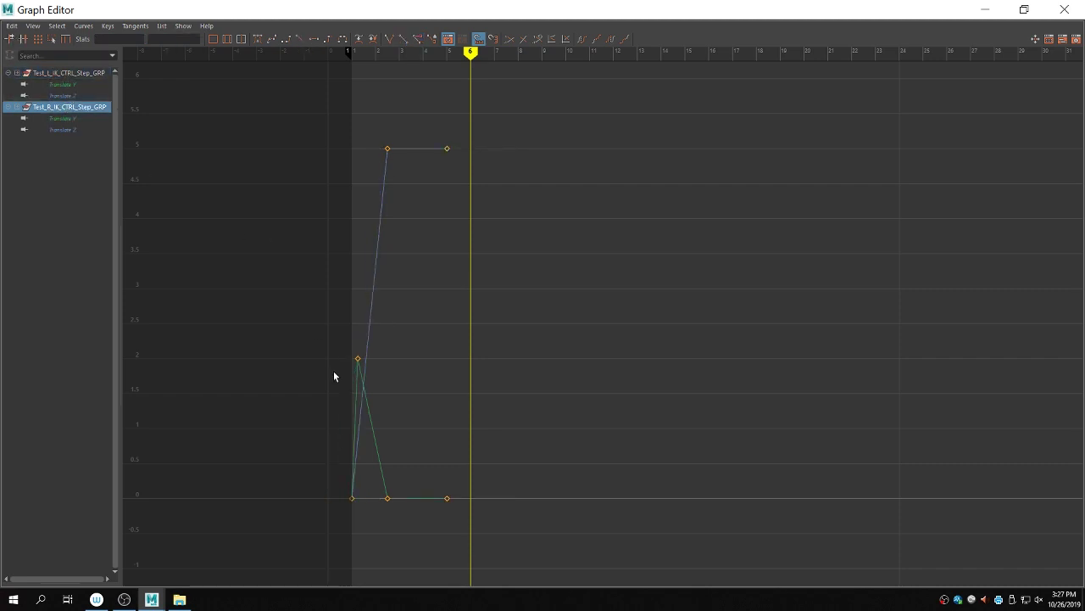
click(75, 120)
drag(346, 482, 373, 520)
text(0)
key(Return)
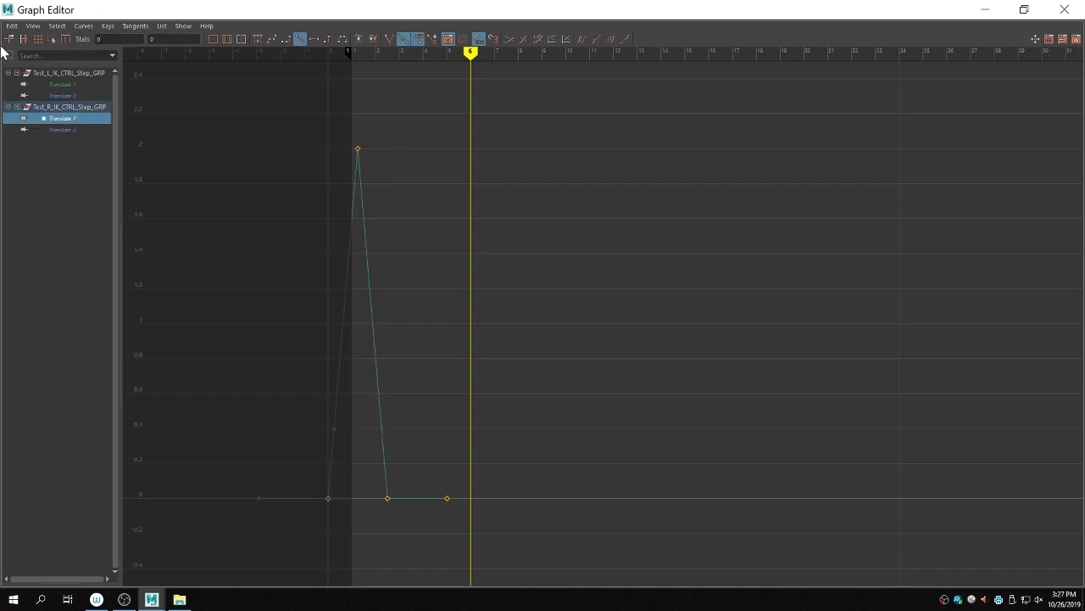
Step: Compare the left and right step groups' curves, including both Translate Y curves, and examine how their key timing differs
click(309, 232)
click(41, 74)
shift+click(70, 110)
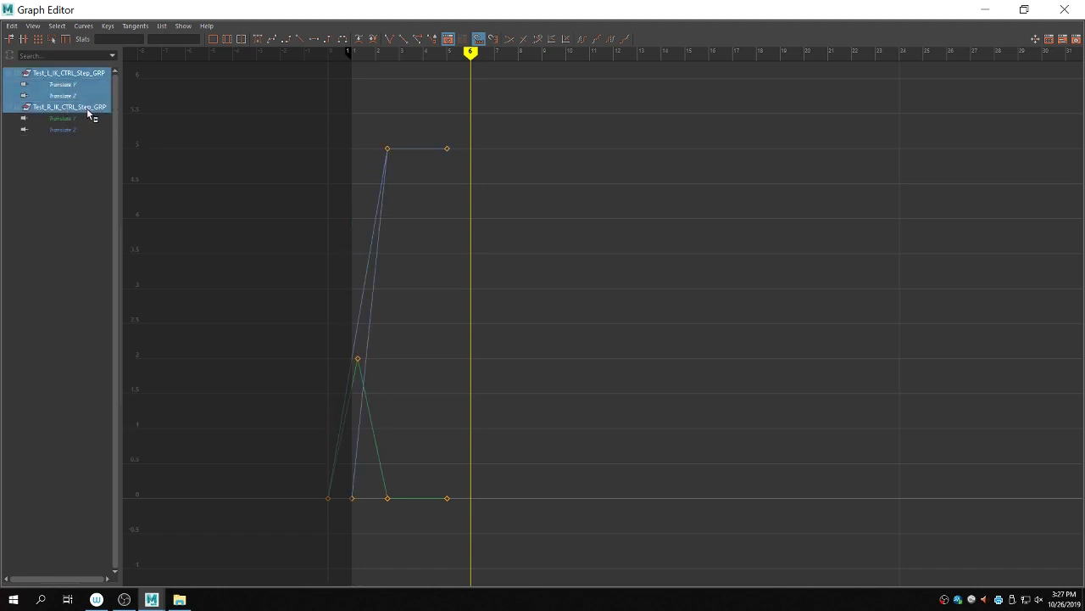
click(88, 110)
ctrl+click(83, 74)
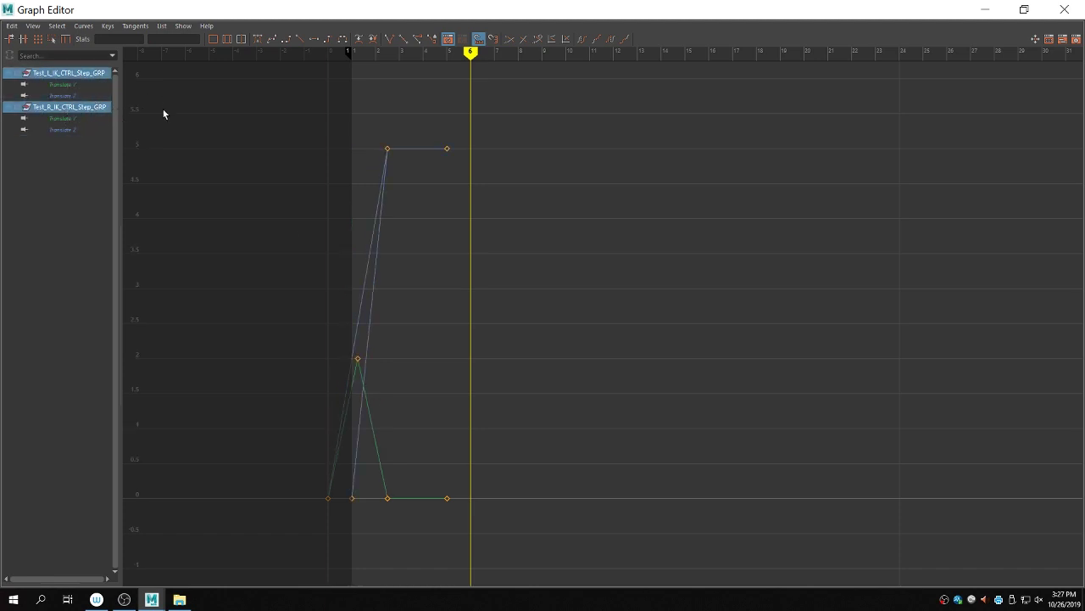
click(72, 86)
ctrl+click(75, 119)
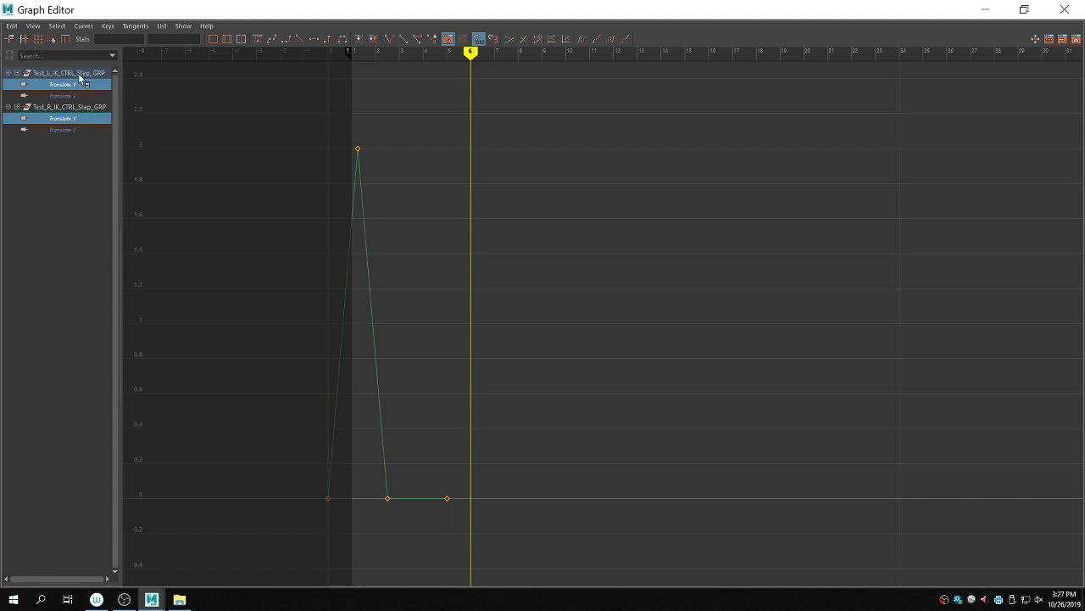
click(79, 74)
ctrl+click(90, 108)
click(104, 107)
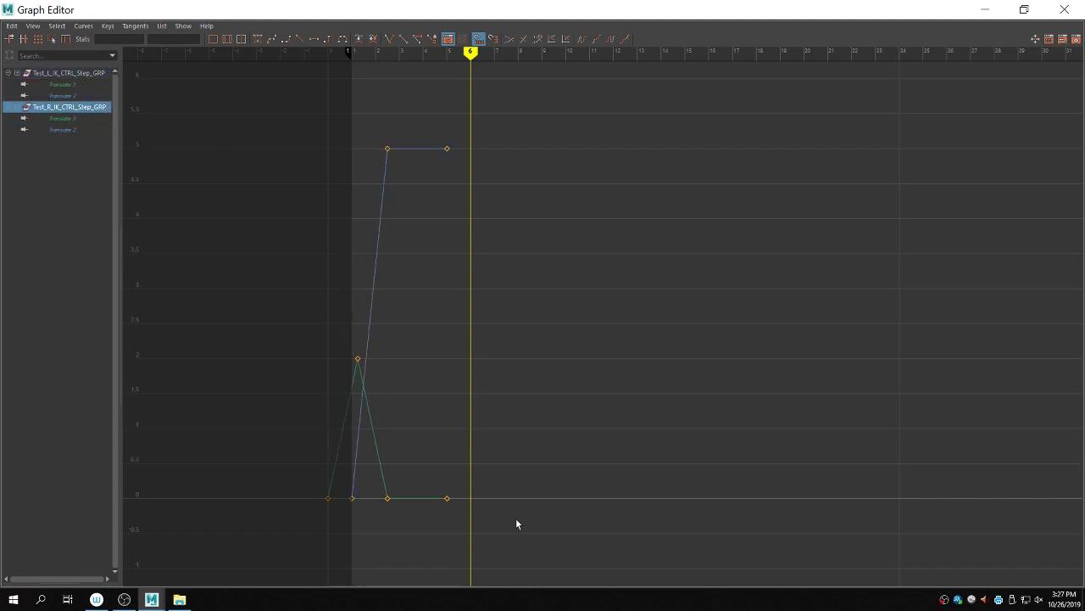
Step: Place the time marker at 5, try to shift all of the right step group's keys later, and undo the shift
drag(517, 523, 303, 79)
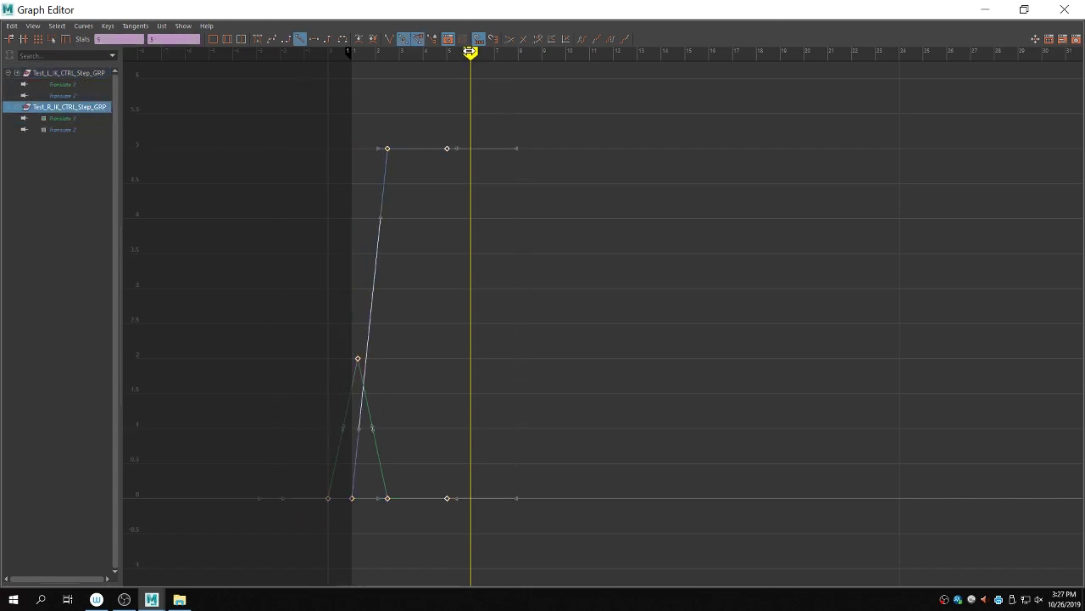
drag(469, 53, 441, 58)
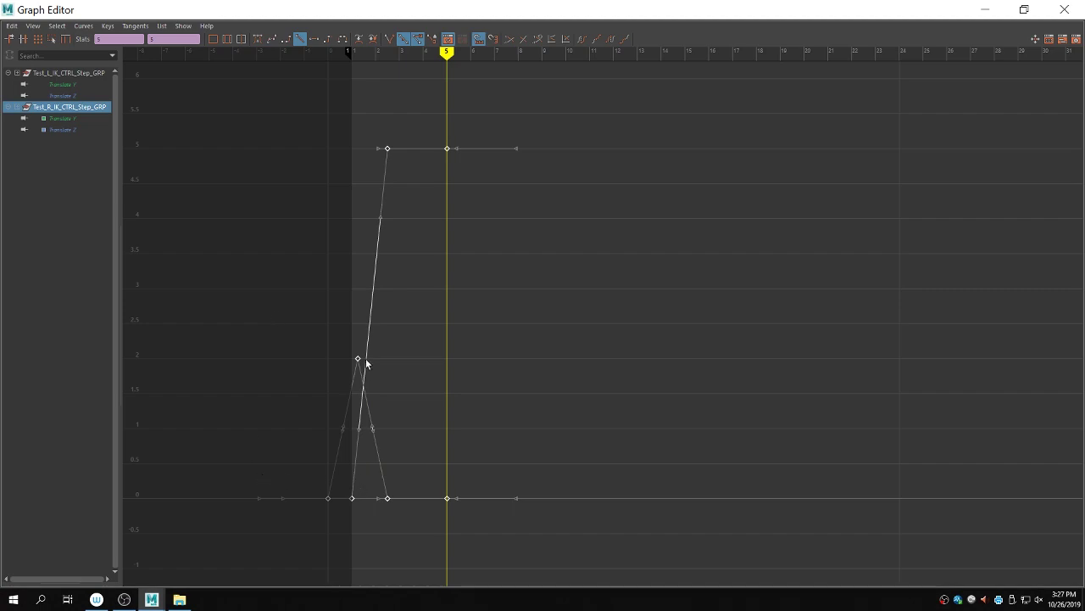
shift+middle_drag(366, 359, 422, 358)
key(ctrl+z)
Step: Shrink the Graph Editor beside the viewport and snap the right step group's keys to whole units, with the peak at 1 and landing at 3
drag(416, 7, 252, 106)
alt+drag(633, 303, 768, 310)
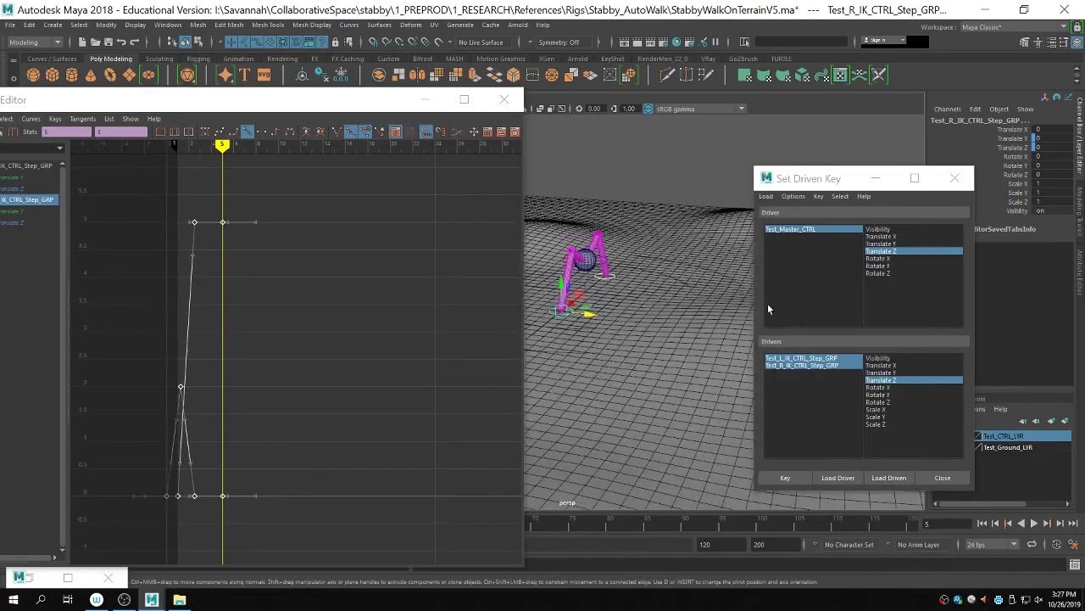
alt+drag(541, 297, 657, 332)
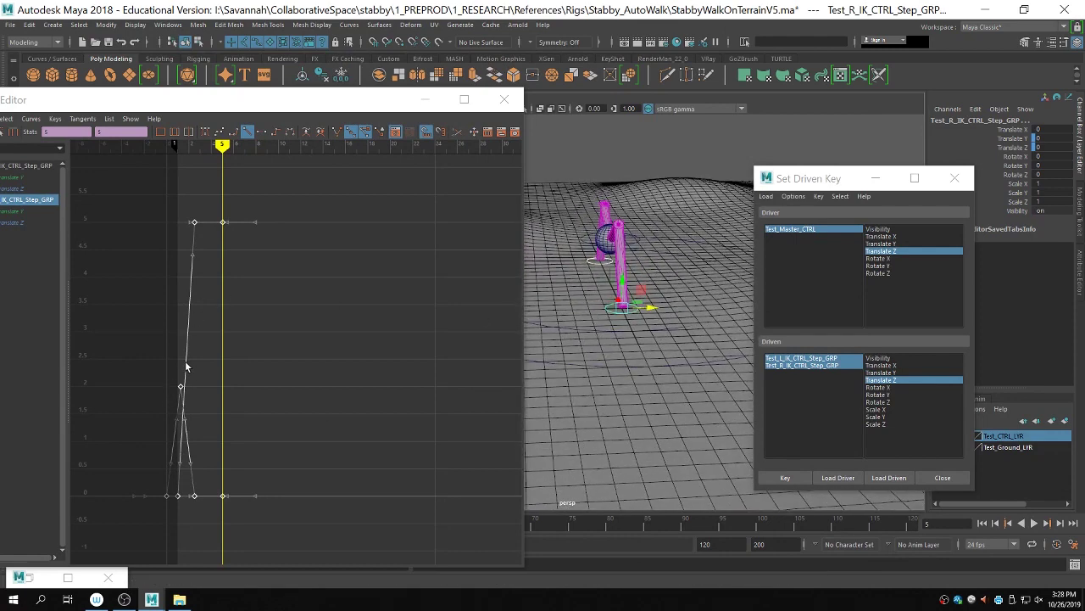
mouse_move(188, 365)
middle_down()
mouse_move(416, 360)
mouse_move(190, 367)
middle_up()
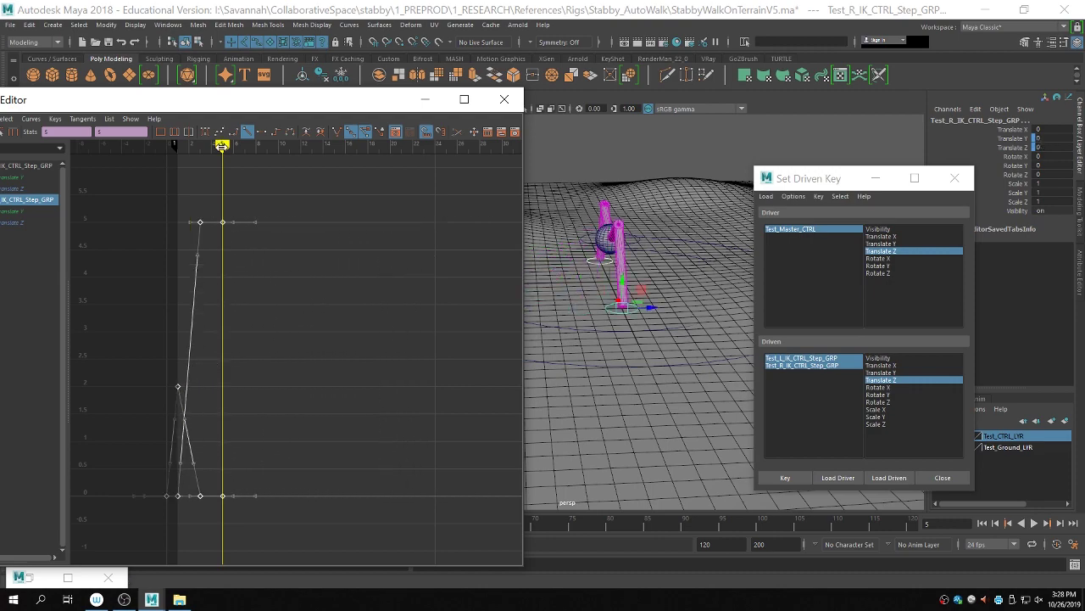
Step: Set the current time to 1 and move the master control along Z to test how the legs step
drag(222, 146, 175, 151)
click(693, 346)
click(693, 346)
alt+drag(693, 346, 561, 313)
click(560, 305)
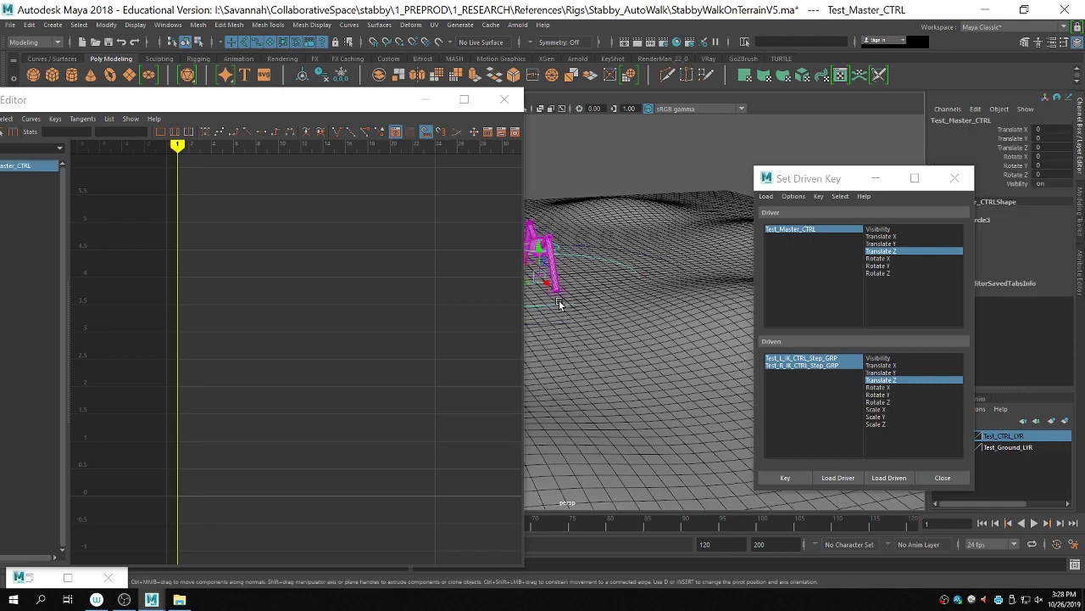
alt+middle_drag(560, 305, 659, 314)
drag(636, 300, 563, 322)
alt+middle_drag(594, 320, 668, 310)
alt+drag(668, 309, 641, 302)
Step: Undo the latest changes back to the right step group's key edit and redo them
key(ctrl+z)
key(ctrl+z)
key(ctrl+z)
key(ctrl+z)
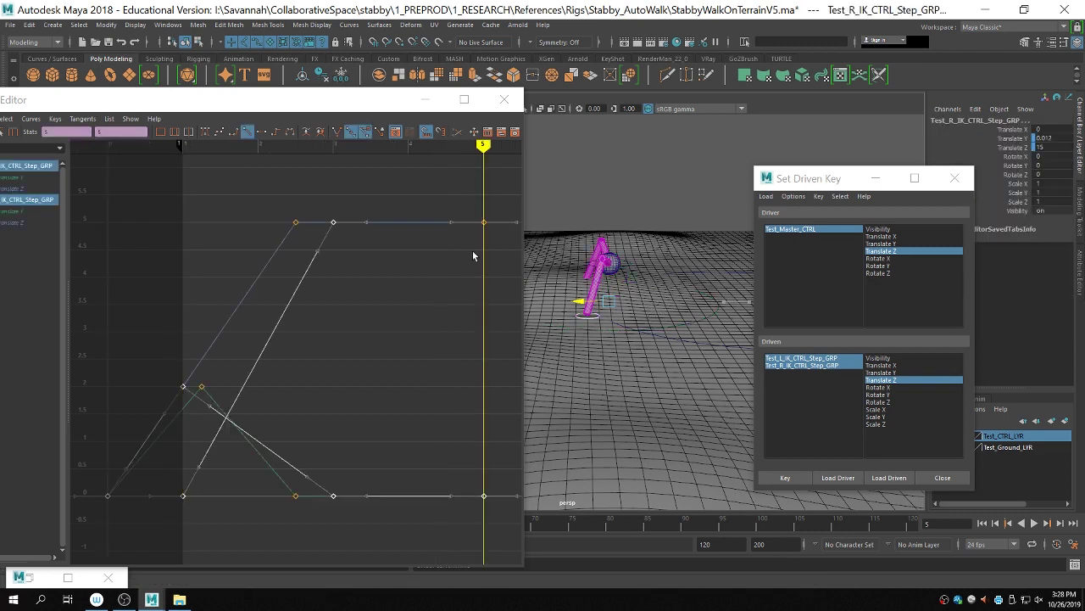
key(ctrl+y)
key(ctrl+y)
key(ctrl+y)
key(ctrl+y)
key(ctrl+y)
Step: Reset the master control's Translate Z to 0
click(626, 346)
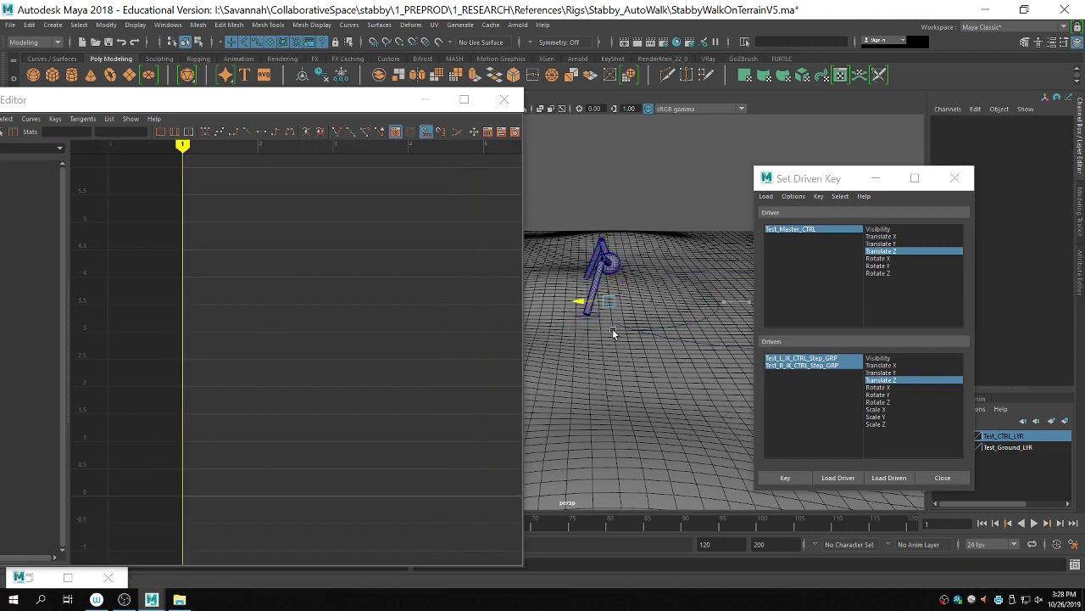
click(612, 328)
double_click(1043, 147)
text(0)
key(Return)
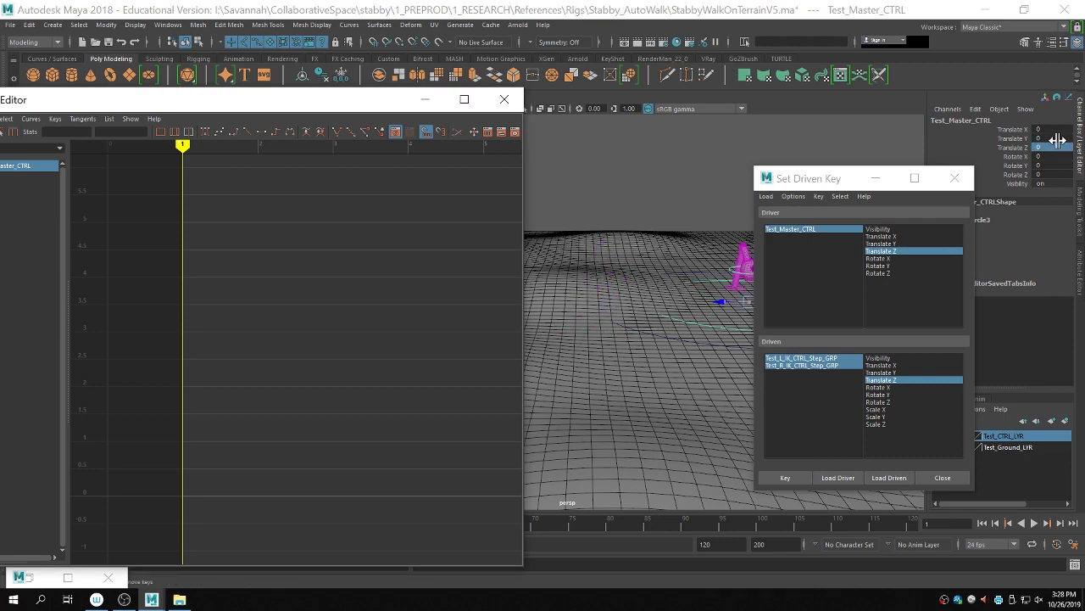
Step: Minimize the Graph Editor, frame the rig, test the walk by moving the master control along Z, and undo the movement
click(426, 99)
key(f)
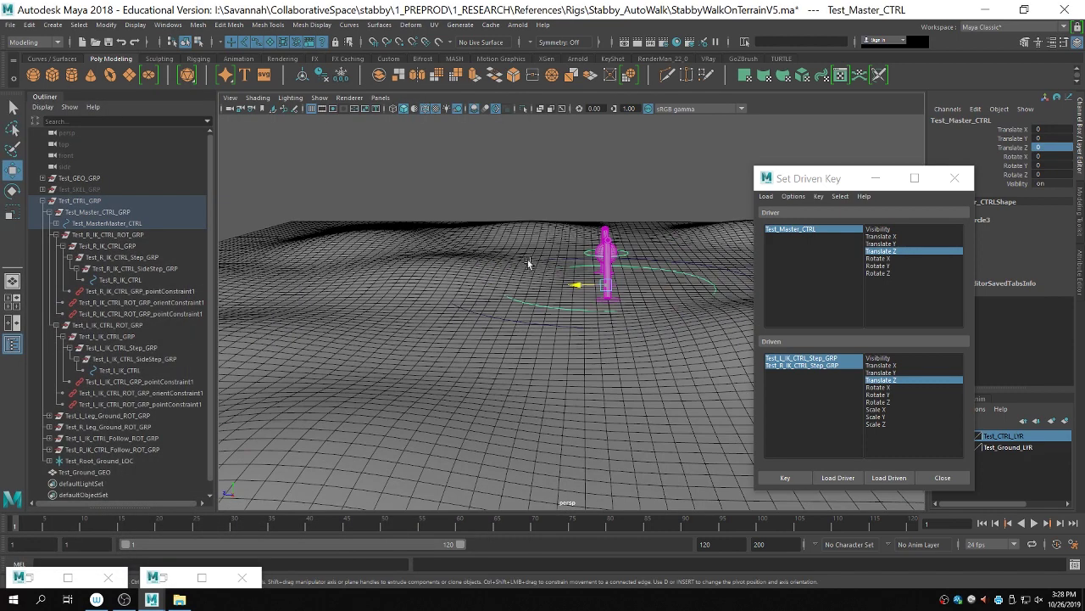
drag(574, 288, 710, 285)
key(ctrl+z)
key(ctrl+z)
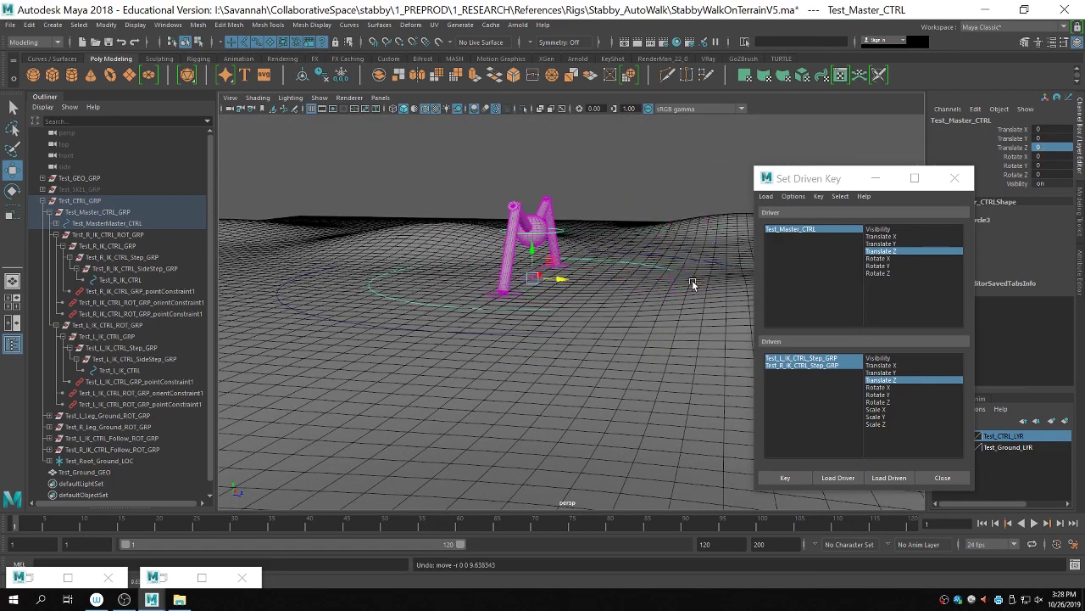
Step: Select both driven step groups, reopen the Graph Editor, and display only the right step group's curves
click(465, 305)
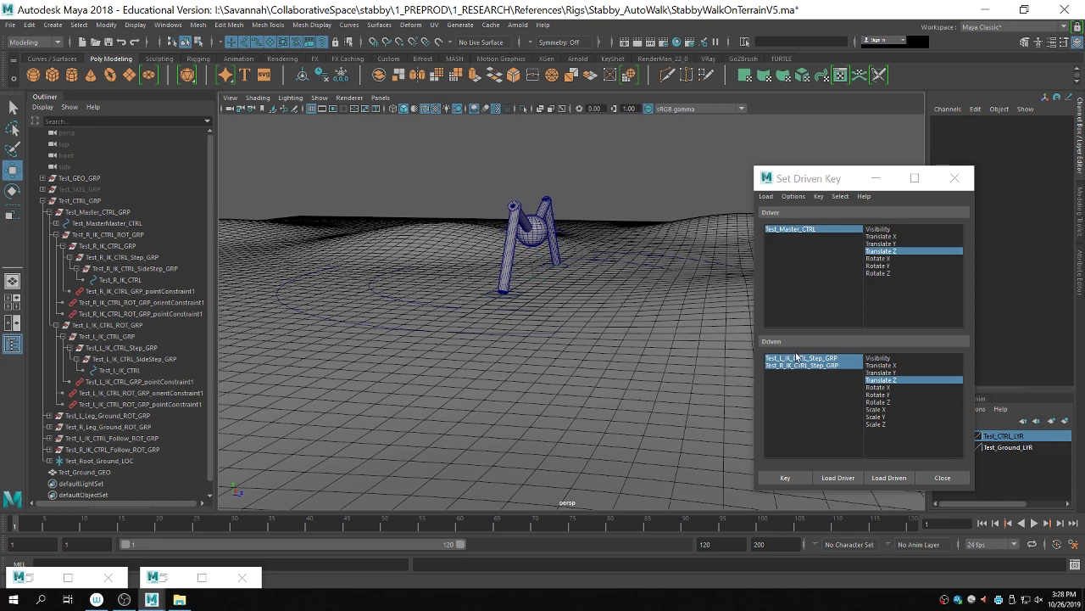
drag(796, 357, 805, 366)
click(173, 24)
mouse_move(219, 89)
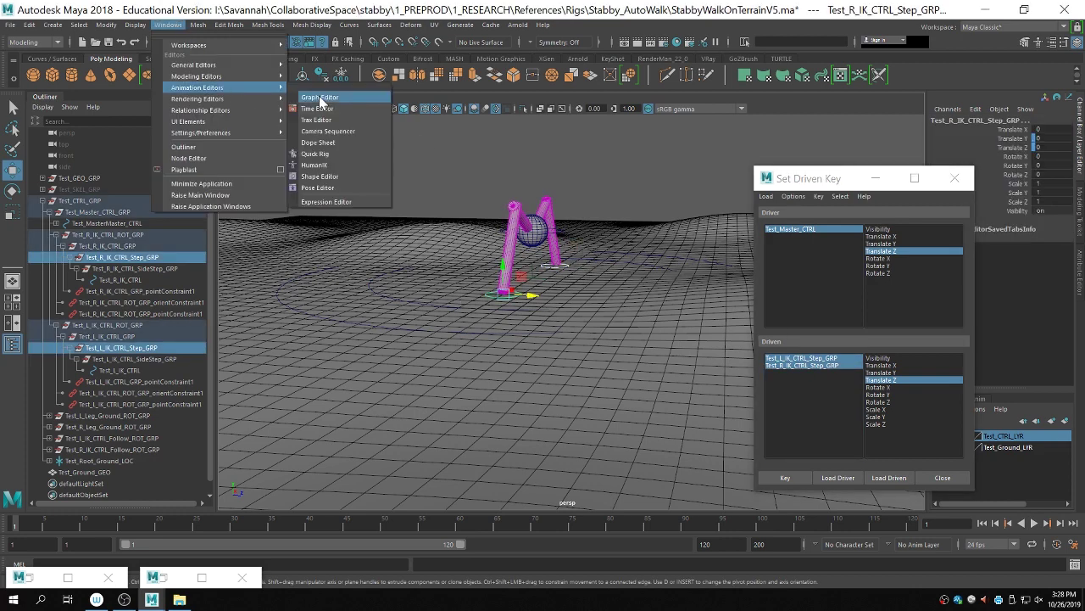
click(321, 97)
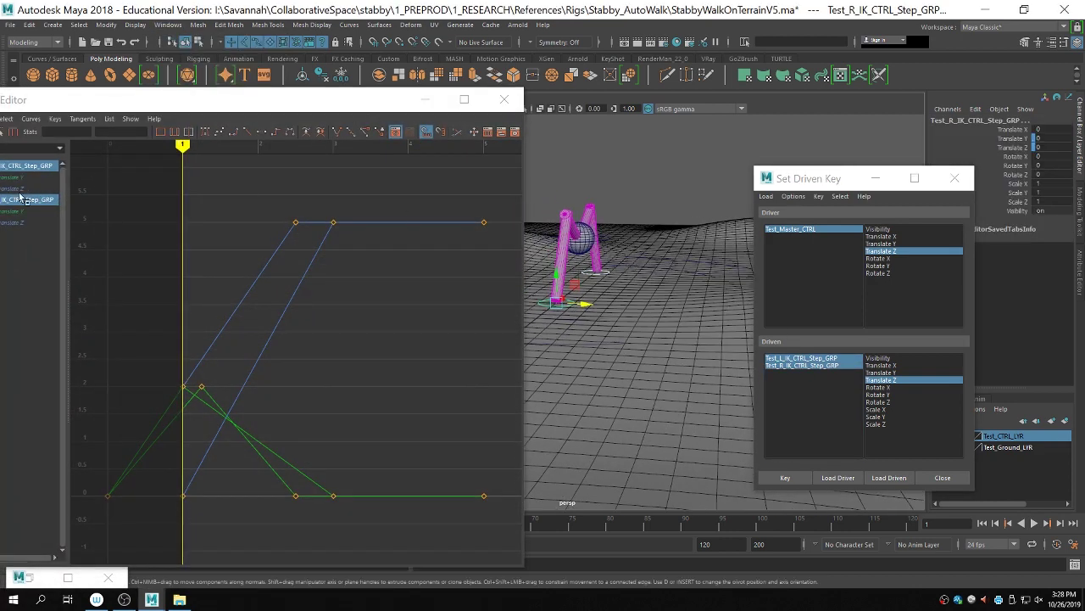
click(23, 199)
drag(142, 101, 146, 77)
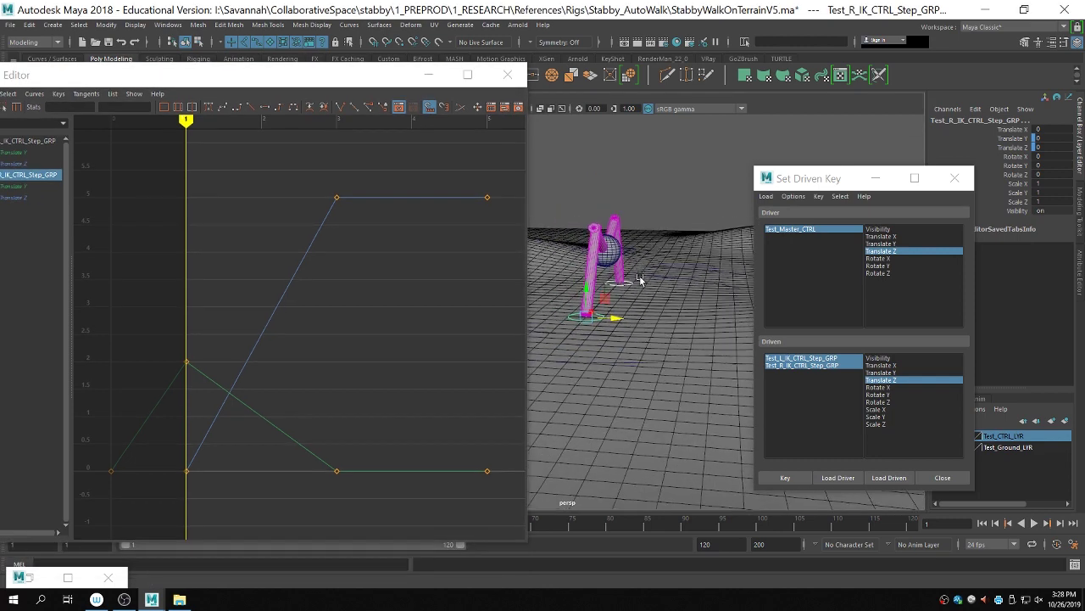
Step: Try shifting all of the right step group's keys one unit later twice, undoing each shift
scroll(364, 375, down, 2)
drag(480, 469, 162, 234)
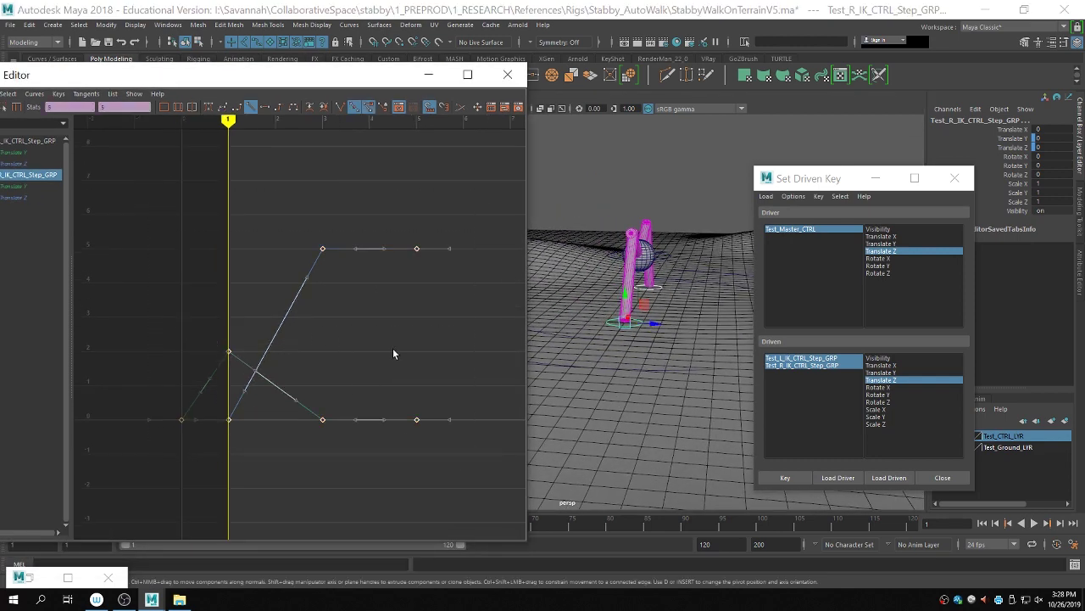
middle_drag(291, 322, 319, 323)
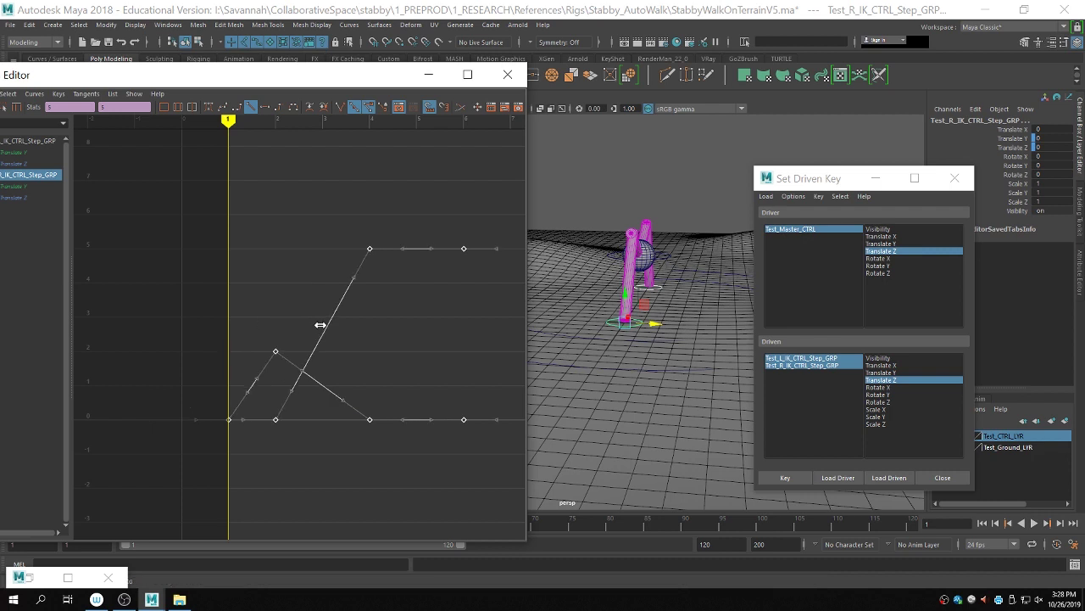
key(ctrl+z)
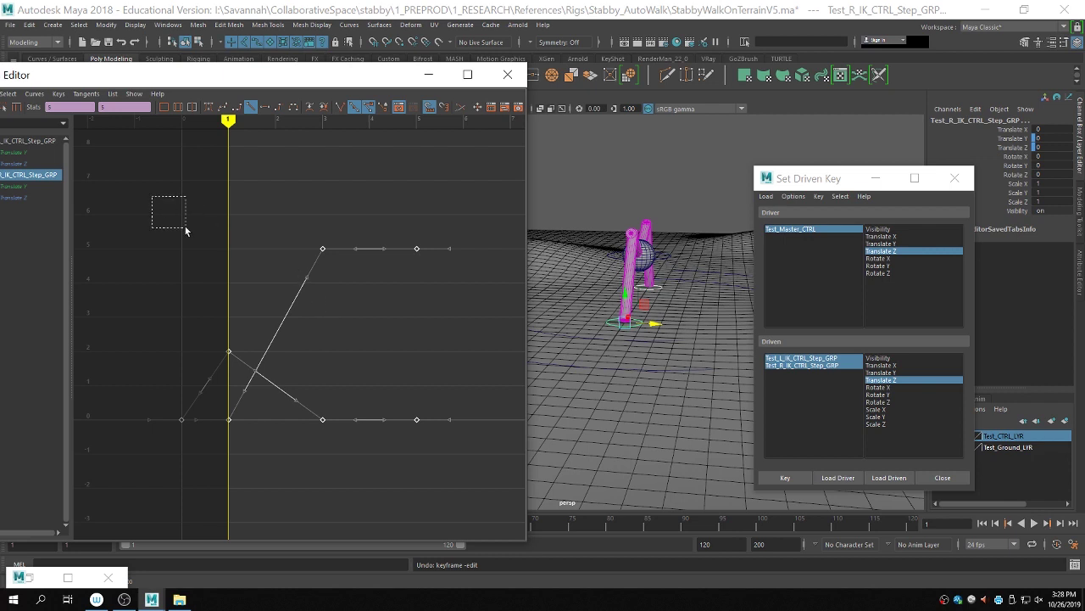
drag(152, 196, 185, 228)
middle_drag(291, 307, 323, 318)
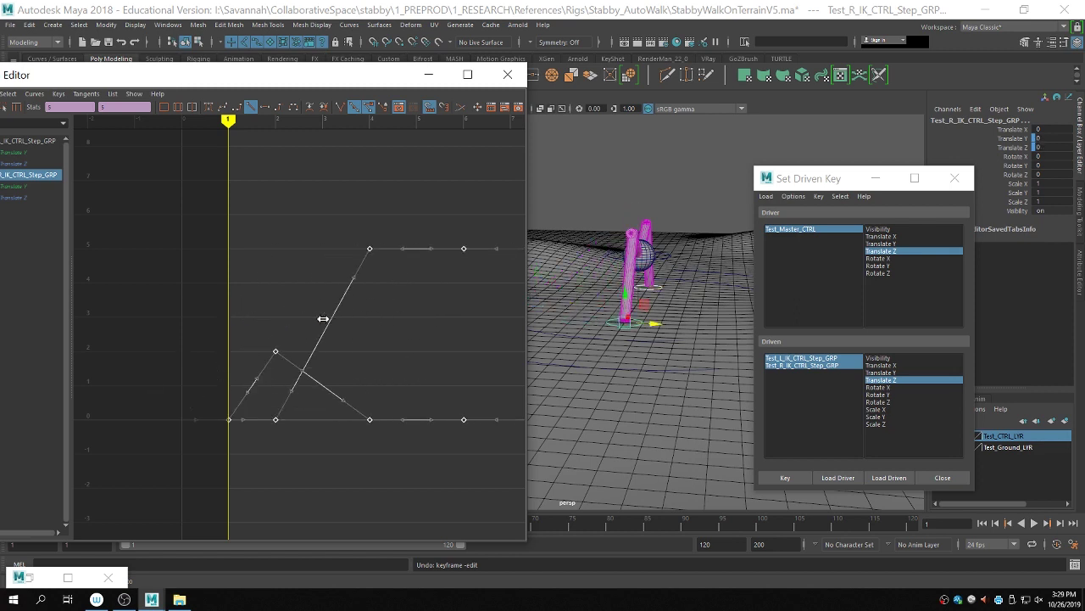
scroll(258, 240, down, 2)
key(ctrl+z)
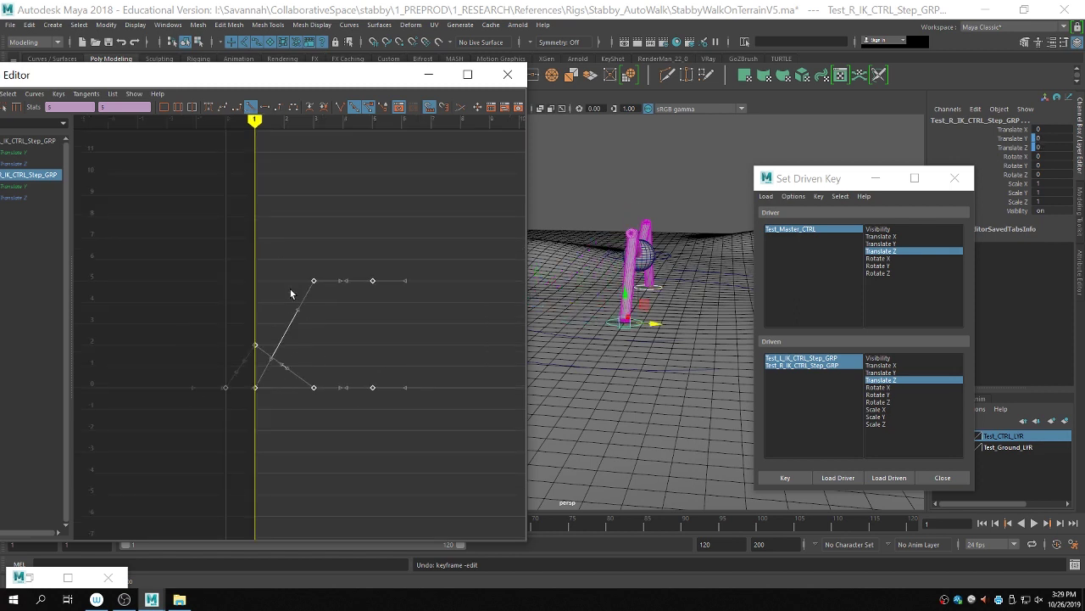
Step: Display the left step group's curves, test the legs by moving the master control about 2.5 along Z, and undo the movement
click(27, 141)
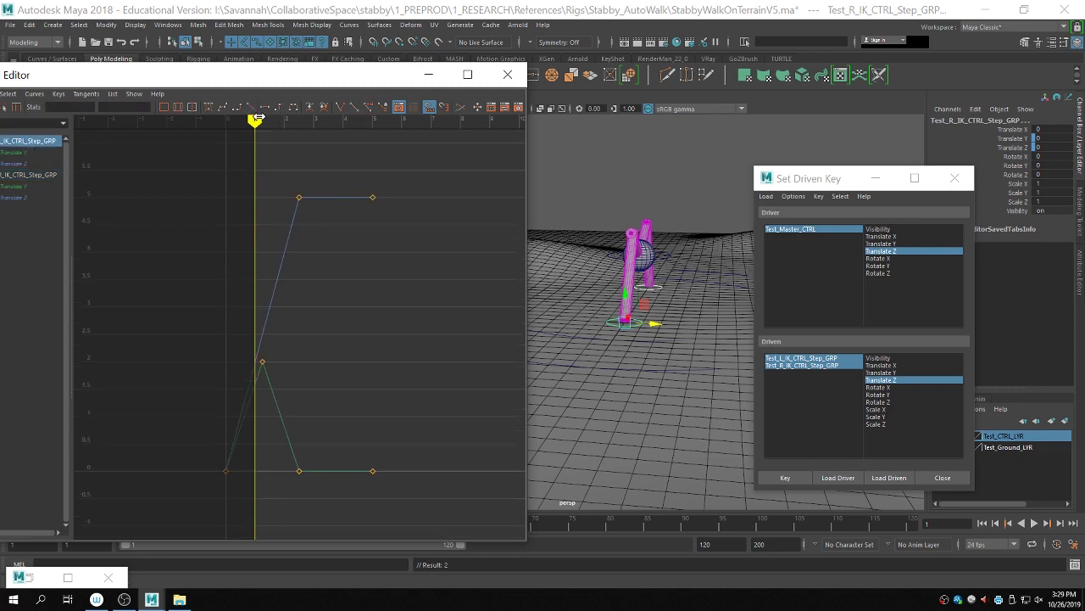
mouse_move(254, 120)
mouse_down()
mouse_move(225, 120)
mouse_move(323, 125)
mouse_move(254, 119)
mouse_up()
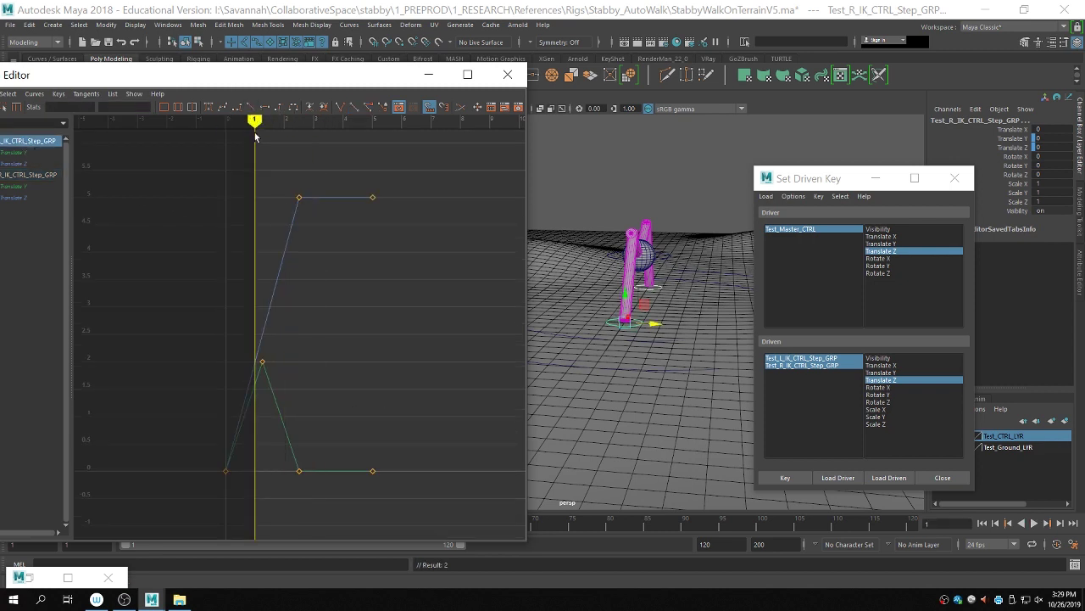
click(672, 338)
drag(663, 302, 708, 309)
key(ctrl+z)
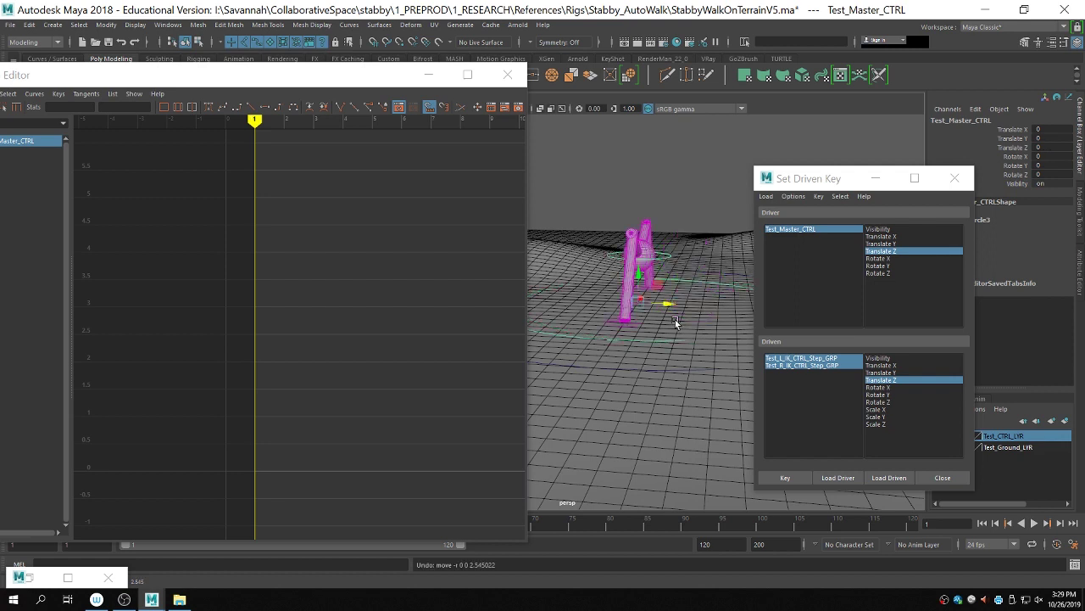
Step: Select both driven step groups and display the left and right groups' curves together in the Graph Editor
click(835, 365)
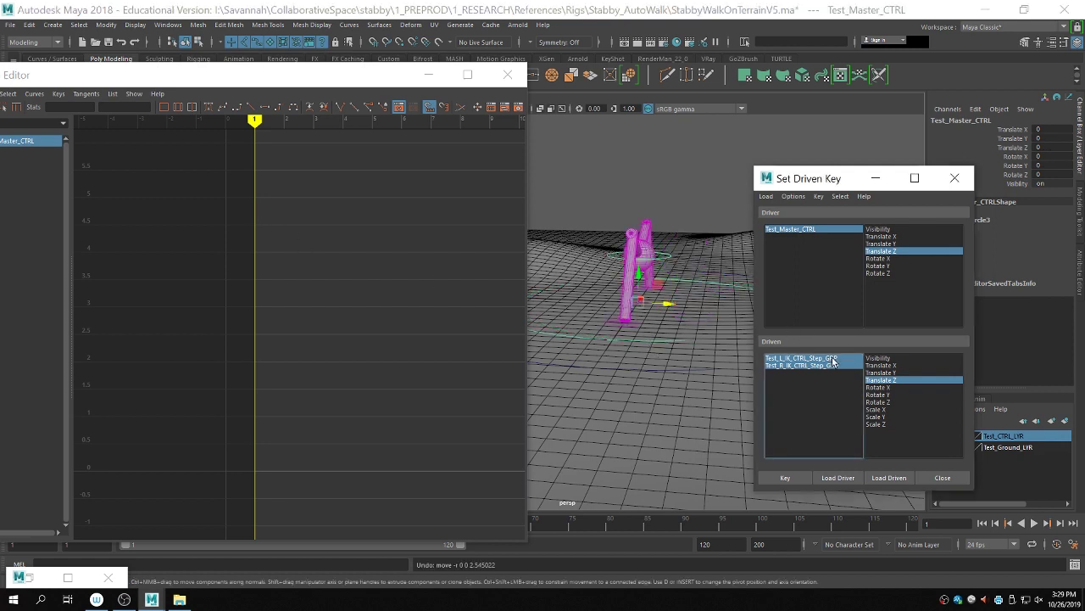
click(21, 179)
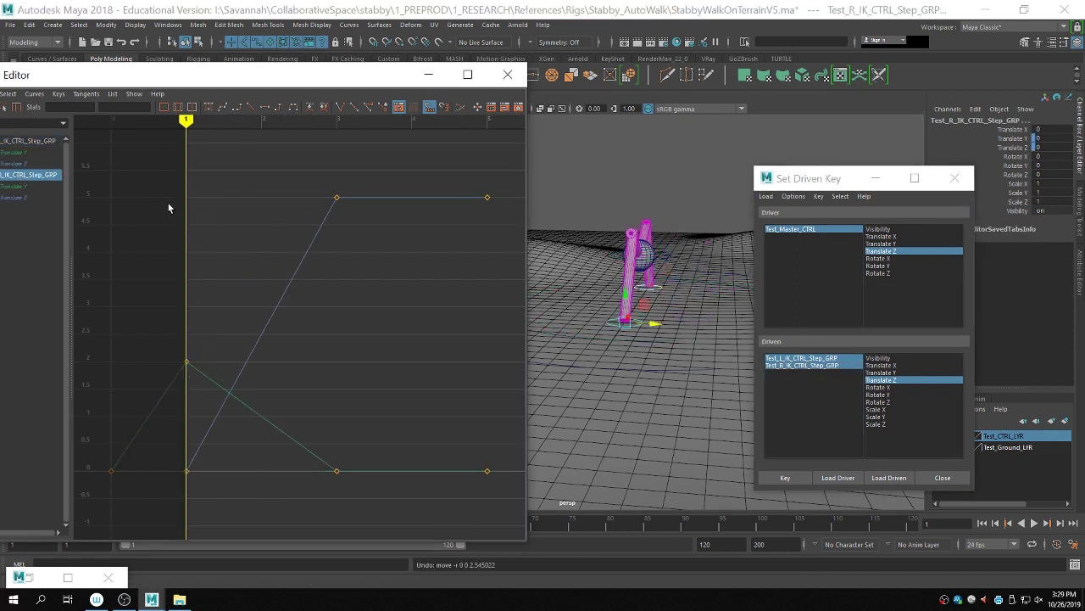
click(44, 144)
ctrl+click(44, 177)
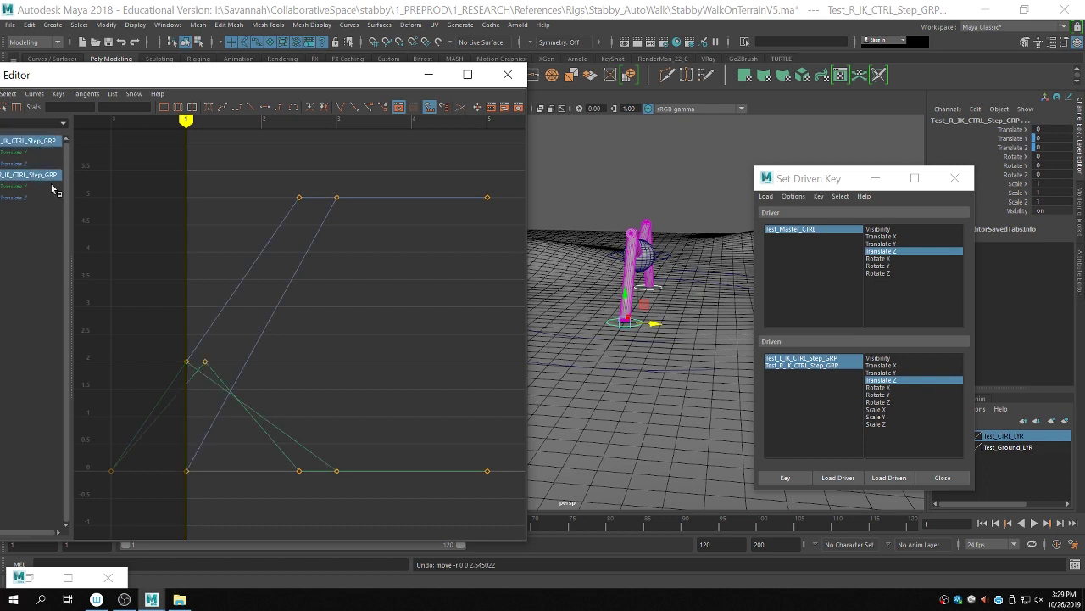
Step: Isolate the right step group's Translate Y curve and set its peak key's time to 1.25
click(204, 360)
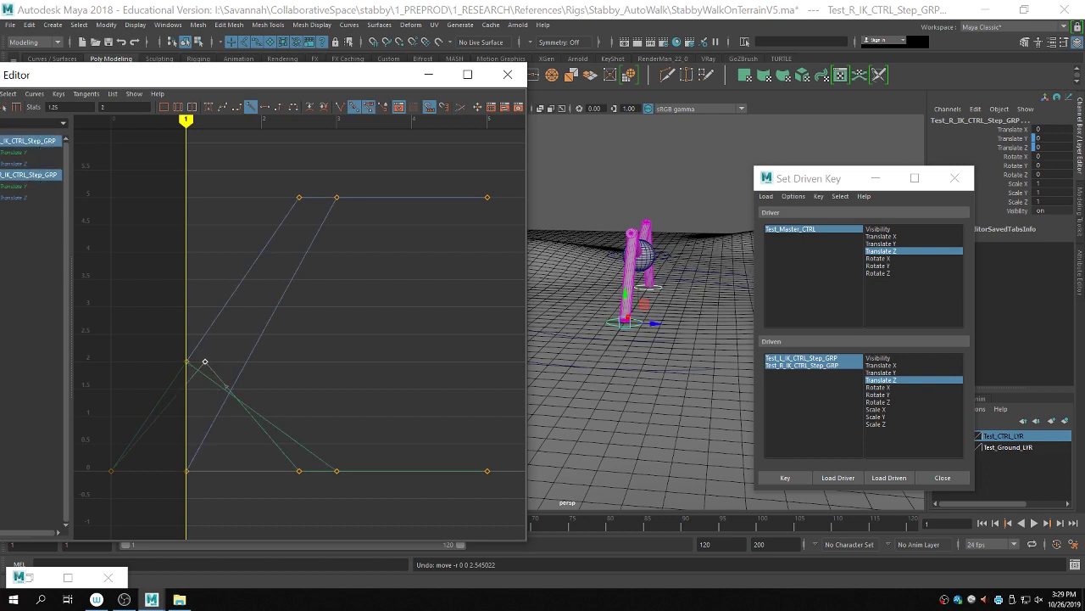
click(12, 151)
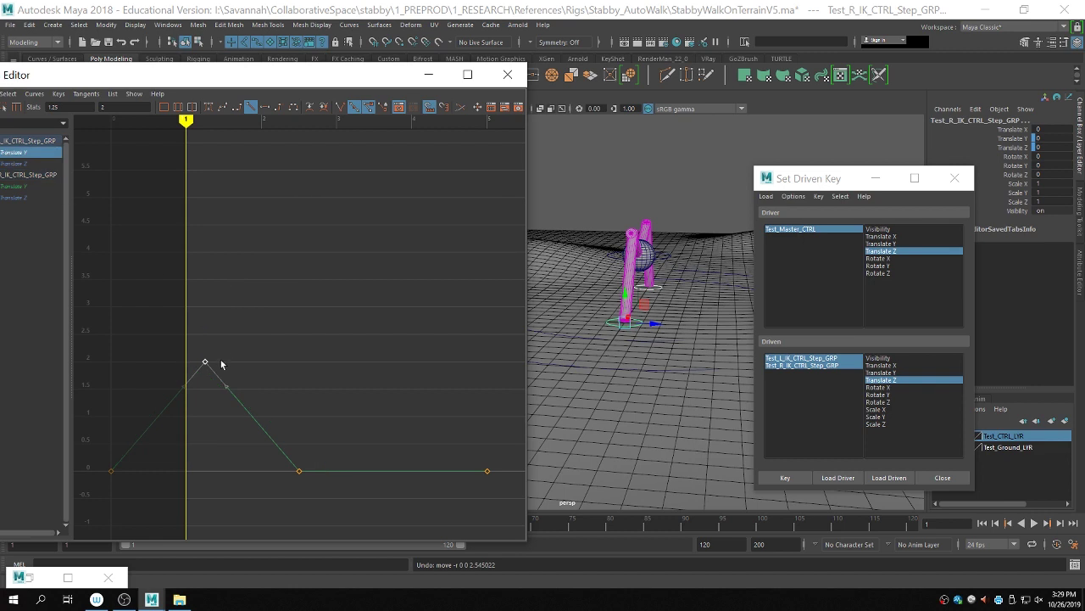
click(10, 186)
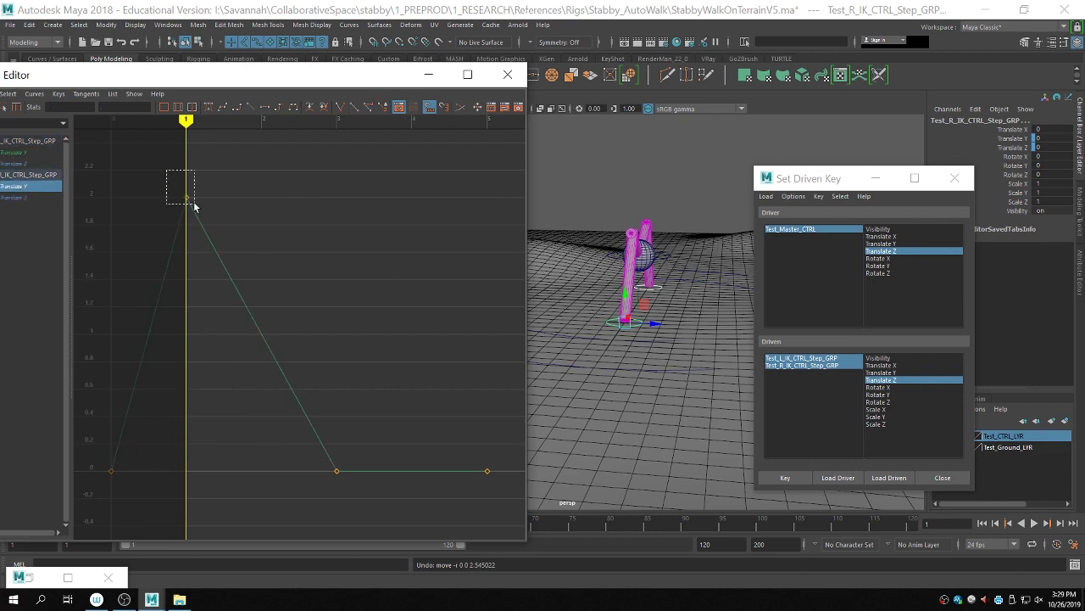
drag(166, 169, 194, 206)
double_click(69, 107)
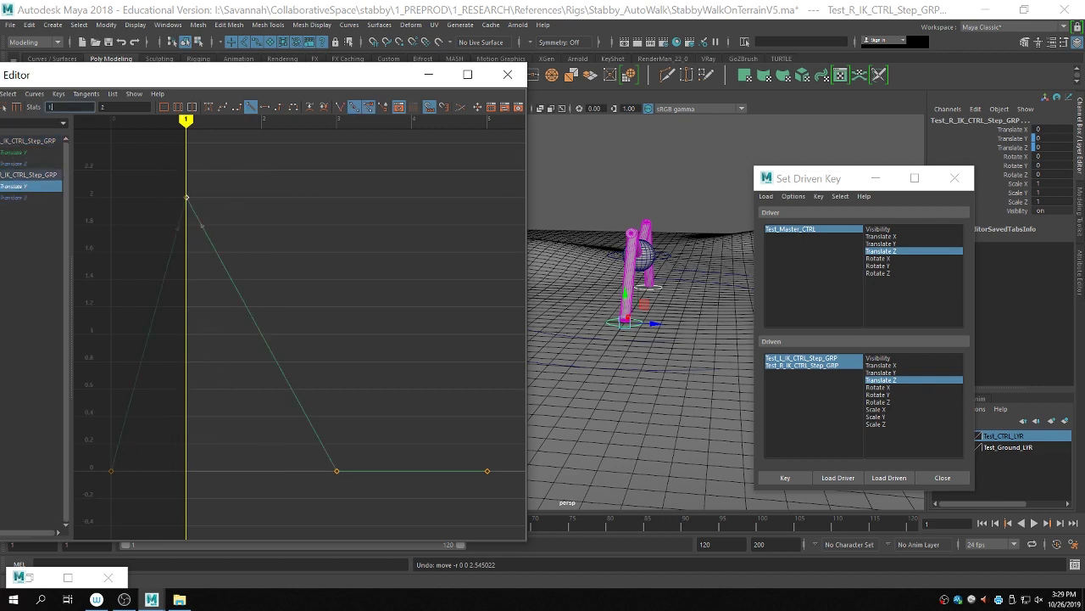
text(.25)
key(Return)
Step: Display both step groups' curves together and set the right group's Translate Y landing key to time 2.5
click(32, 142)
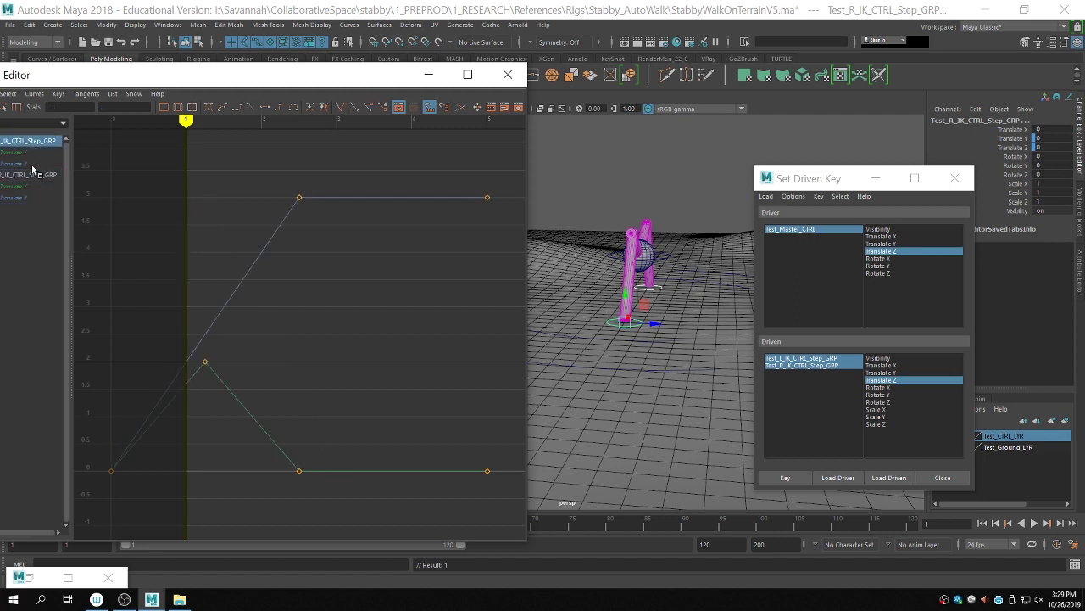
ctrl+click(36, 175)
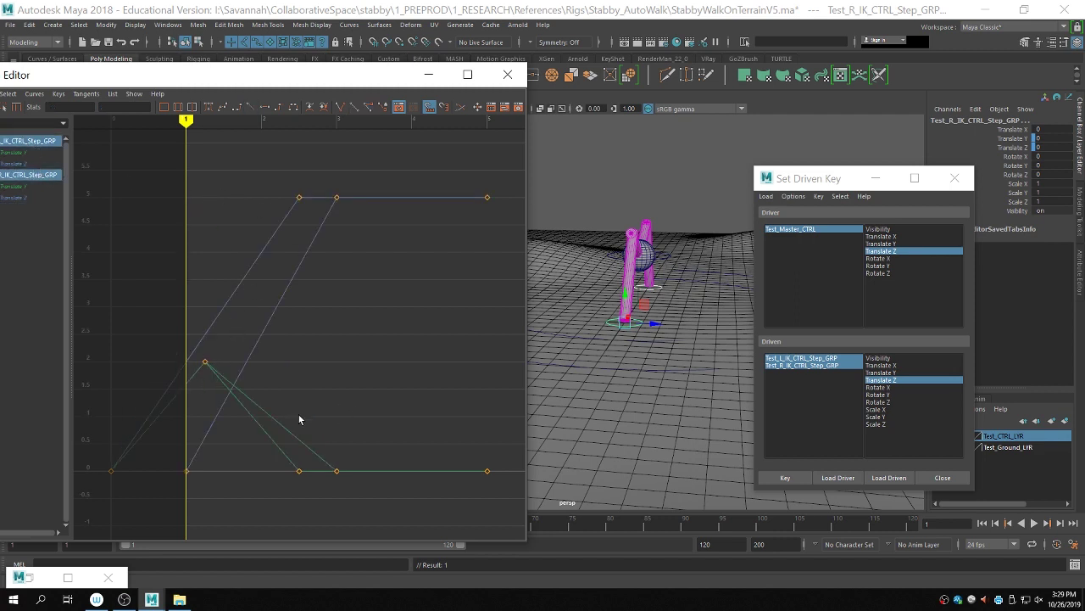
drag(284, 467, 314, 489)
click(347, 410)
click(327, 458)
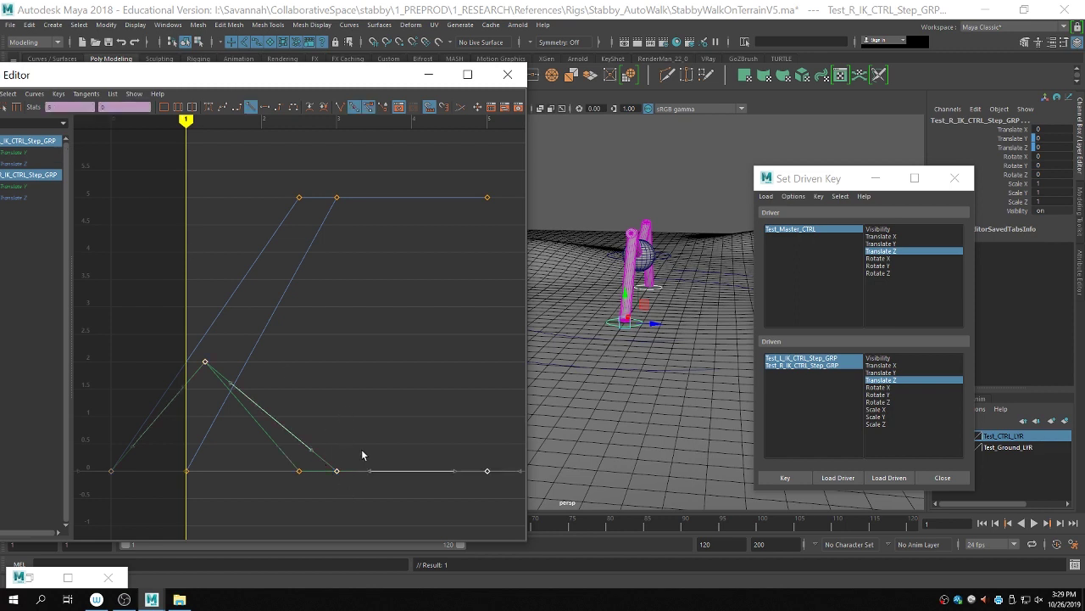
click(362, 453)
click(336, 469)
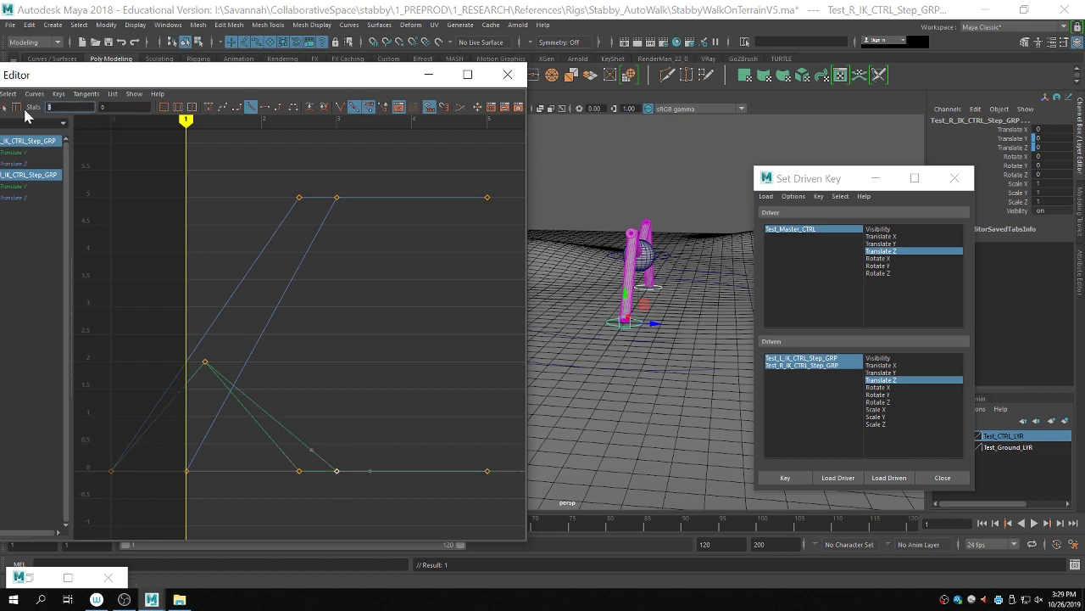
key(Delete)
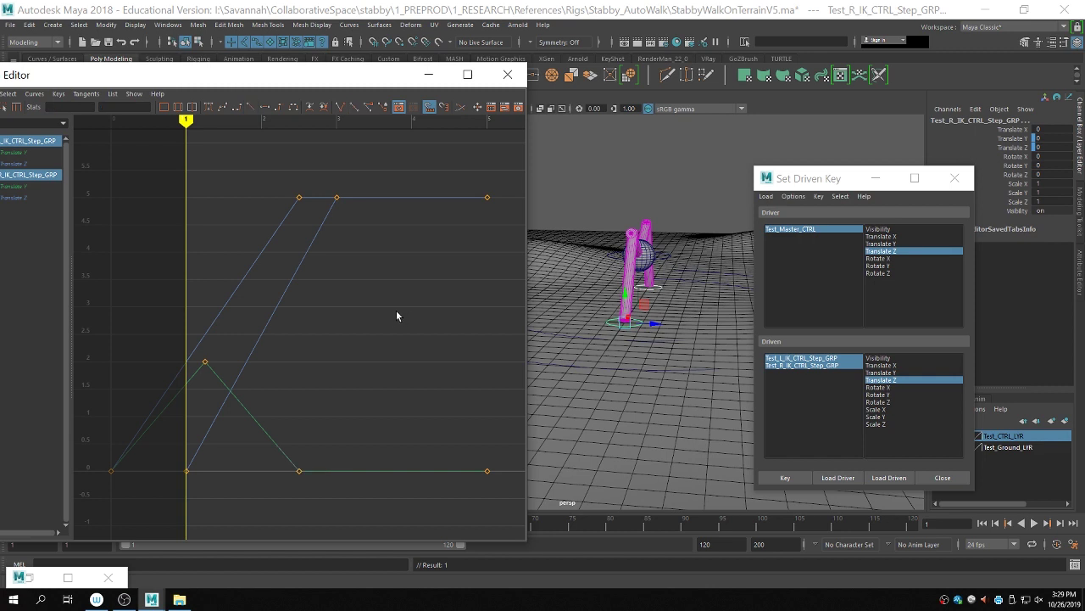
Step: Set the right step group's Translate Z keys so the rise starts at time 0 and reaches its full value at 2.5
click(337, 196)
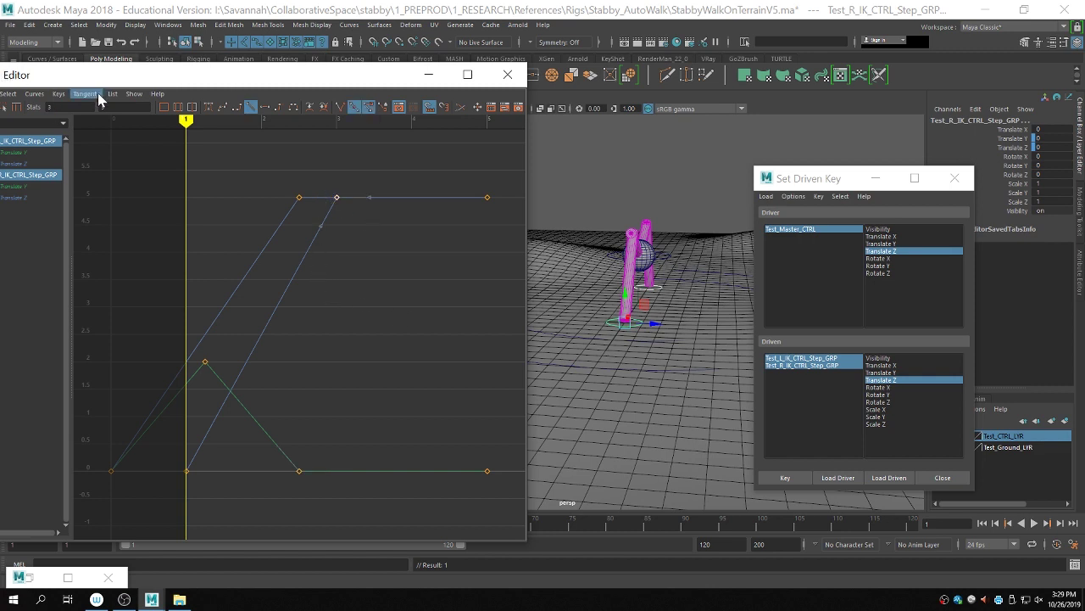
text(2.5)
key(Return)
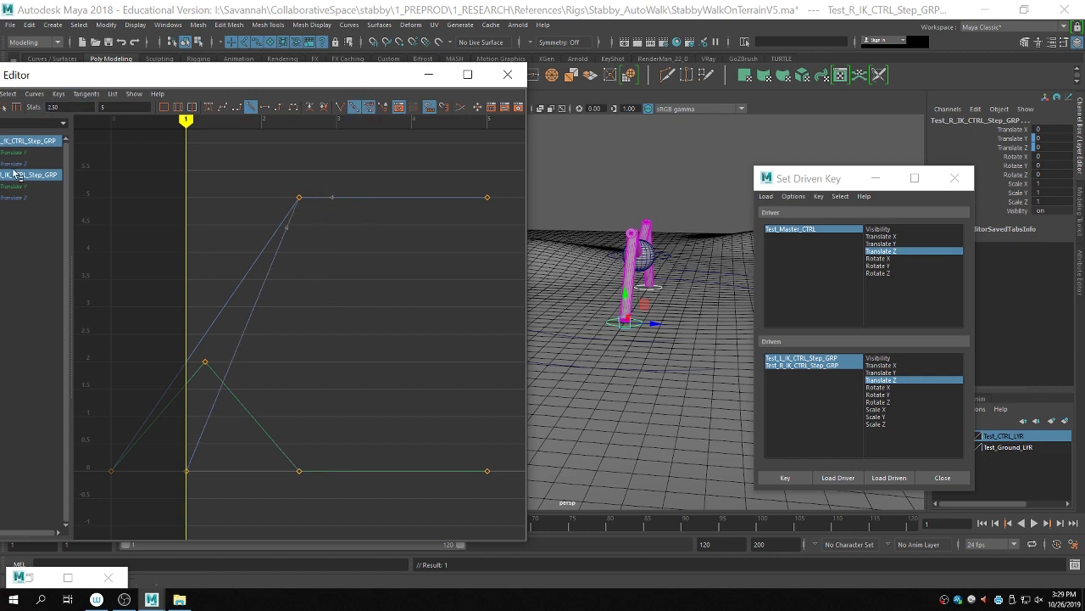
drag(172, 462, 200, 493)
click(14, 197)
click(117, 340)
drag(65, 106, 39, 110)
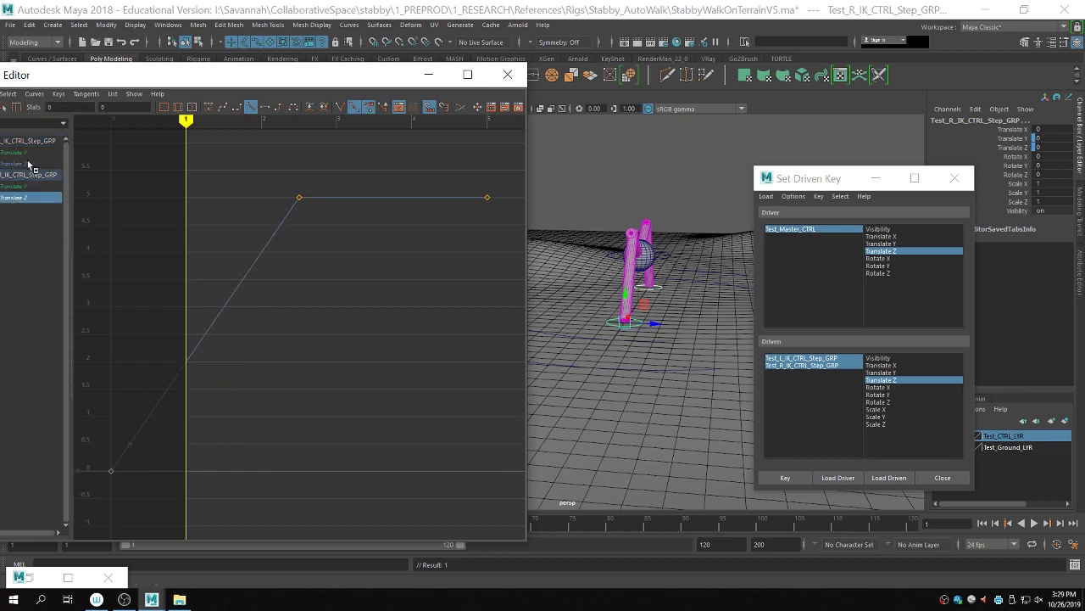
Step: Display only the right step group's curves and reposition the Graph Editor so its full curve list is readable
click(46, 141)
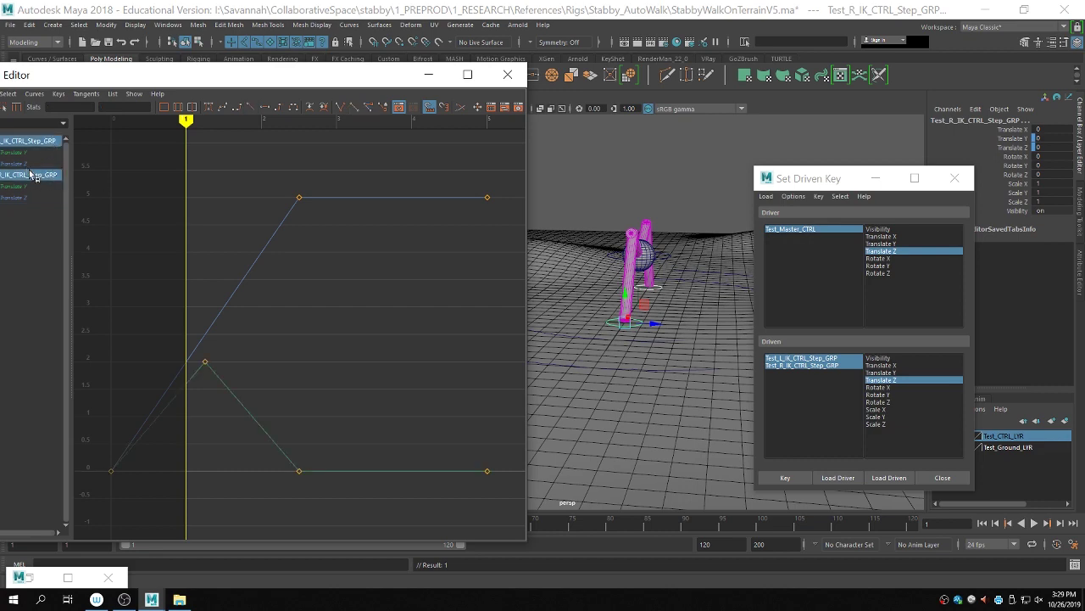
click(33, 174)
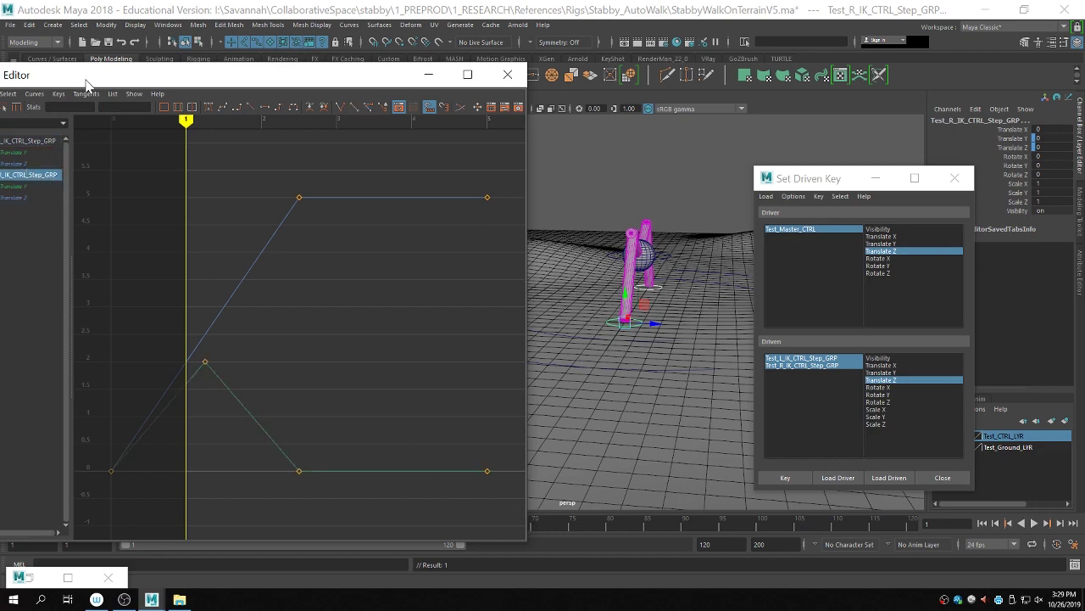
drag(85, 80, 118, 74)
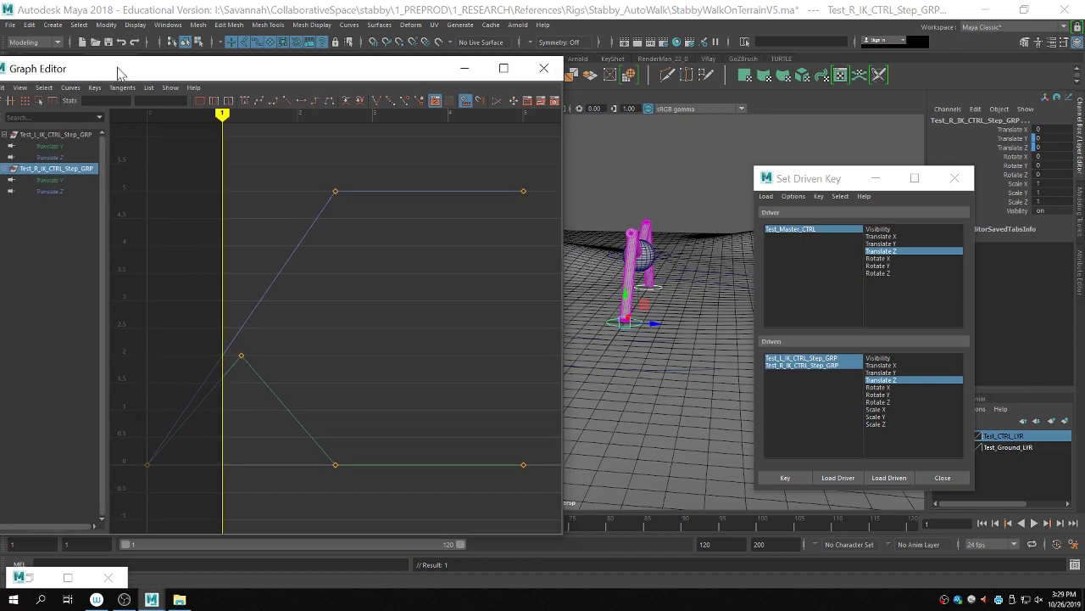
Step: Try shifting all of the right step group's keys to a later time together, and undo the shift
drag(541, 478, 140, 168)
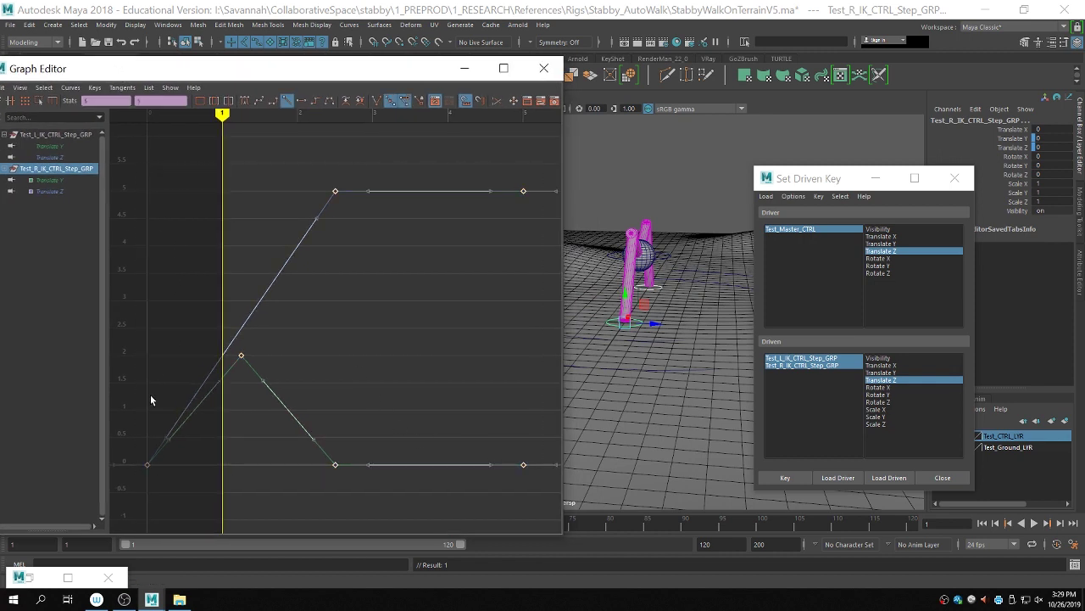
shift+middle_drag(233, 338, 274, 333)
key(ctrl+z)
click(271, 320)
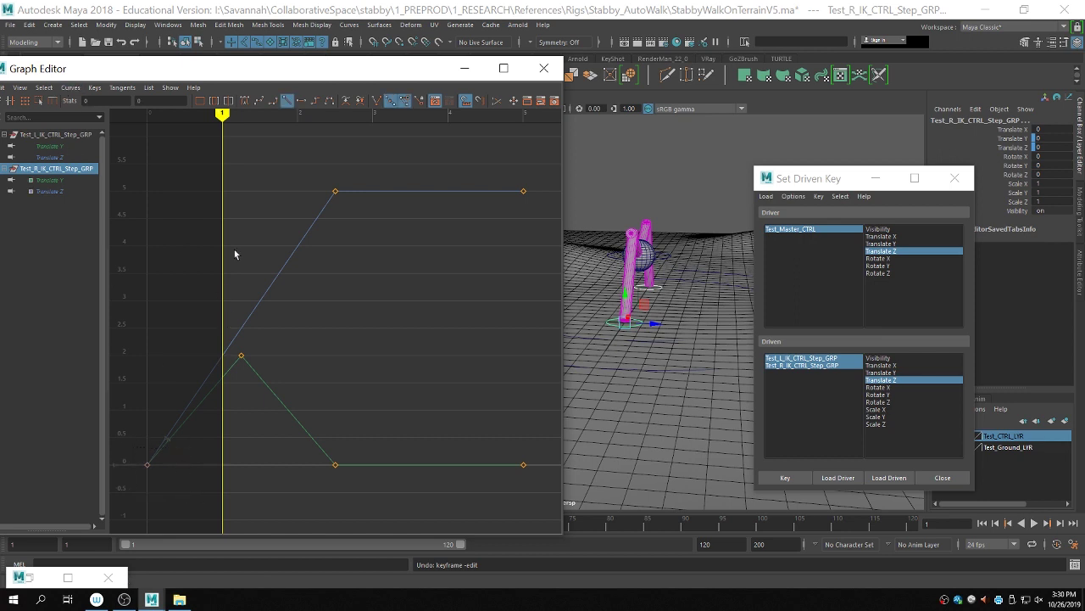
Step: Set the right step group's final Translate Y and Z keys to time 7.5 and their landing keys to time 5
drag(490, 183, 549, 477)
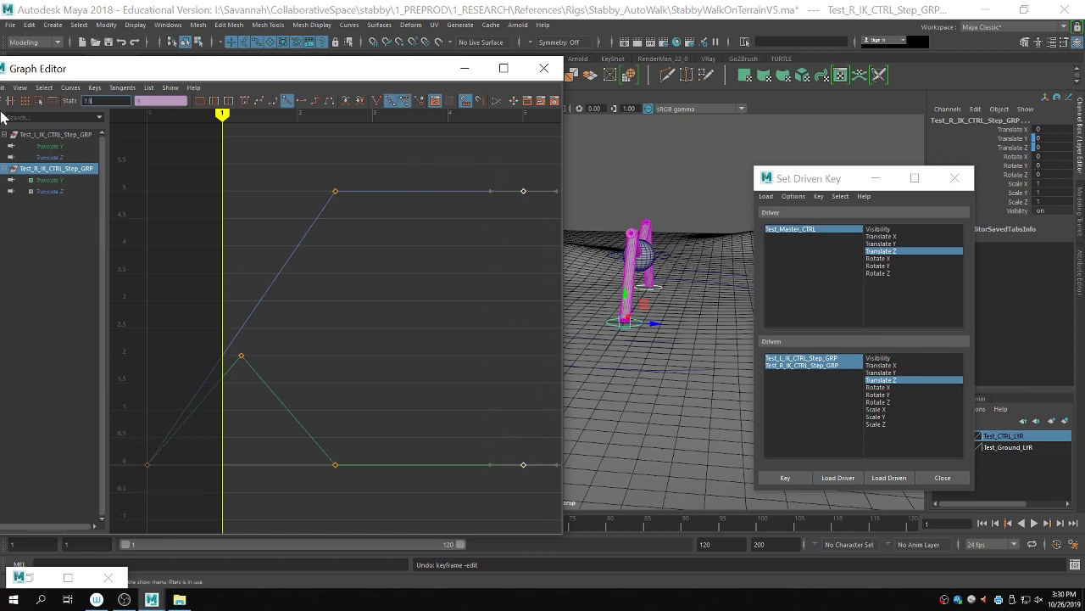
key(a)
drag(300, 242, 349, 359)
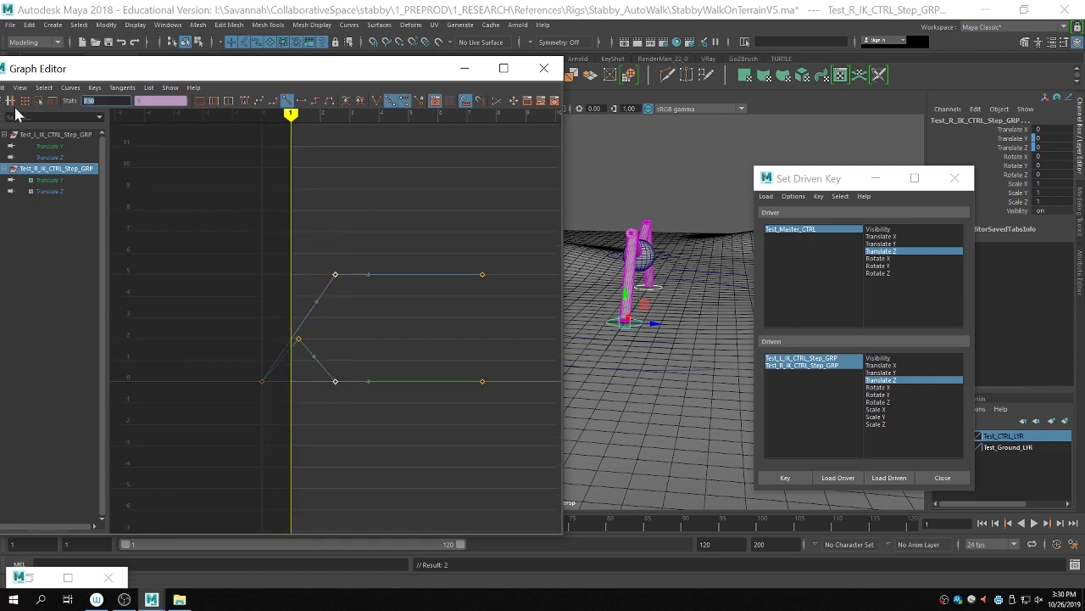
key(ctrl+z)
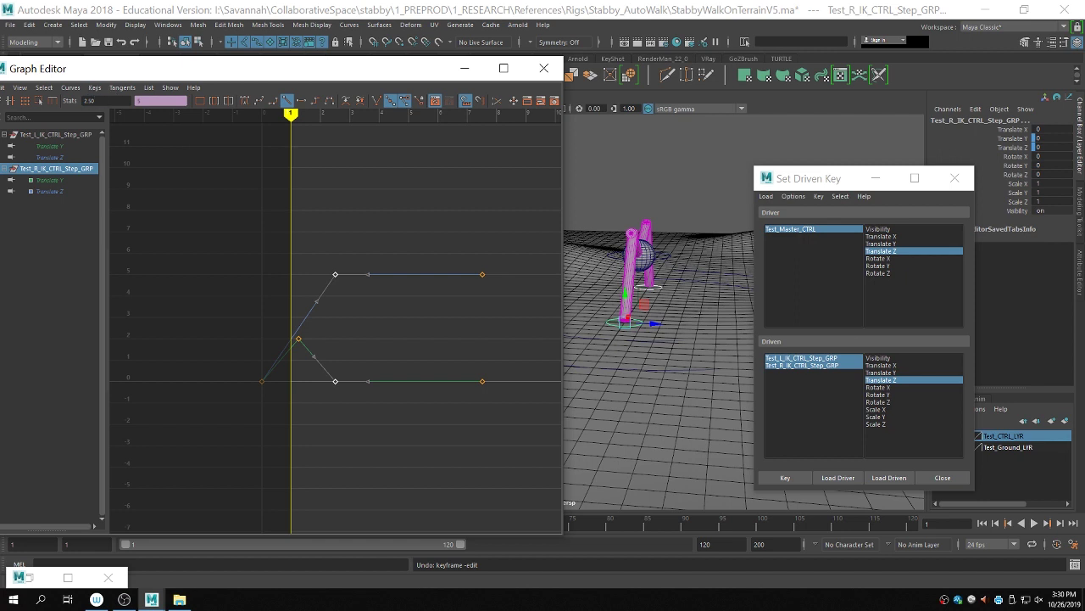
drag(100, 101, 38, 101)
text(5)
key(Return)
Step: Set the right step group's Translate Y peak key to time 3.75 and both curves' starting keys to time 2.5
drag(276, 316, 318, 353)
double_click(88, 100)
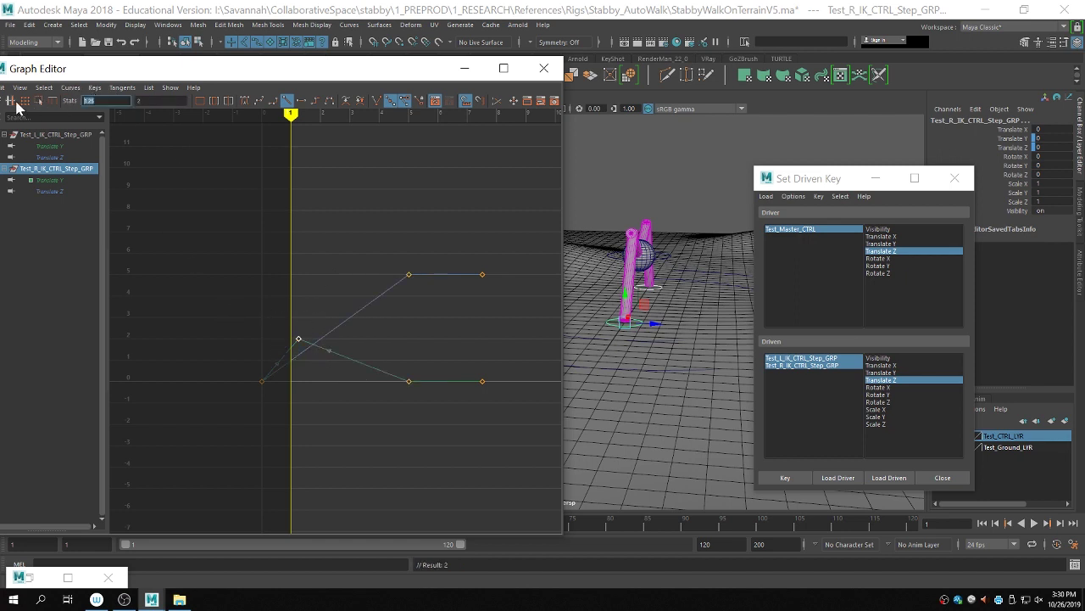
text(3.75)
key(Return)
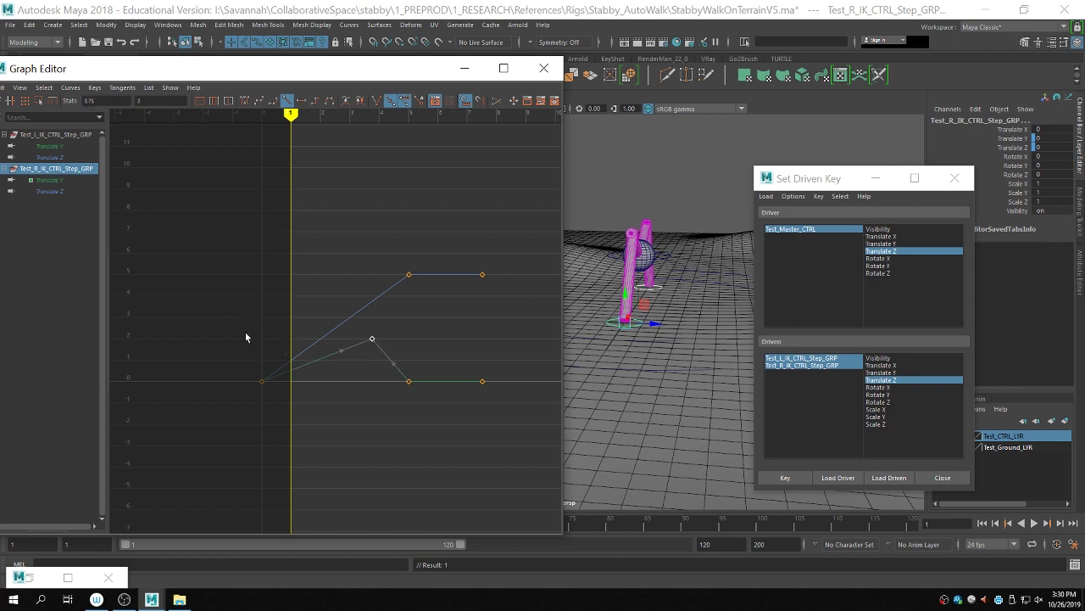
text(2.5)
key(Return)
click(410, 249)
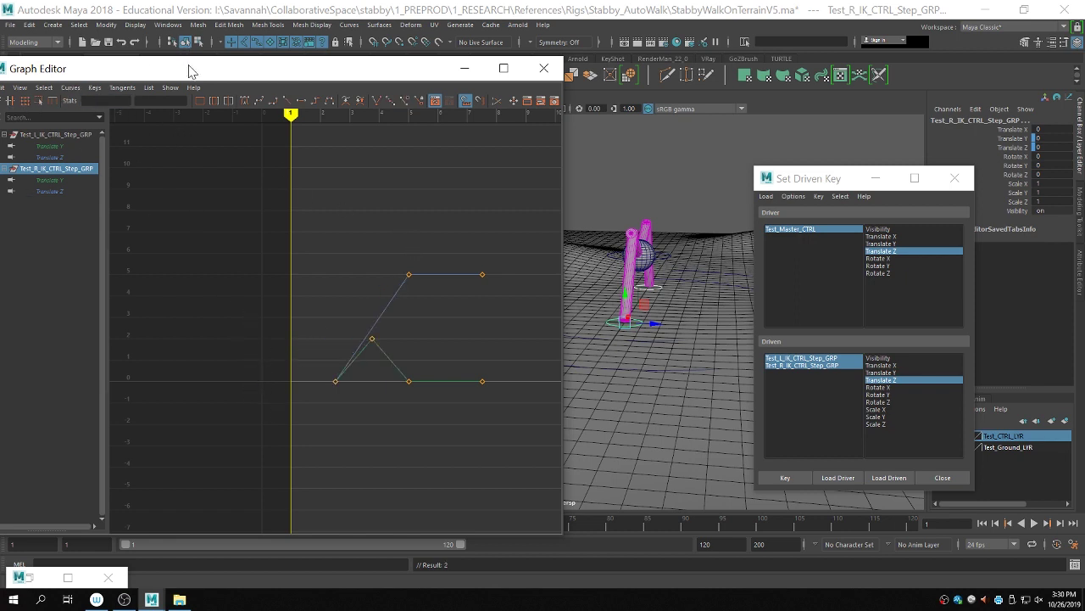
drag(188, 71, 269, 71)
click(151, 88)
mouse_move(183, 112)
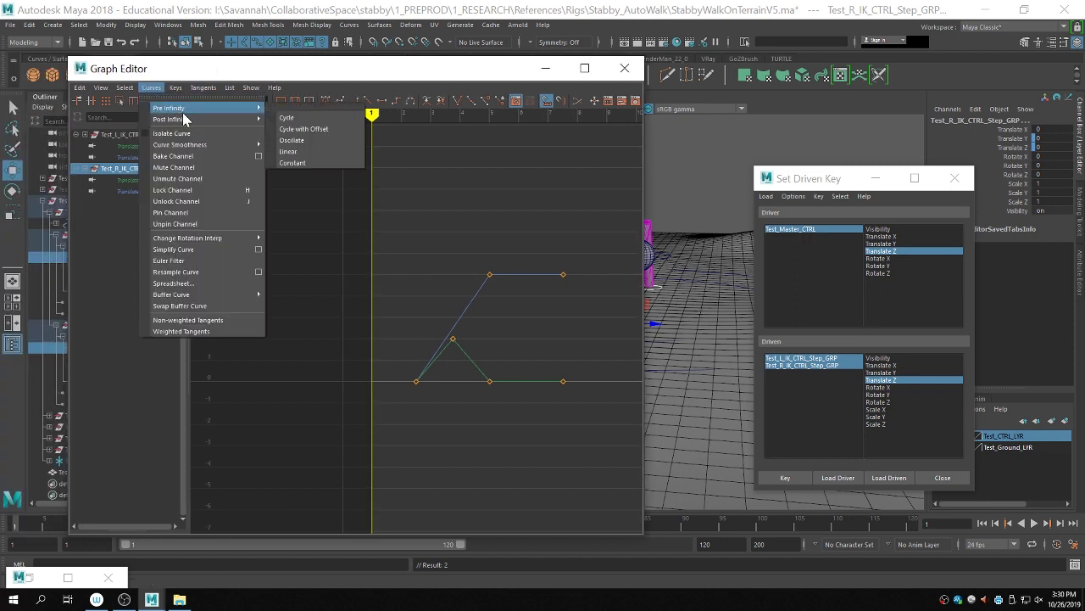
mouse_move(223, 123)
click(512, 249)
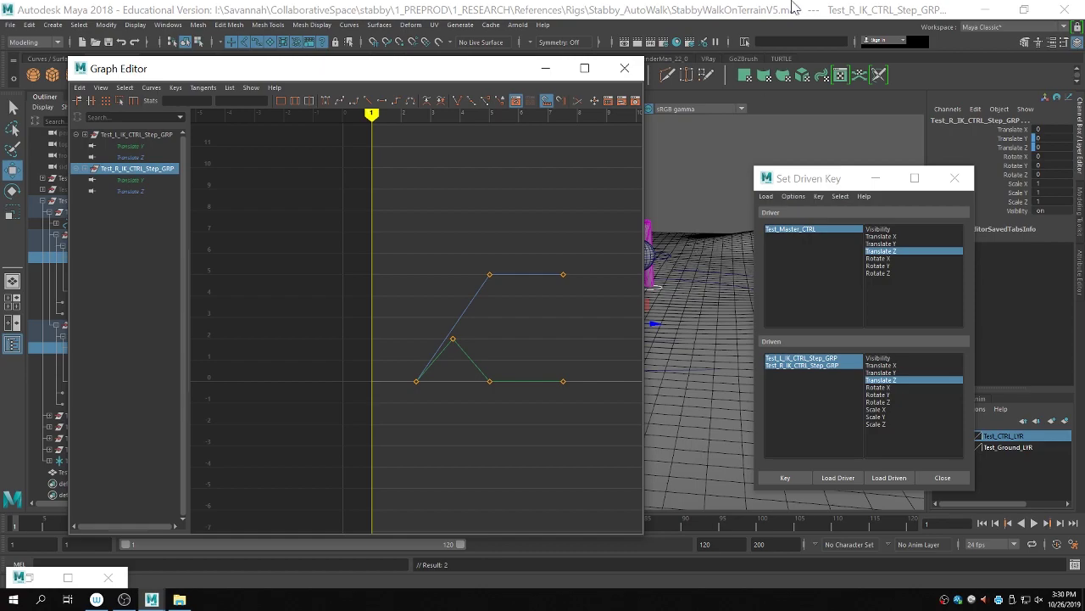
Step: Minimize the Graph Editor, test the walk by moving the master control forward along Z, and undo the movement
click(545, 68)
alt+drag(610, 307, 168, 391)
click(501, 391)
scroll(395, 362, down, 5)
alt+drag(396, 361, 531, 337)
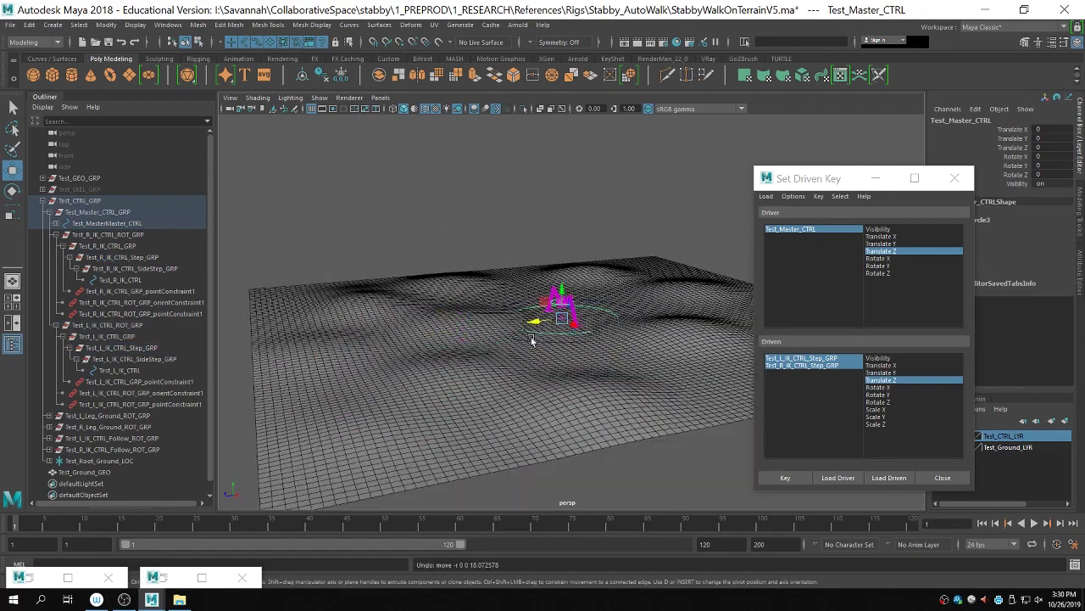
middle_drag(551, 327, 708, 284)
key(ctrl+z)
key(ctrl+z)
Step: Test the walk close up by moving the master control about -16.8 along Z, and undo the movement
scroll(584, 361, up, 4)
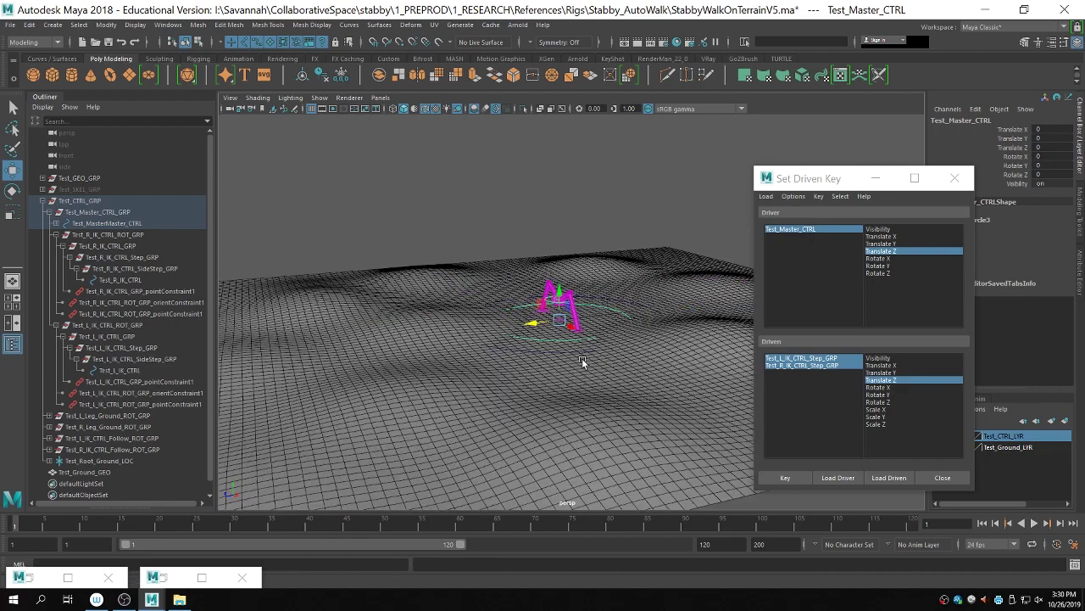
alt+drag(584, 362, 526, 311)
scroll(593, 310, up, 3)
middle_drag(527, 314, 445, 313)
key(ctrl+z)
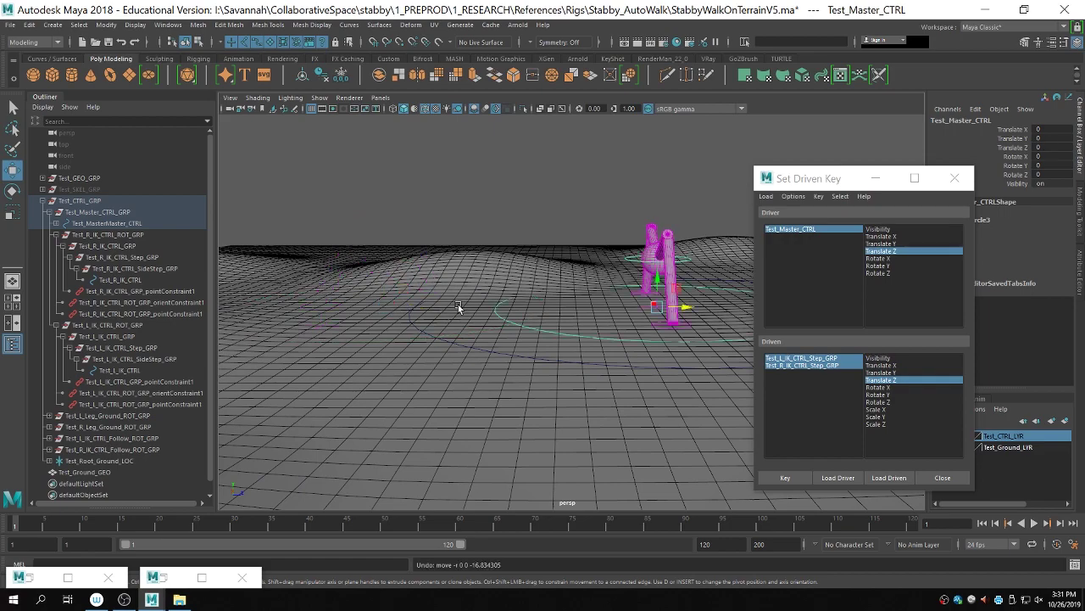
alt+drag(458, 304, 325, 287)
Step: Deselect the master control and close the Set Driven Key window
click(595, 212)
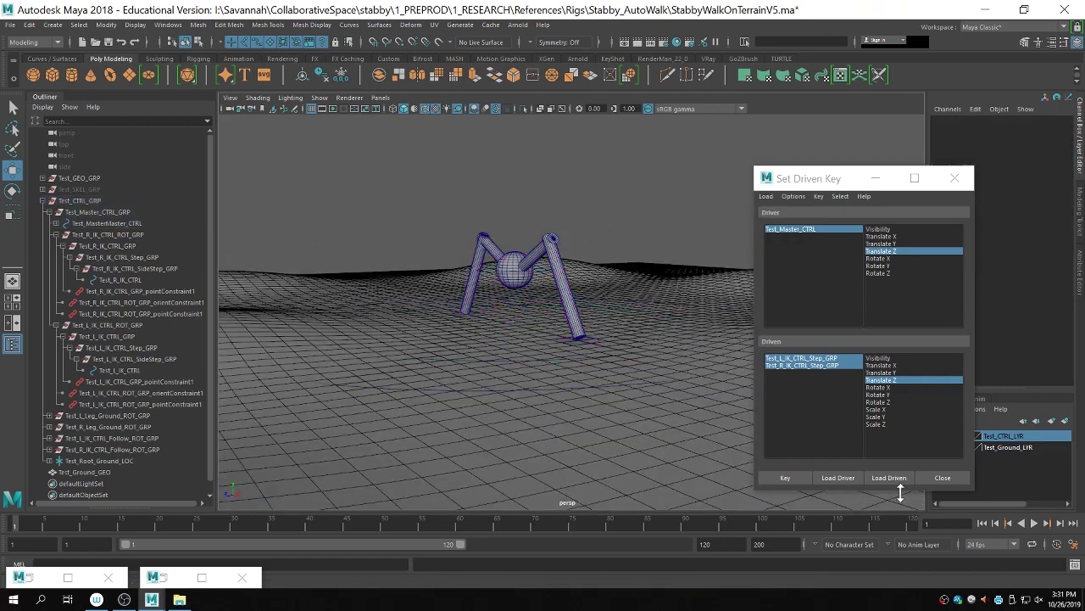
click(942, 478)
alt+drag(614, 349, 593, 368)
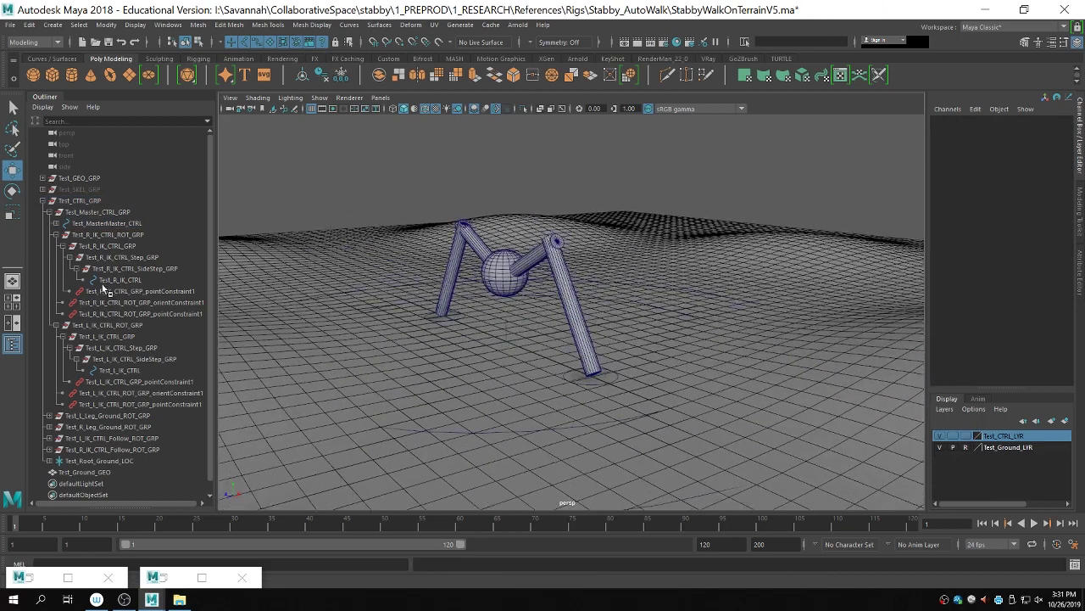
Step: Test the left leg by moving Test_L_IK_CTRL up about 4.5 in Y, then undo the movement and deselect the control
click(123, 268)
click(585, 387)
click(588, 376)
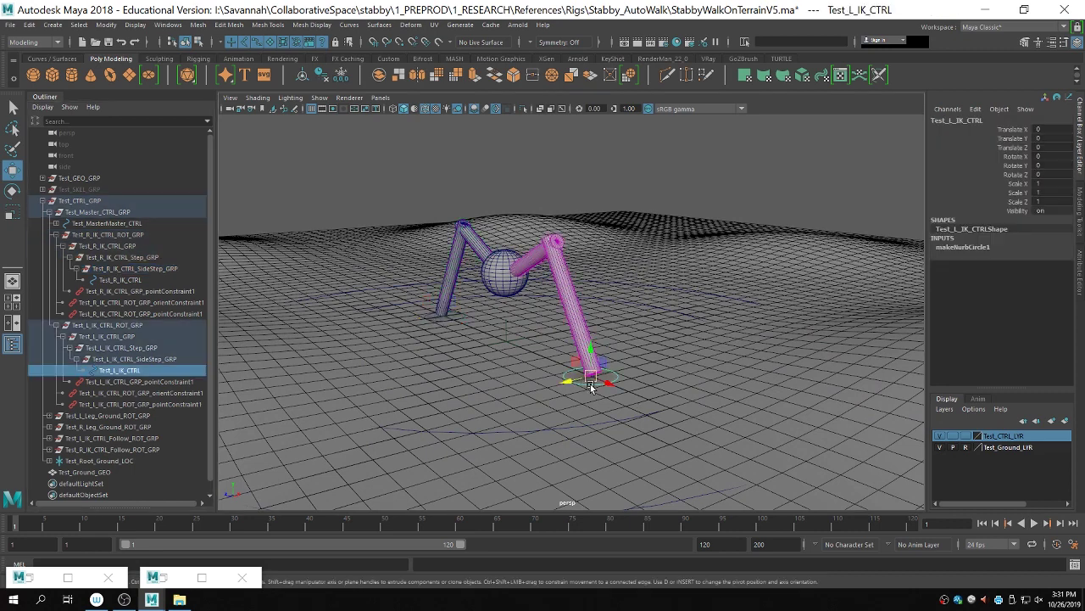
alt+drag(588, 375, 625, 243)
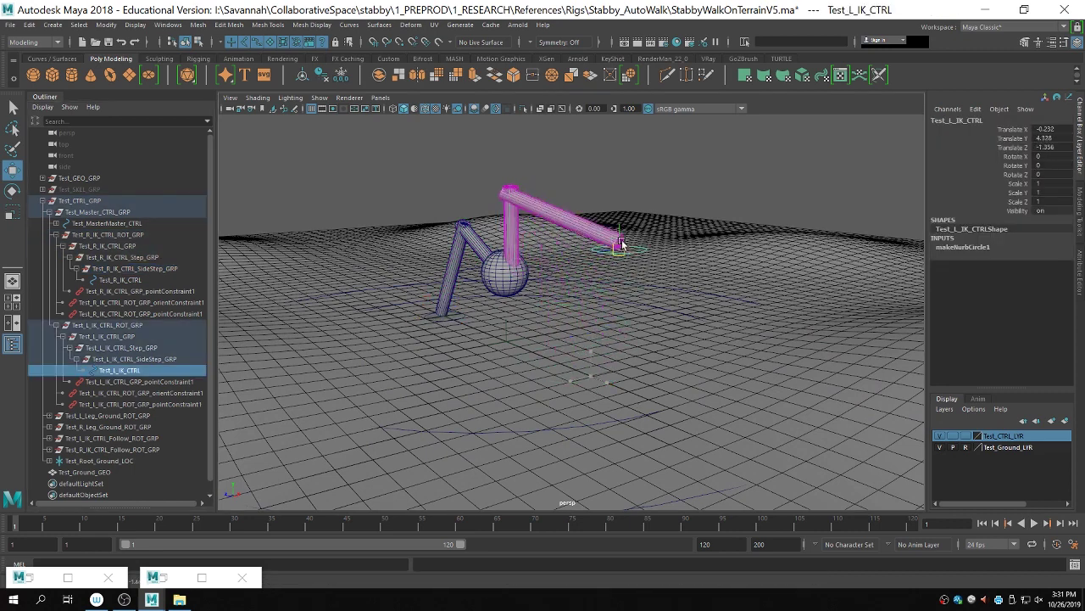
key(ctrl+z)
click(692, 200)
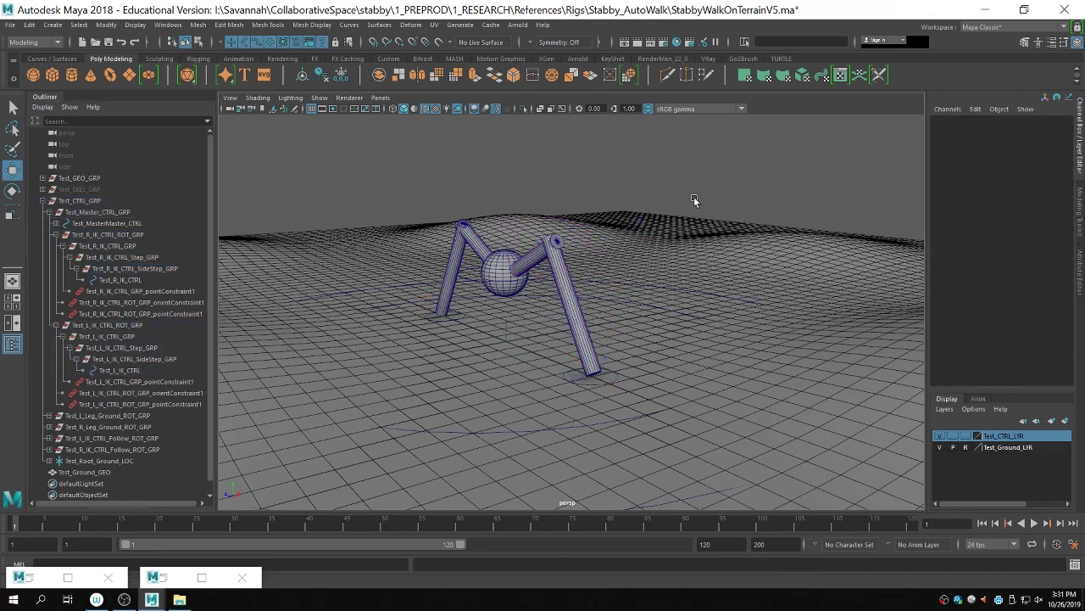
Step: Switch the viewport to wireframe display and make Test_SKEL_GRP visible
alt+drag(698, 200, 615, 212)
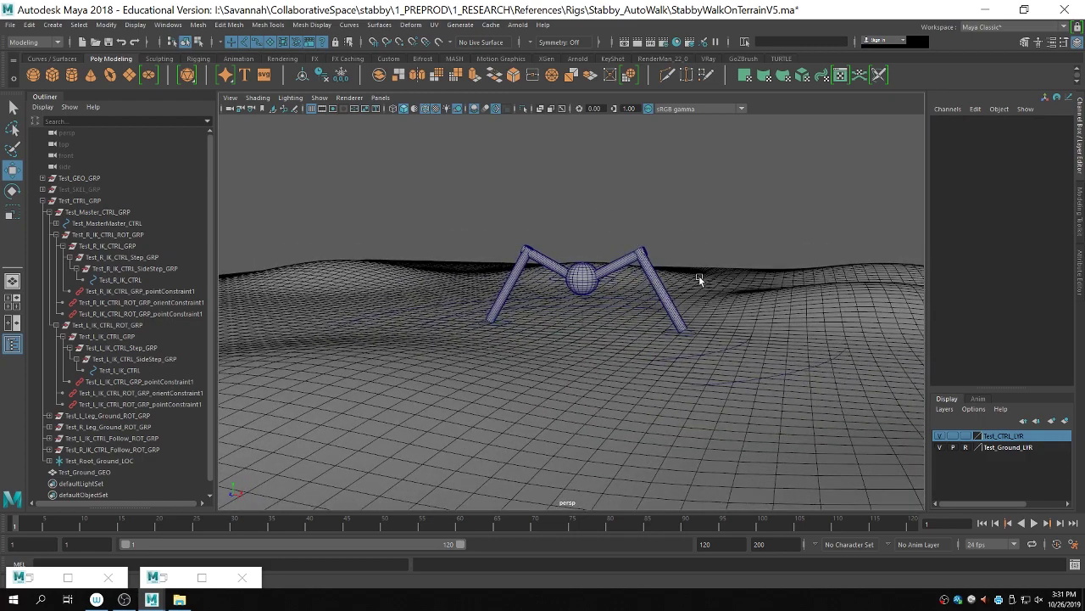
alt+drag(698, 276, 681, 294)
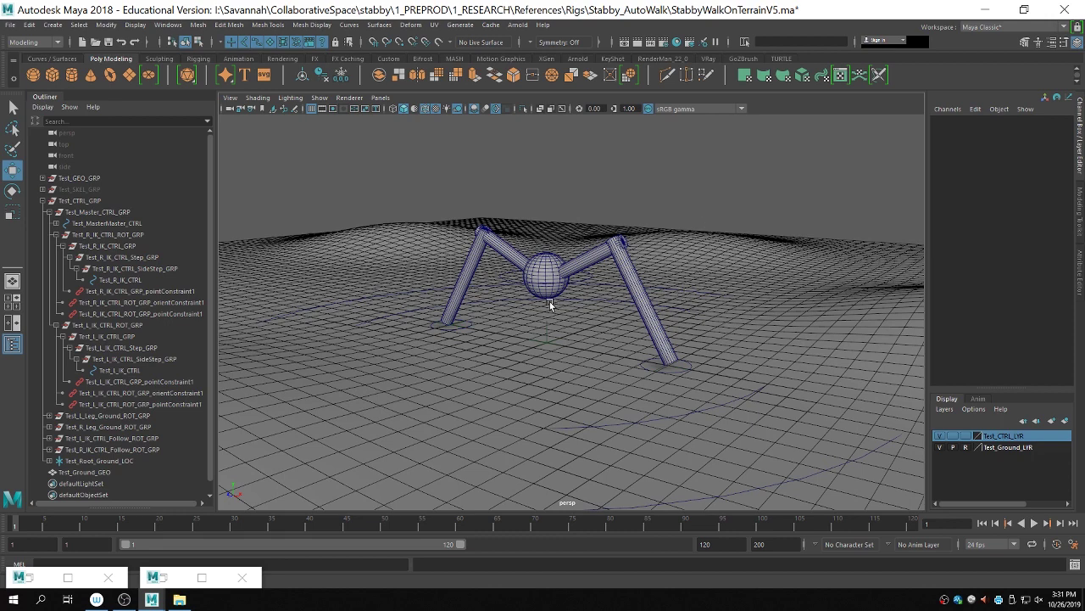
key(4)
alt+drag(542, 285, 563, 285)
click(75, 190)
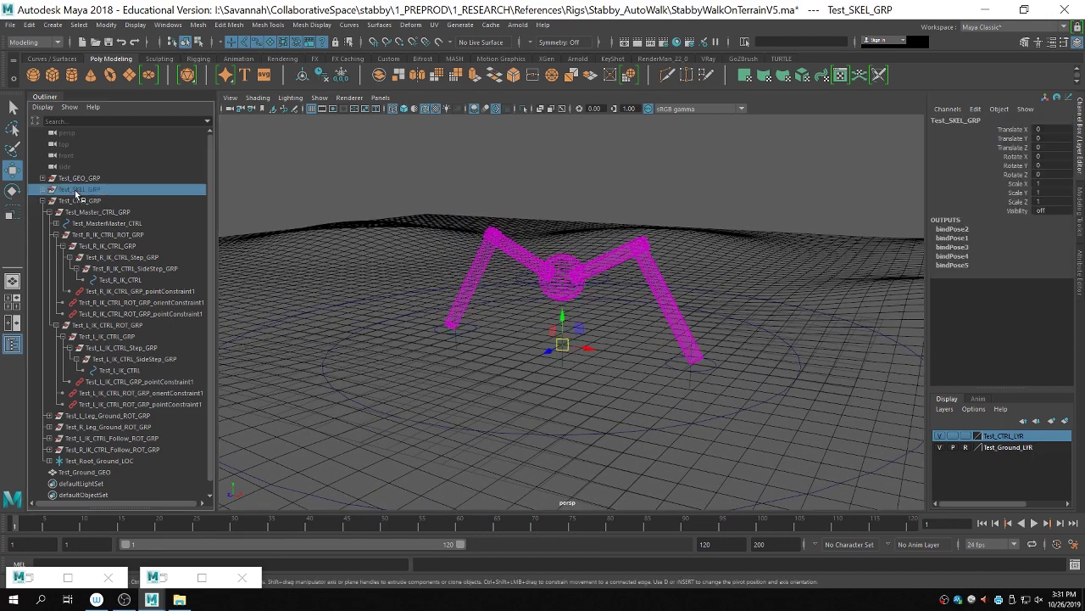
key(h)
click(714, 190)
Step: Inspect the left leg's joint chain by selecting the hip joint, the knee joint and the leg IK handle in turn
scroll(664, 223, up, 2)
alt+drag(664, 223, 688, 240)
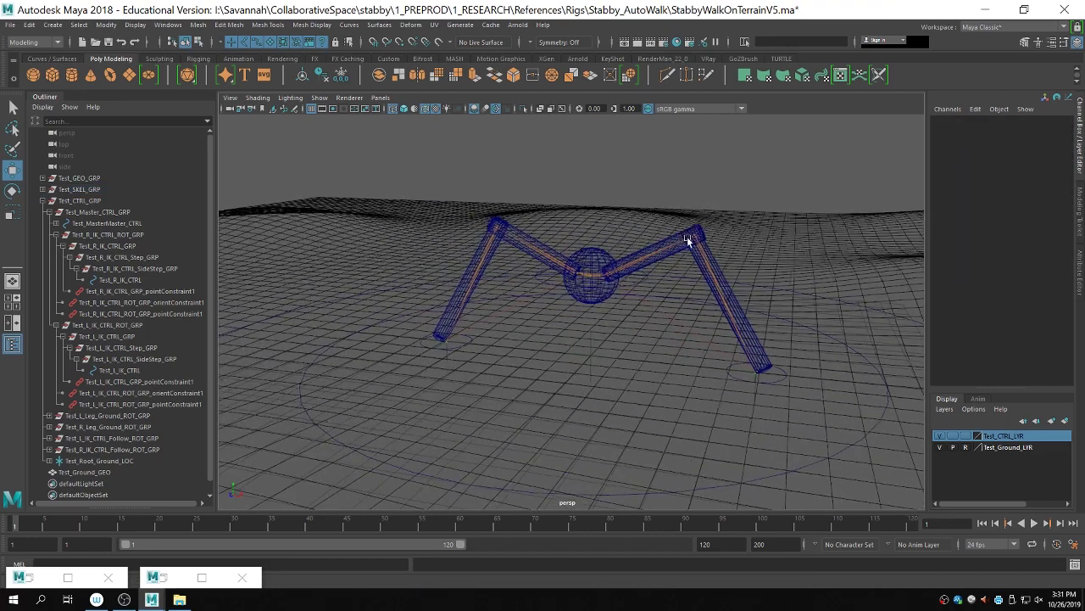
scroll(642, 283, up, 4)
alt+drag(642, 283, 683, 300)
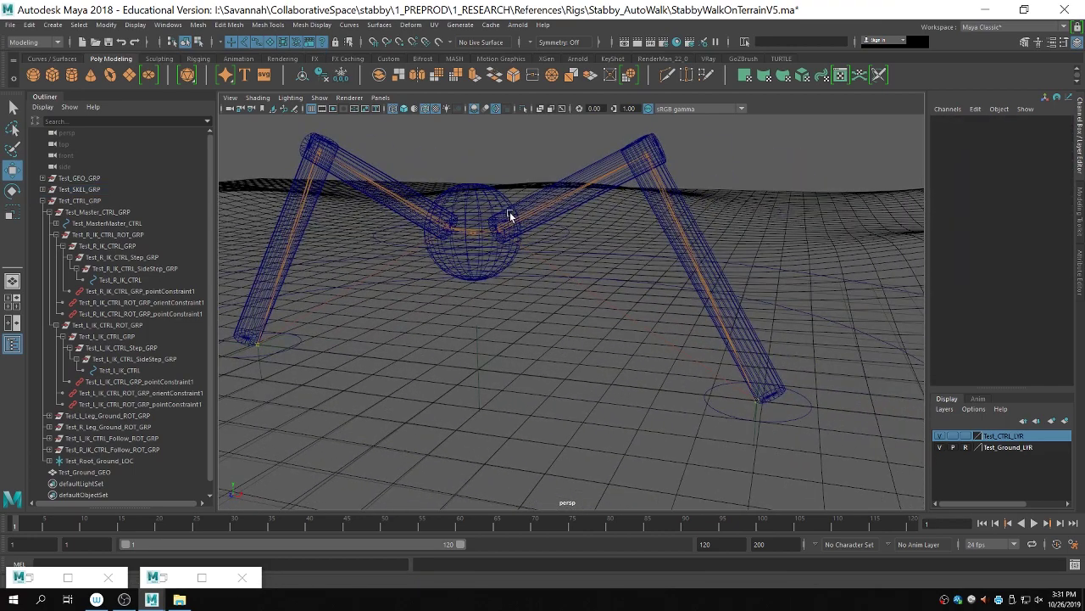
alt+drag(626, 169, 551, 228)
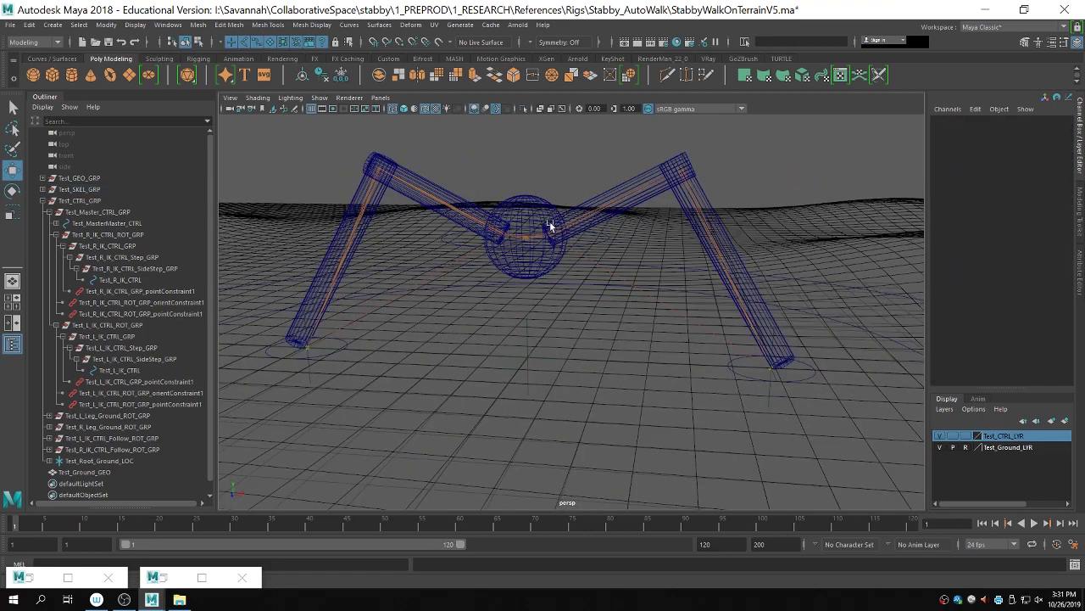
click(552, 231)
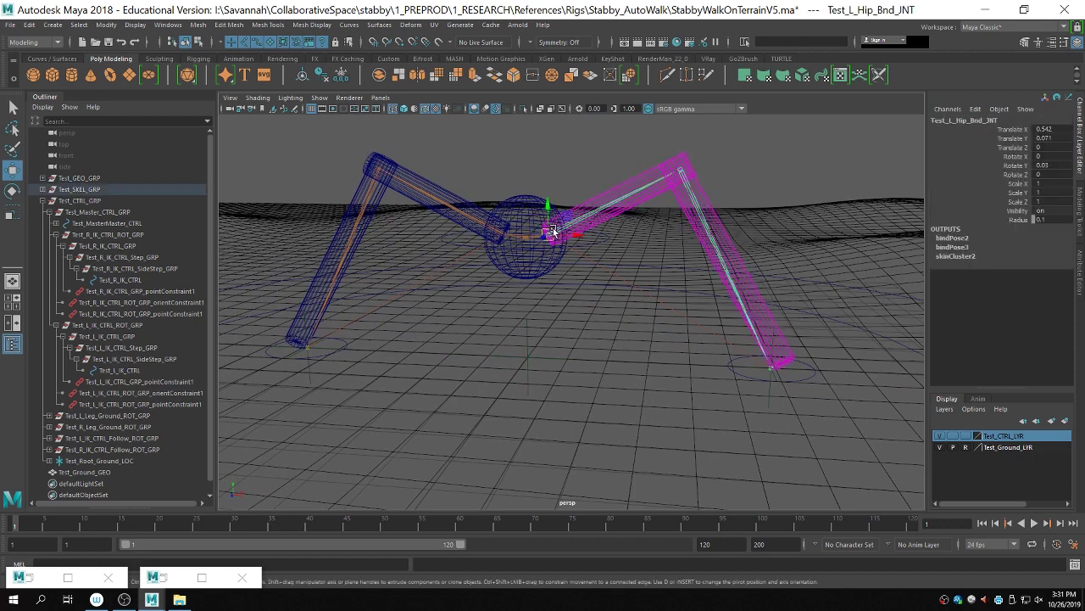
click(683, 172)
click(772, 370)
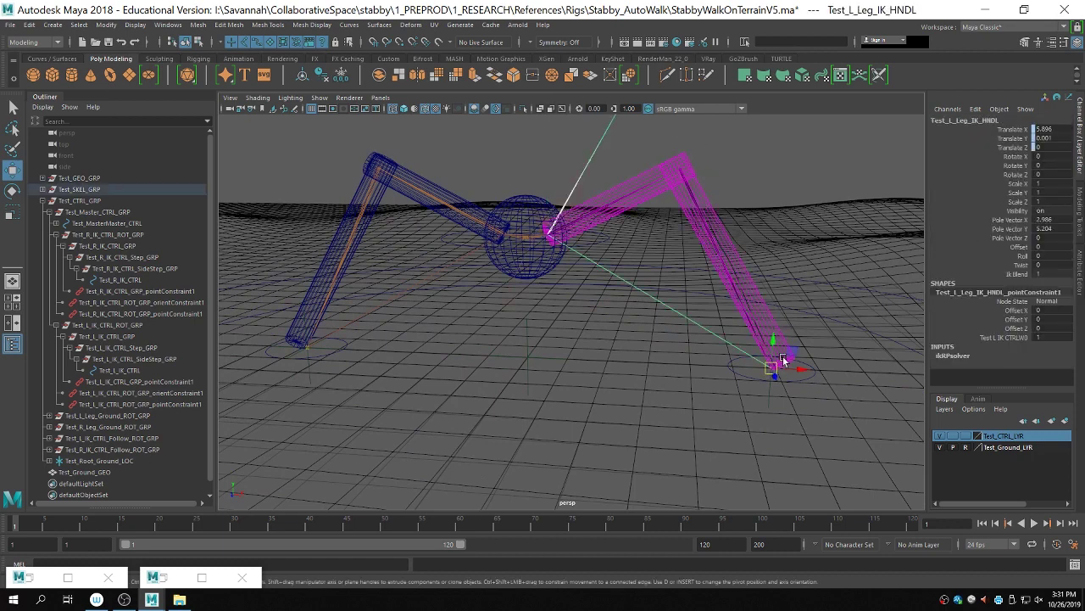
Step: Examine the left foot up close to compare the IK handle's position with the IK control and the end of the leg
click(774, 367)
click(769, 364)
click(736, 370)
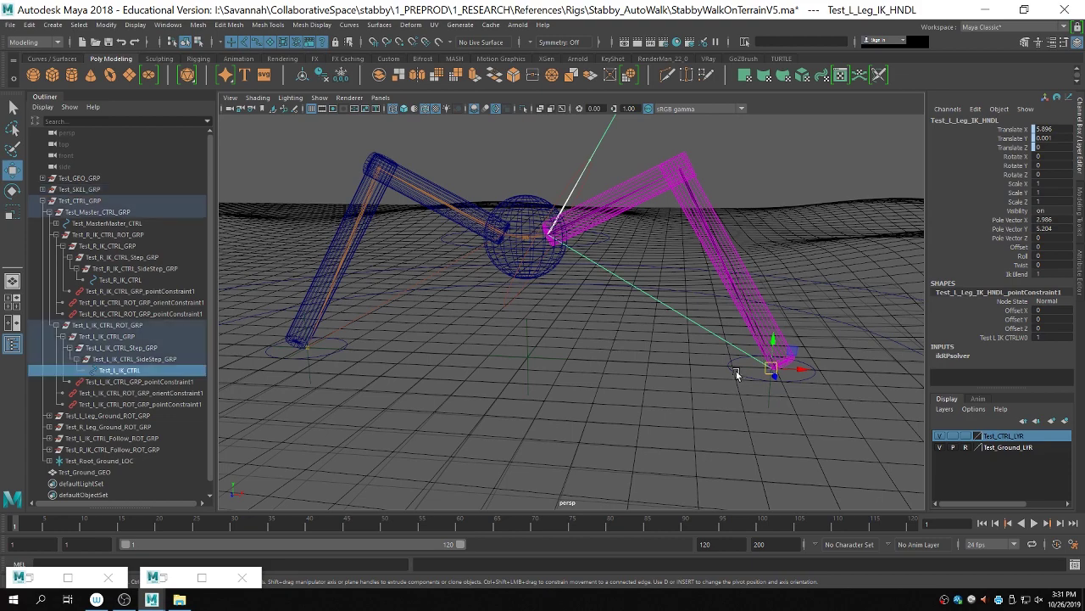
click(720, 388)
scroll(720, 388, up, 3)
alt+middle_drag(774, 406, 706, 360)
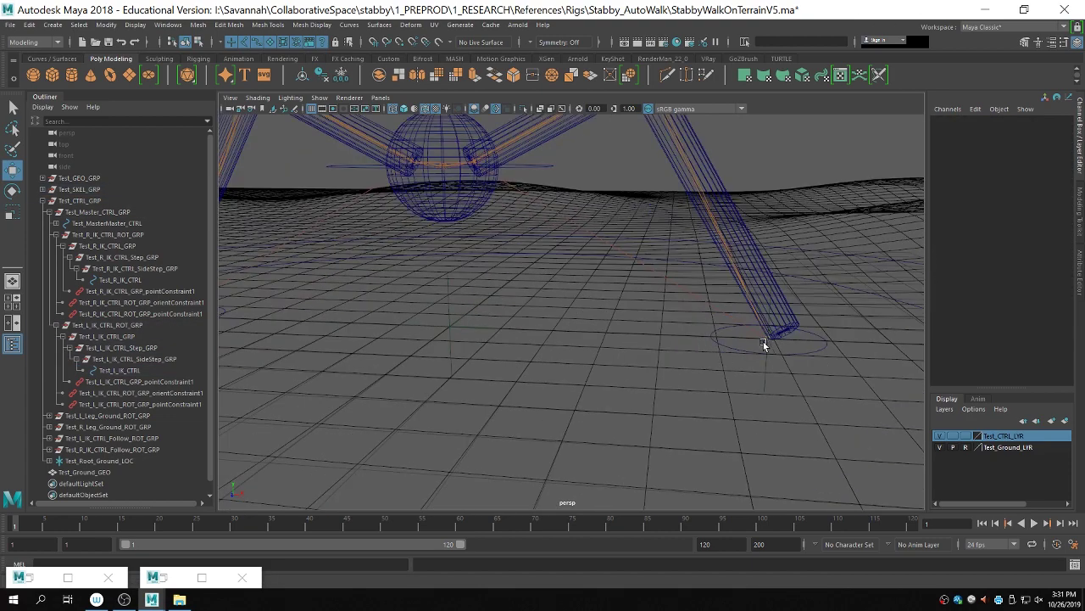
click(767, 337)
click(690, 333)
scroll(691, 344, down, 5)
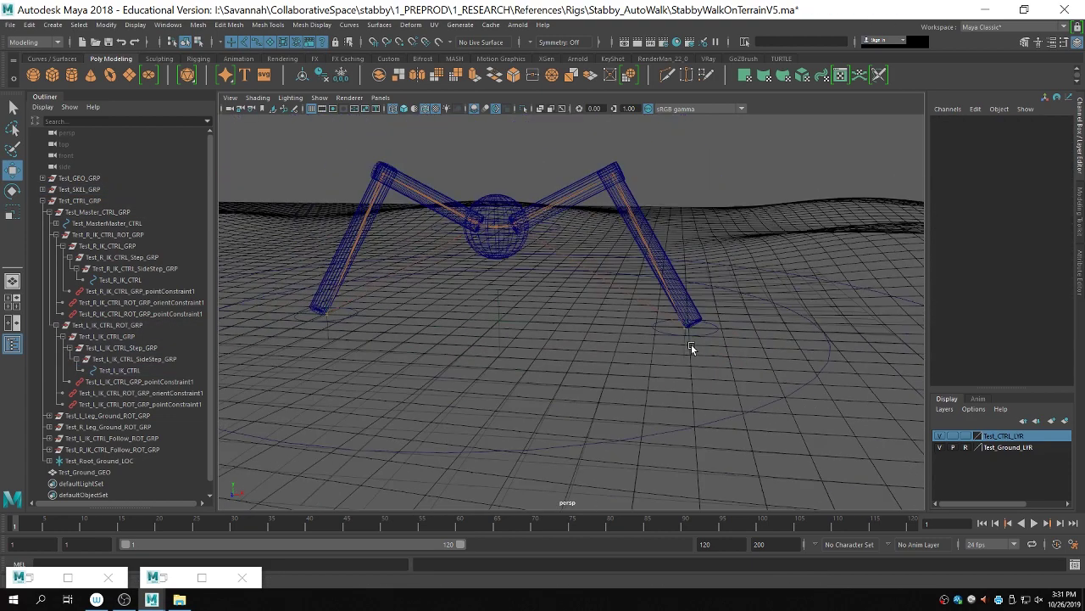
scroll(691, 344, up, 3)
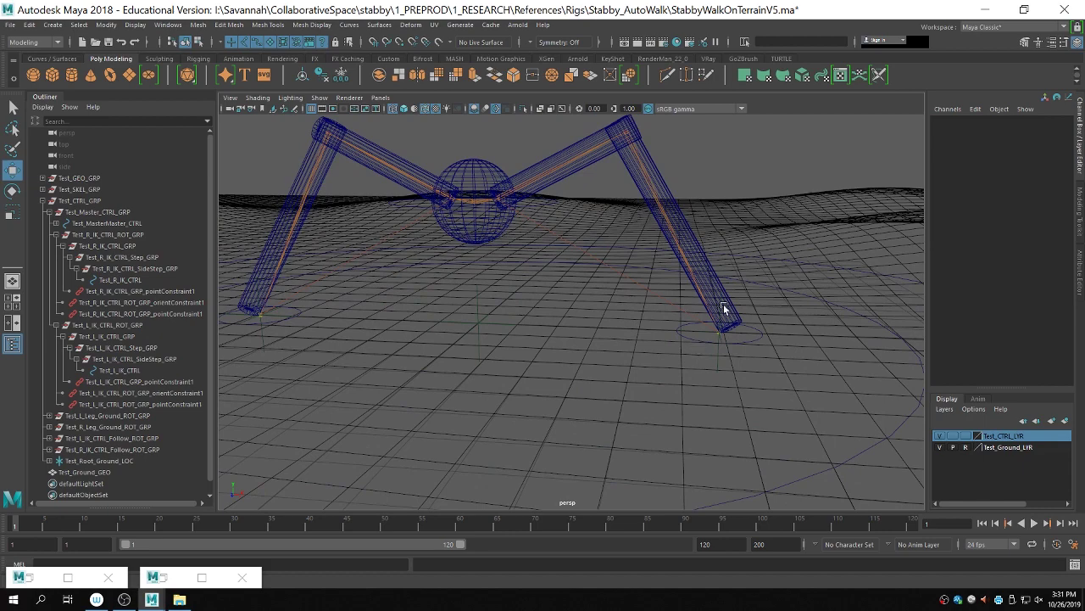
scroll(609, 303, down, 3)
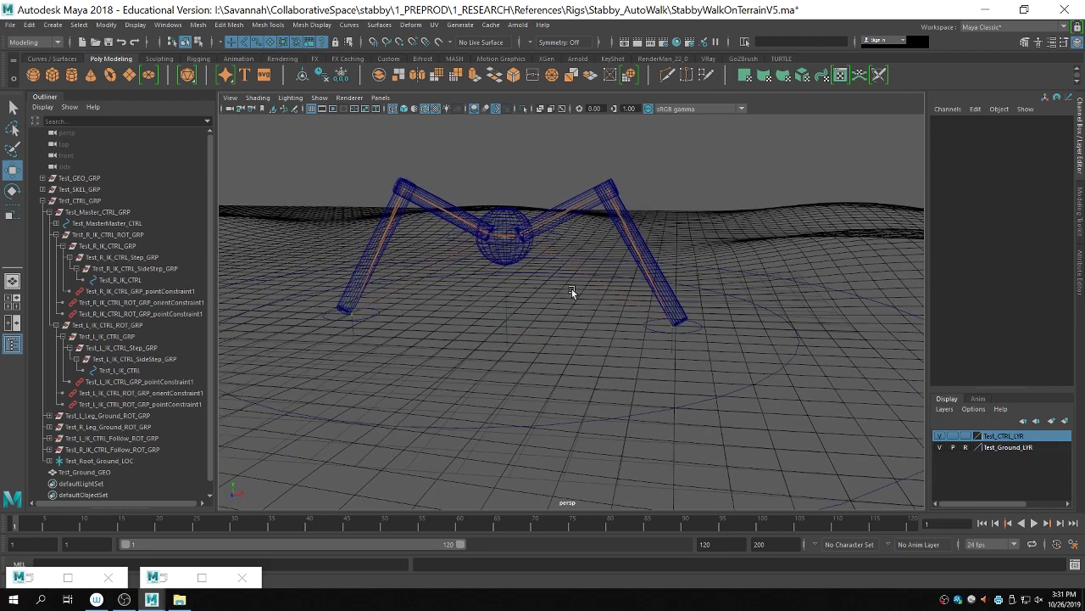
Step: Test the left leg by raising Test_L_IK_CTRL about 0.56 in Y, and undo the movement
click(649, 330)
click(687, 175)
click(695, 323)
drag(674, 314, 639, 301)
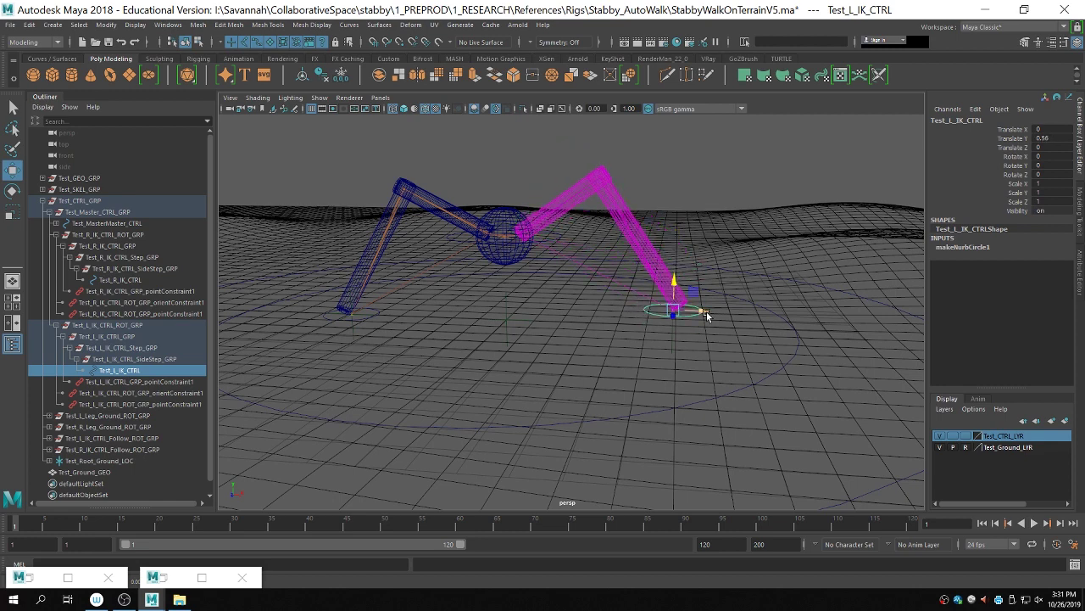
key(ctrl+z)
click(713, 176)
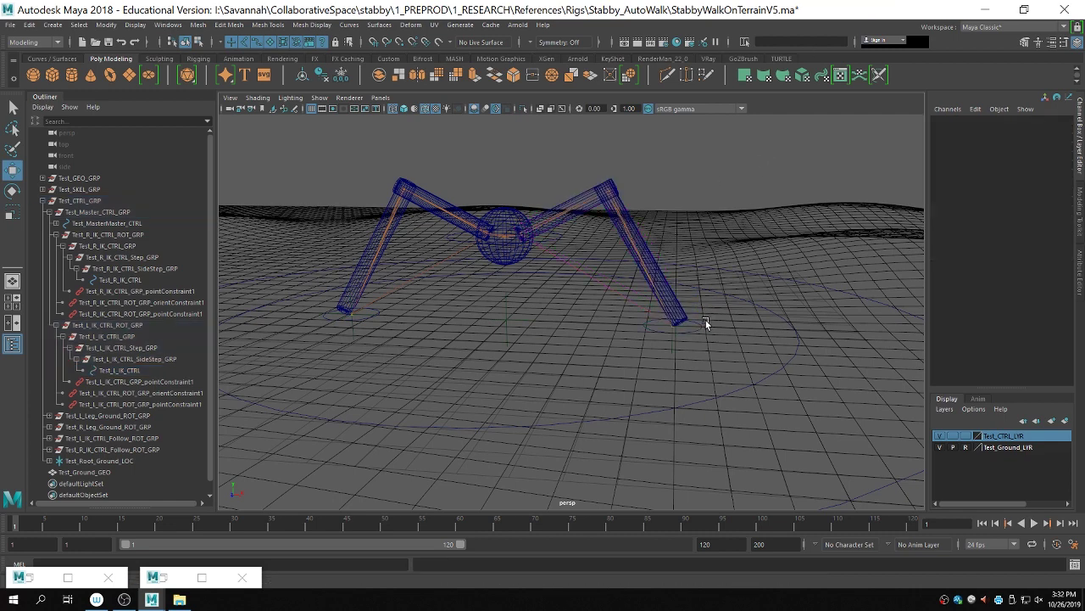
Step: Test the left leg by moving Test_L_IK_CTRL about -2.98 along X, and undo the movement
click(673, 323)
mouse_move(613, 317)
mouse_down()
mouse_move(688, 321)
mouse_move(611, 314)
mouse_up()
key(ctrl+z)
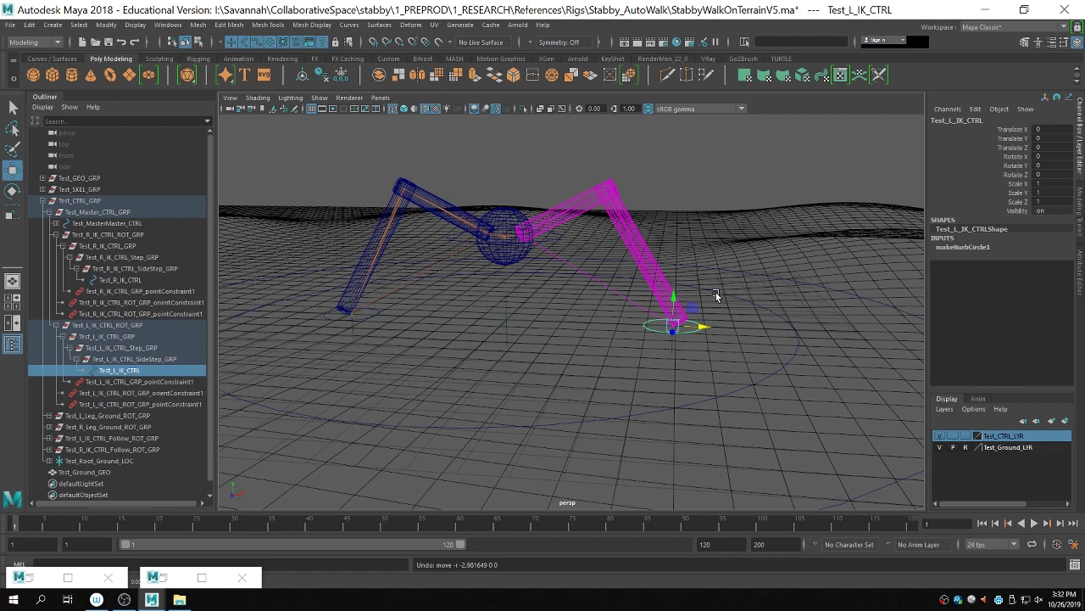
click(679, 190)
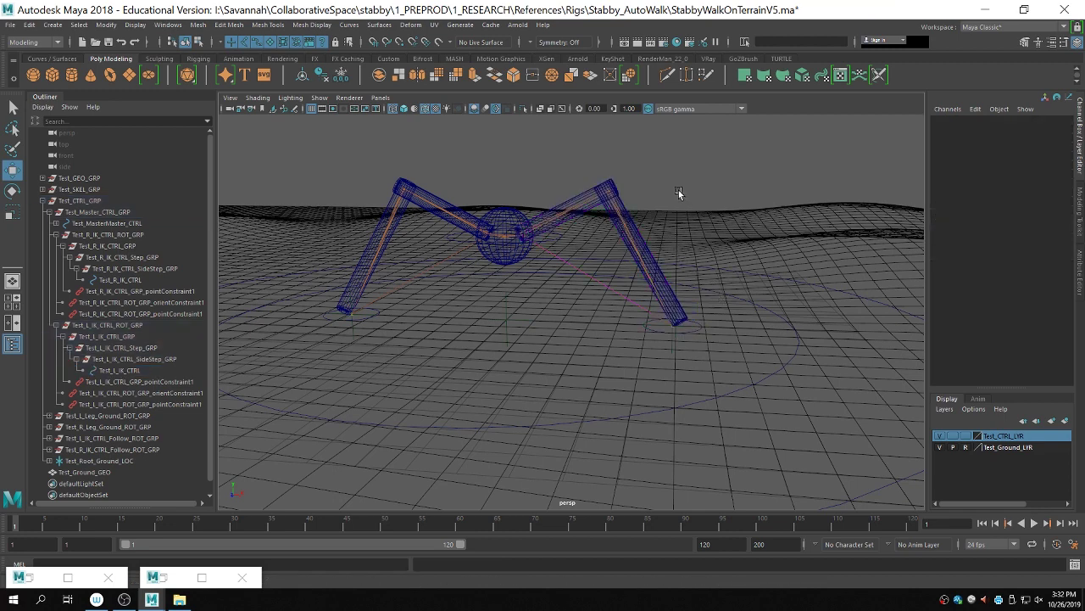
Step: Frame Test_L_IK_CTRL in the viewport and examine how its pivot sits at the left foot
click(646, 329)
alt+right_drag(642, 334, 826, 378)
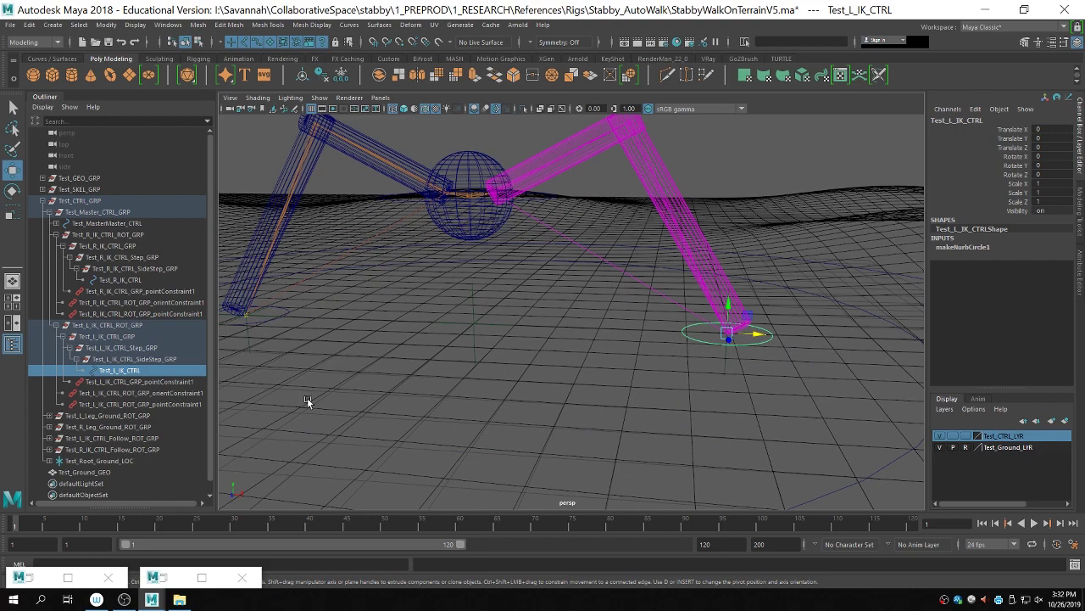
click(715, 366)
click(727, 334)
key(f)
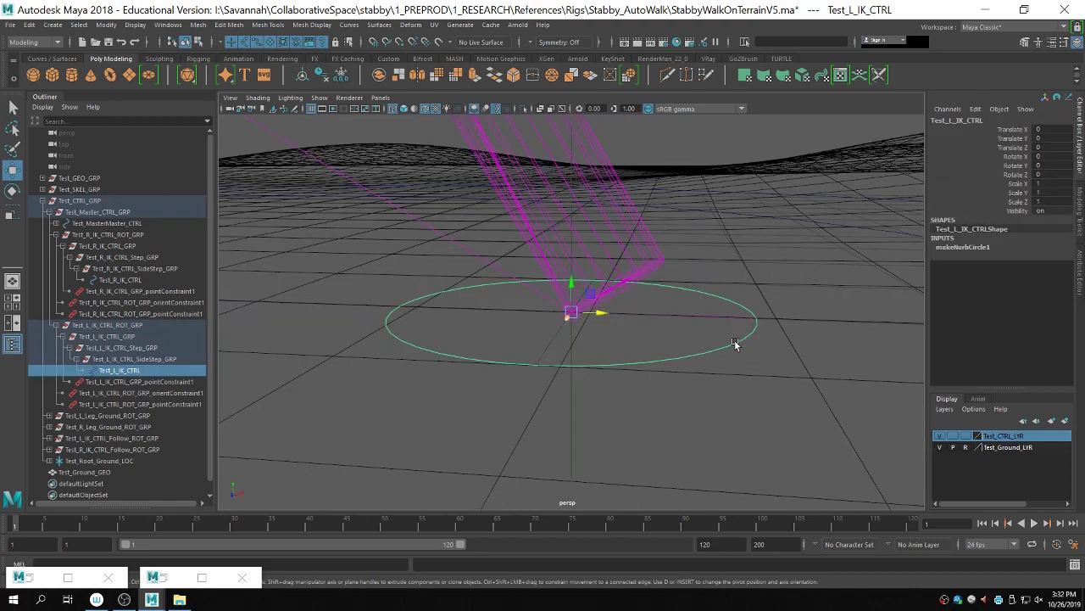
scroll(720, 333, down, 5)
key(f)
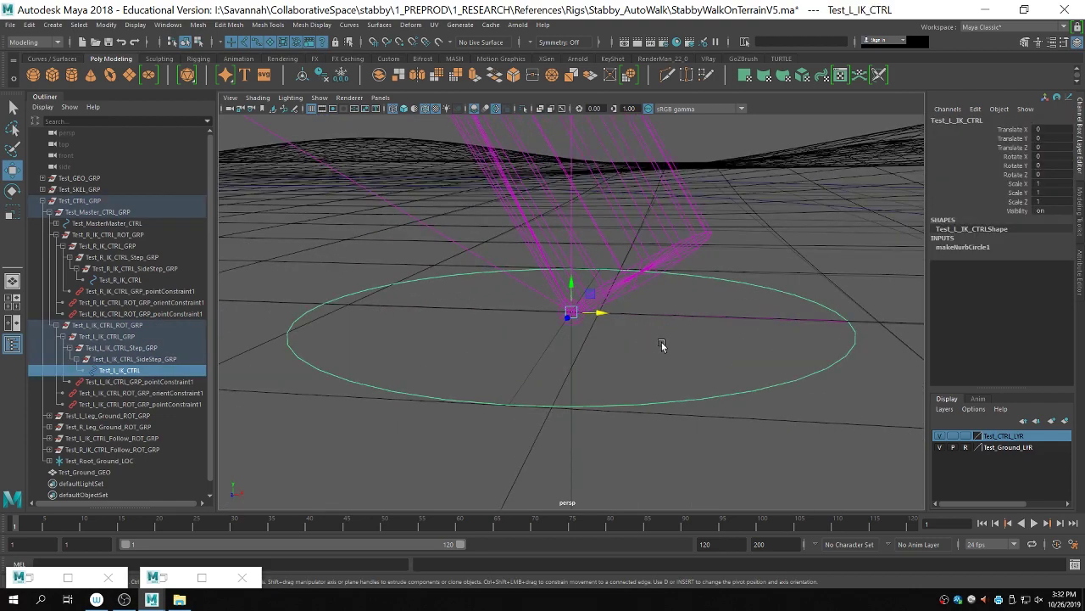
Step: Reselect Test_L_IK_CTRL, test the leg by lifting it about 3.7 in Y, and undo the movement
click(150, 323)
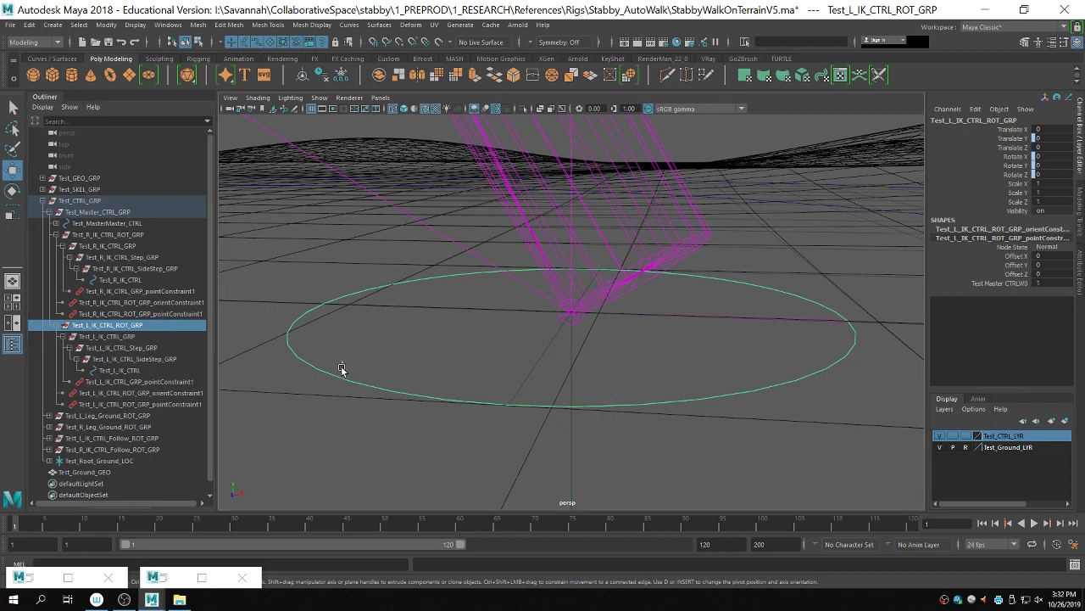
drag(341, 368, 389, 406)
scroll(609, 319, down, 6)
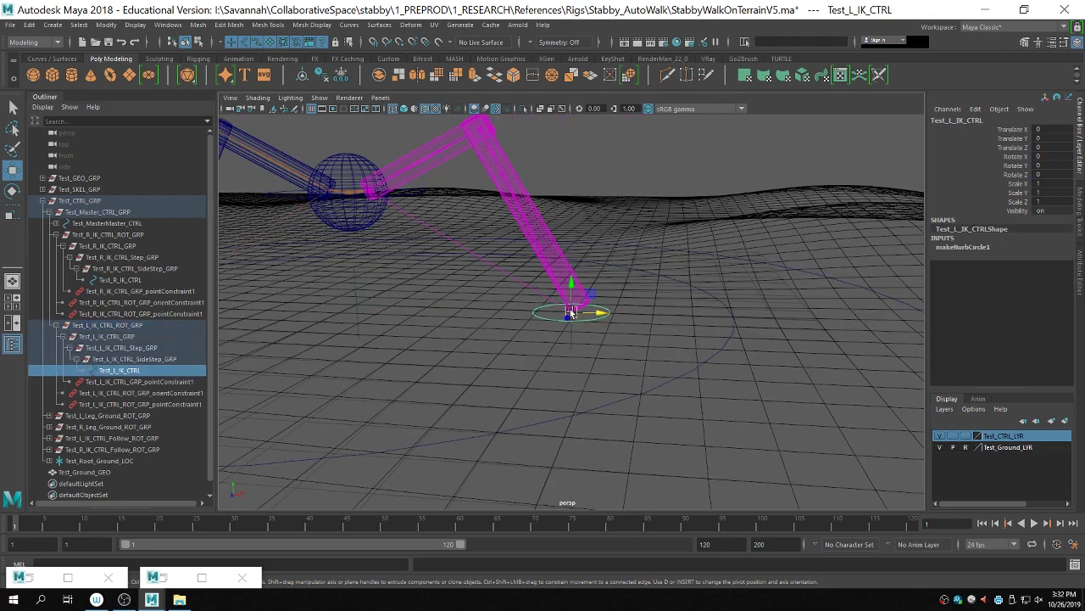
drag(572, 276, 558, 225)
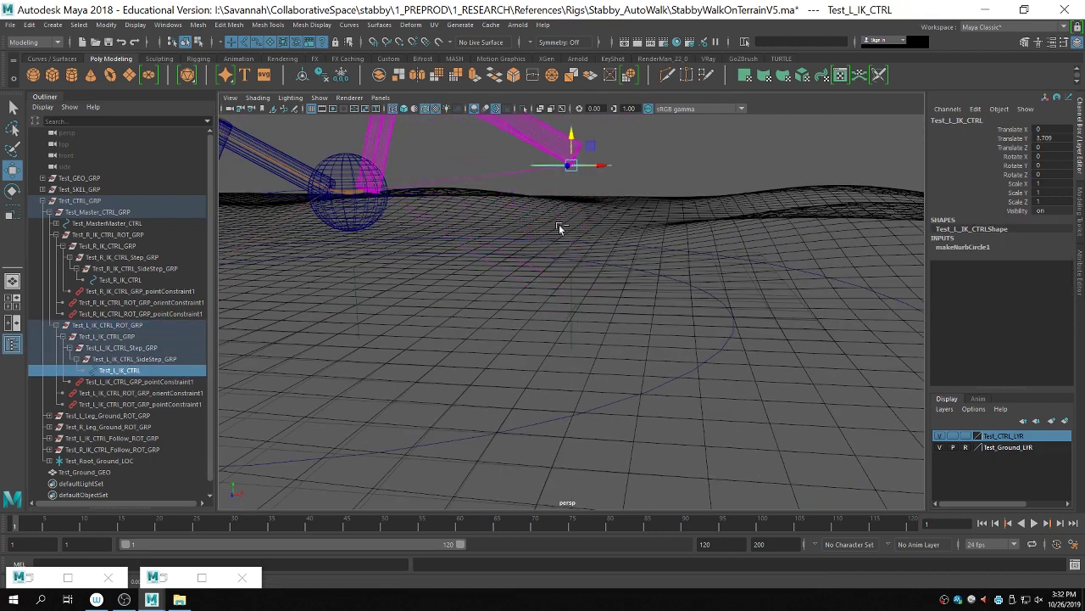
key(ctrl+z)
scroll(399, 294, down, 2)
alt+drag(410, 303, 396, 300)
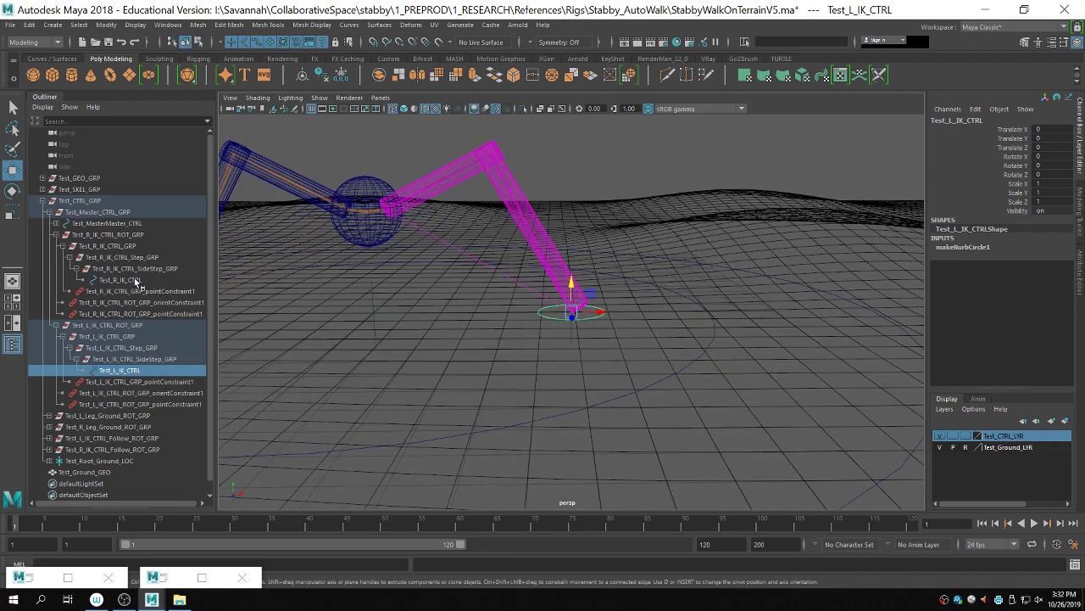
Step: Expand Test_SKEL_GRP and Test_IK_HNDL_GRP, try moving Test_L_Leg_IK_HNDL about 2.2 up in Y, and undo the movement
click(42, 189)
click(49, 212)
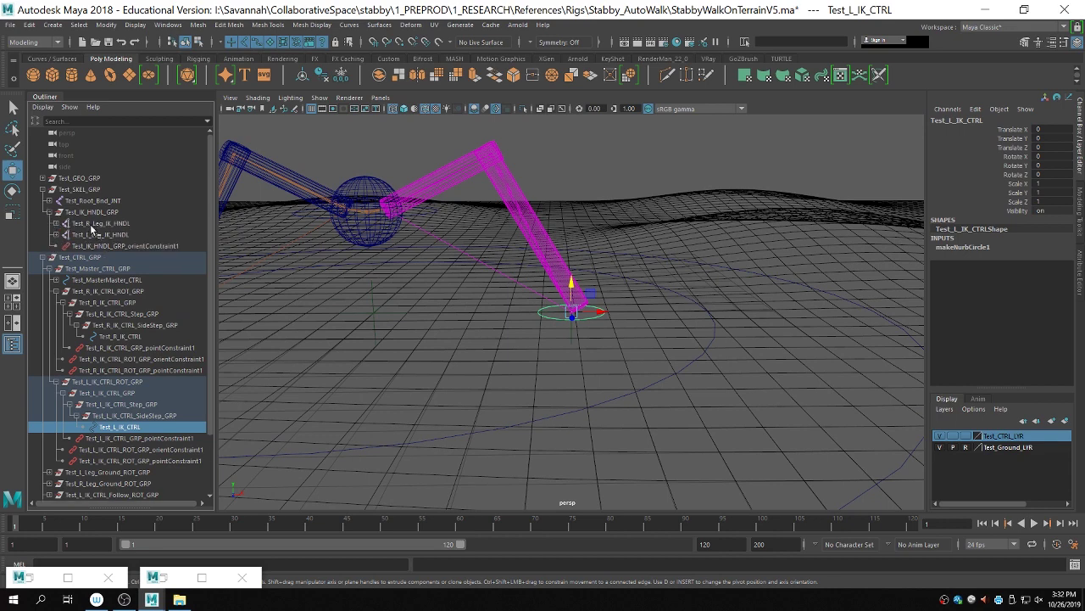
click(102, 234)
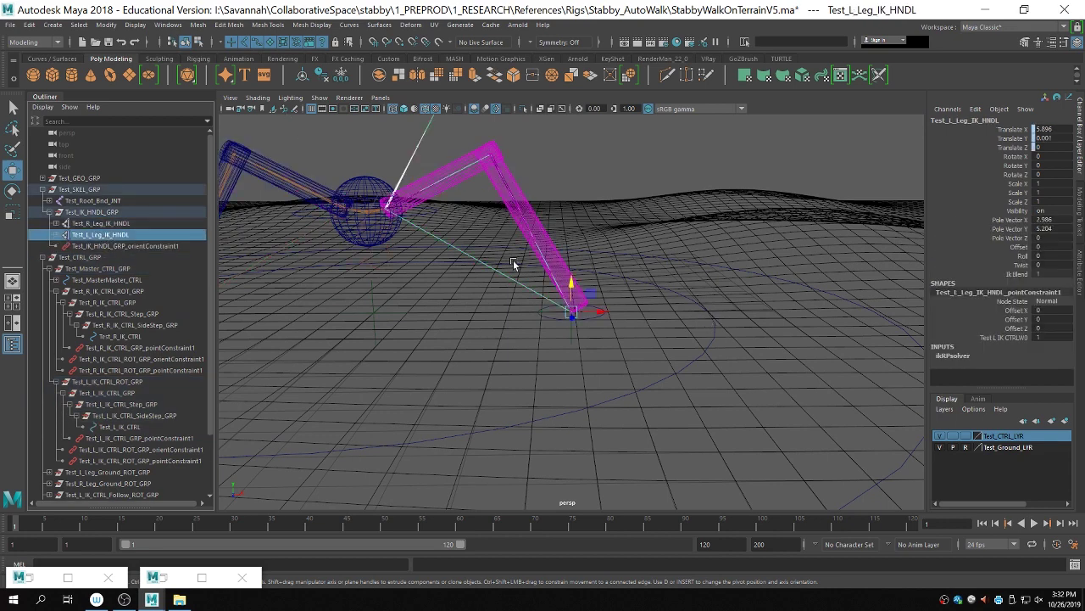
mouse_move(573, 289)
mouse_down()
mouse_move(572, 230)
mouse_move(572, 291)
mouse_up()
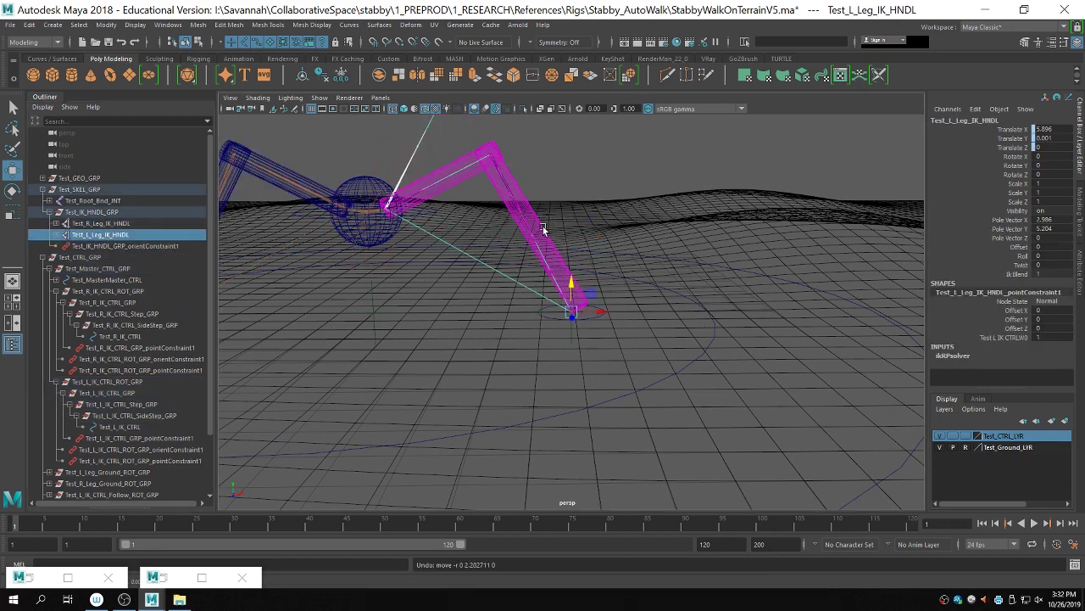
click(592, 146)
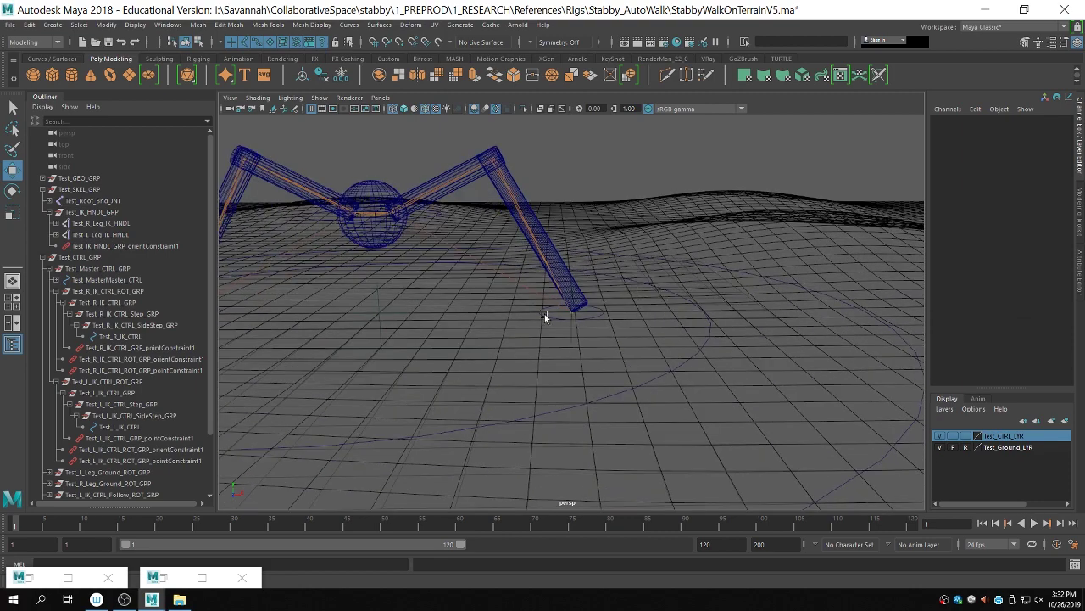
Step: Return the viewport to shaded display and inspect the channels and point constraints of the left and right leg IK handles
click(541, 321)
key(5)
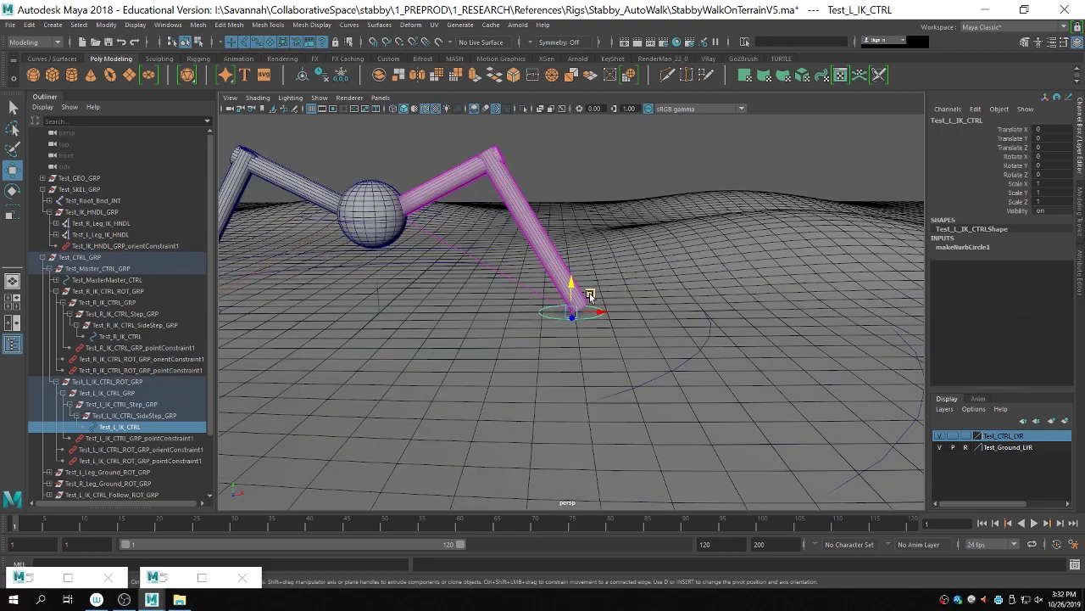
click(126, 235)
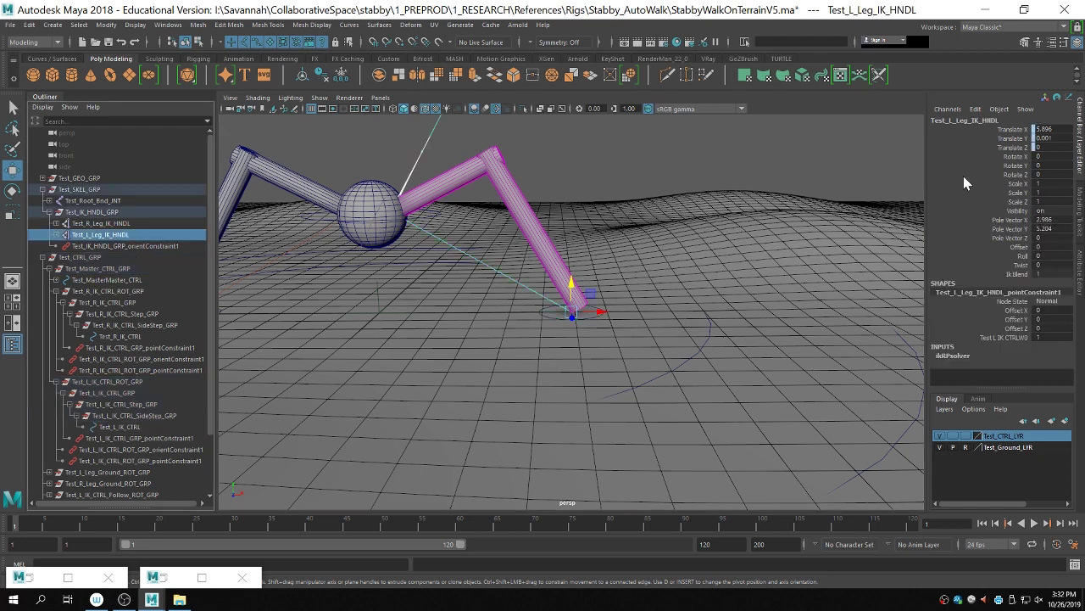
click(124, 224)
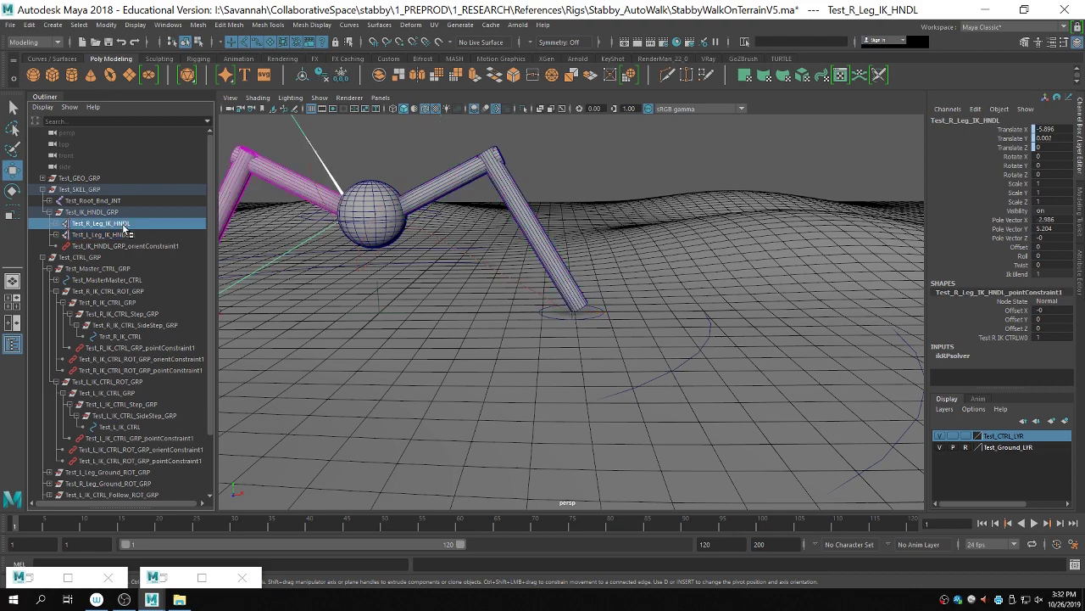
Step: Select Test_Master_CTRL, test how the rig follows it over the terrain, and undo the movement
scroll(511, 317, down, 5)
scroll(511, 317, up, 4)
click(521, 352)
click(628, 371)
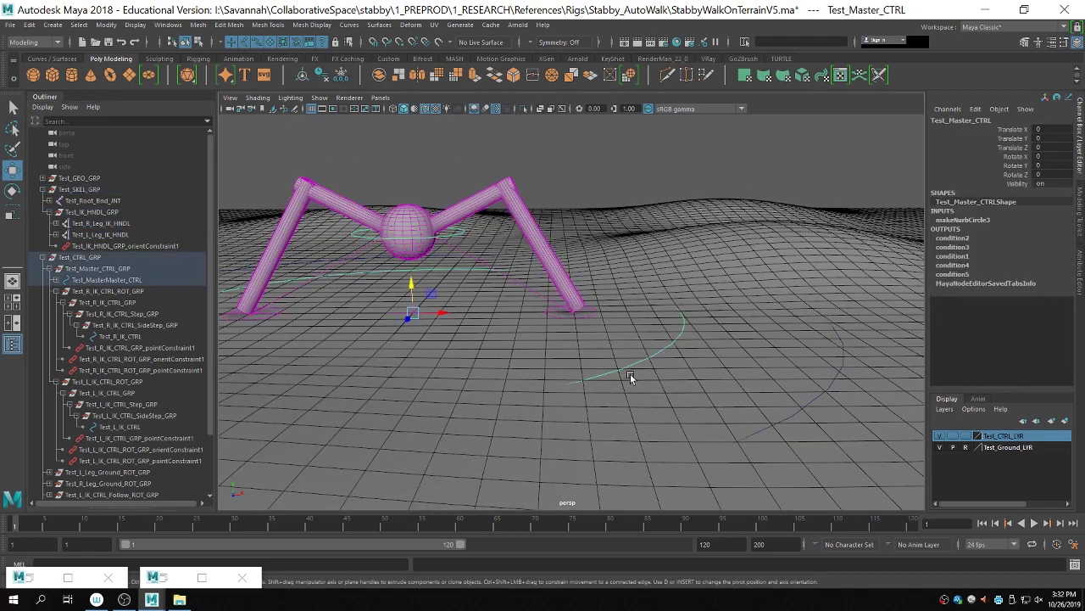
alt+drag(527, 364, 836, 335)
key(ctrl+z)
Step: Reselect Test_Master_CTRL, test moving it about 9.6 in Z, and undo the movement
alt+drag(605, 351, 471, 352)
click(656, 204)
alt+drag(644, 216, 495, 338)
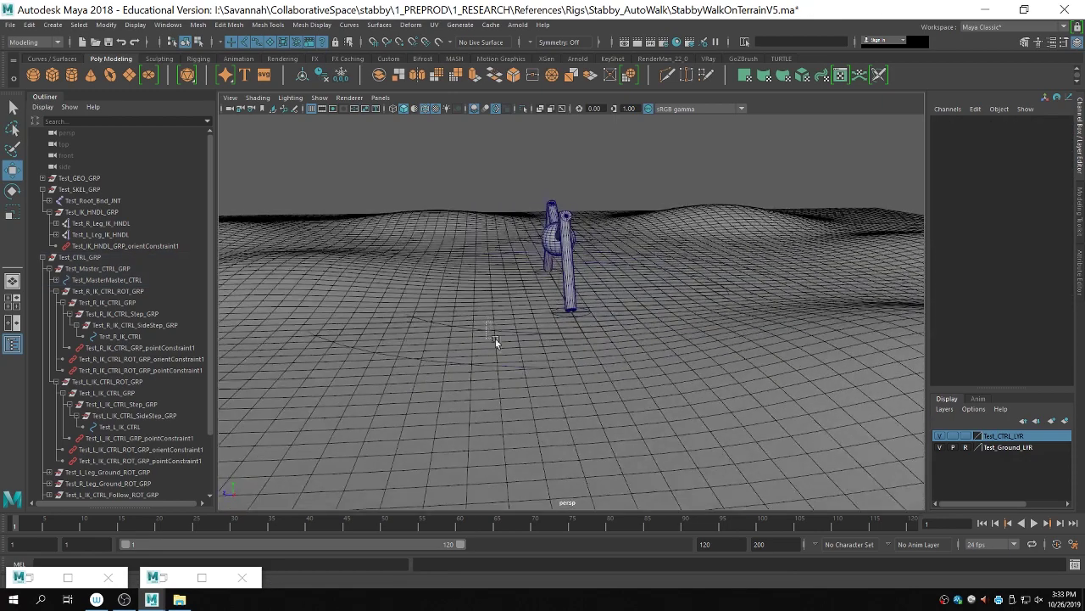
click(496, 339)
drag(513, 302, 358, 303)
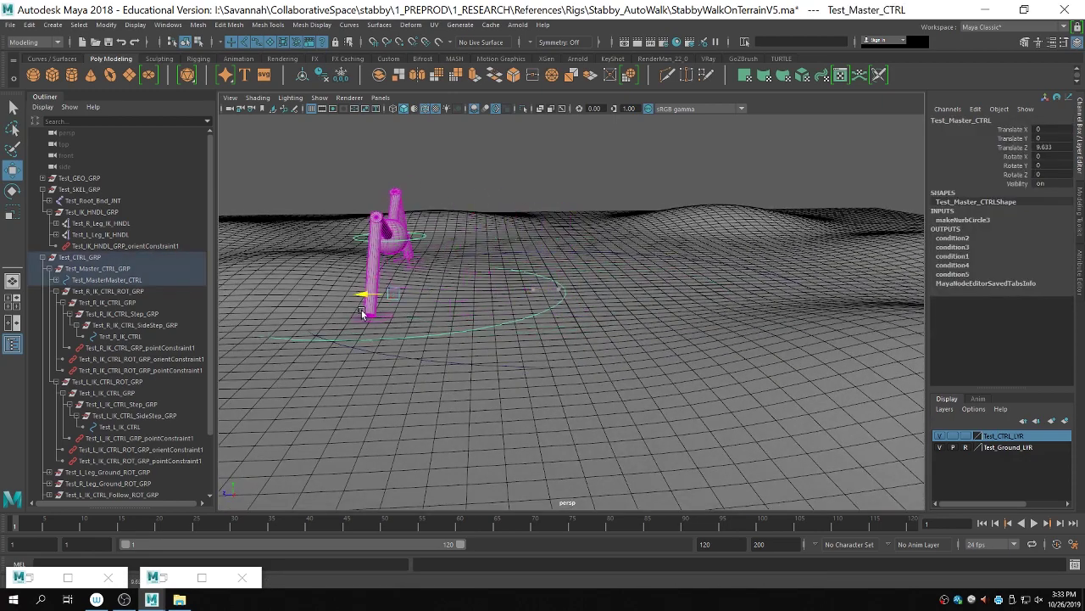
key(ctrl+z)
Step: Move Test_Master_CTRL to about 9.15 in Z with both feet raised, and undo a further trial move
drag(519, 289, 707, 353)
click(611, 322)
click(639, 320)
click(703, 336)
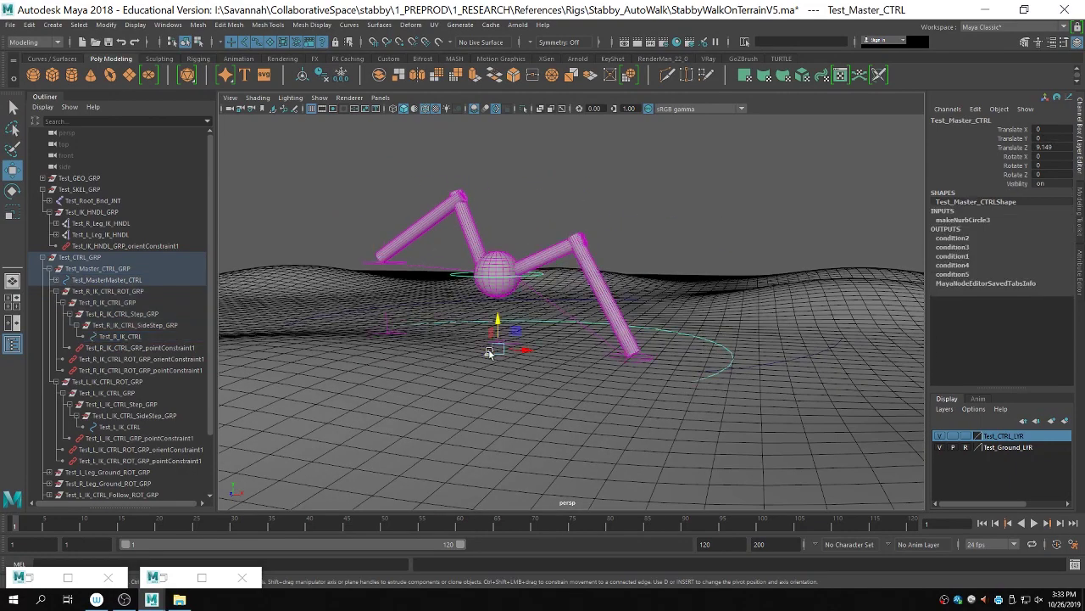
mouse_move(498, 351)
mouse_down()
mouse_move(654, 299)
mouse_move(588, 311)
mouse_move(490, 360)
mouse_up()
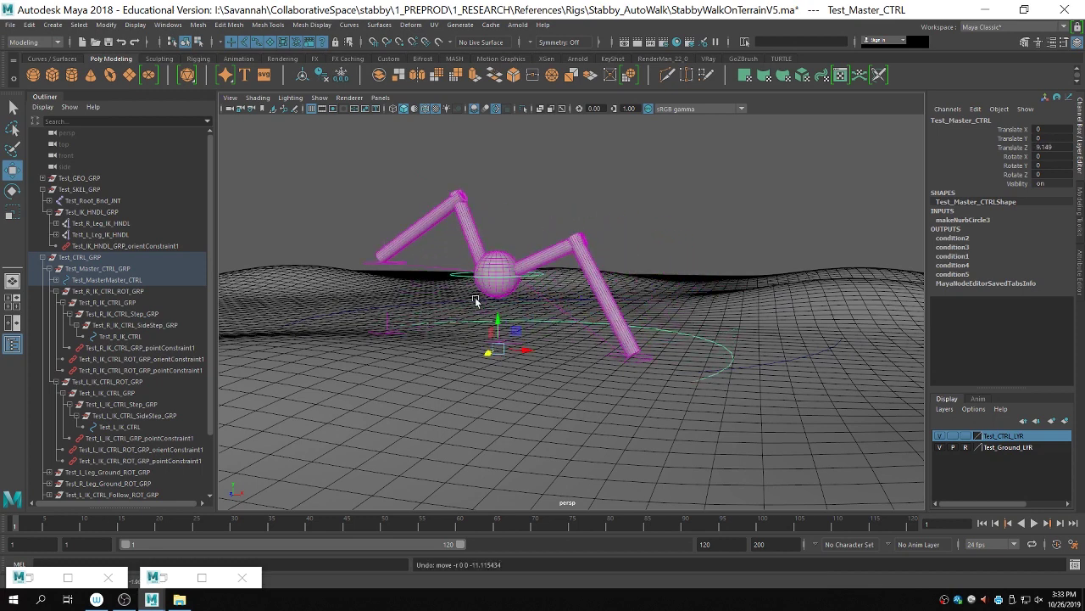
Step: Select Test_R_IK_CTRL, try lowering the right foot to Translate Y 0, and undo the movement
click(367, 261)
drag(367, 261, 417, 267)
drag(382, 218, 413, 371)
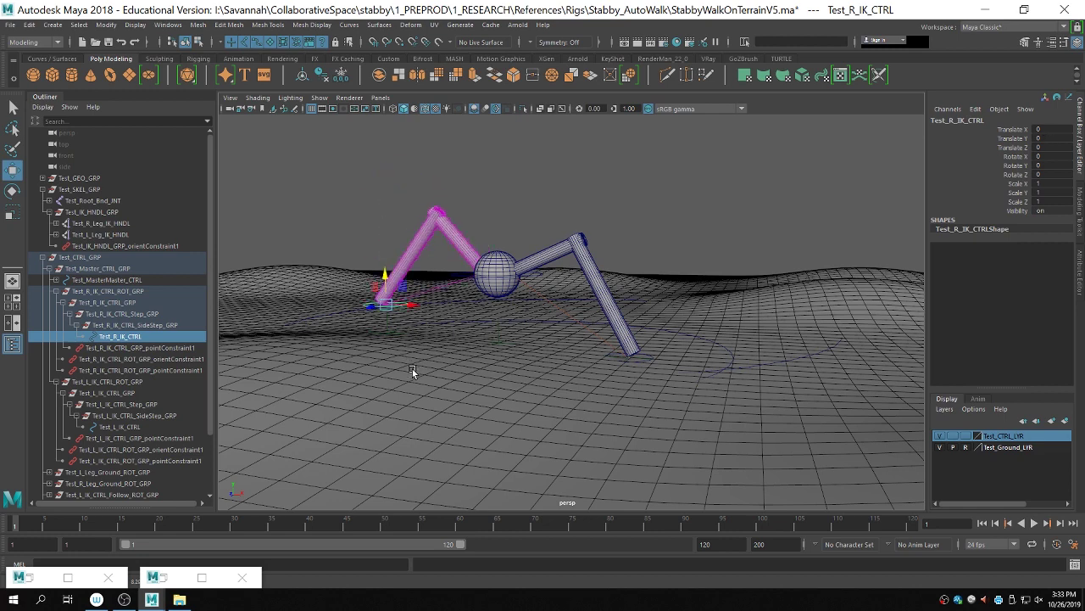
key(ctrl+z)
drag(387, 212, 395, 353)
key(ctrl+z)
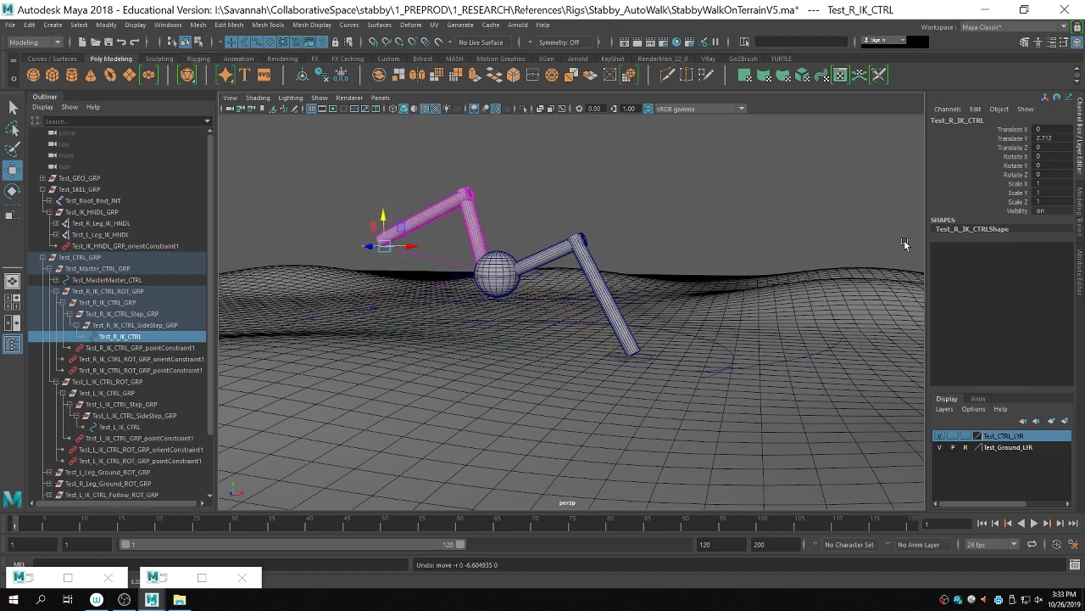
Step: Lower Test_R_IK_CTRL to the ground again, select Test_L_IK_CTRL, and step back through the recent changes with Undo
alt+drag(905, 244, 692, 278)
drag(586, 241, 534, 354)
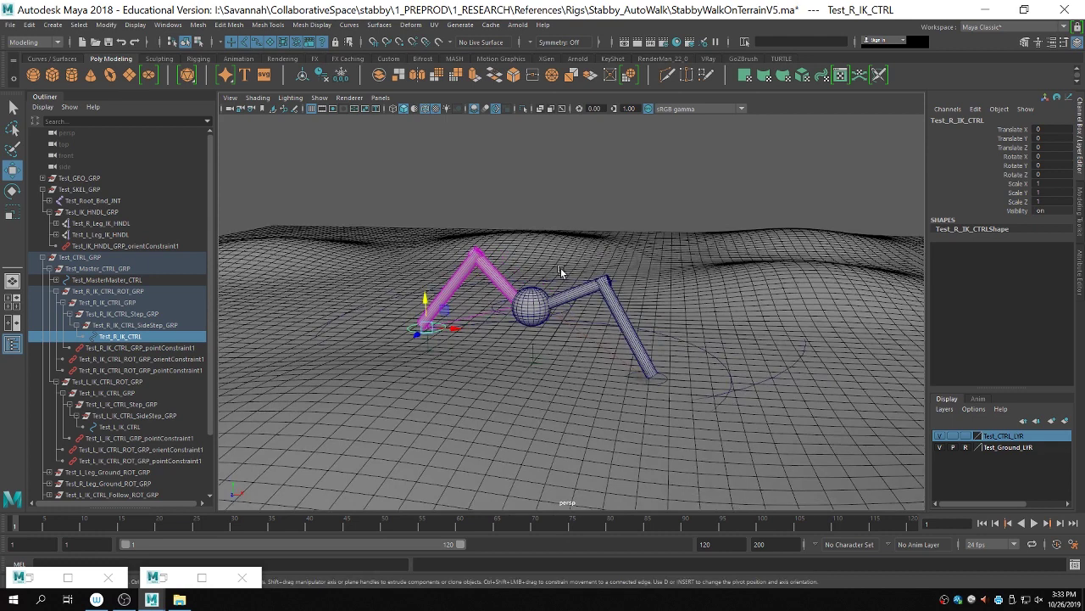
click(639, 381)
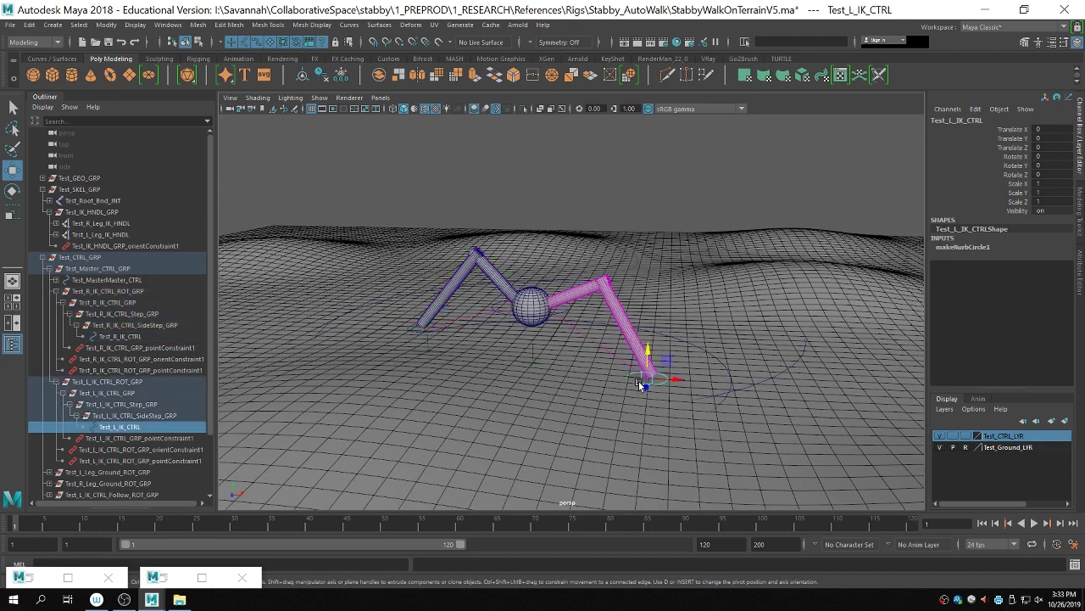
key(ctrl+z)
key(ctrl+z)
key(ctrl+z)
key(ctrl+z)
key(ctrl+z)
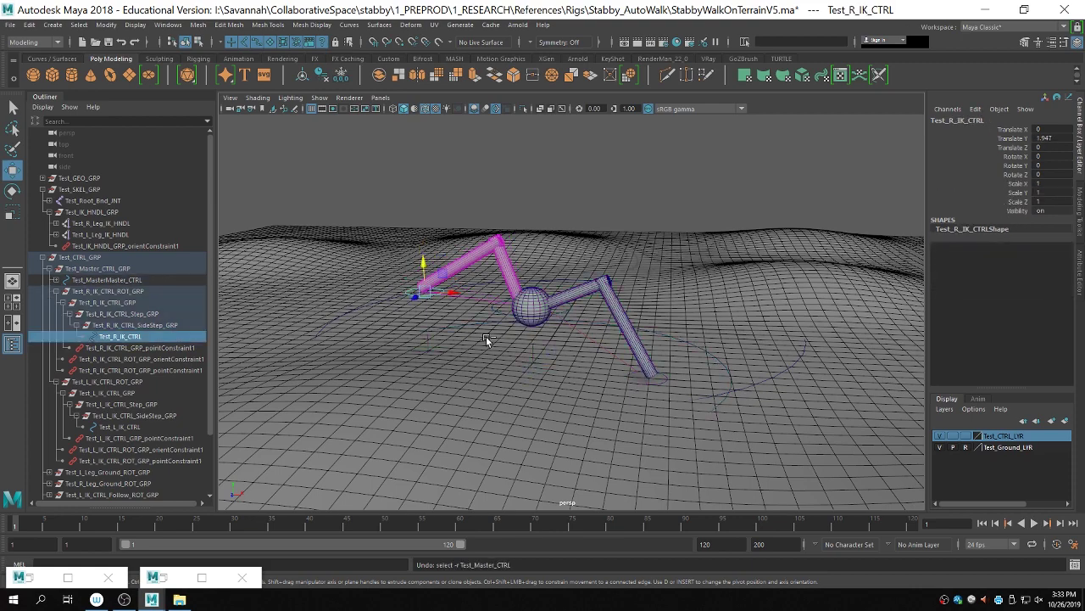
key(ctrl+z)
alt+drag(586, 291, 584, 295)
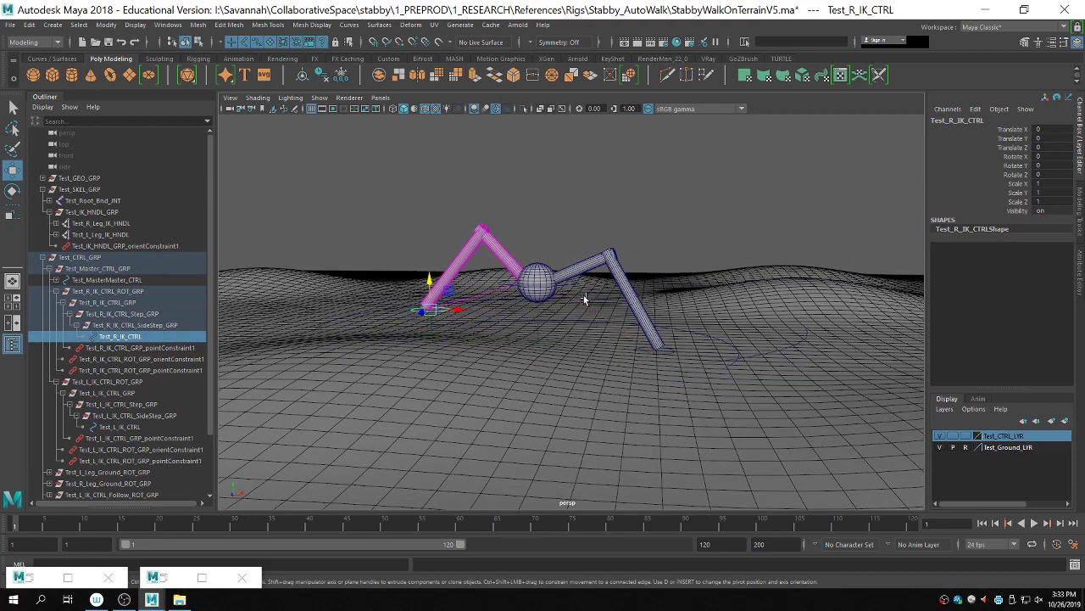
Step: Raise Test_L_IK_CTRL at the left foot and test Test_Master_CTRL between about -23.1 and 29.3 in Z
click(671, 353)
drag(660, 327, 767, 301)
click(716, 337)
alt+drag(767, 301, 668, 313)
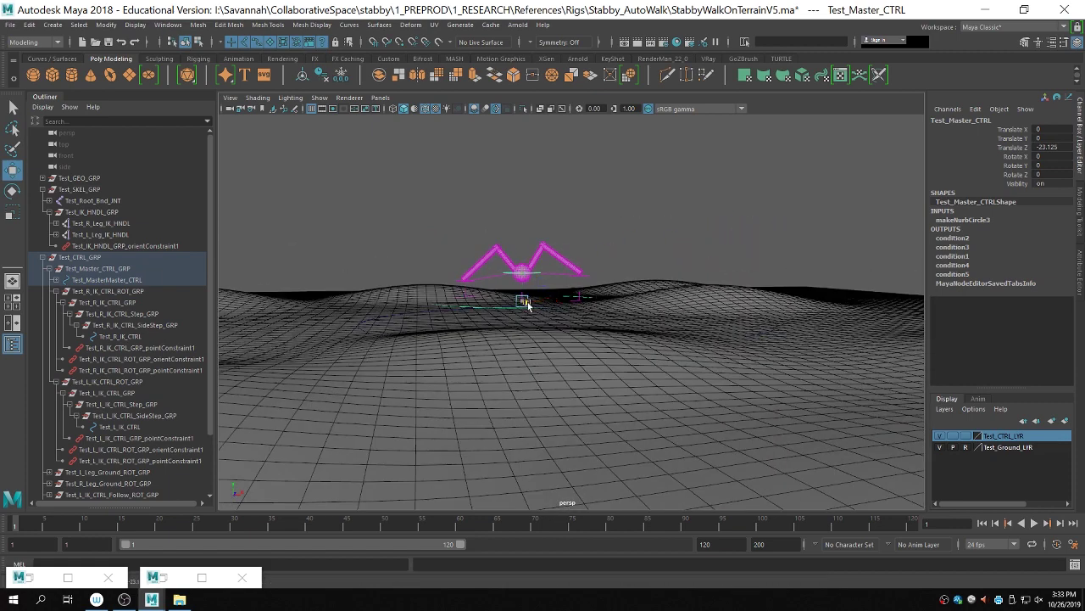
drag(523, 304, 734, 365)
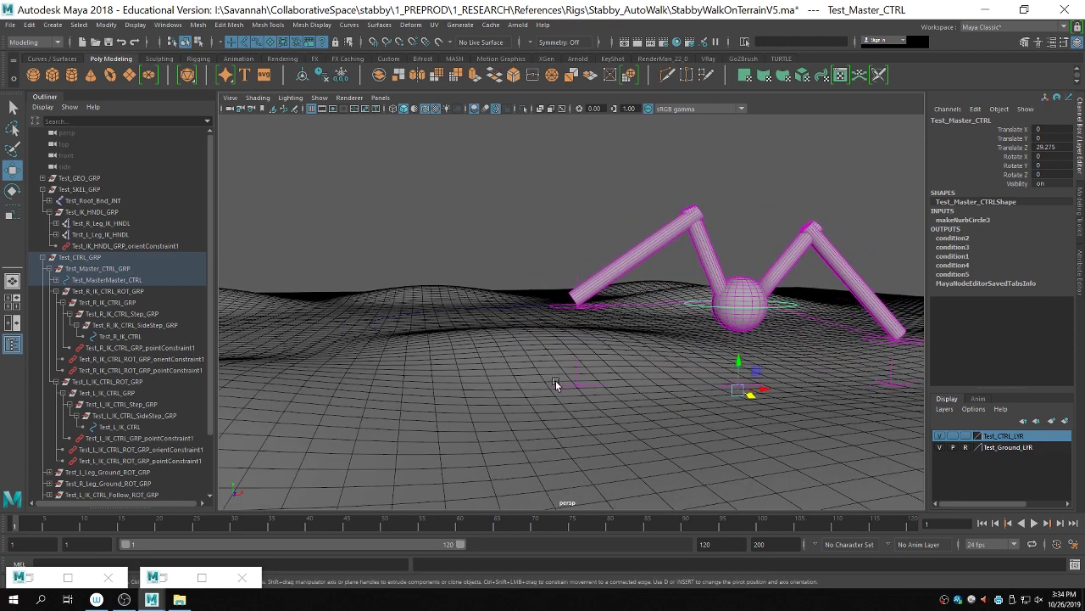
Step: Test moving Test_Master_CTRL back to -40 in Z and undo the recent master and foot control movements
click(593, 389)
click(632, 390)
drag(757, 404, 494, 398)
drag(385, 344, 698, 324)
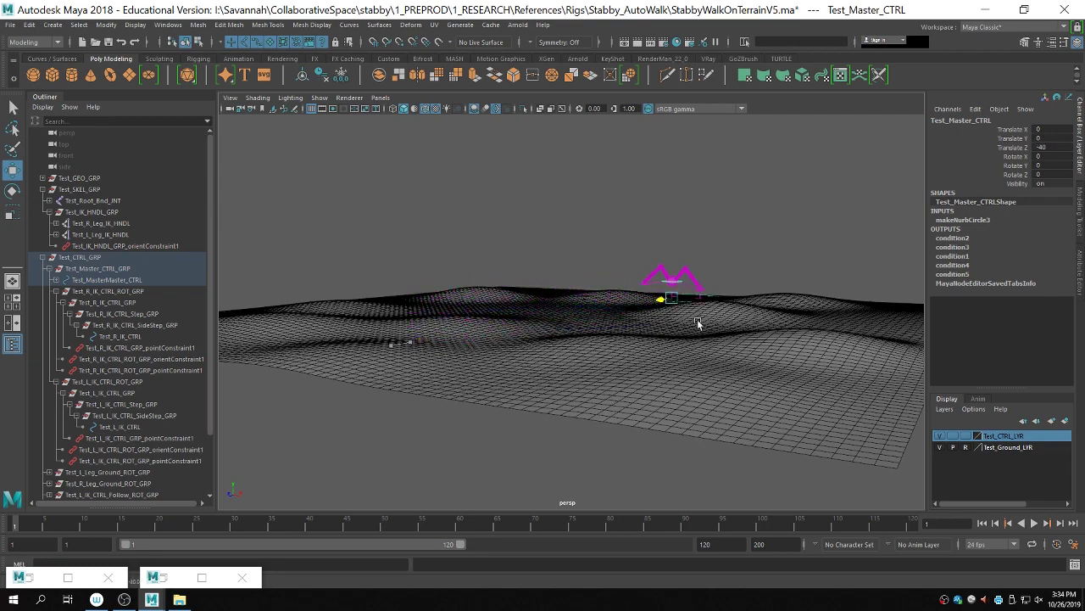
key(ctrl+z)
key(ctrl+z)
key(ctrl+z)
scroll(725, 311, up, 5)
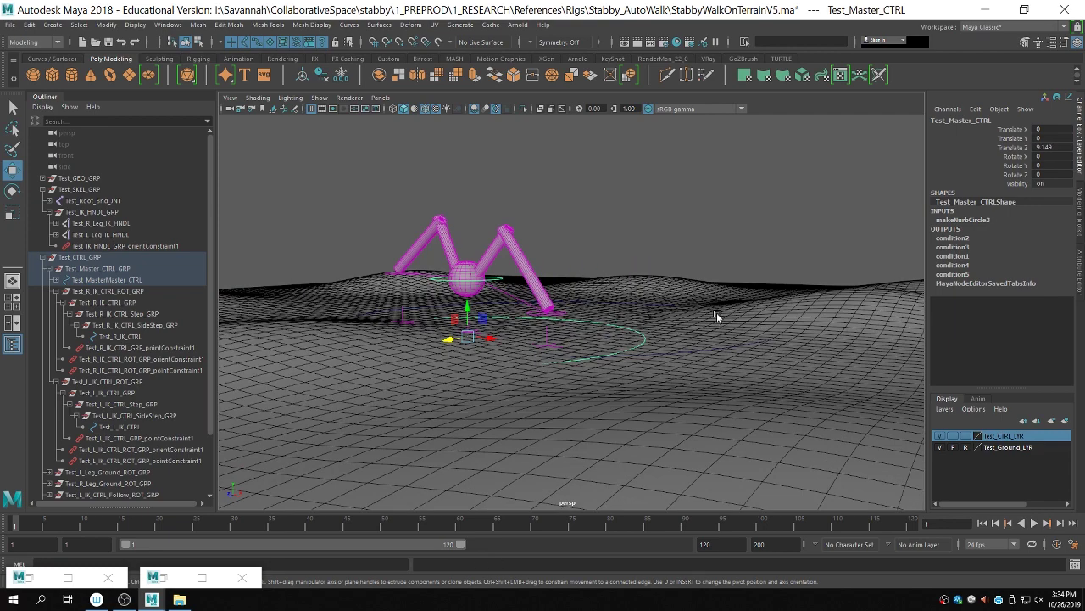
key(ctrl+z)
key(ctrl+z)
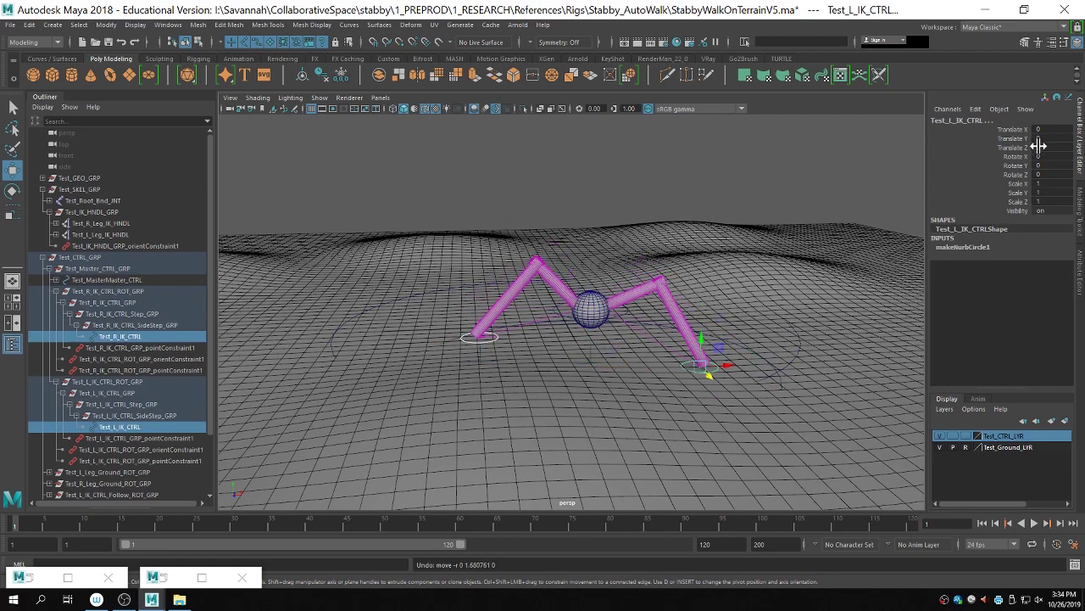
Step: Reset Test_Master_CTRL to Translate Z 0
click(826, 329)
click(750, 351)
click(1048, 147)
text(0)
key(Return)
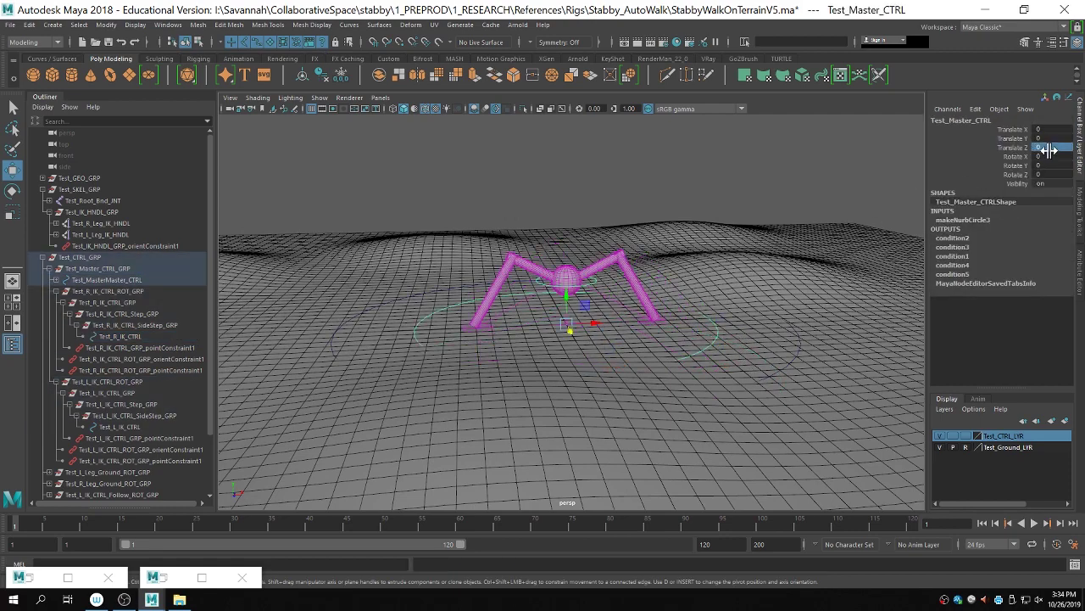
Step: Shift Test_L_IK_CTRL forward along Z to offset the left foot from its rest position
click(635, 185)
alt+drag(635, 184, 559, 373)
click(592, 387)
click(529, 366)
click(580, 368)
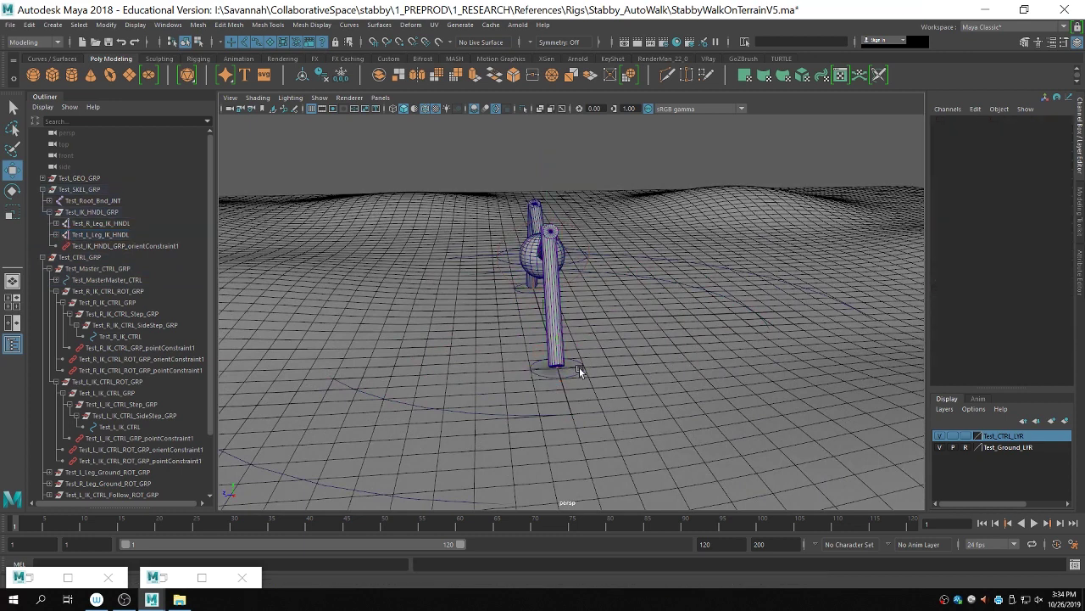
click(579, 372)
middle_drag(585, 378, 493, 390)
Step: Test moving Test_Master_CTRL forward in Z with the left foot offset, and undo the master movement
click(524, 414)
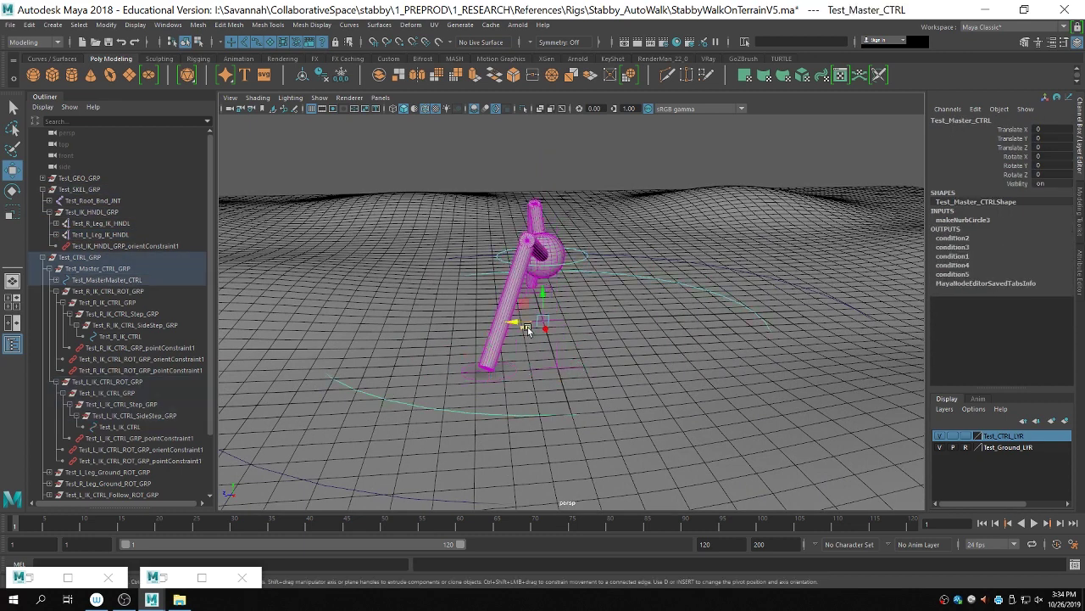
middle_drag(527, 327, 292, 351)
key(ctrl+z)
Step: Shift Test_R_IK_CTRL backward about 2 in Z to stagger the feet
alt+drag(481, 314, 582, 285)
click(604, 295)
click(583, 287)
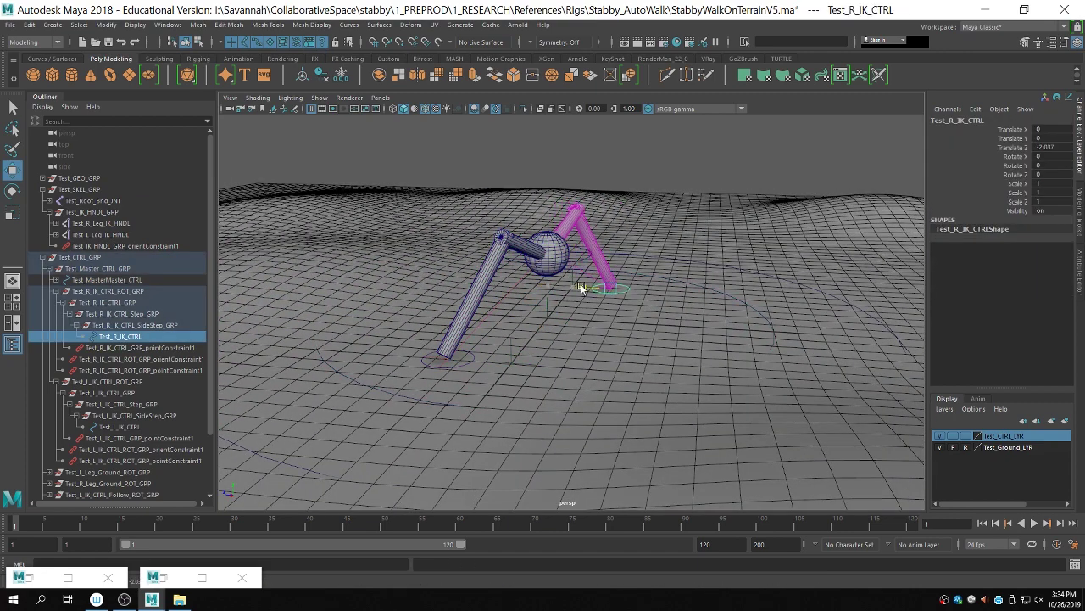
alt+drag(583, 326, 624, 316)
Step: Test Test_Master_CTRL along Z with staggered feet, including a move of about 14.2, and undo each movement
click(475, 372)
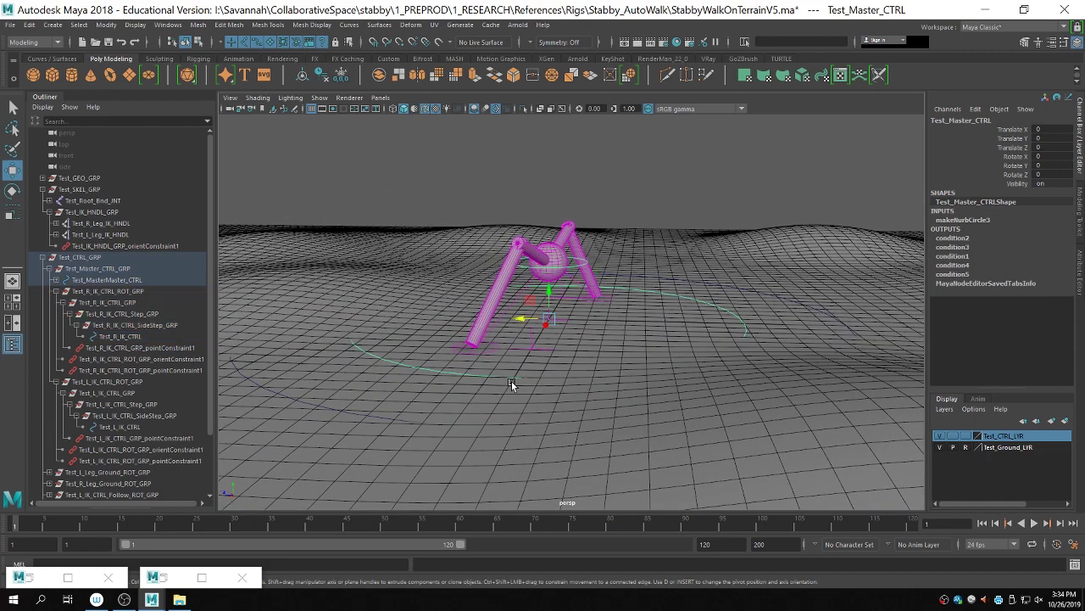
alt+drag(499, 373, 280, 342)
key(ctrl+z)
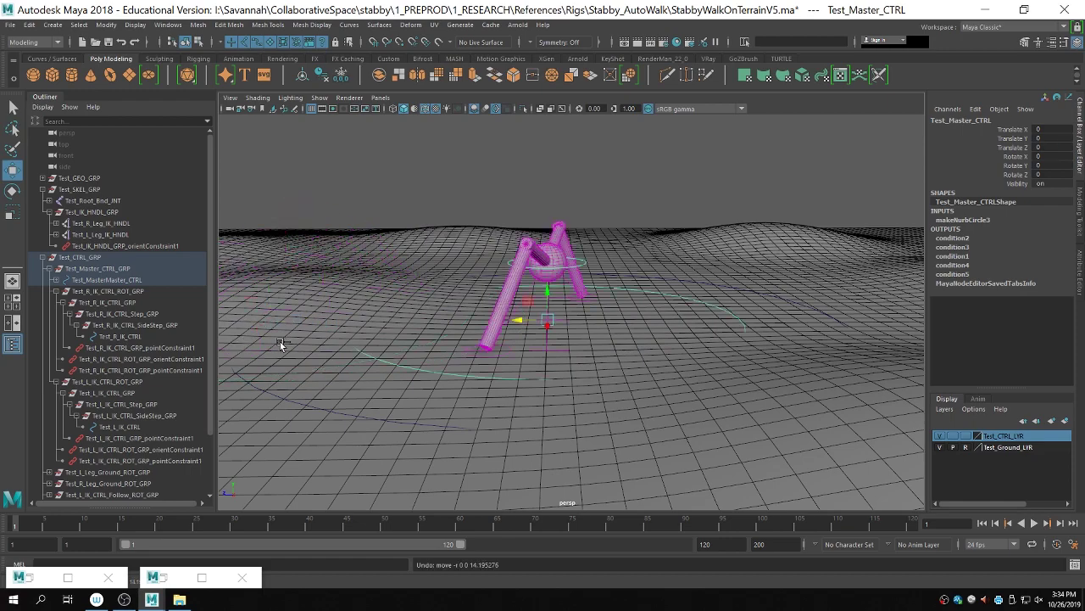
alt+drag(477, 351, 662, 330)
alt+right_drag(662, 329, 628, 318)
drag(628, 319, 855, 335)
key(ctrl+z)
alt+drag(754, 340, 704, 360)
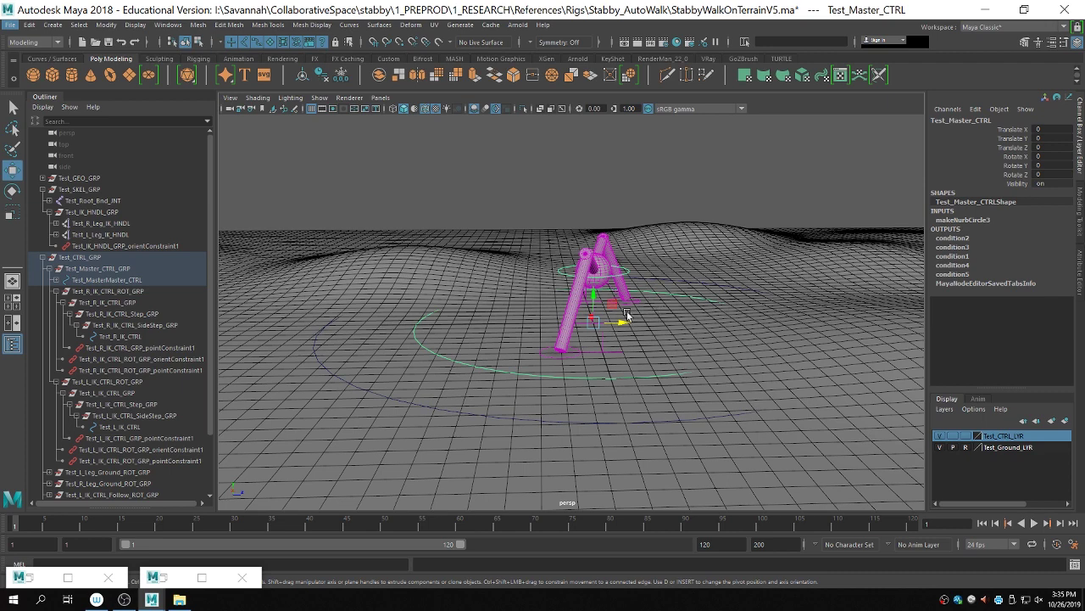
Step: Try one more Z movement of Test_Master_CTRL and undo it together with the right foot's offset
drag(622, 319, 470, 331)
key(ctrl+z)
key(ctrl+z)
key(ctrl+z)
key(ctrl+z)
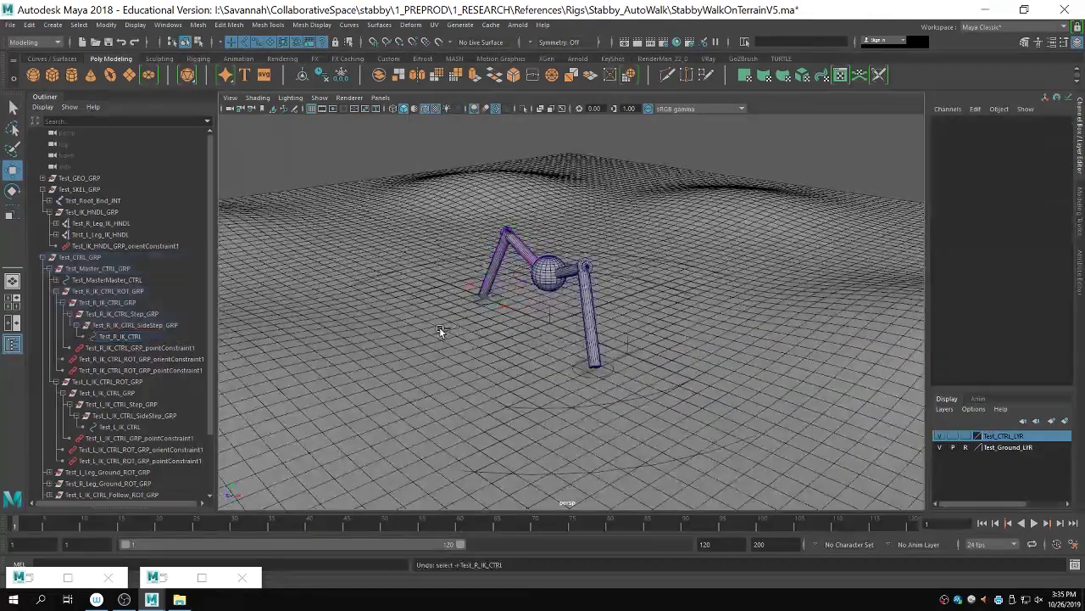
Step: Reset Test_L_IK_CTRL to Translate Z 0 and clear the selection
click(575, 374)
click(1040, 148)
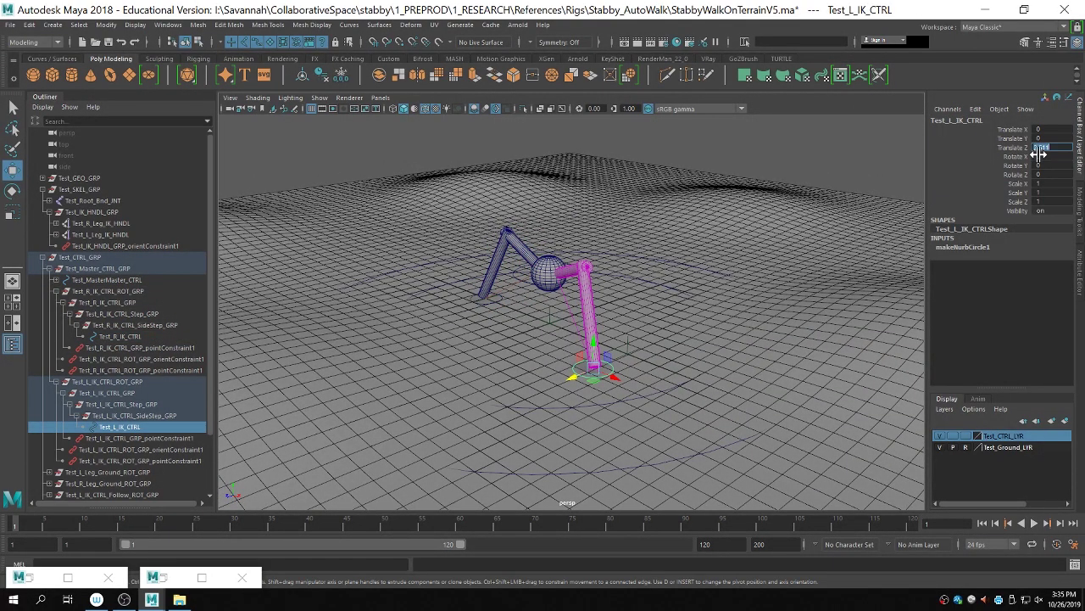
text(0)
key(Return)
click(755, 161)
alt+right_drag(755, 161, 576, 206)
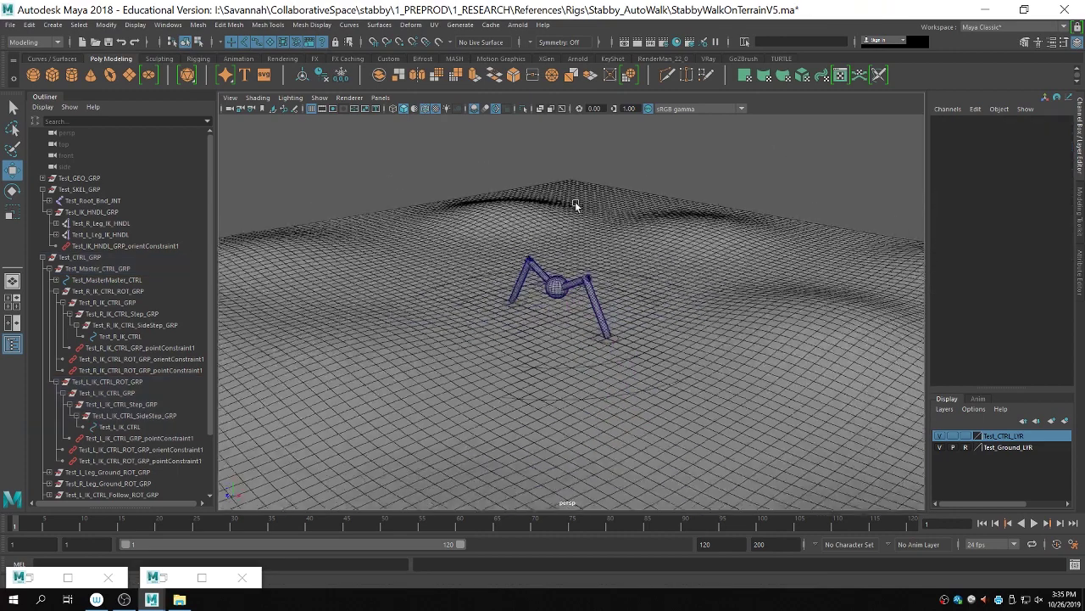
alt+drag(577, 206, 654, 228)
alt+right_drag(654, 228, 661, 351)
alt+drag(662, 351, 581, 333)
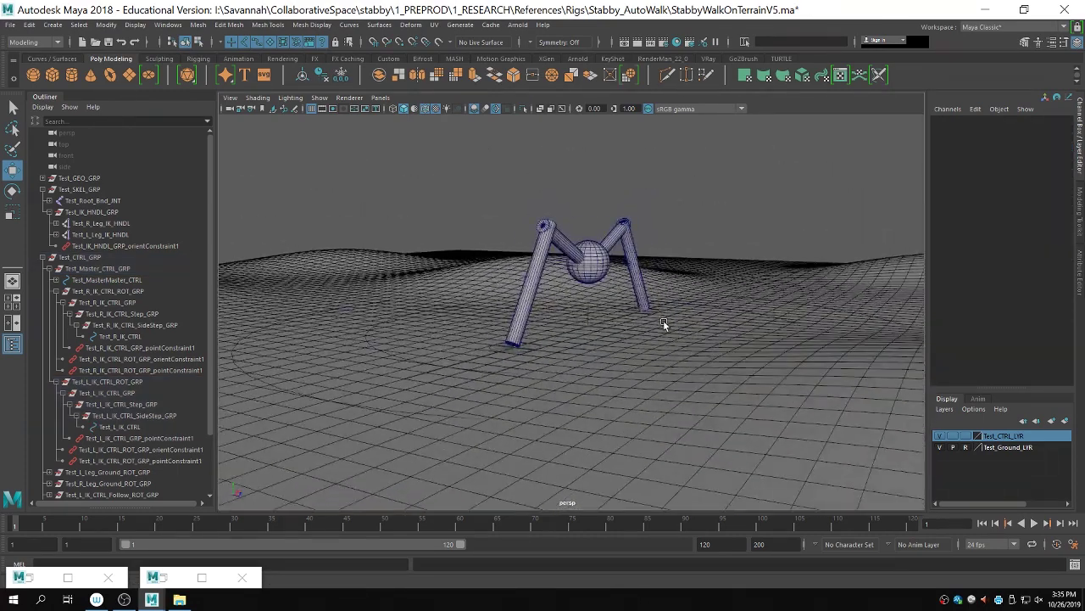
alt+drag(663, 324, 708, 355)
Step: Make Test_Ground_LYR selectable, select Test_Ground_GEO to inspect the terrain, and clear the selection
click(965, 449)
alt+right_drag(665, 366, 404, 337)
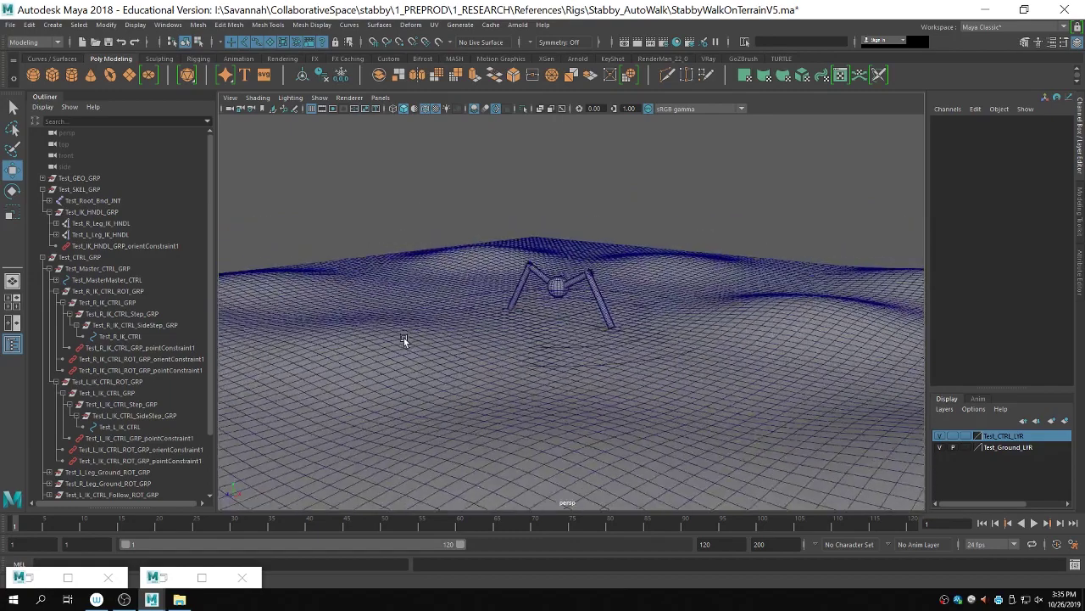
alt+drag(403, 338, 516, 356)
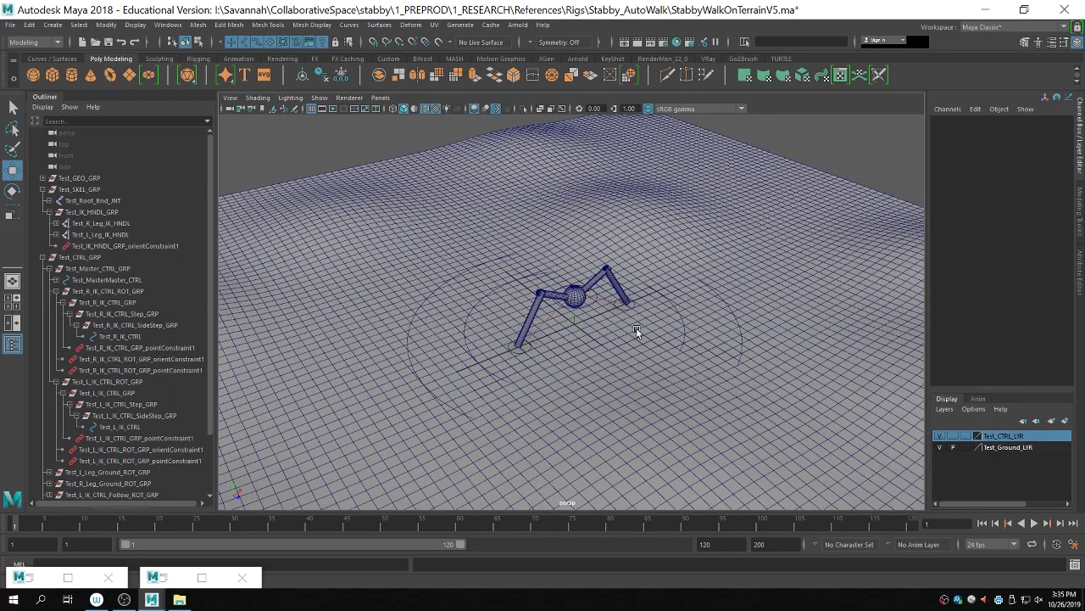
click(794, 267)
alt+drag(640, 304, 719, 230)
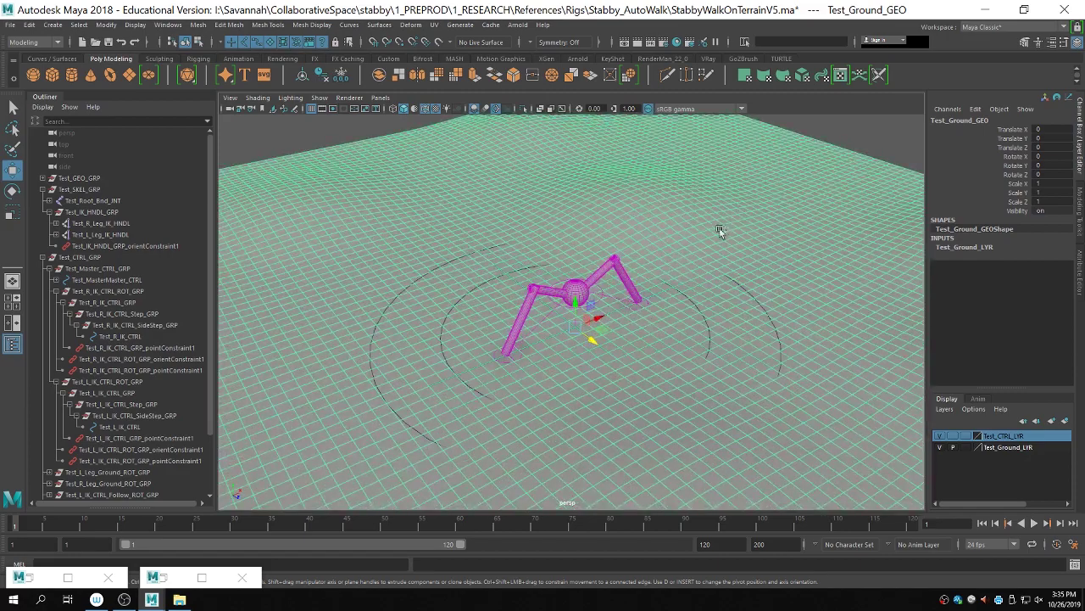
alt+right_drag(719, 228, 664, 229)
click(770, 188)
Step: Switch Test_Ground_LYR to template display and view the rig against the terrain
click(963, 446)
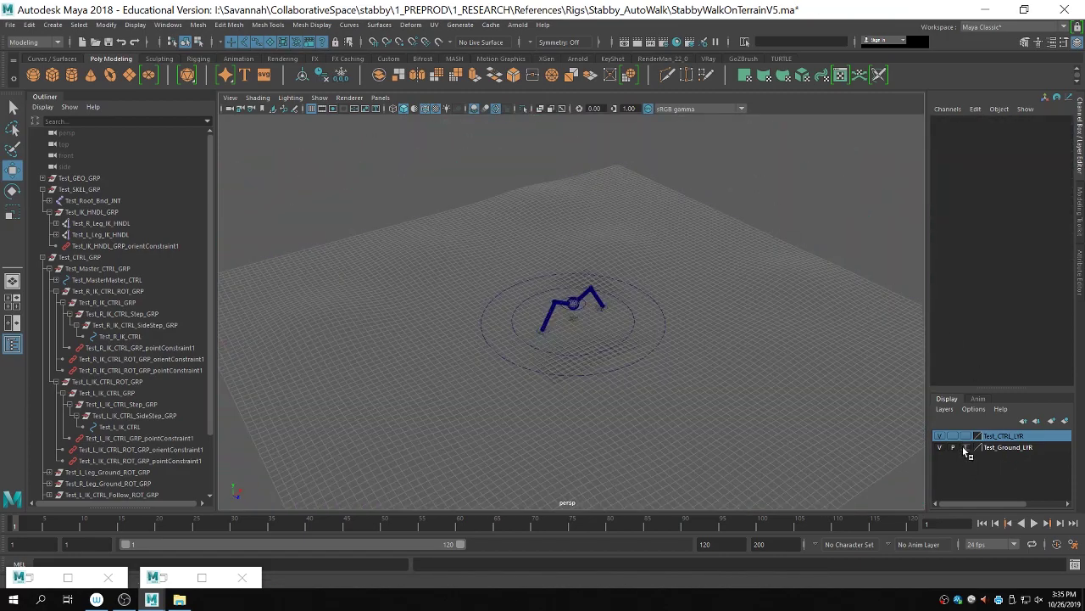
alt+right_drag(513, 285, 593, 330)
alt+drag(593, 331, 578, 283)
alt+right_drag(522, 274, 613, 373)
alt+drag(613, 373, 463, 363)
Step: Restore the normal display of Test_Ground_LYR and select Test_Ground_GEO to examine the full terrain extent
click(964, 446)
alt+right_drag(644, 373, 517, 369)
alt+drag(517, 370, 485, 366)
click(412, 317)
alt+right_drag(583, 344, 518, 348)
alt+drag(519, 369, 618, 368)
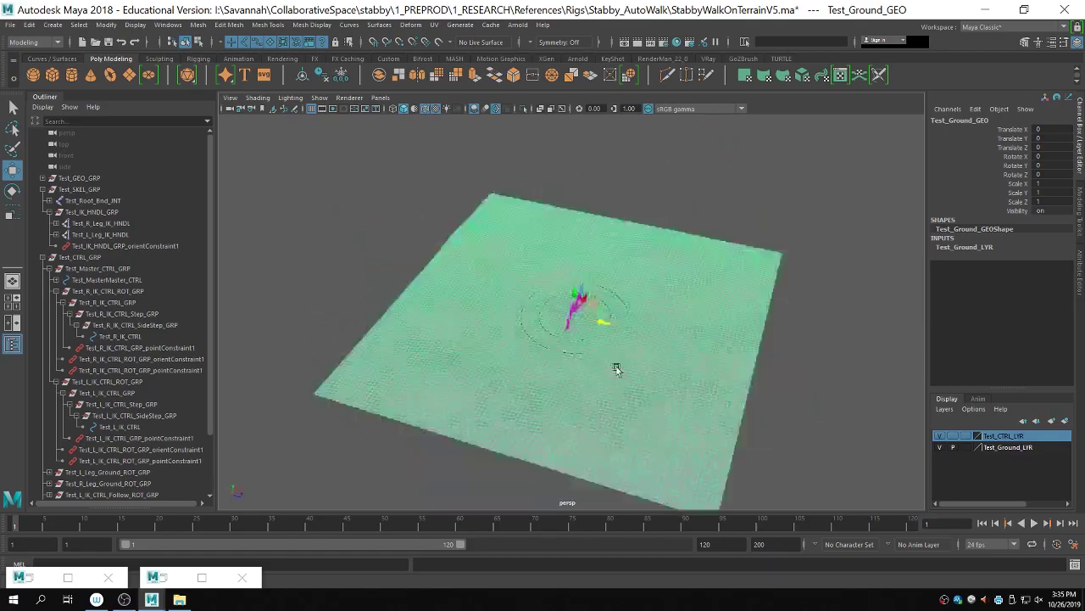
alt+right_drag(618, 368, 854, 409)
alt+drag(855, 409, 589, 366)
scroll(588, 365, up, 3)
scroll(557, 365, up, 3)
Step: Deselect the ground, show the viewport in wireframe, and return Test_Ground_LYR to reference display
click(613, 148)
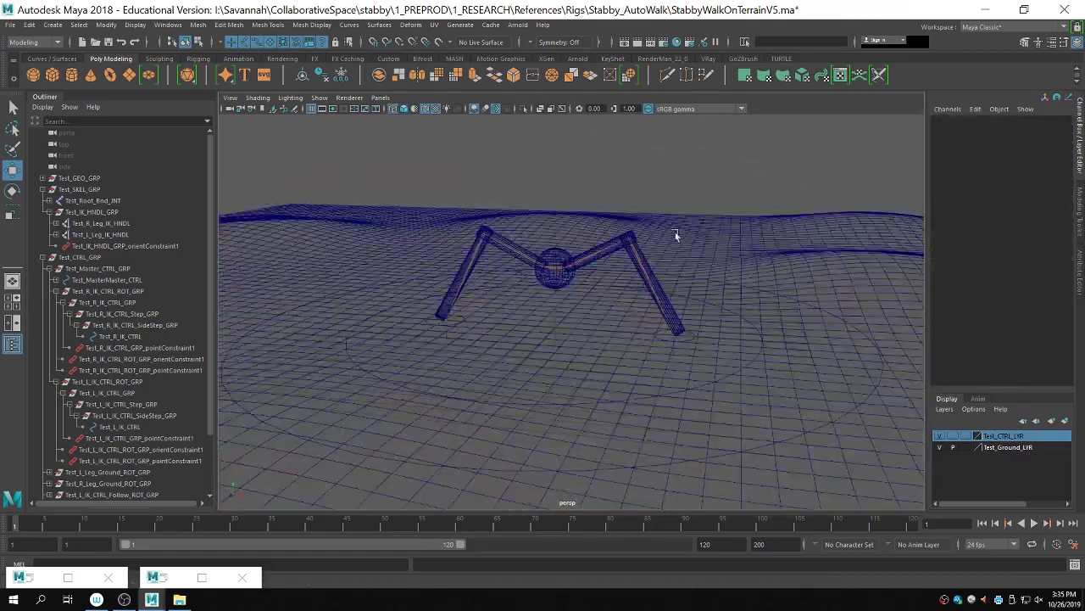
scroll(566, 337, up, 4)
click(967, 448)
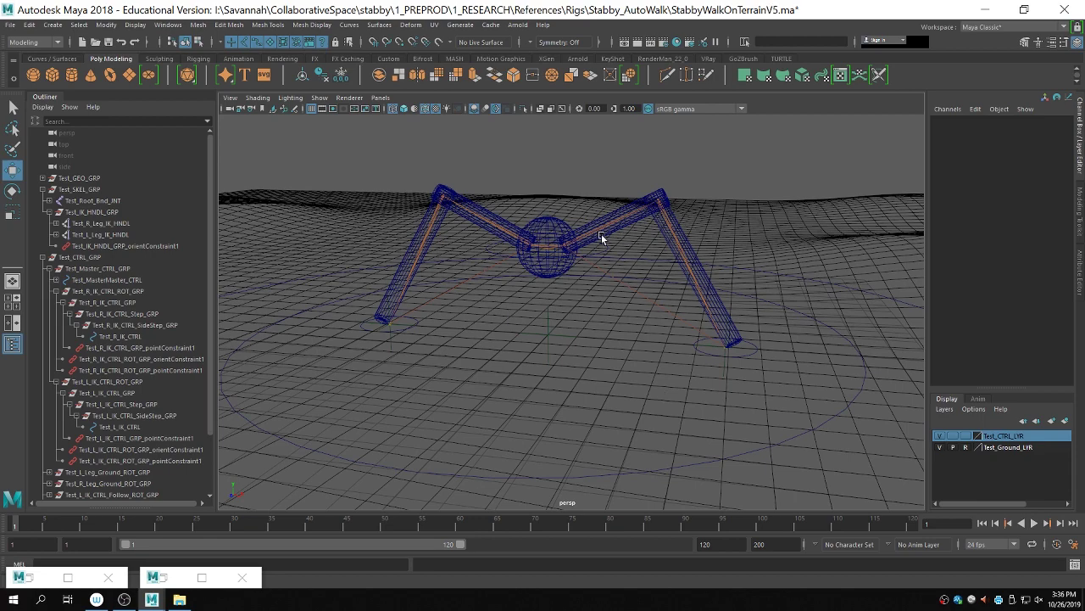
scroll(568, 223, down, 3)
scroll(567, 222, up, 2)
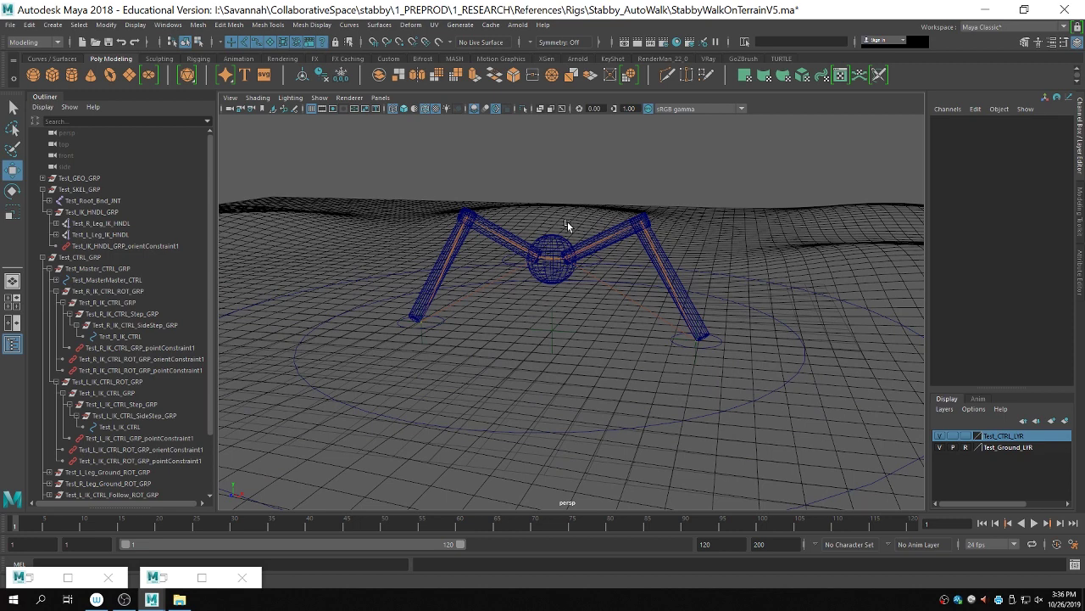
Step: Make Test_Ground_LYR selectable, select Test_Master_CTRL, and show the viewport shaded
click(965, 447)
click(615, 392)
click(708, 415)
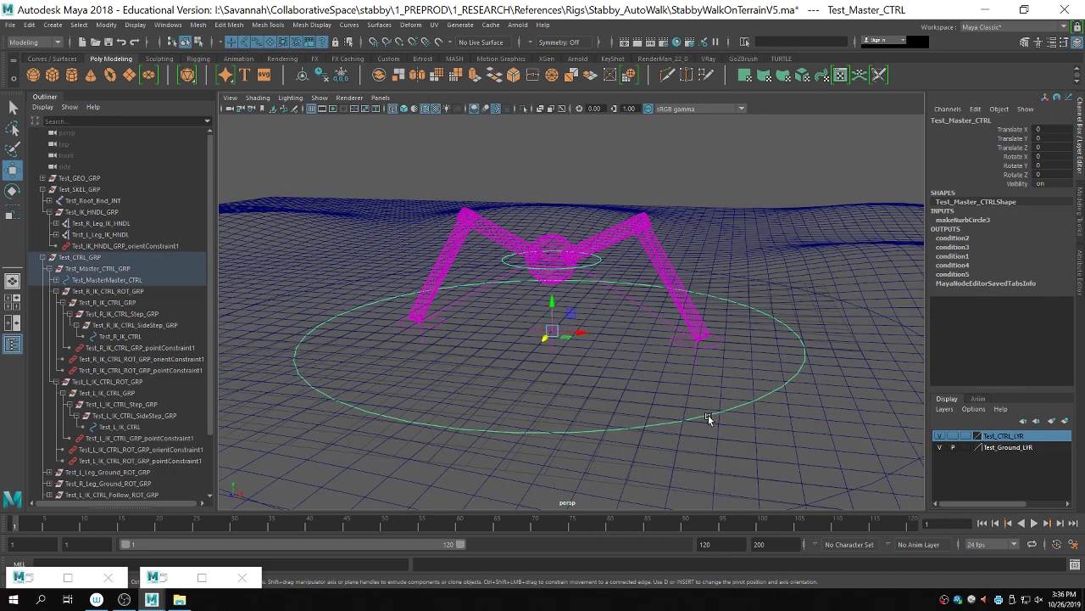
key(5)
scroll(670, 370, down, 5)
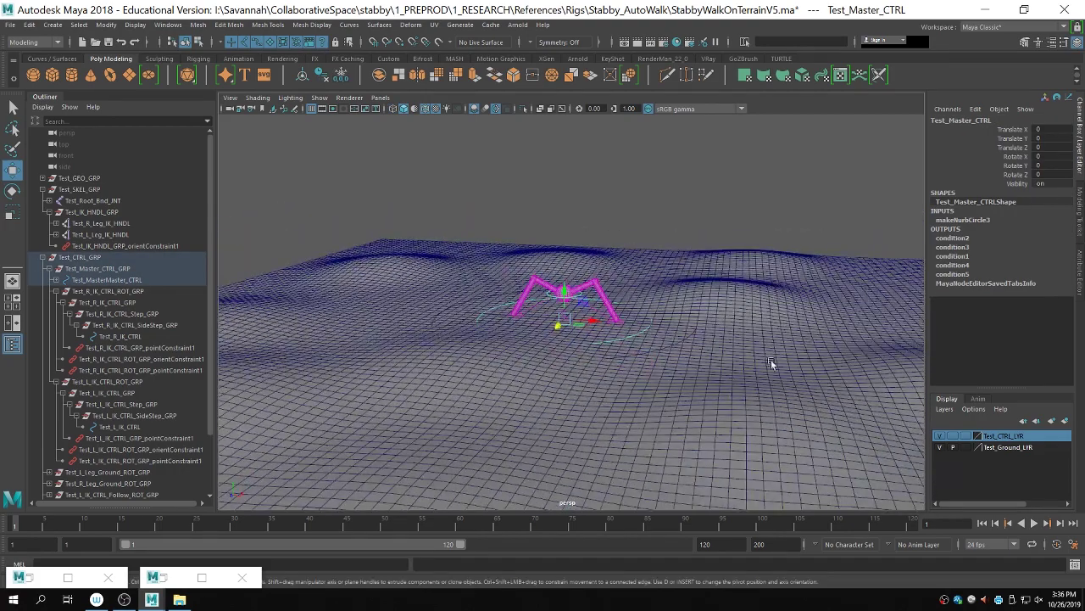
Step: Return Test_Ground_LYR to reference display and try moving Test_Master_CTRL about 22 units along X across the terrain
click(965, 447)
click(965, 446)
scroll(608, 359, up, 2)
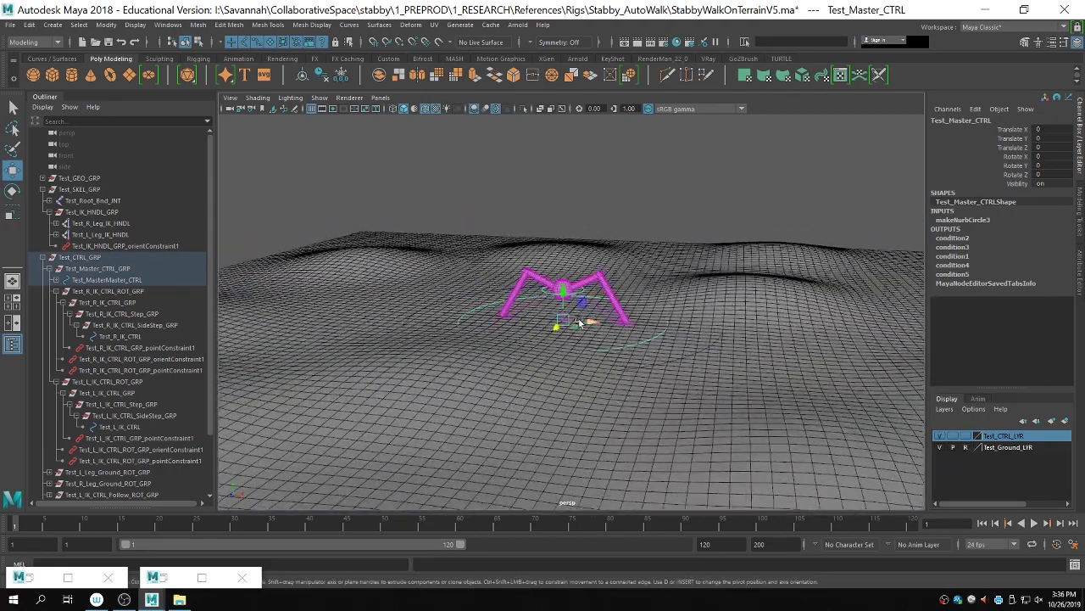
drag(585, 321, 794, 353)
key(ctrl+z)
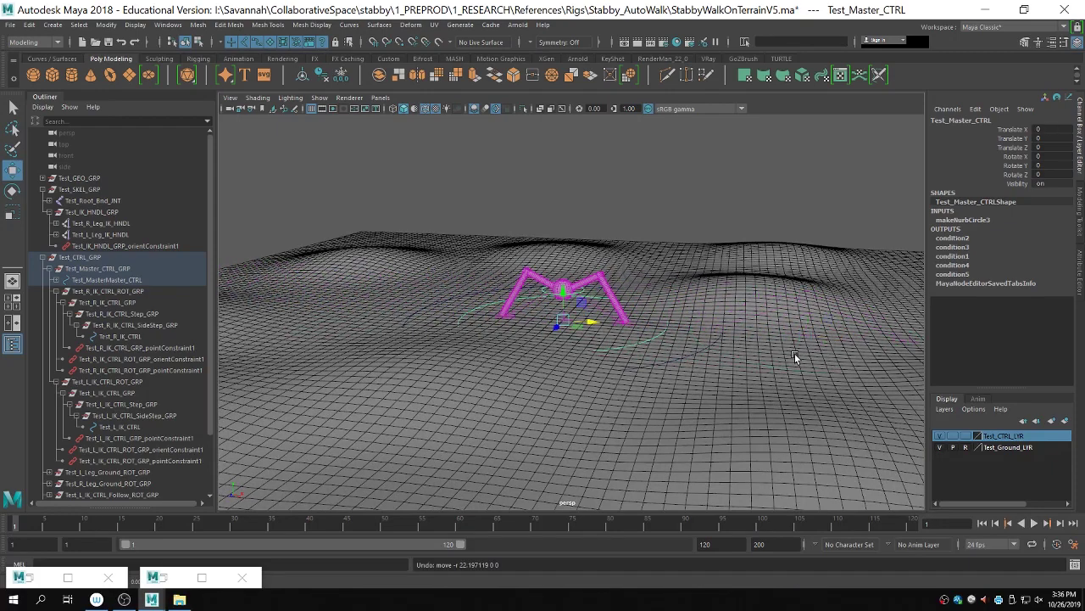
Step: Clear the selection, make Test_Ground_LYR selectable, and select Test_Ground_GEO
scroll(756, 365, down, 5)
click(757, 365)
click(965, 447)
scroll(481, 372, up, 4)
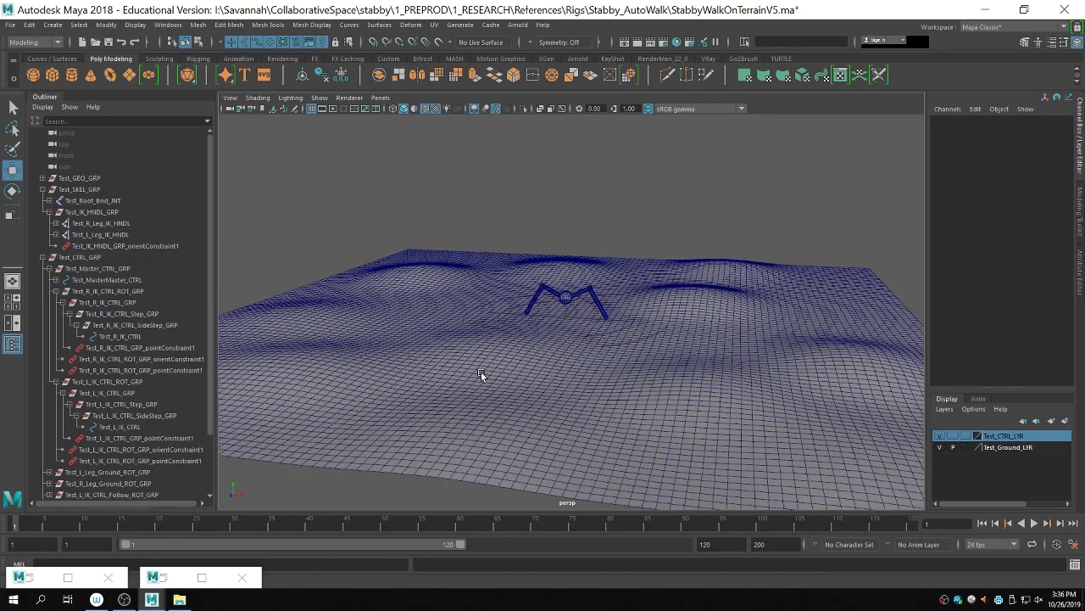
click(339, 280)
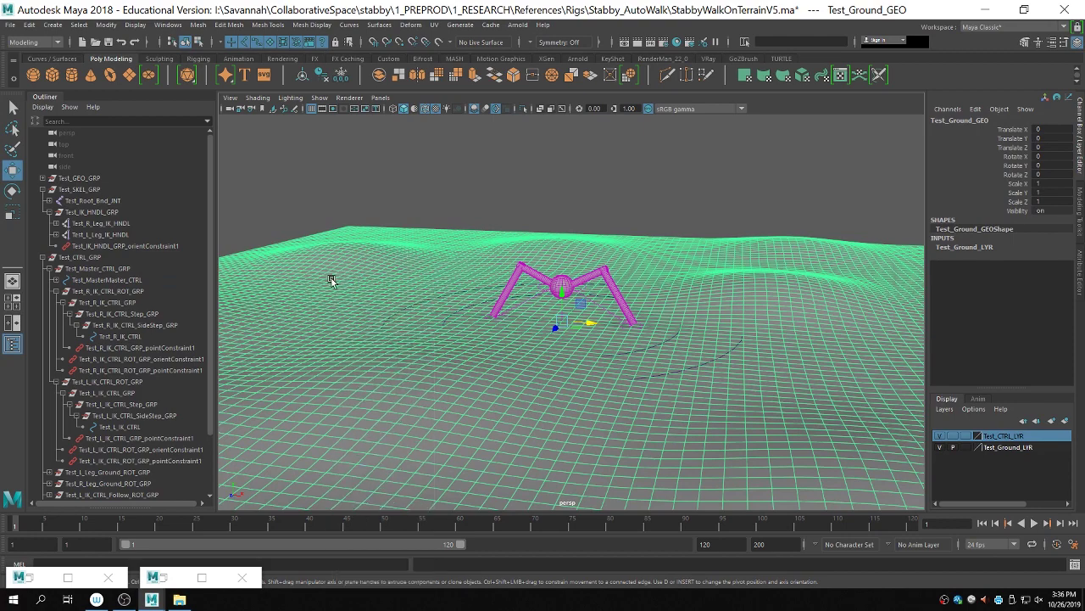
Step: Switch Test_Ground_GEO to vertex editing and raise a large soft-selected hill beneath the rig's right leg
key(F9)
click(397, 309)
drag(390, 288, 421, 163)
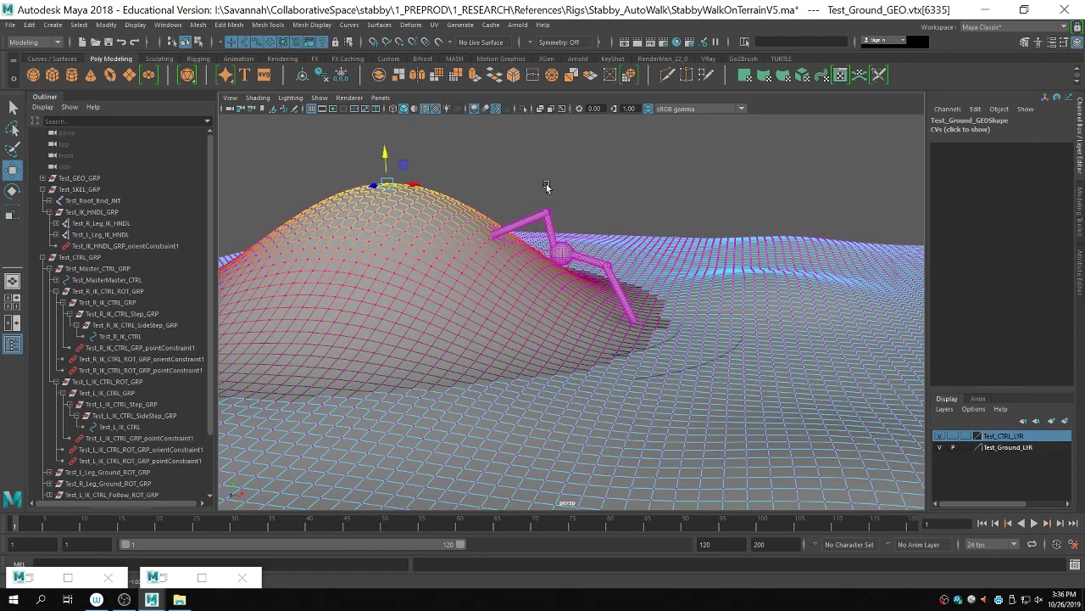
Step: Raise a second soft-selected hill in Test_Ground_GEO on the left-leg side of the rig
right_drag(505, 179, 553, 140)
right_drag(819, 353, 766, 307)
click(781, 315)
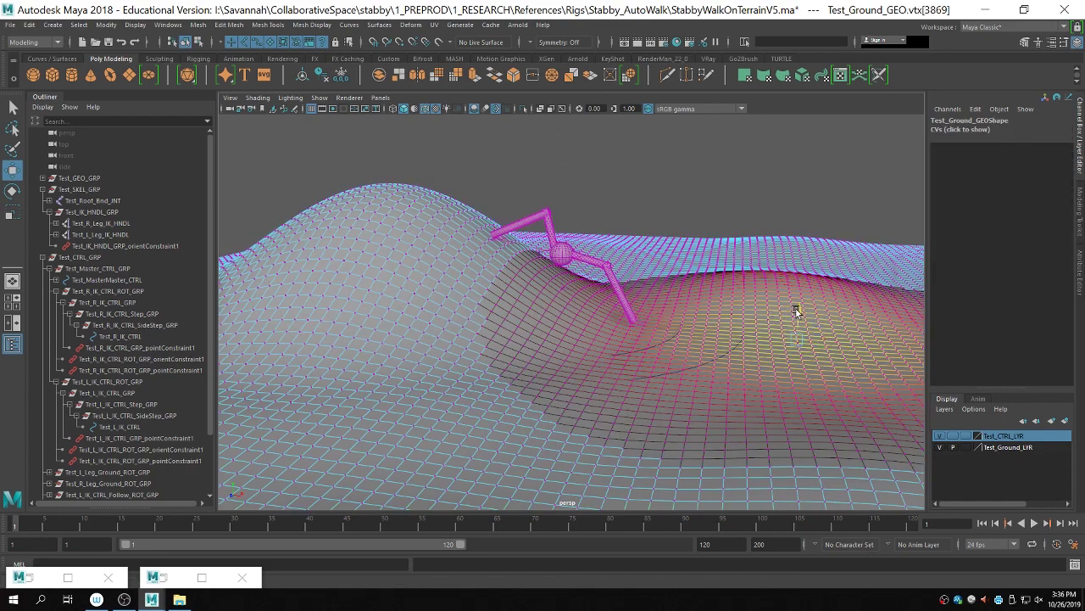
drag(793, 312, 805, 239)
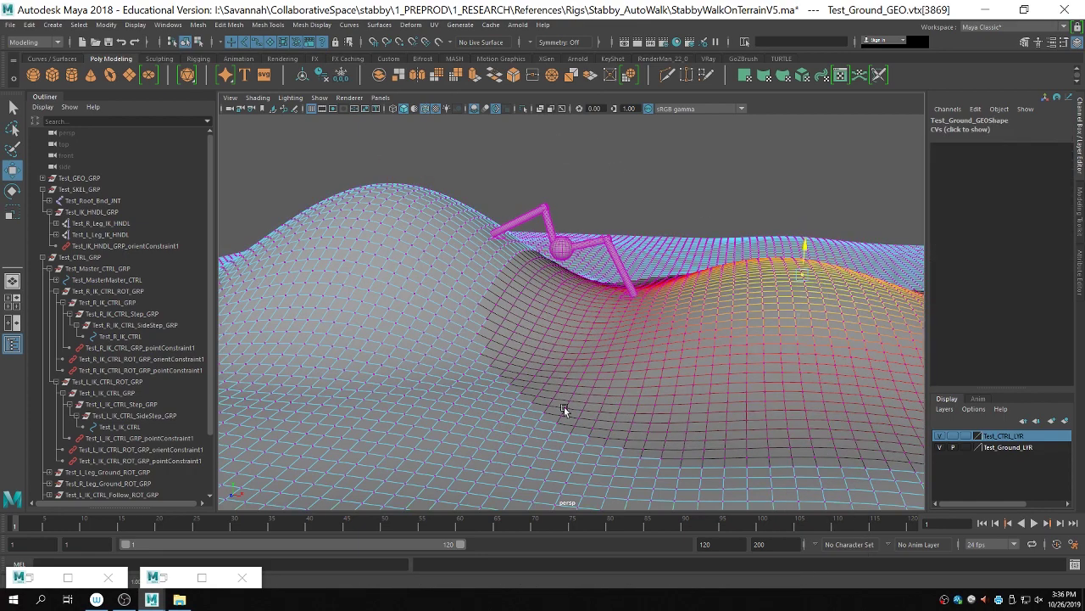
Step: Lower the soft-selected terrain in front of the large hill to form a dip
alt+right_drag(564, 413, 407, 371)
click(393, 343)
drag(398, 328, 395, 386)
Step: Adjust the terrain height in the foreground and on the far side of the second hill using soft-selected vertices
click(808, 405)
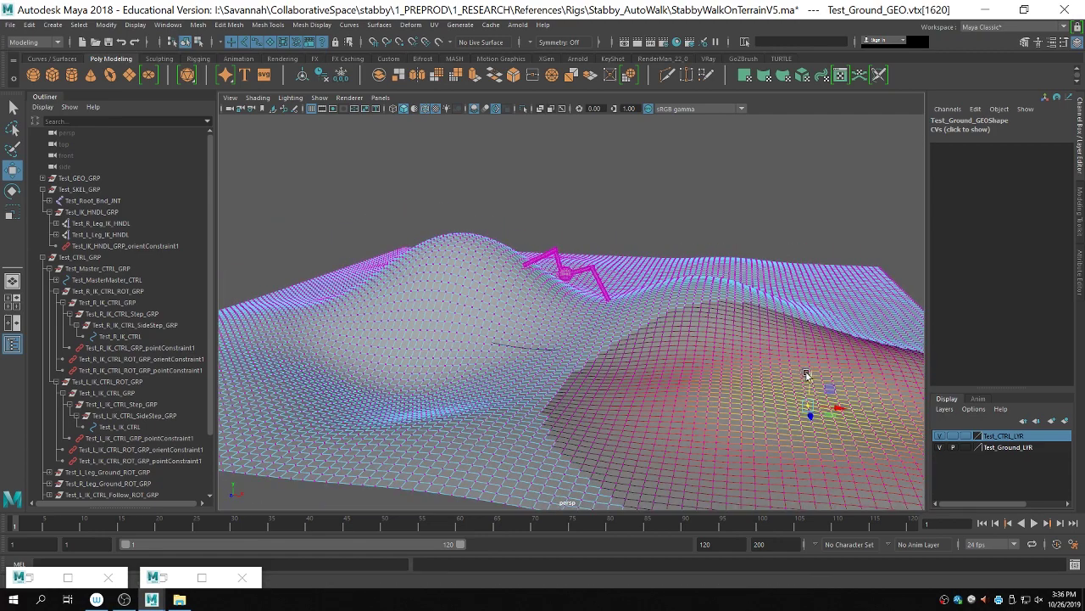
click(807, 383)
drag(808, 383, 698, 392)
click(725, 264)
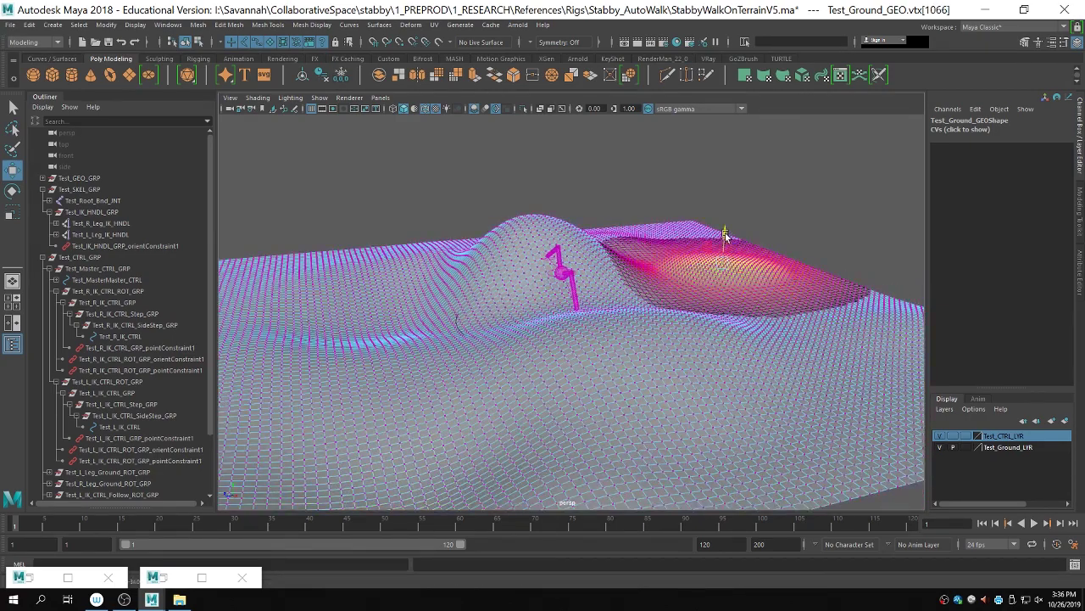
drag(721, 235, 426, 352)
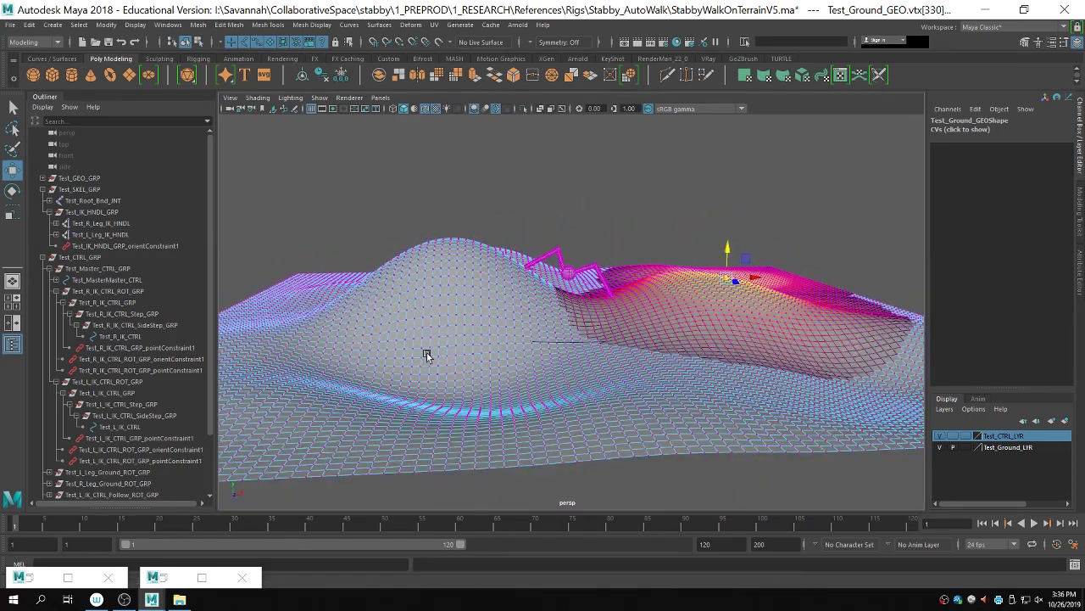
Step: Raise the soft-selected terrain on the outer flank of the large hill
click(427, 356)
click(296, 352)
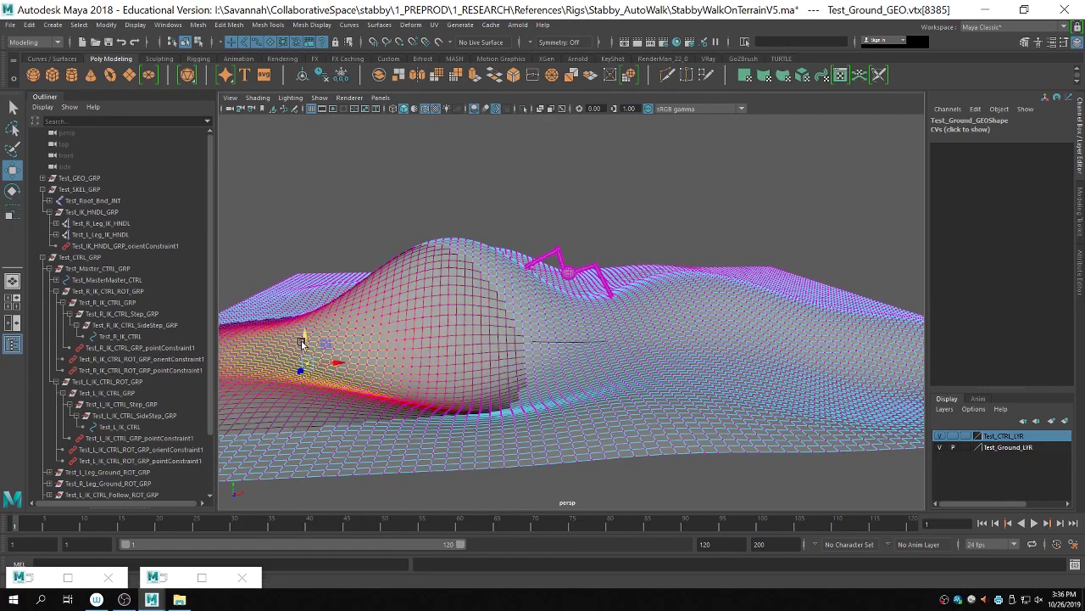
drag(302, 339, 302, 308)
Step: Raise the terrain at the far corner beyond the second hill with a soft-selected vertex
alt+drag(440, 371, 853, 336)
click(838, 334)
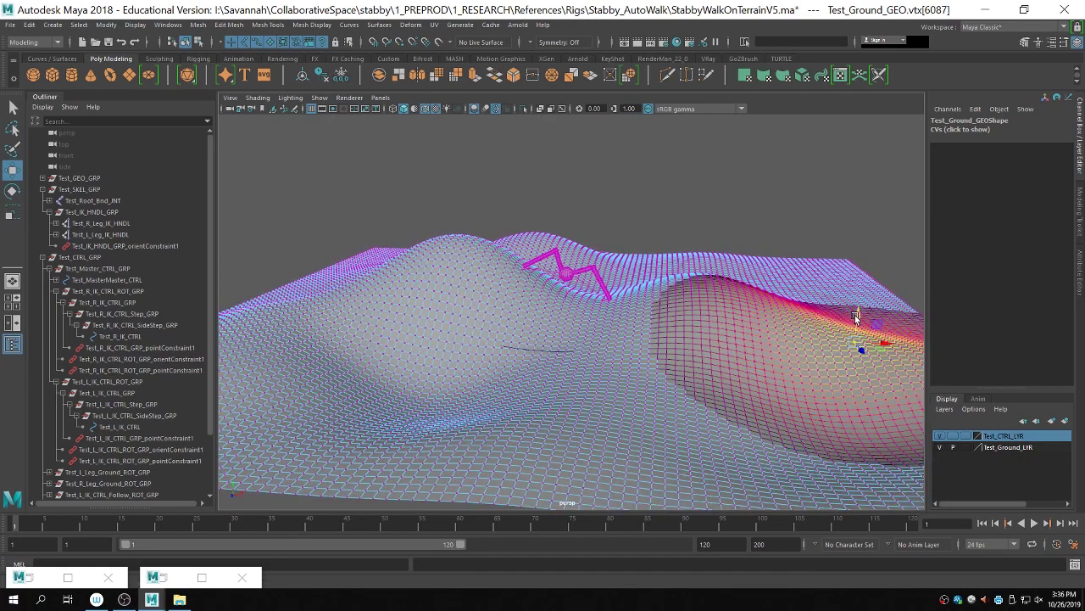
key(ctrl+z)
click(840, 271)
drag(838, 257, 848, 227)
Step: Return Test_Ground_GEO to object mode, clear the selection, and show the viewport in wireframe
right_click(705, 198)
right_drag(705, 197, 730, 181)
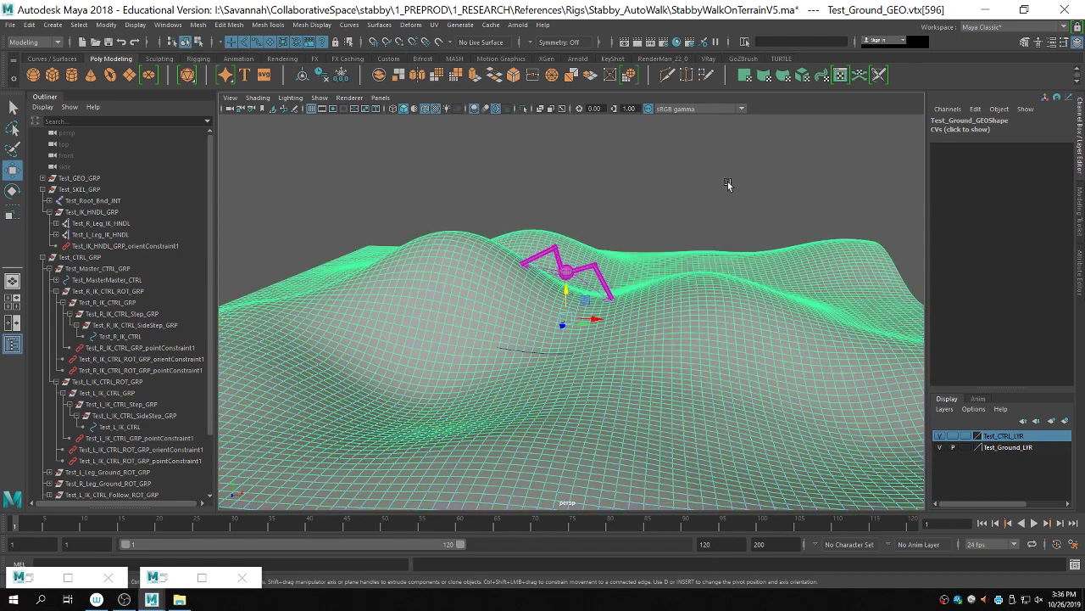
click(728, 182)
alt+right_drag(599, 315, 659, 366)
key(4)
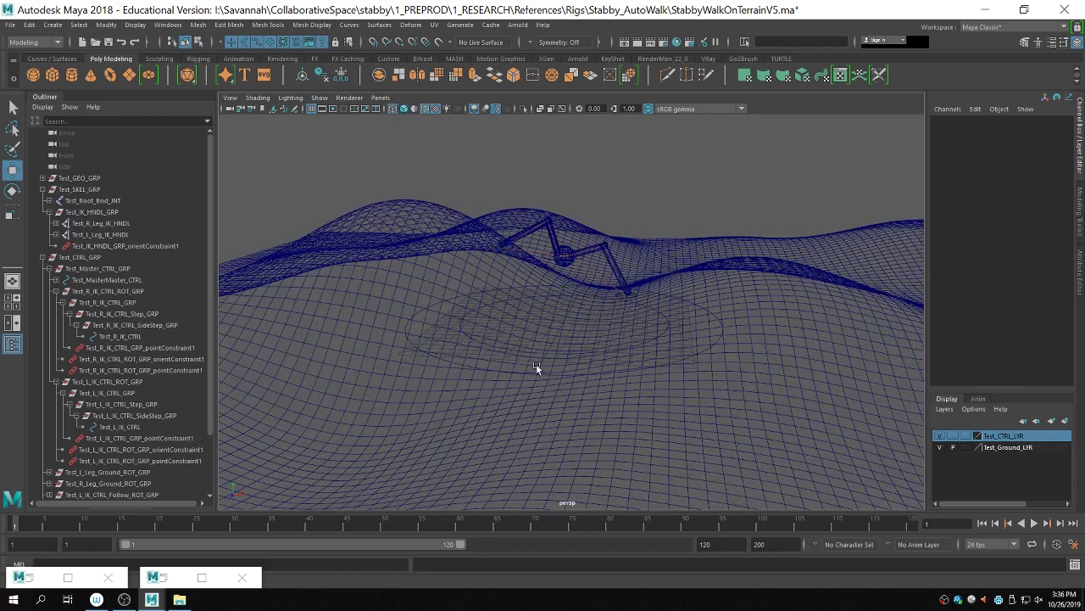
Step: Set Test_Ground_LYR to reference display and deselect the ground and master control
click(529, 351)
click(965, 447)
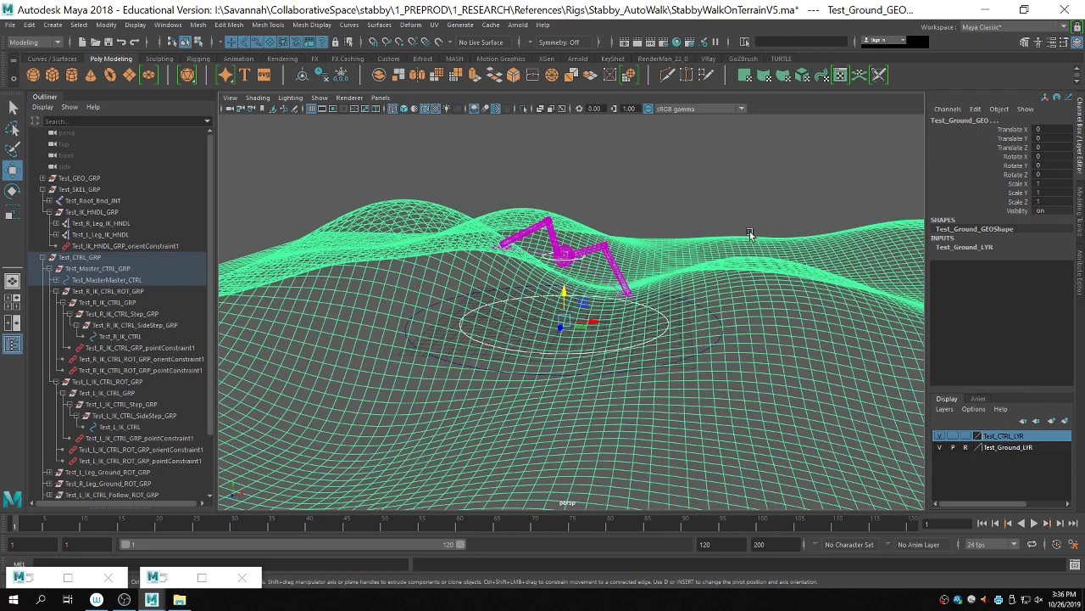
click(607, 307)
scroll(530, 364, up, 3)
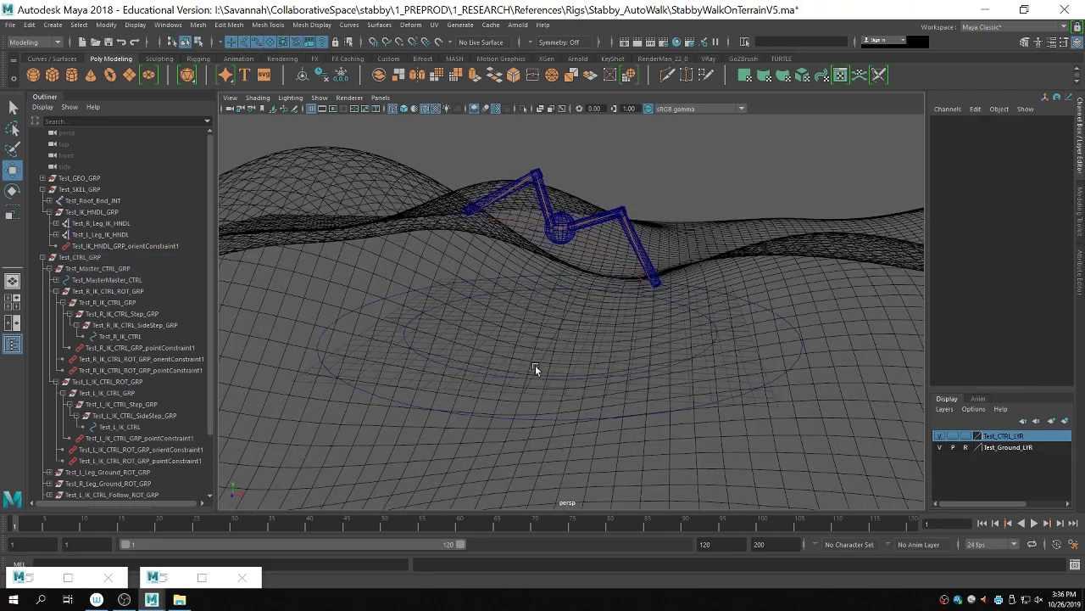
Step: Select Test_Master_CTRL in shaded view, try moving it over the reshaped hills, and undo the moves
click(543, 378)
key(5)
mouse_move(546, 387)
alt+mouse_down()
mouse_move(550, 317)
mouse_move(497, 322)
mouse_move(545, 330)
mouse_move(429, 407)
mouse_move(296, 434)
alt+mouse_up()
key(ctrl+z)
scroll(494, 378, down, 3)
alt+drag(495, 378, 567, 395)
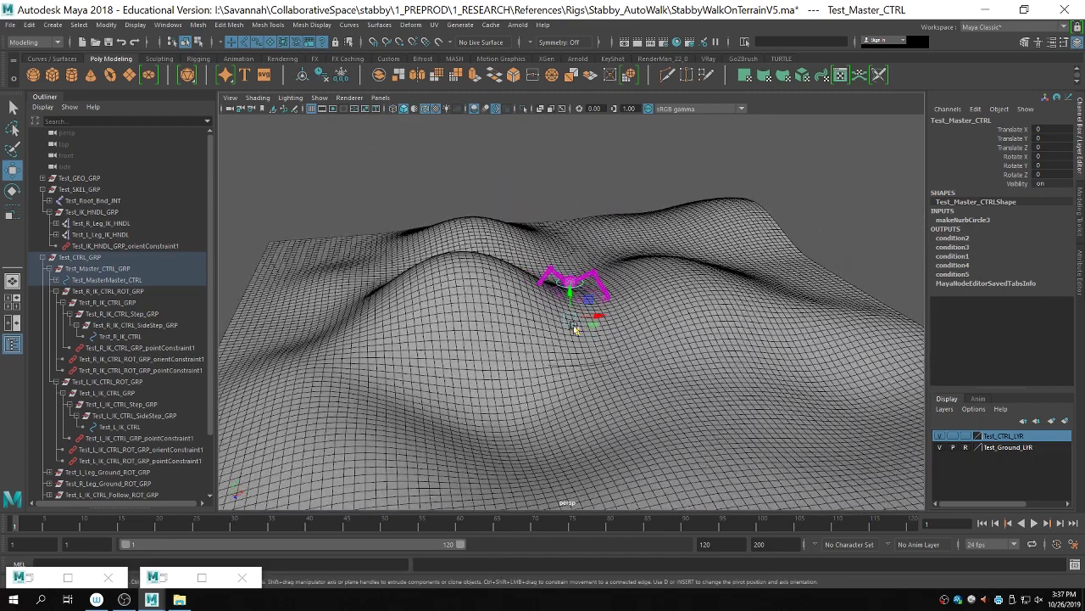
drag(590, 319, 565, 332)
key(ctrl+z)
Step: Move Test_Master_CTRL to -12.012 in X over the large hill and inspect how the legs meet the terrain
alt+right_drag(482, 335, 626, 373)
alt+drag(625, 373, 483, 341)
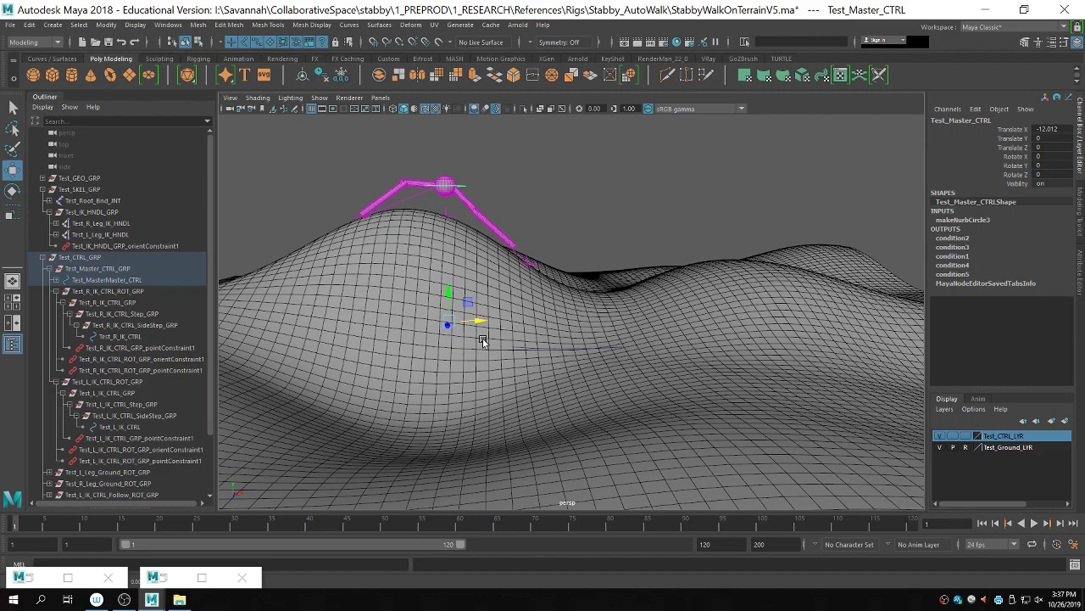
scroll(623, 305, up, 4)
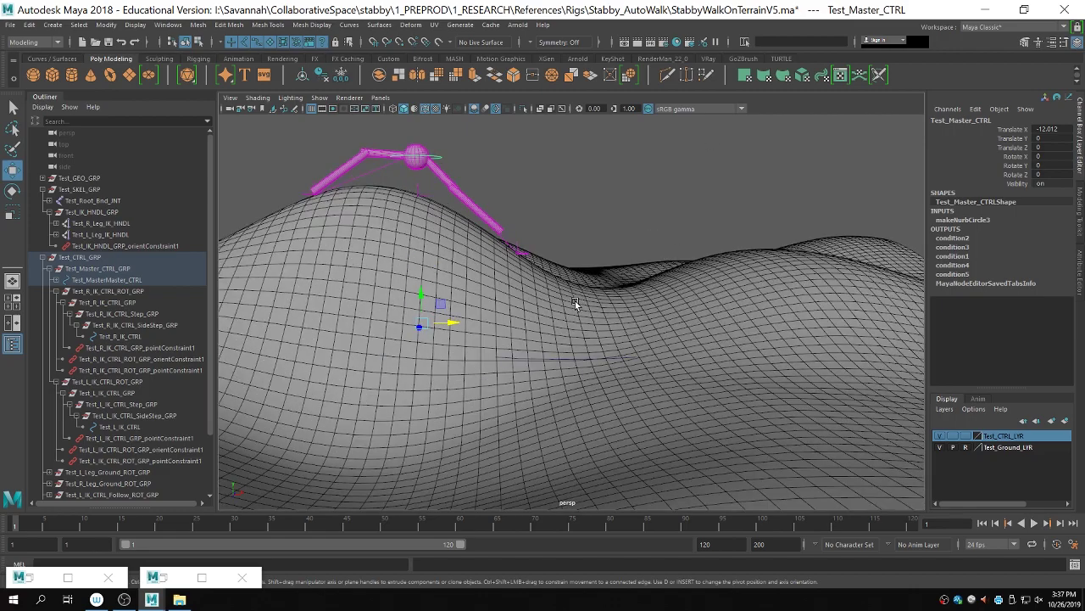
alt+middle_drag(526, 266, 596, 319)
alt+drag(596, 318, 710, 351)
scroll(566, 325, down, 3)
scroll(709, 351, up, 5)
alt+right_drag(710, 353, 604, 308)
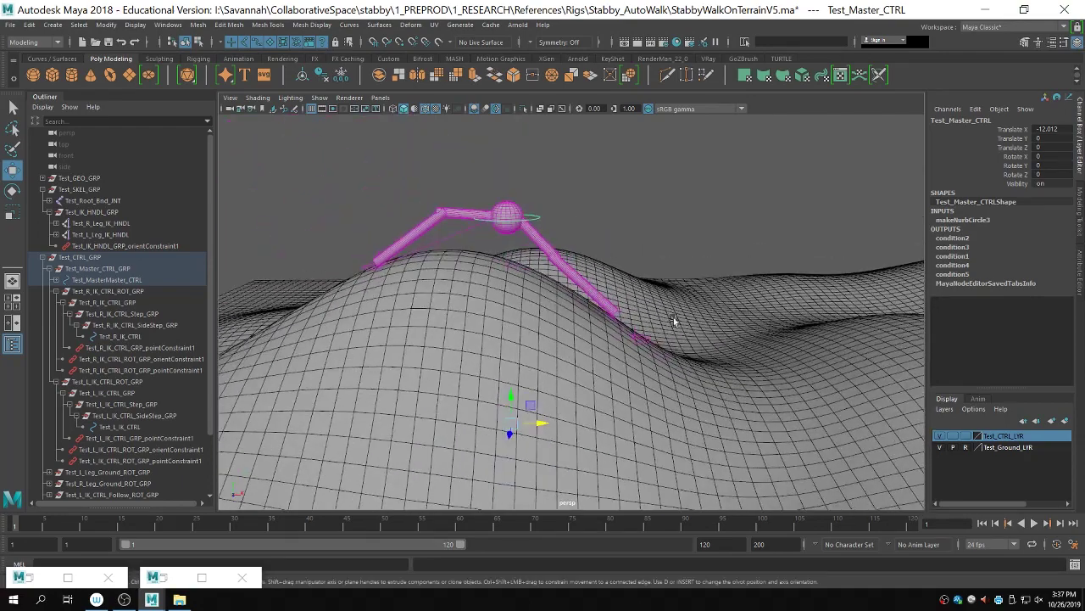
Step: Slide Test_Master_CTRL back and forth over the large hill and leave it at -20.84 in X
key(ctrl+z)
drag(719, 422, 248, 366)
alt+drag(330, 358, 505, 399)
drag(477, 439, 739, 376)
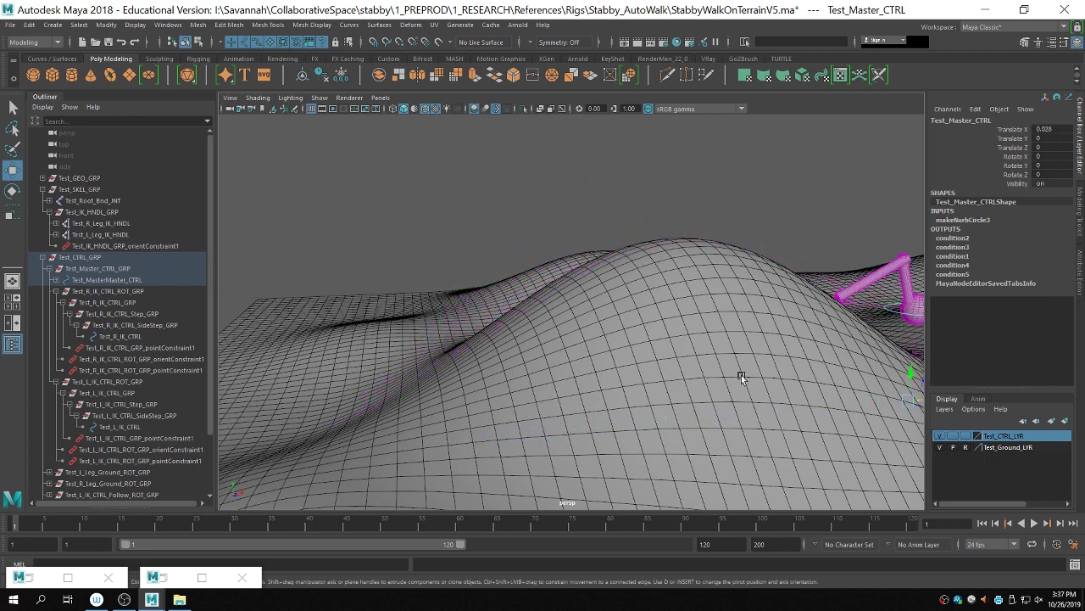
key(ctrl+z)
scroll(741, 380, down, 5)
drag(560, 351, 608, 350)
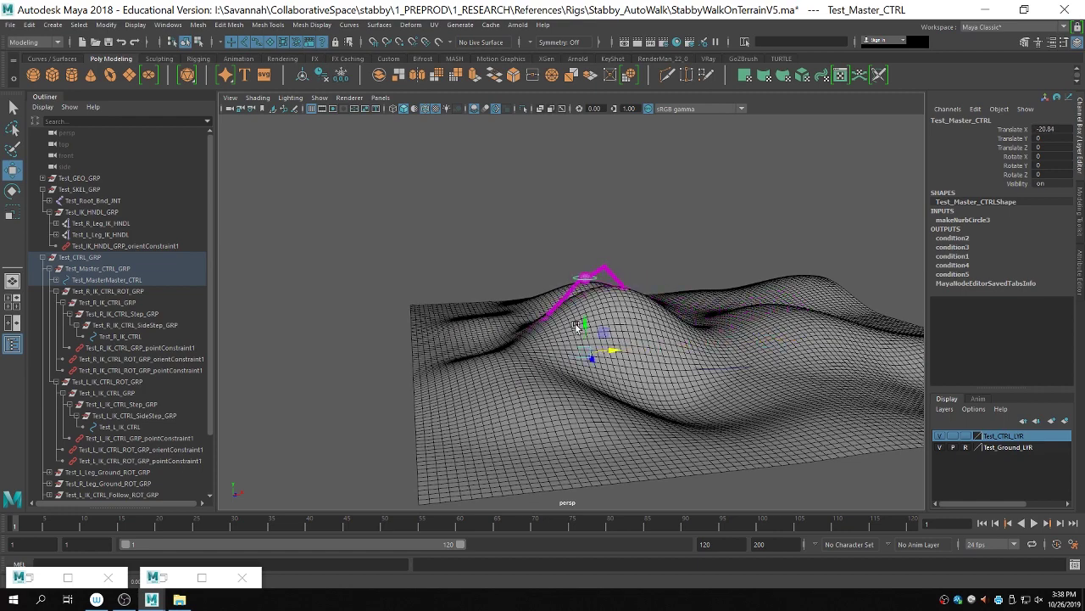
Step: Move Test_R_IK_CTRL to -1.532 in X and 1.094 in Y to reposition the right foot on the slope
scroll(703, 397, up, 5)
scroll(703, 397, up, 2)
click(439, 348)
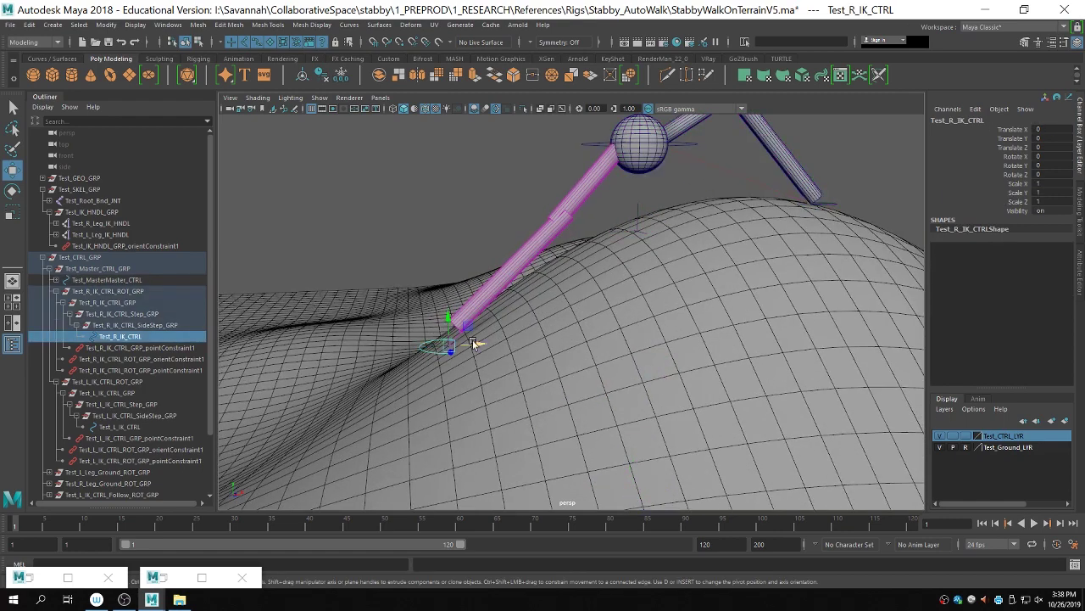
drag(472, 339, 516, 313)
alt+drag(611, 313, 699, 285)
Step: Check the rig in wireframe and shaded display, clear the selection, and review its stance on the hill
key(4)
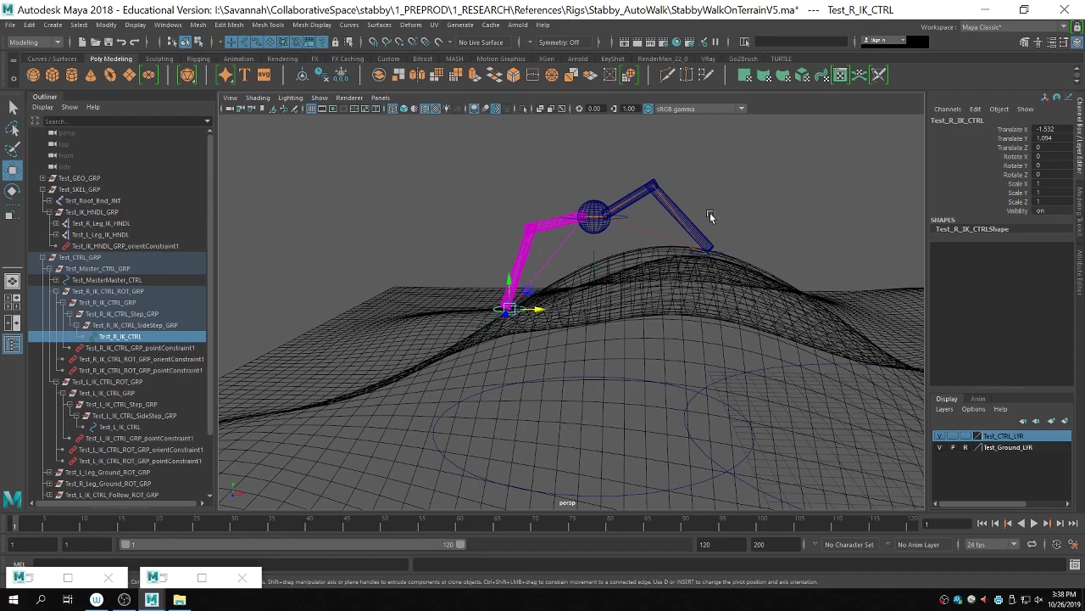
key(5)
scroll(727, 297, down, 6)
alt+middle_drag(727, 297, 586, 203)
click(586, 204)
scroll(685, 286, up, 3)
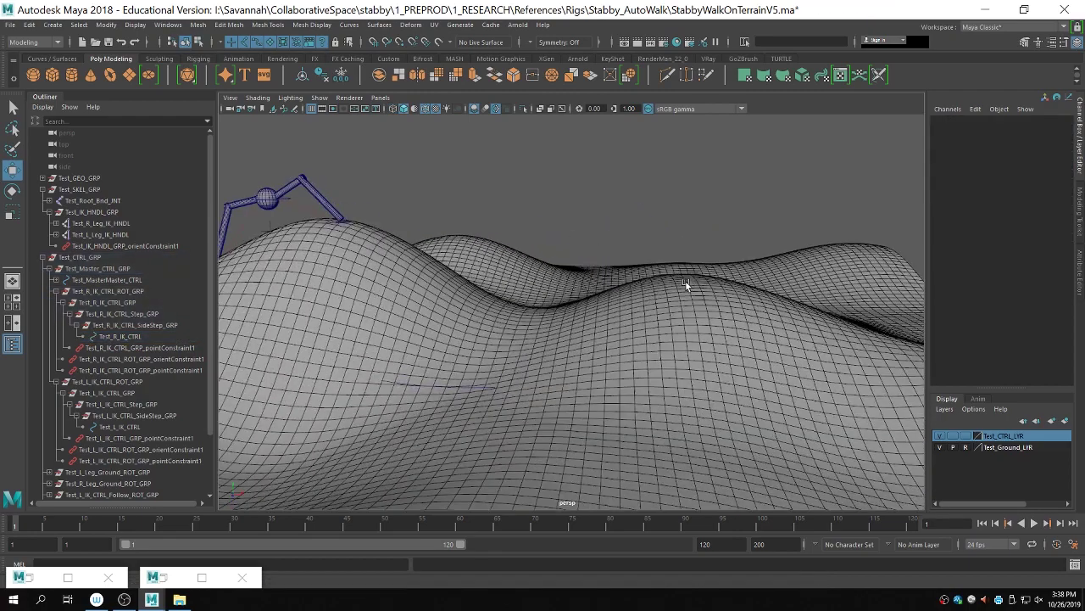
alt+drag(685, 286, 636, 286)
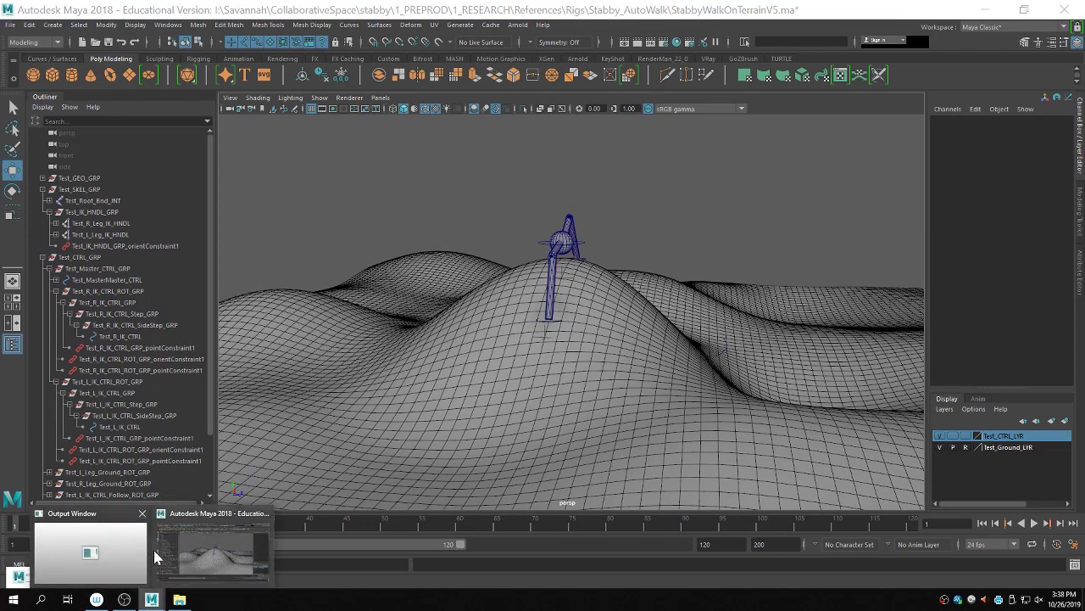
Step: Start opening another scene and browse up to the stabby project folder, into 3_SHARED
click(10, 24)
click(33, 46)
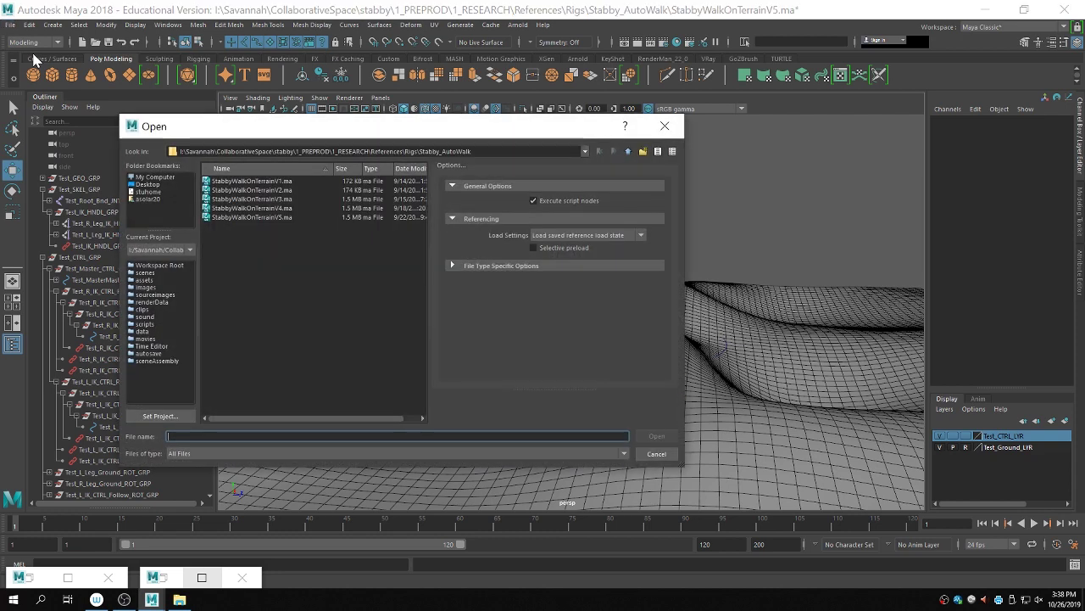
click(629, 151)
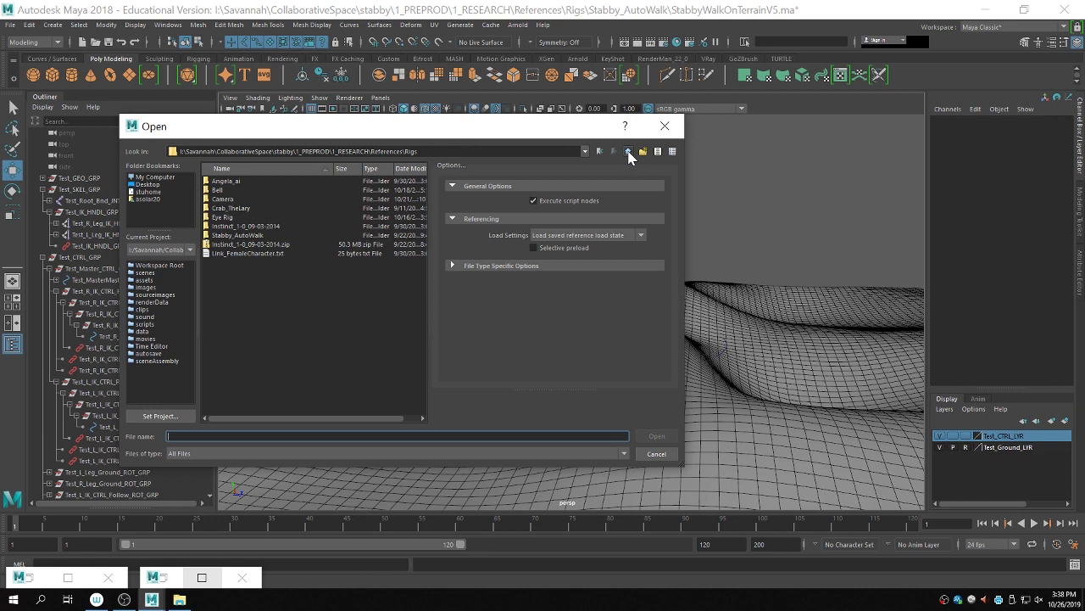
click(629, 152)
click(627, 151)
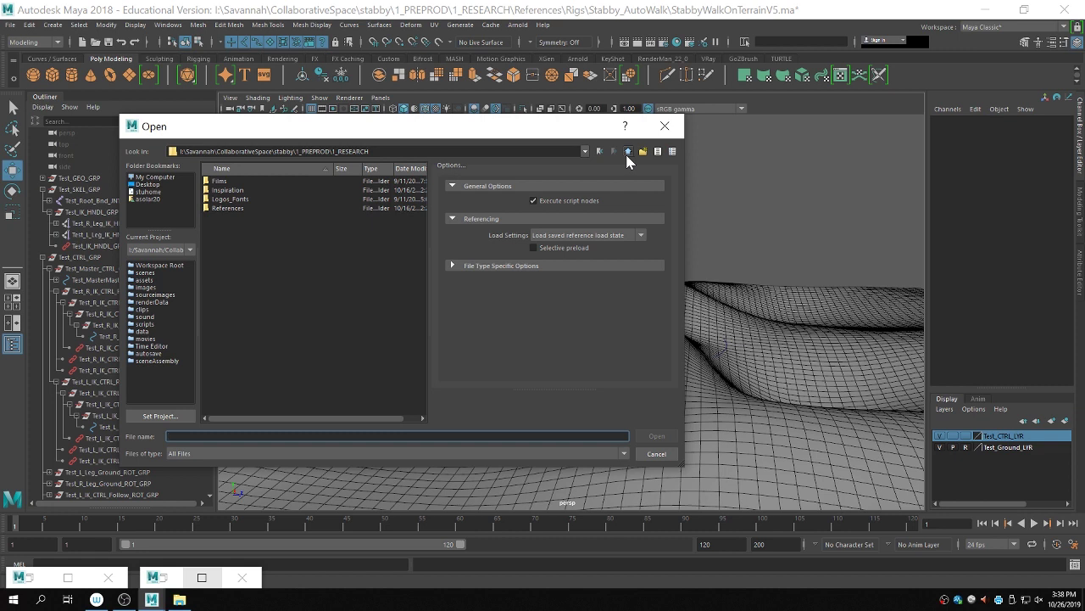
click(628, 152)
click(628, 151)
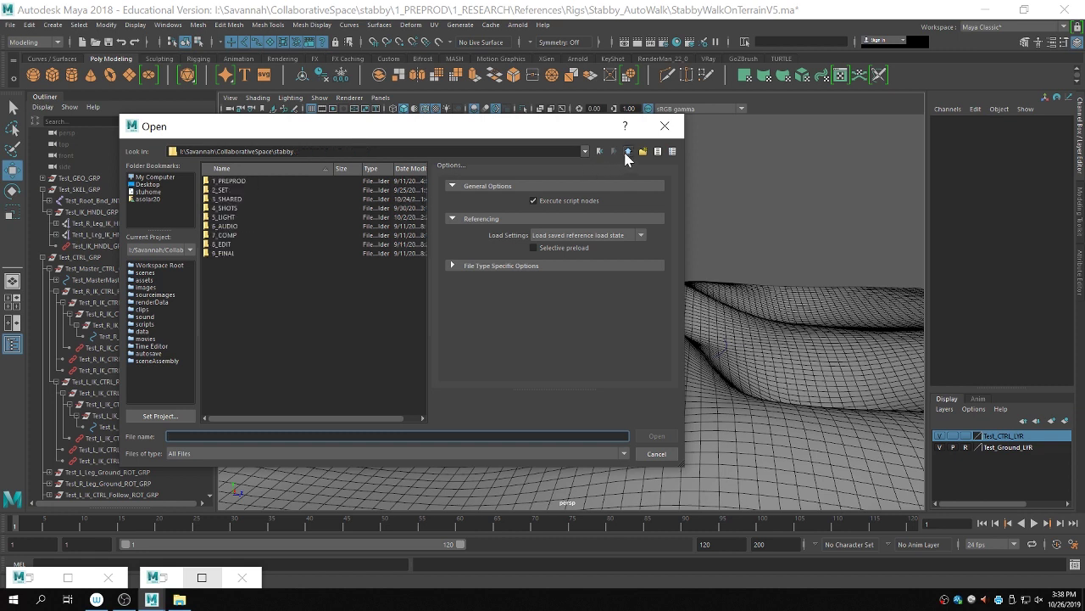
double_click(235, 199)
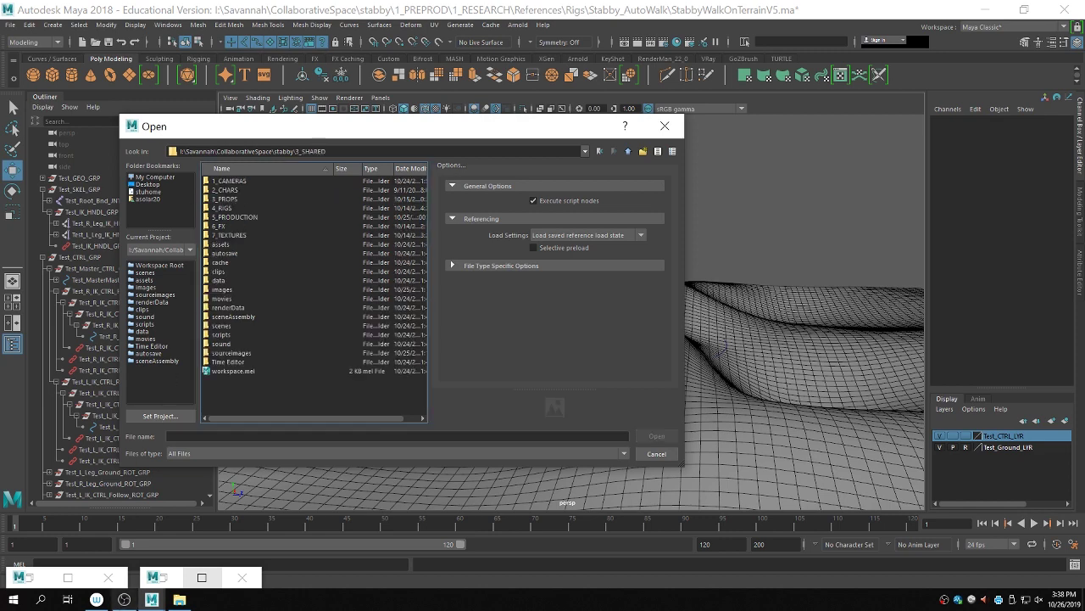
click(125, 598)
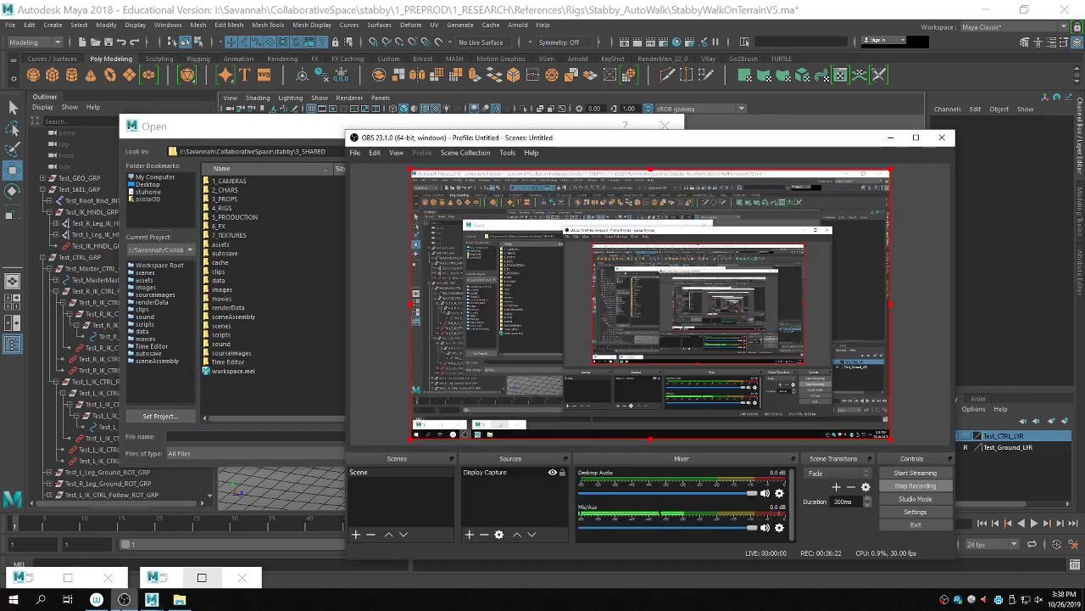
click(232, 399)
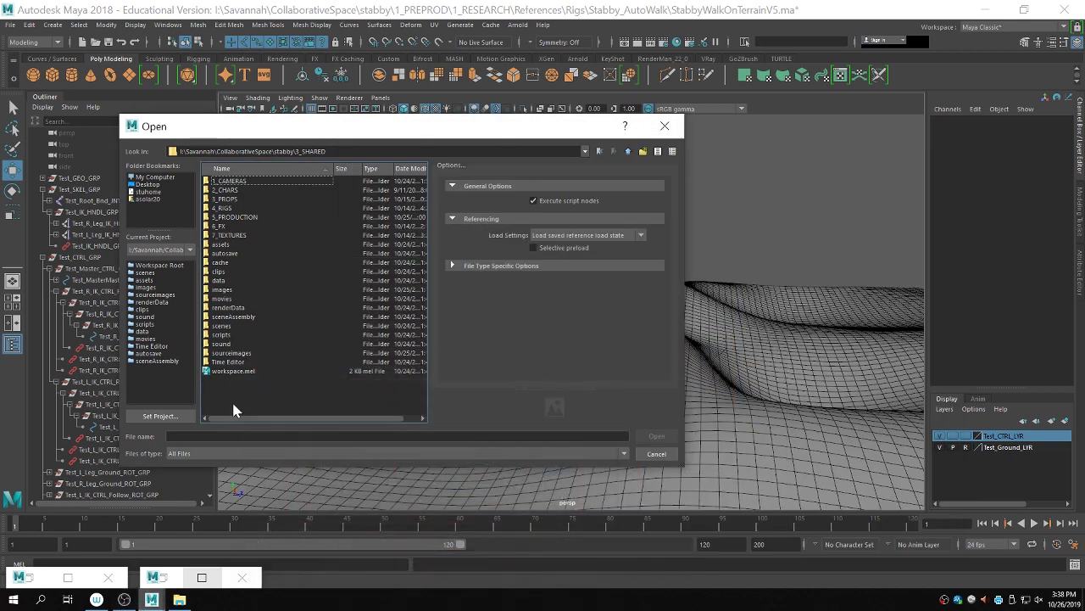
Step: Open S_C_STABBY_RIG_TestAnim.ma from the 4_RIGS, WIP, S_C_Stabby_RIG folder
click(232, 210)
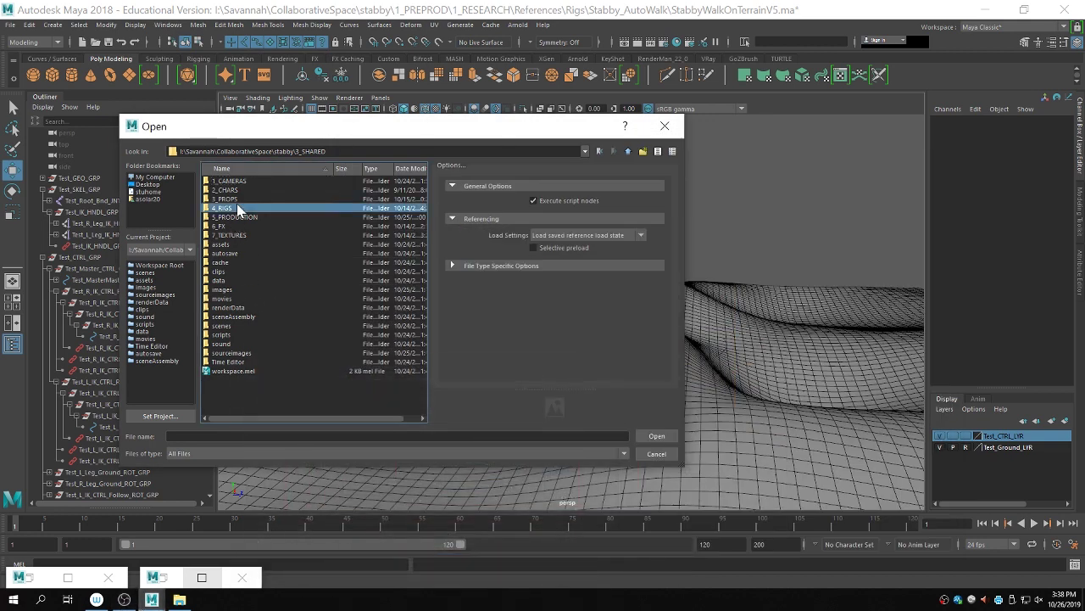
double_click(240, 209)
double_click(231, 205)
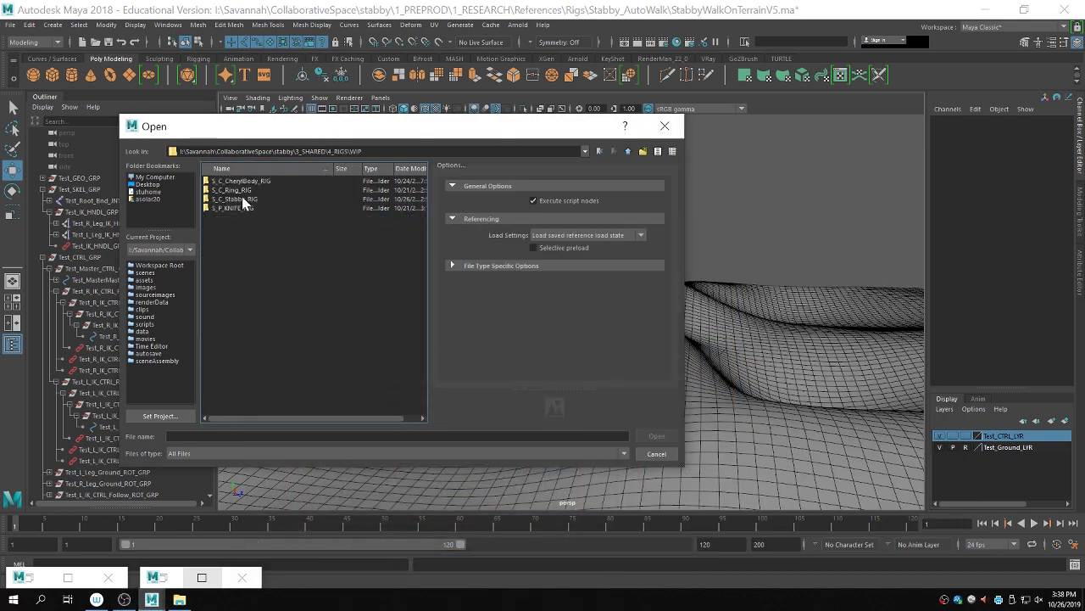
double_click(281, 198)
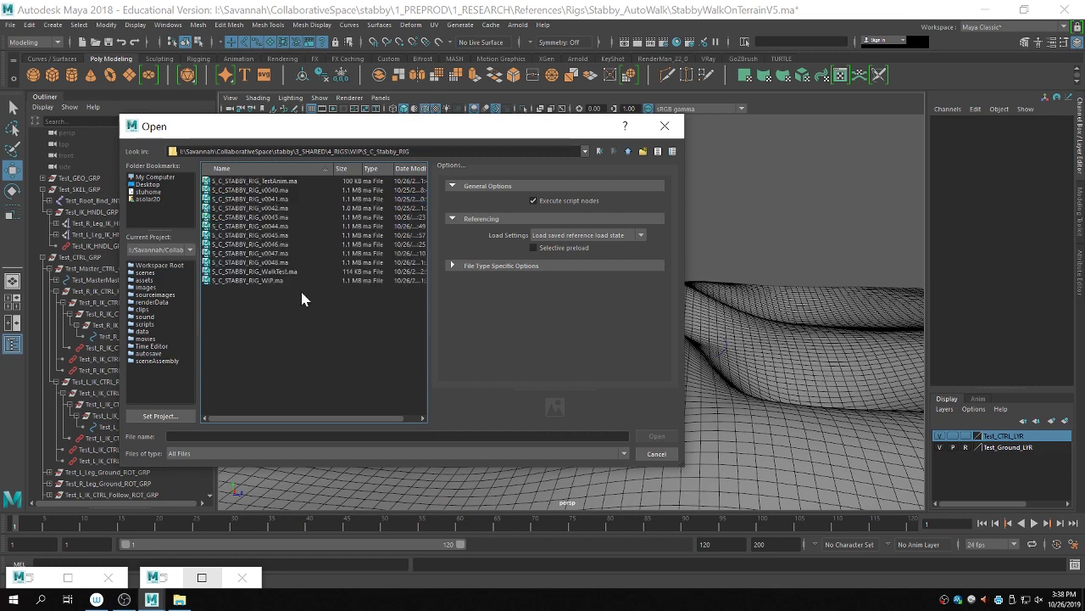
double_click(254, 181)
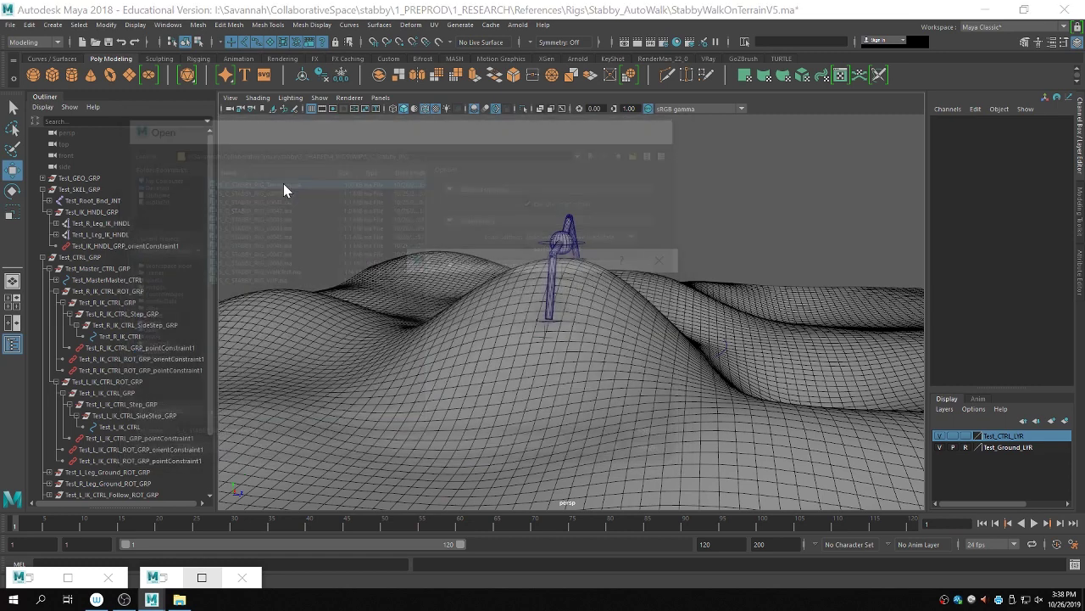
click(539, 310)
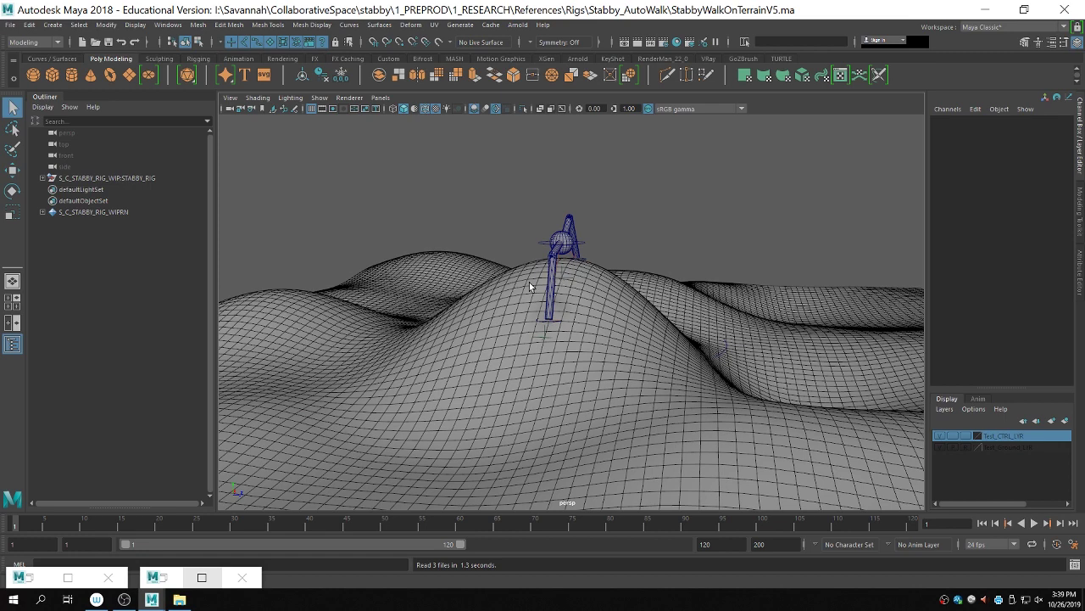
Step: Raise the crab's Body_Master_CTRL about 2.8 units in Y so the body stands up on its legs
alt+drag(670, 334, 490, 365)
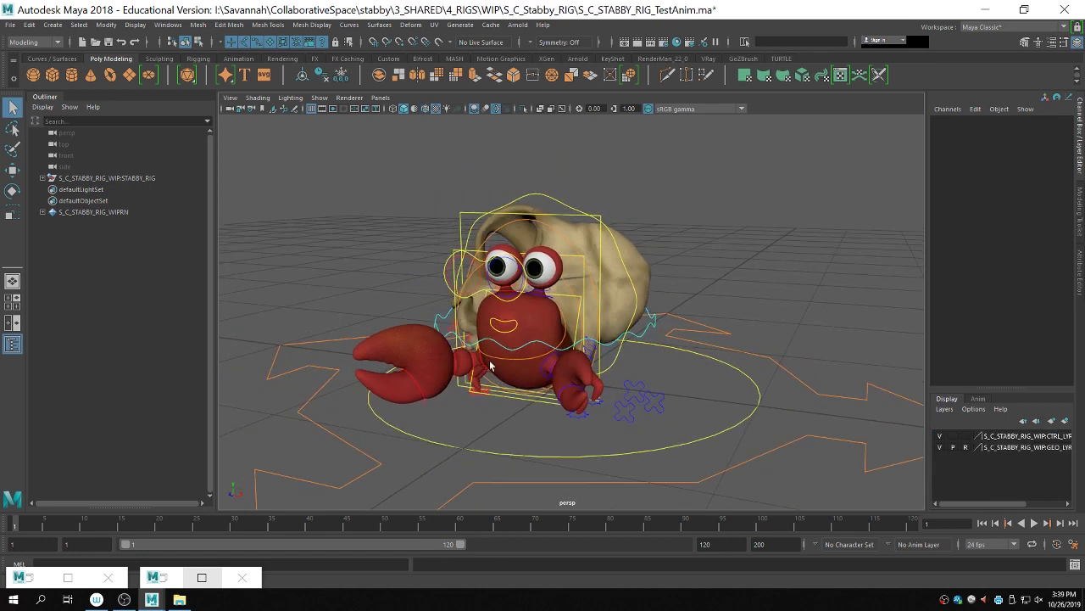
click(550, 346)
alt+middle_drag(524, 351, 581, 363)
click(701, 384)
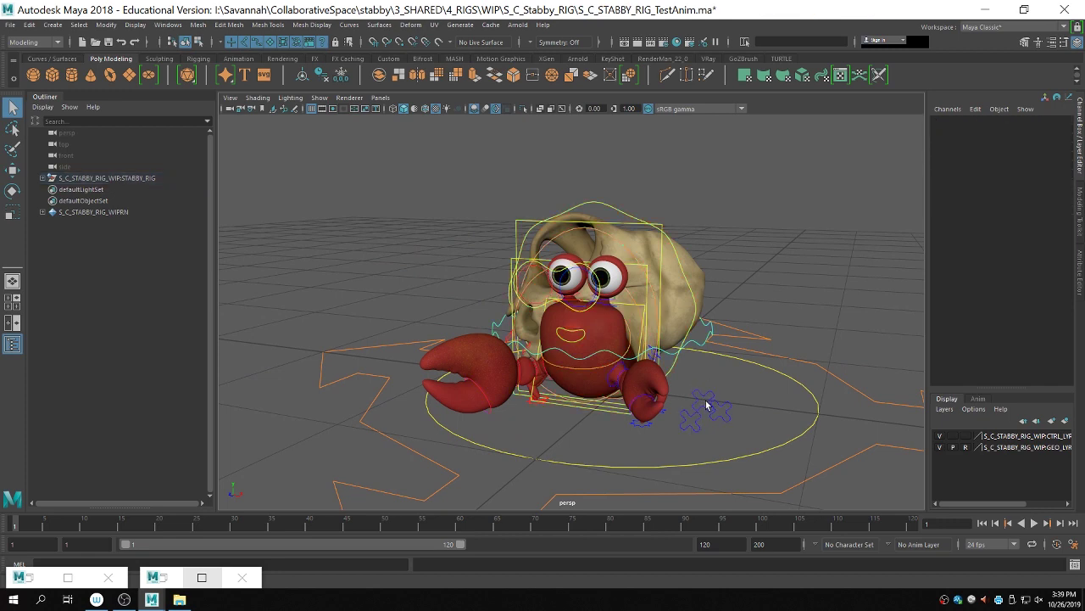
click(707, 405)
click(703, 358)
click(670, 351)
key(w)
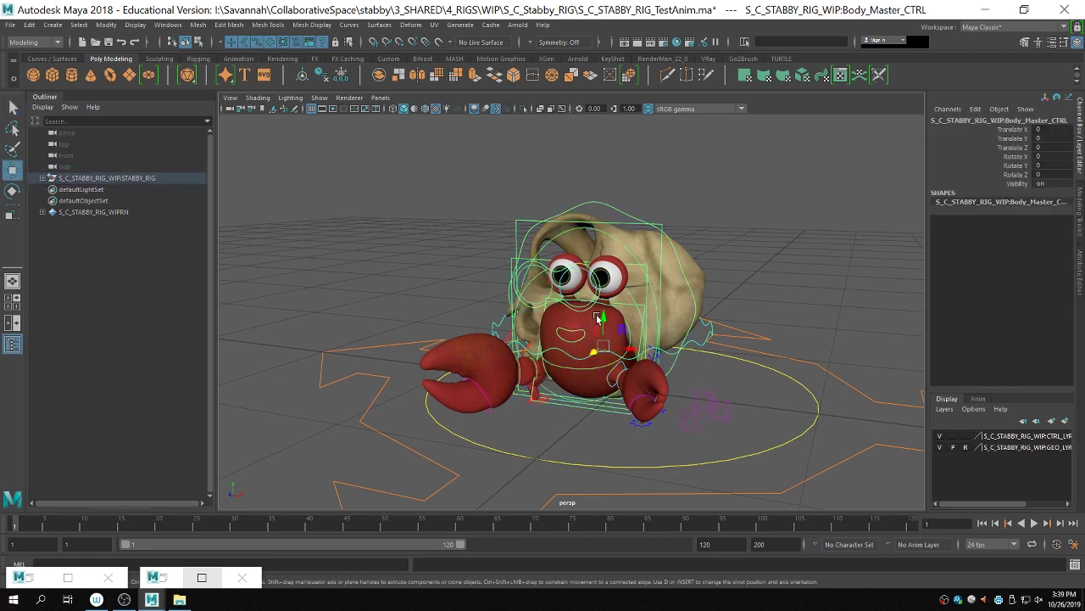
drag(597, 317, 601, 262)
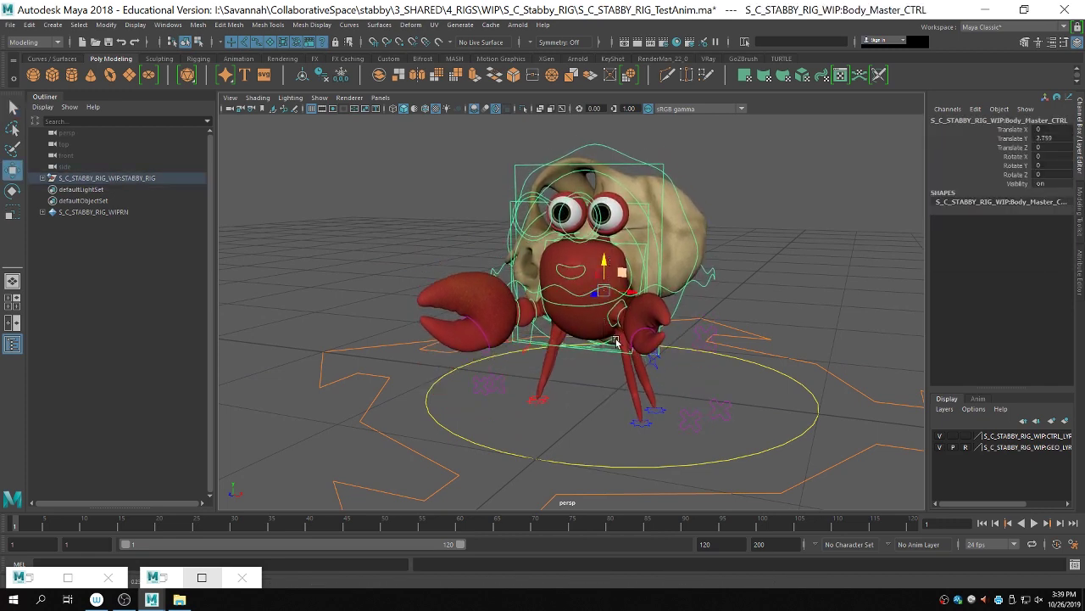
Step: Set FK IK Blend to 1 on the left and right claw FK/IK controls
alt+drag(616, 341, 641, 337)
click(628, 315)
alt+right_drag(629, 314, 793, 371)
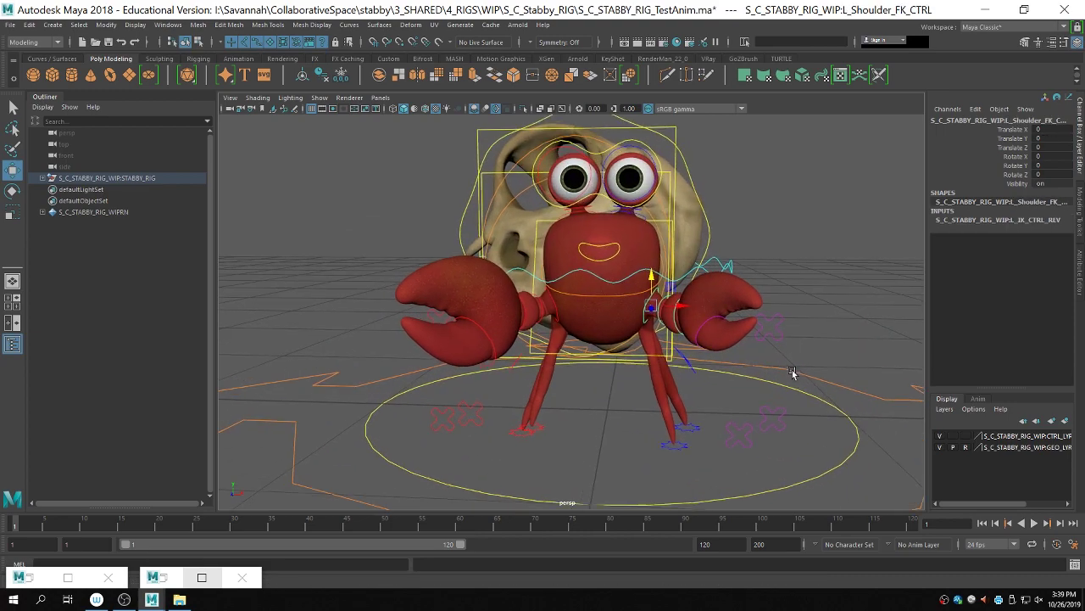
click(785, 318)
alt+drag(594, 344, 679, 340)
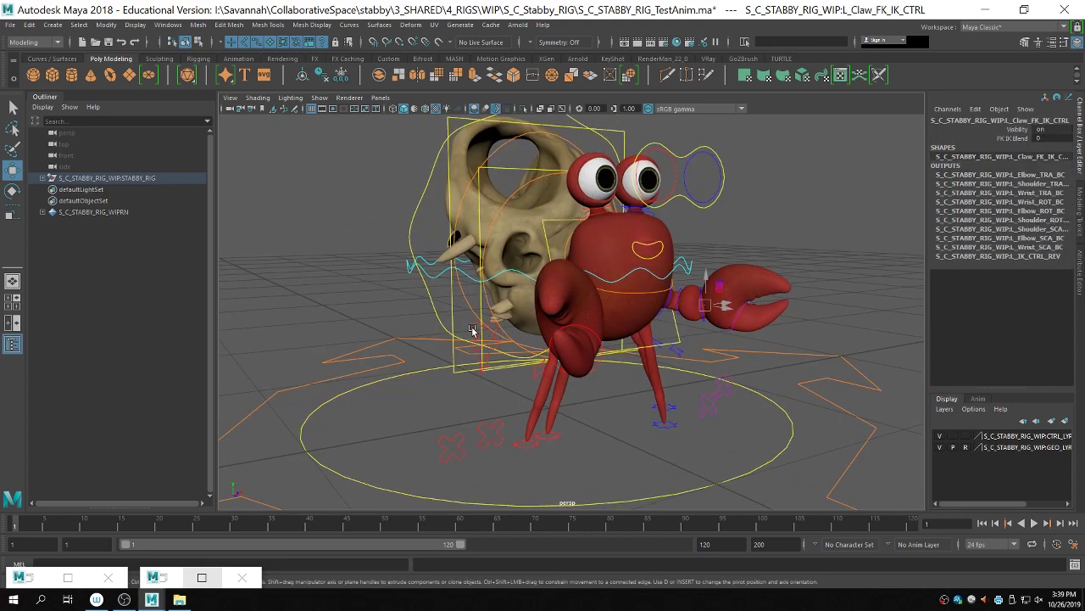
shift+click(473, 329)
alt+right_drag(492, 339, 613, 364)
alt+drag(678, 340, 633, 304)
click(1004, 138)
middle_drag(746, 216, 847, 228)
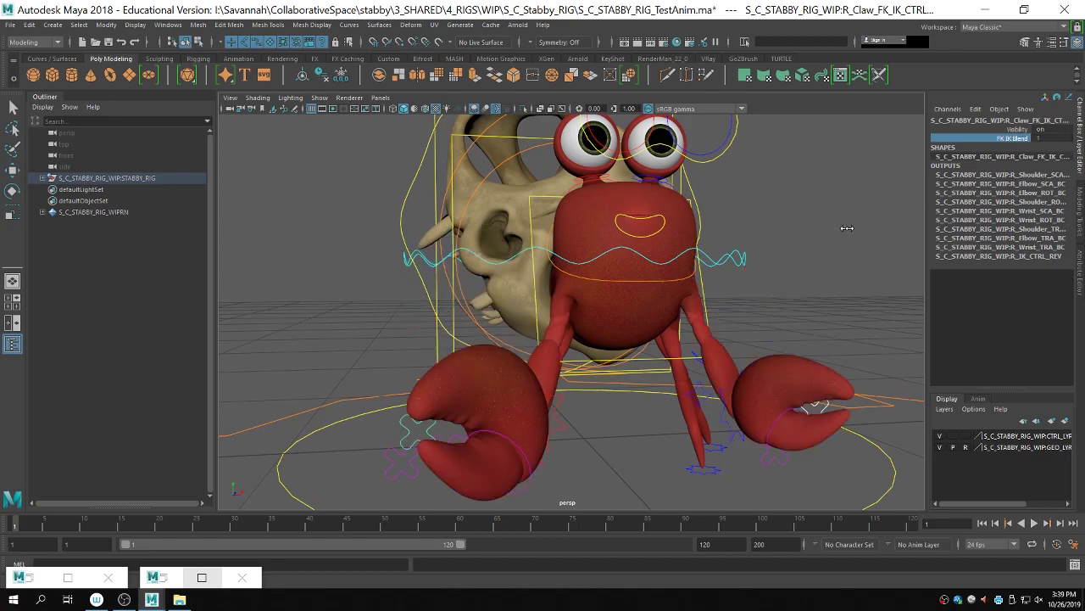
Step: Review the claws in IK mode from several angles and undo the FK IK Blend change
alt+right_drag(652, 253, 782, 359)
alt+drag(783, 359, 633, 337)
alt+drag(542, 331, 695, 330)
alt+right_drag(661, 330, 592, 328)
alt+drag(592, 328, 693, 325)
key(ctrl+z)
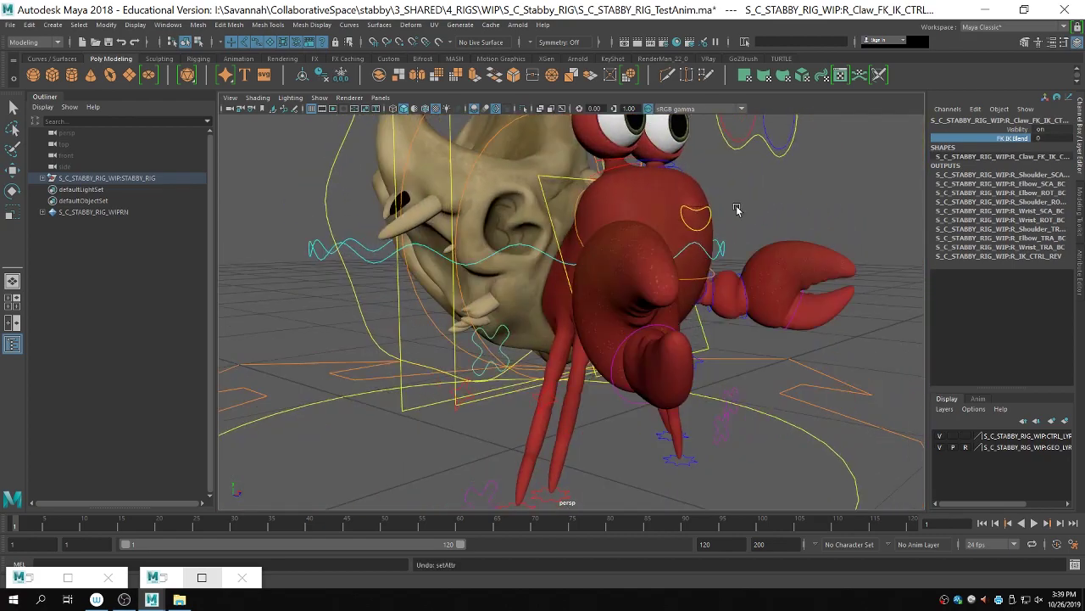
alt+drag(737, 210, 685, 215)
click(800, 213)
alt+right_drag(801, 214, 704, 238)
alt+drag(705, 238, 688, 277)
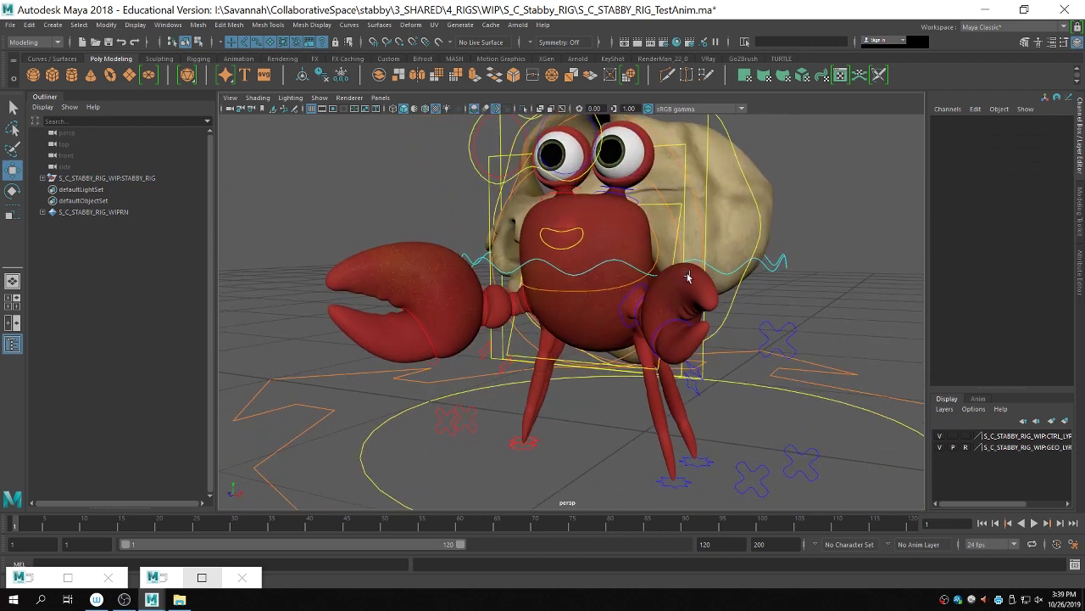
click(739, 266)
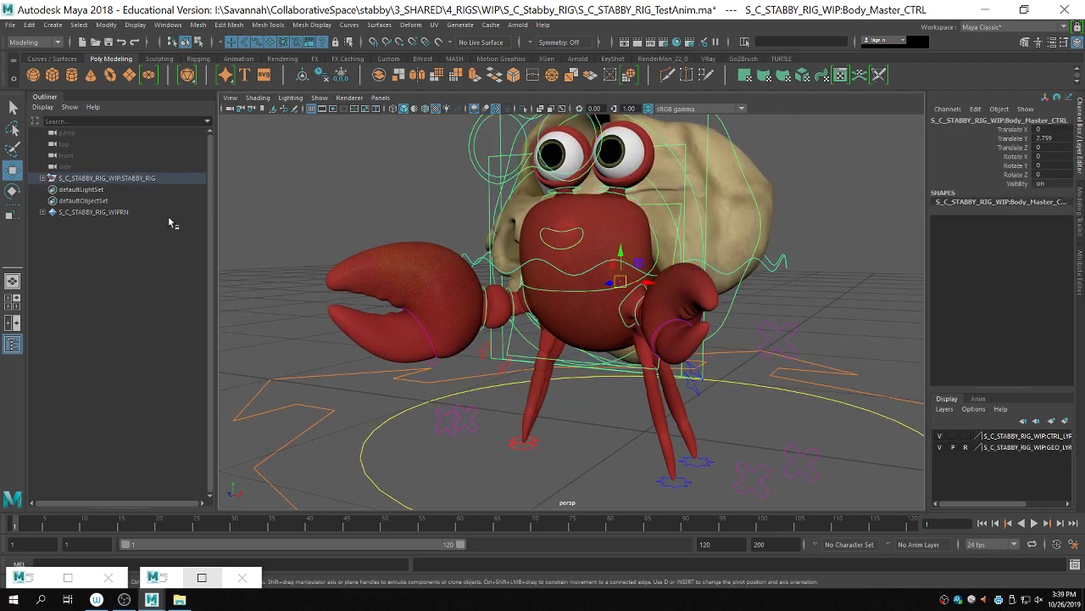
Step: Expand the STABBY_RIG group, make its JNT_GRP visible, and clear the selection
click(41, 179)
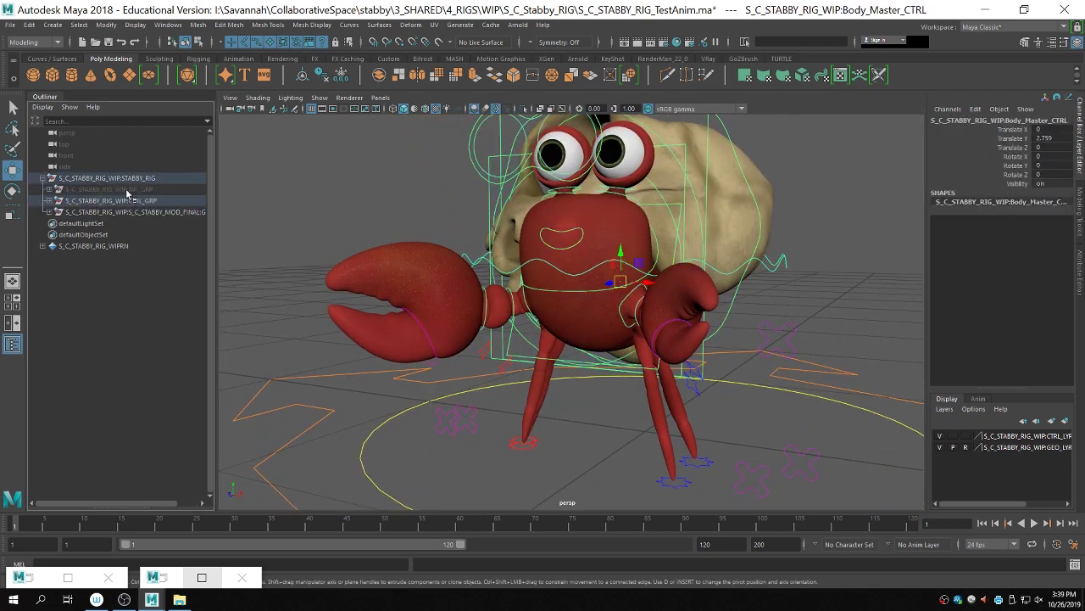
click(127, 190)
key(h)
key(h)
key(h)
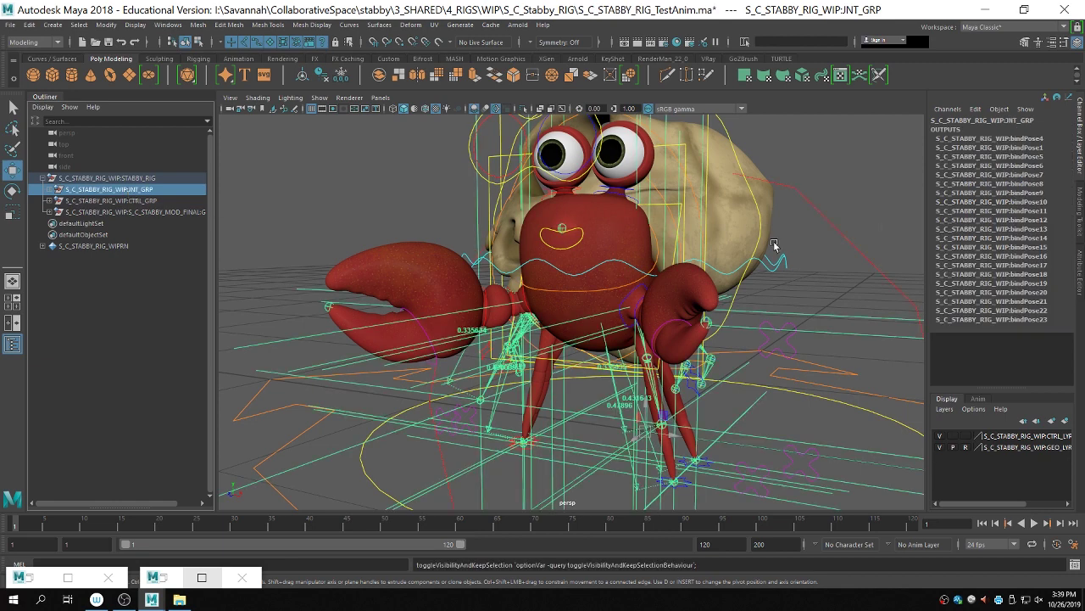
click(829, 286)
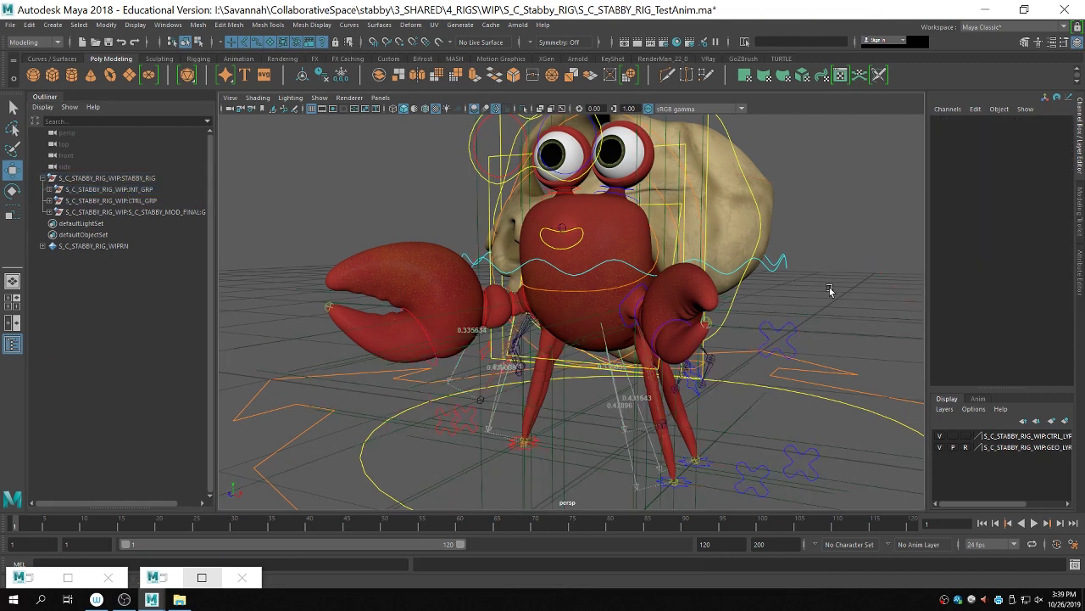
Step: Try to hide Ribbon_GRP, FK_JNT_GRP, IK_JNT_GRP and LOC_GRP inside JNT_GRP
click(49, 188)
click(125, 212)
shift+click(139, 249)
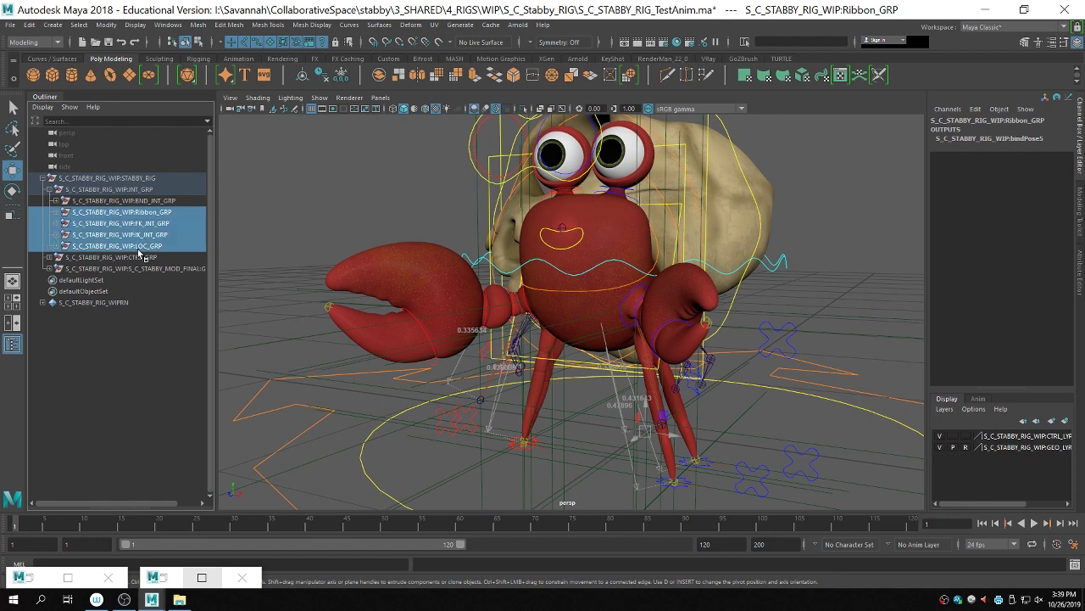
key(h)
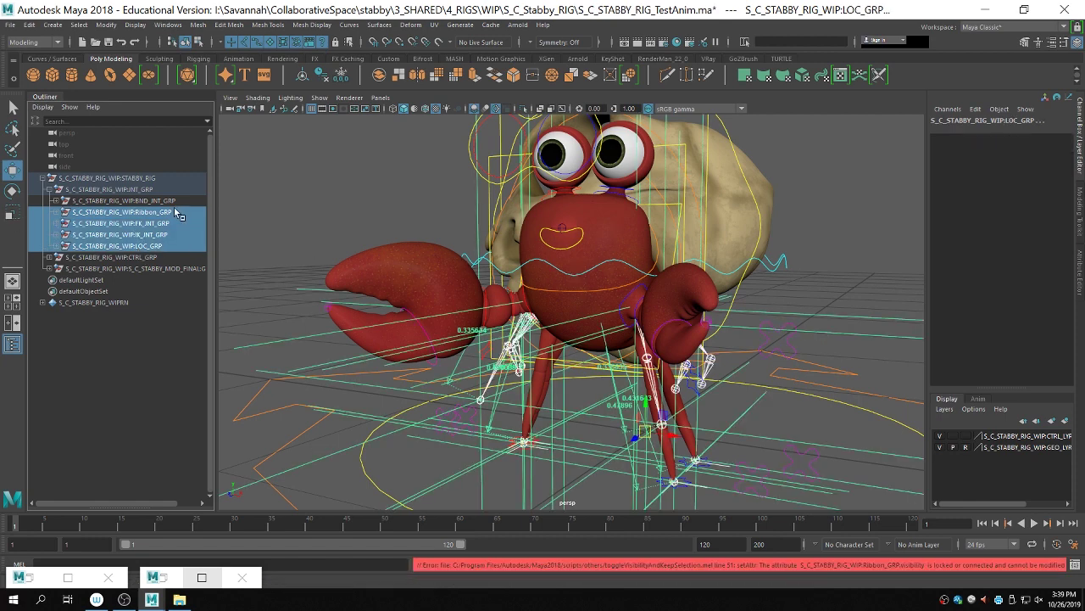
click(128, 212)
shift+click(159, 246)
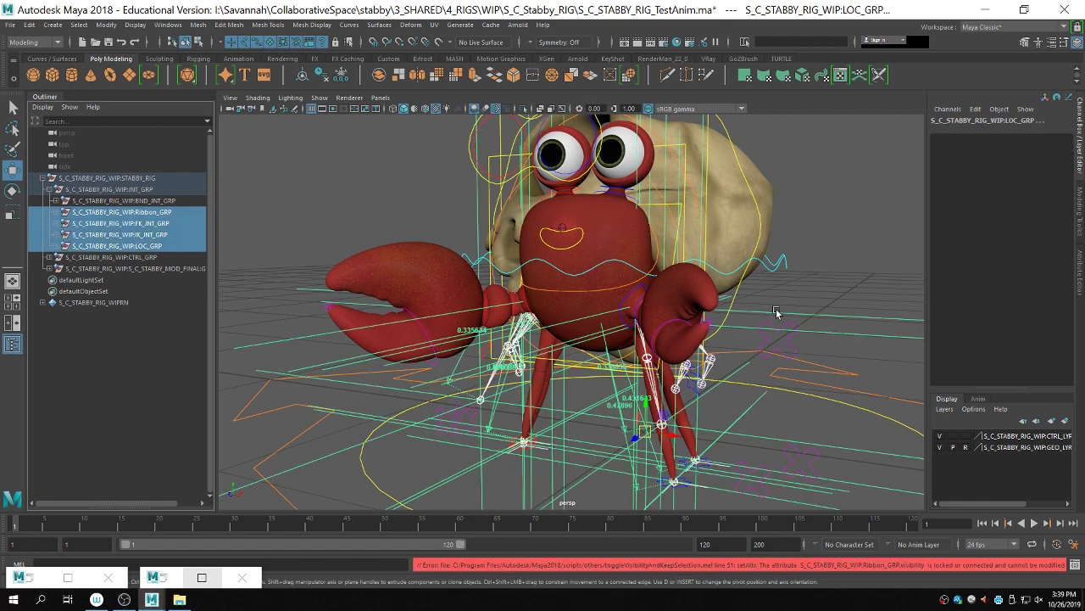
Step: Undo the recent visibility changes back to the hidden JNT_GRP
click(1081, 297)
click(1082, 140)
key(ctrl+z)
key(ctrl+z)
key(ctrl+z)
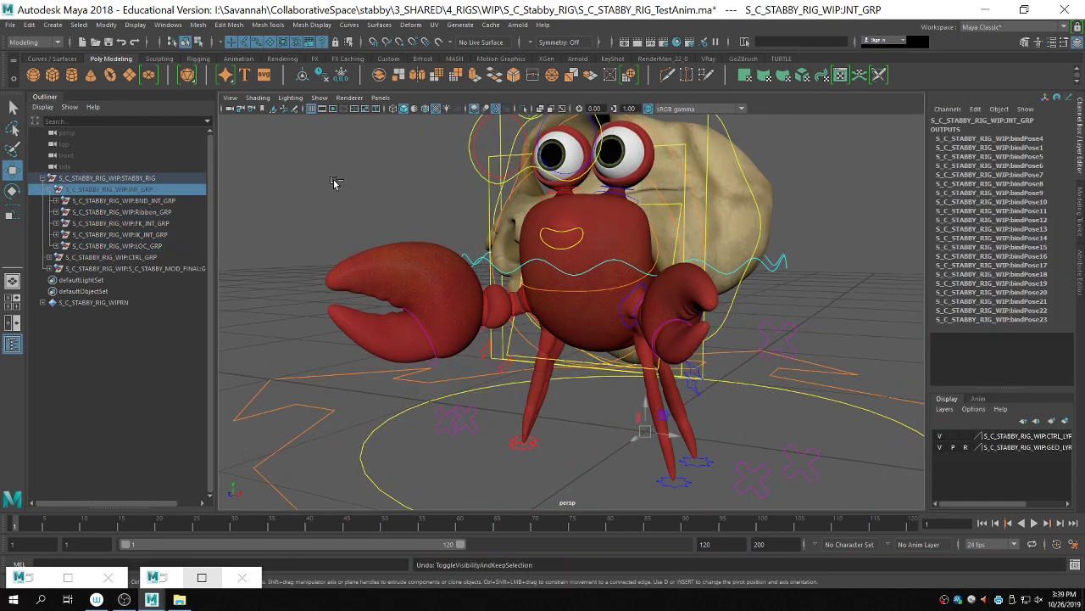
Step: Unhide JNT_GRP and view it isolated in the viewport before returning to the full rig display
key(ctrl+1)
key(ctrl+1)
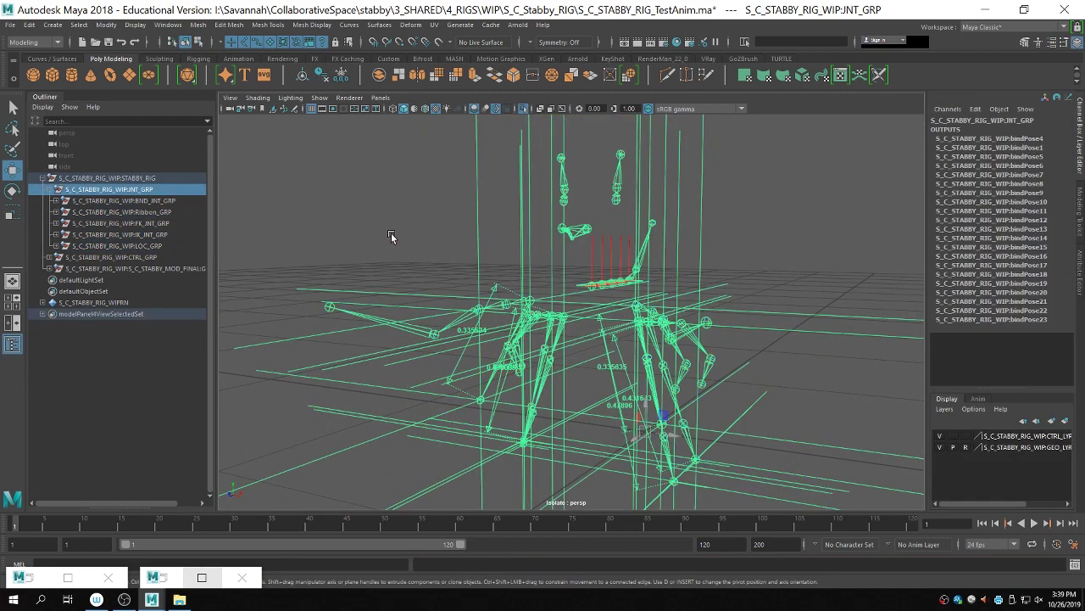
key(ctrl+1)
key(ctrl+1)
key(ctrl+1)
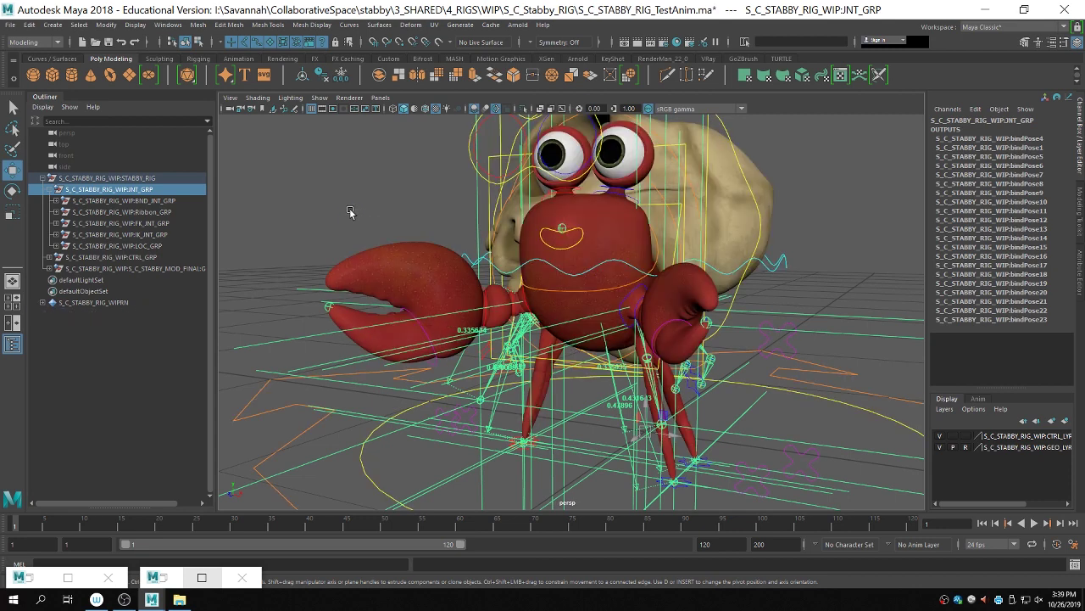
Step: Isolate IK_JNT_GRP to examine the IK joints, and return to the full rig display
click(56, 200)
click(56, 201)
click(145, 223)
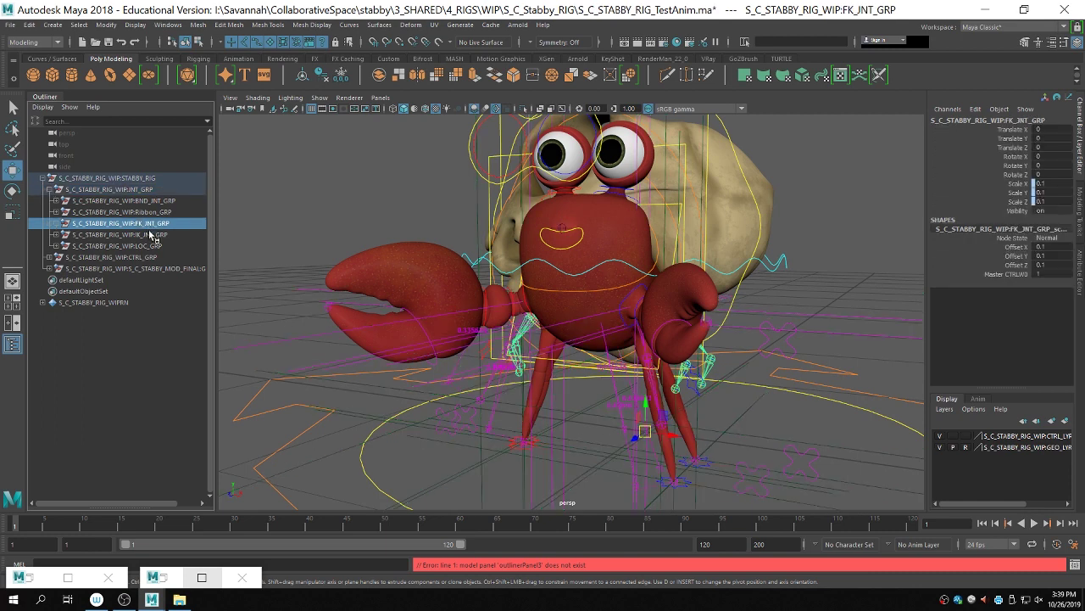
click(149, 234)
key(ctrl+1)
click(428, 248)
mouse_move(530, 273)
alt+mouse_down()
mouse_move(737, 278)
mouse_move(596, 272)
mouse_move(608, 342)
mouse_move(543, 268)
mouse_move(513, 272)
alt+mouse_up()
key(ctrl+1)
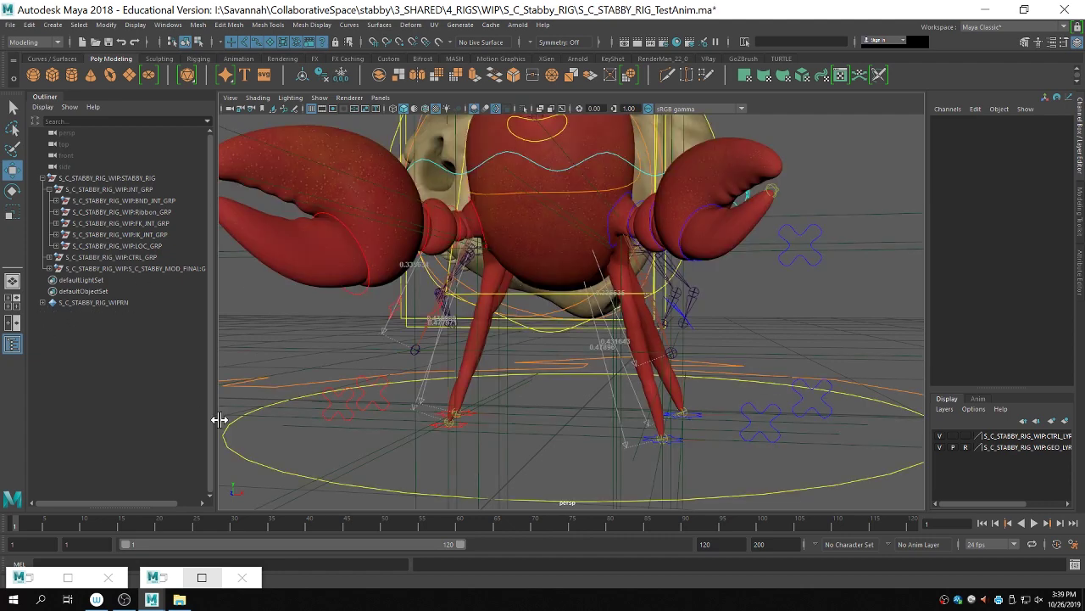
Step: Isolate CTRL_GRP together with IK_JNT_GRP in the viewport and clear the selection
click(83, 257)
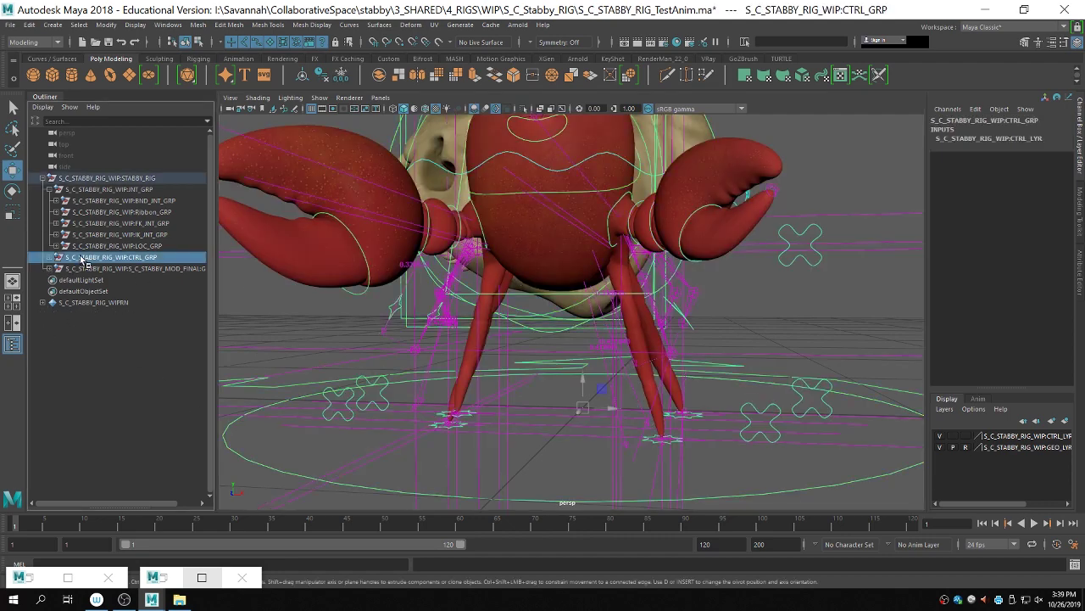
ctrl+click(124, 238)
key(ctrl+1)
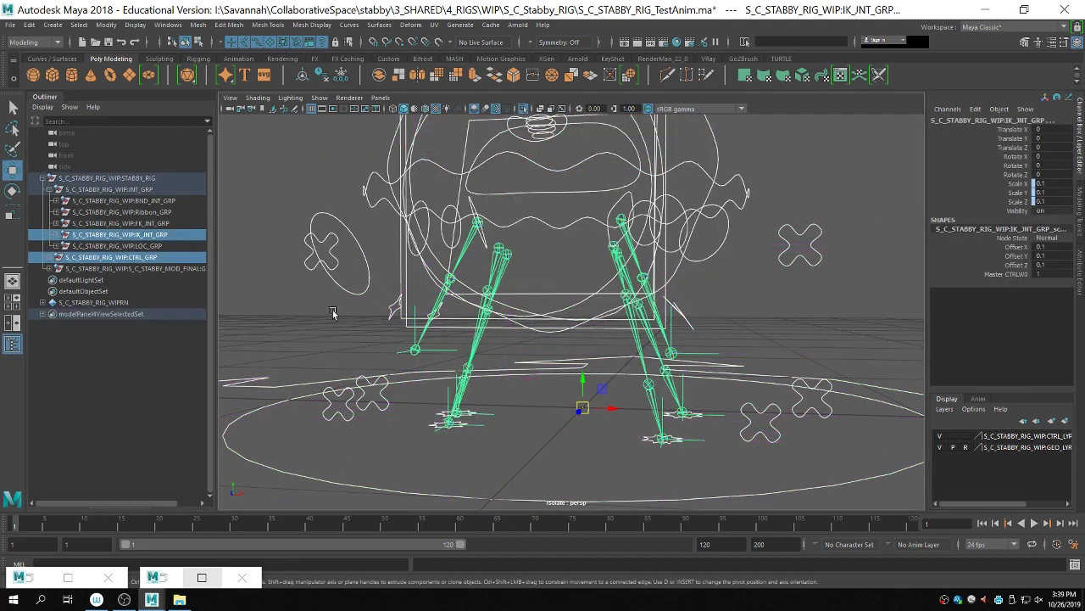
click(466, 340)
alt+drag(467, 340, 412, 342)
alt+right_drag(412, 342, 557, 339)
Step: Try moving Body_Master_CTRL vertically, undo the move, and set its Translate Y to 0
click(653, 244)
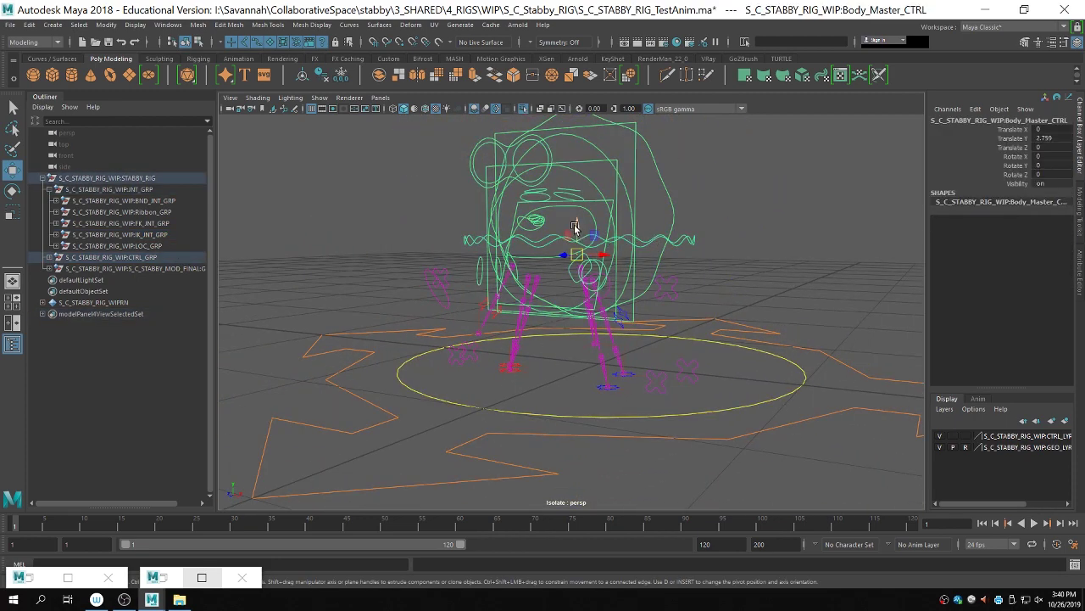
drag(580, 241, 617, 204)
key(ctrl+z)
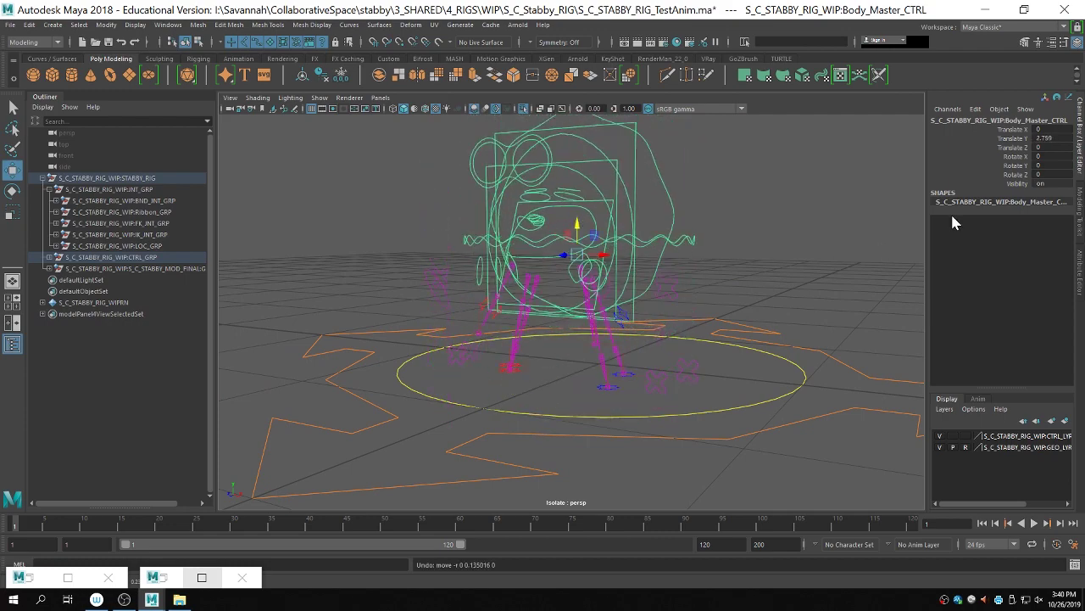
click(1050, 137)
text(0)
key(Return)
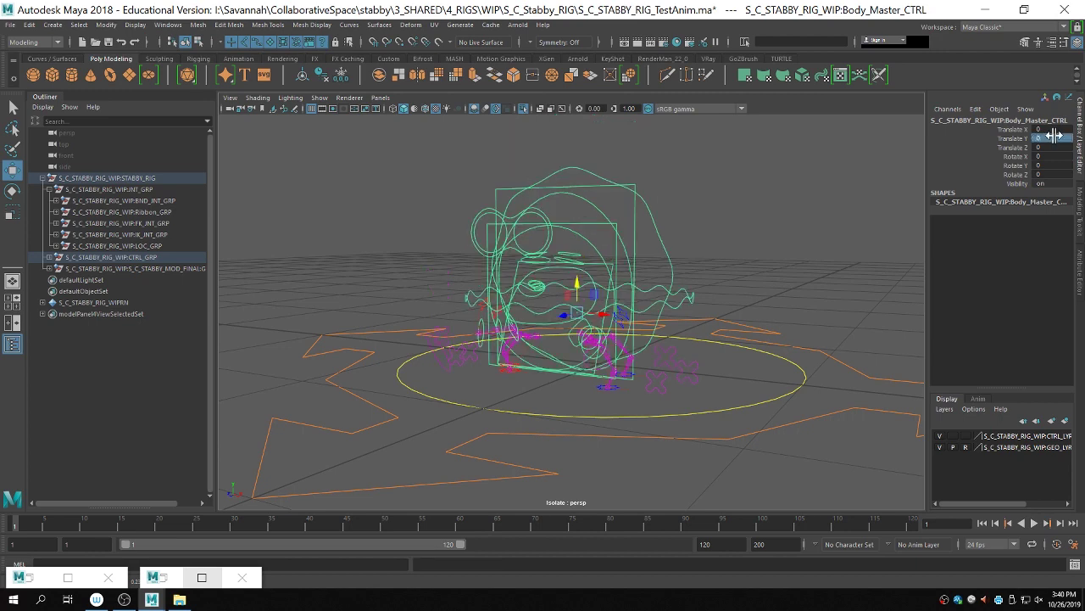
Step: Lower L_Front_Leg_IK_CTRL to -4.73 in Y to stretch the left front leg
click(742, 366)
alt+right_drag(613, 398, 702, 475)
alt+middle_drag(702, 475, 746, 416)
alt+drag(746, 415, 674, 496)
click(680, 352)
alt+middle_drag(599, 454, 523, 373)
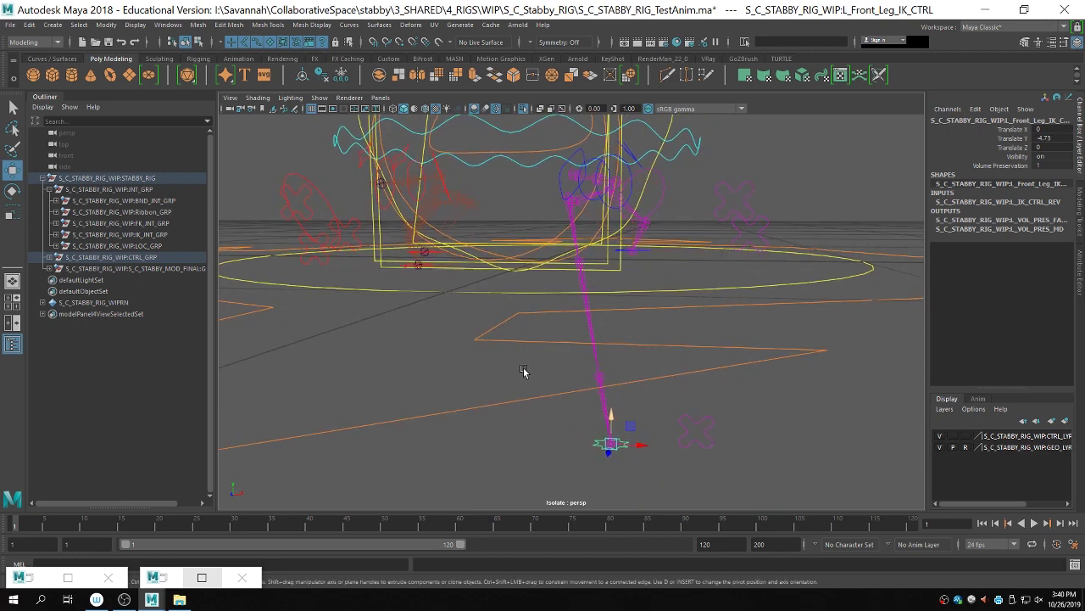
Step: Examine the channel values of L_Front_Leg_3_IK_JNT, L_Front_Leg_2_IK_JNT and L_Front_Leg_1_IK_JNT on the stretched leg
alt+right_drag(523, 374, 608, 417)
click(613, 427)
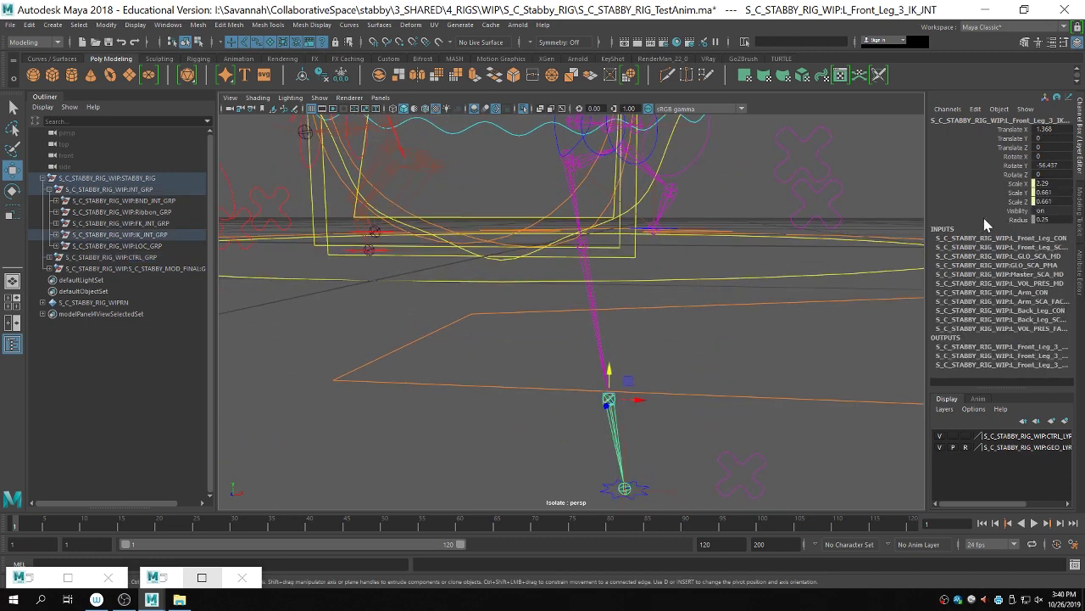
click(585, 285)
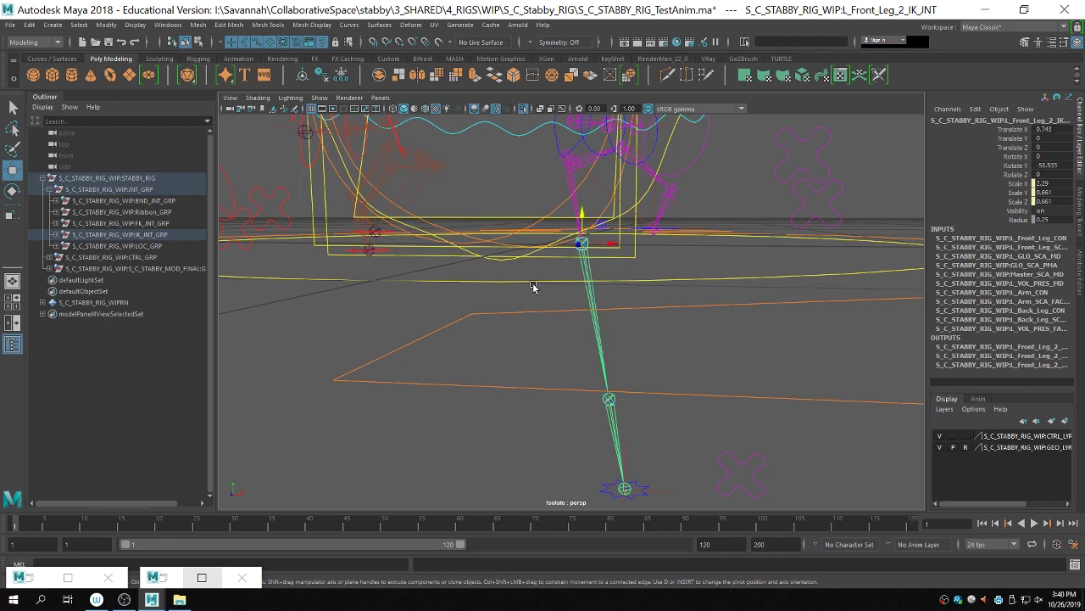
alt+drag(585, 284, 562, 296)
click(574, 198)
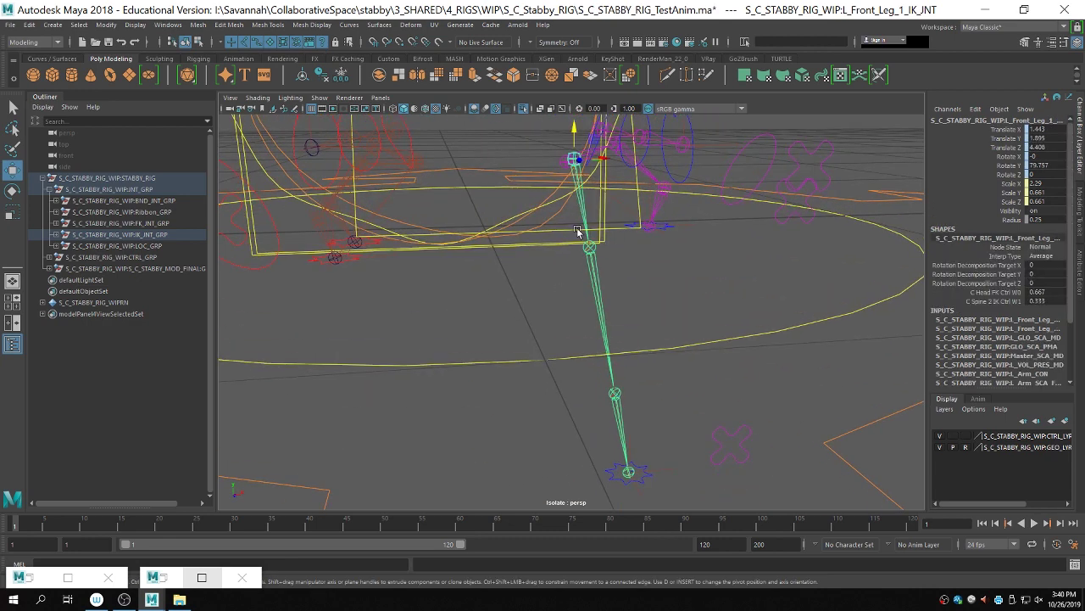
Step: Examine the scale channels of L_Front_Leg_1_IK_JNT and L_Front_Leg_2_IK_JNT and the Volume Preservation attribute of L_Front_Leg_IK_CTRL
key(r)
alt+drag(579, 222, 547, 173)
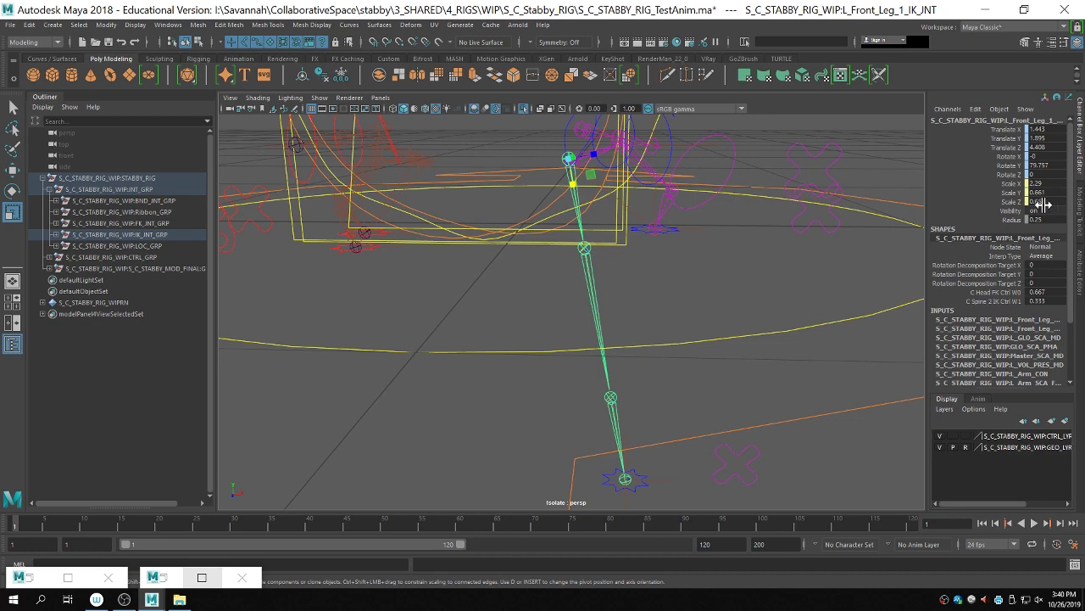
click(612, 433)
alt+drag(610, 439, 592, 422)
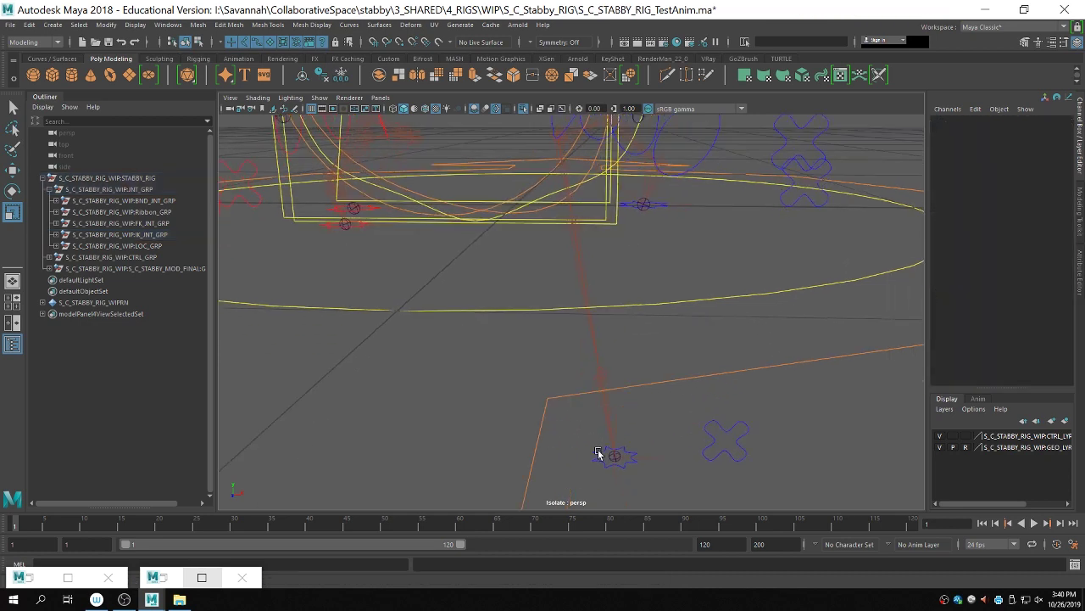
click(600, 454)
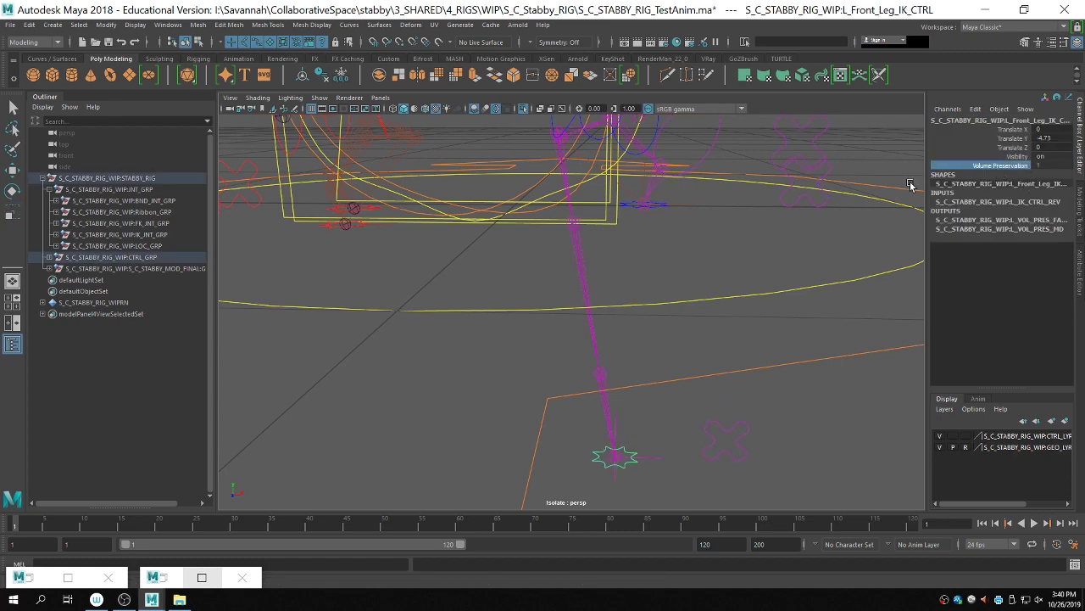
click(727, 370)
alt+drag(659, 358, 596, 341)
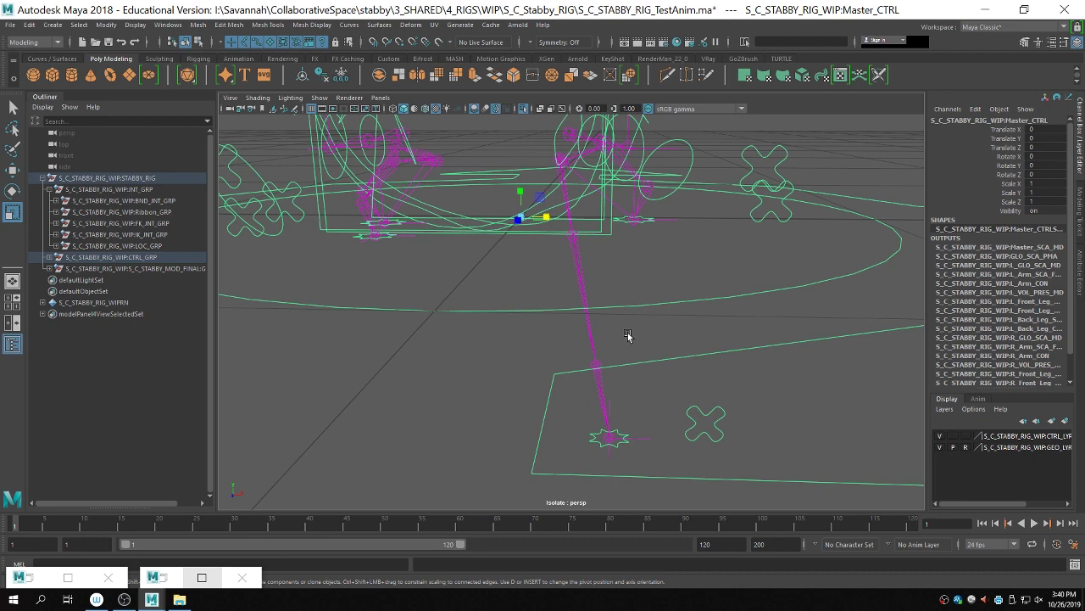
click(582, 276)
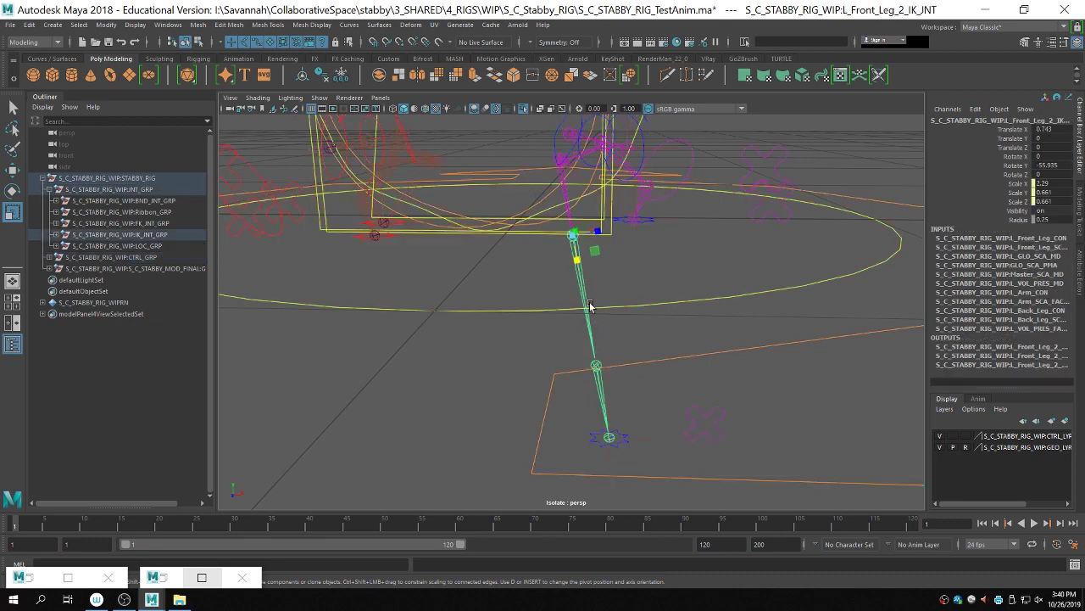
click(631, 320)
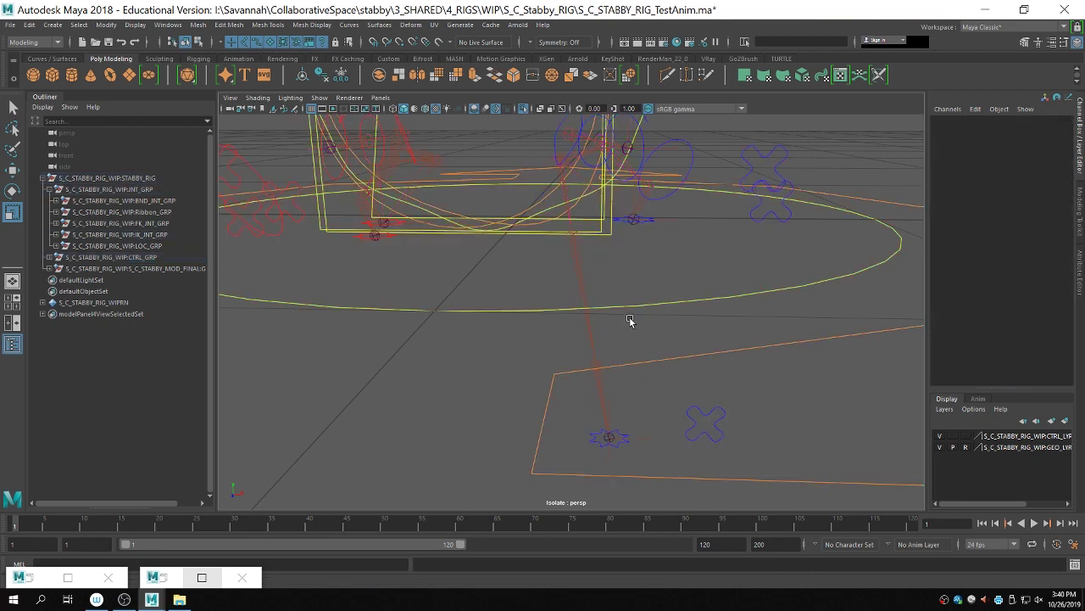
click(577, 264)
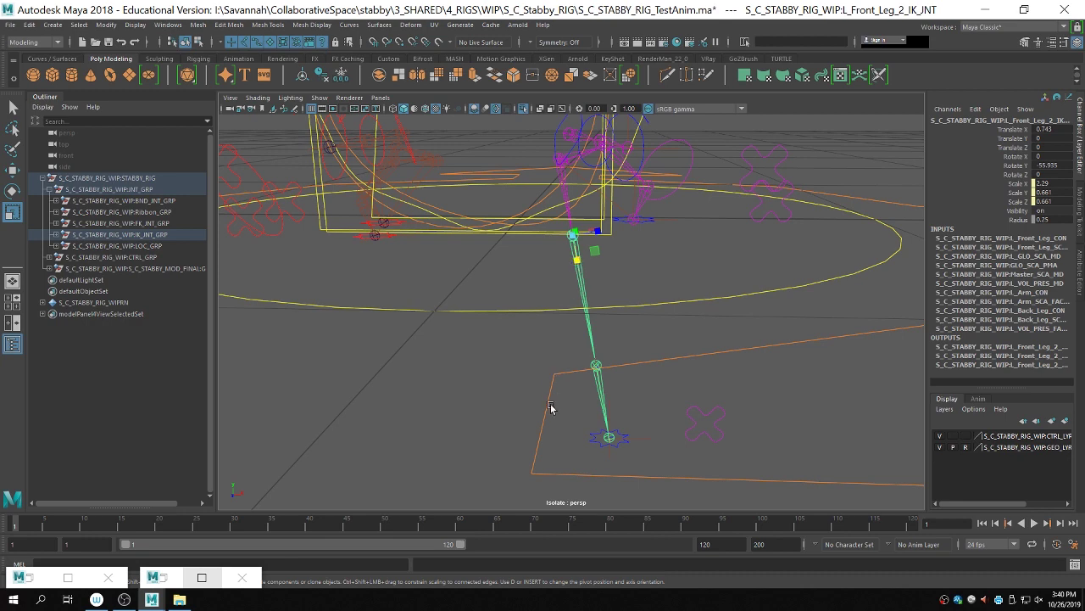
click(565, 431)
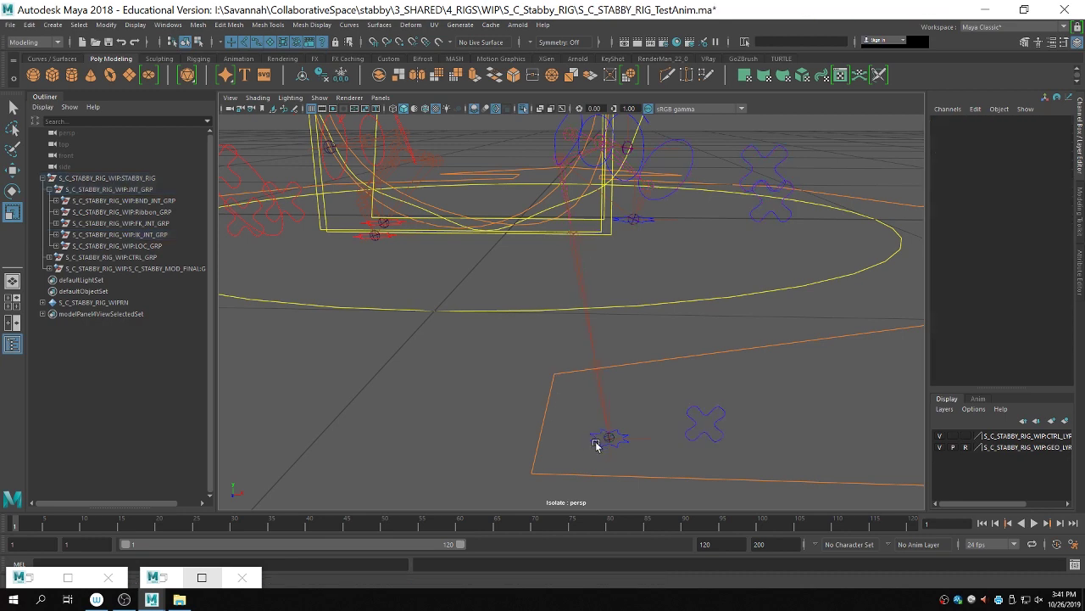
Step: Compare the stretched left front leg's mesh with its isolated joints, and inspect the channel values of L_Front_Leg_2_IK_JNT
click(596, 442)
key(ctrl+1)
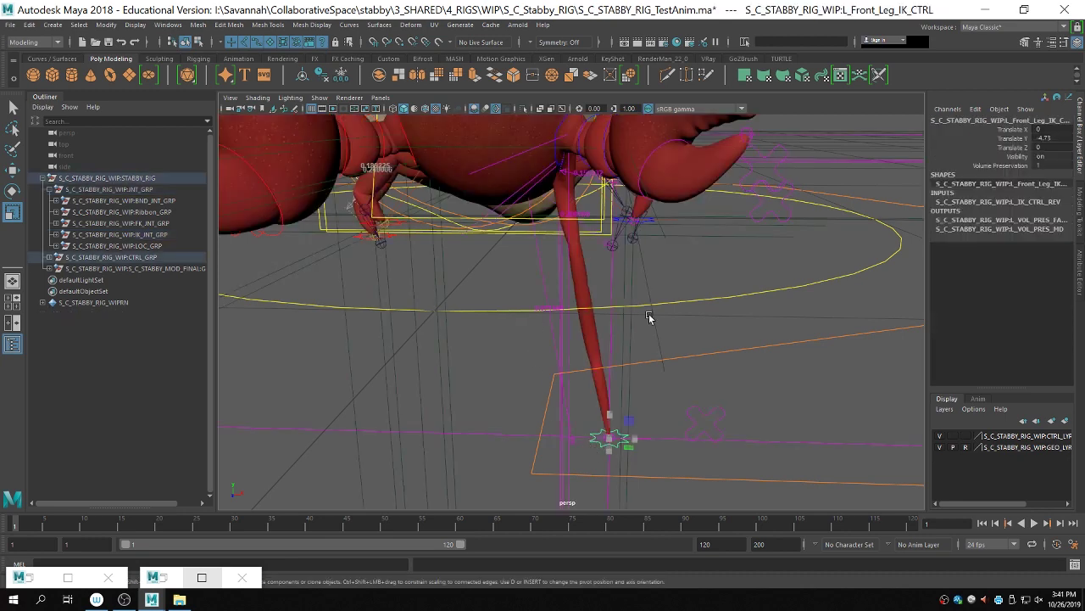
alt+drag(649, 317, 690, 346)
key(ctrl+1)
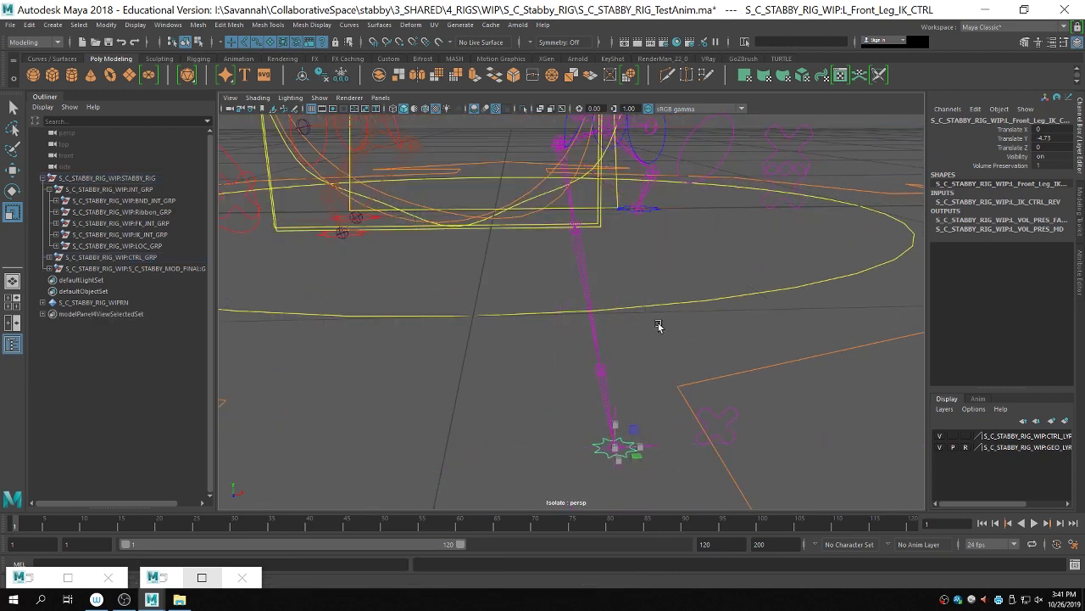
click(658, 326)
click(589, 291)
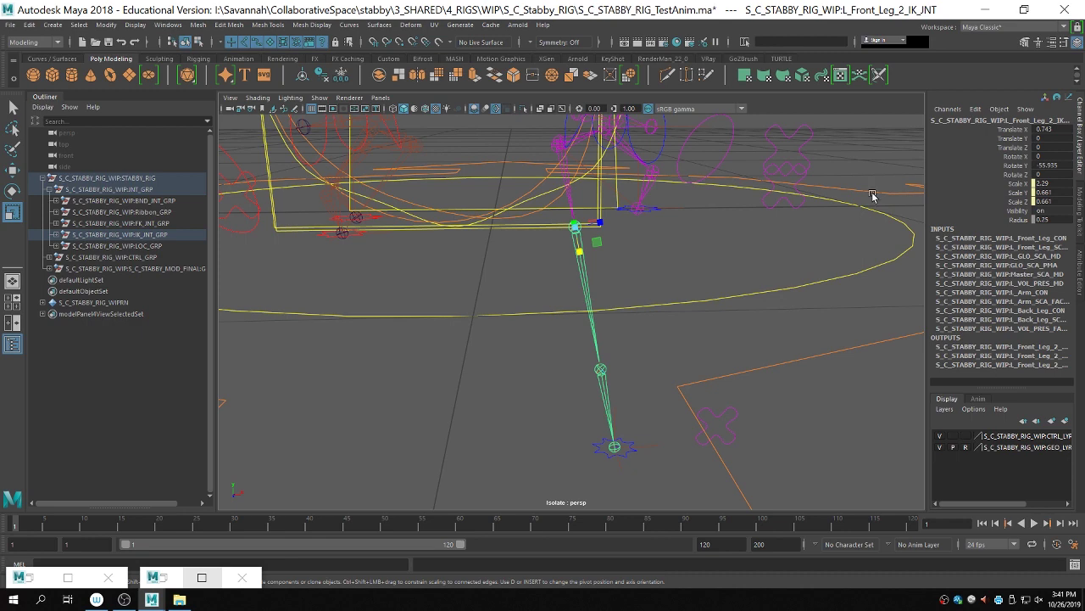
Step: Show the full crab rig again and set Volume Preservation on L_Front_Leg_IK_CTRL to 0
click(596, 447)
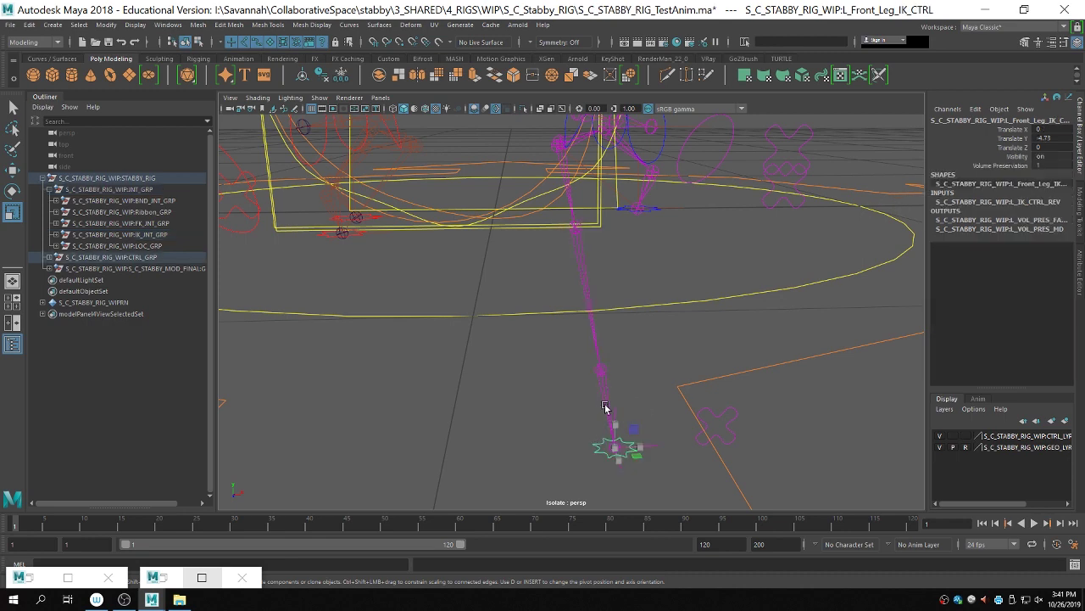
key(ctrl+1)
alt+right_drag(751, 321, 754, 344)
click(1003, 165)
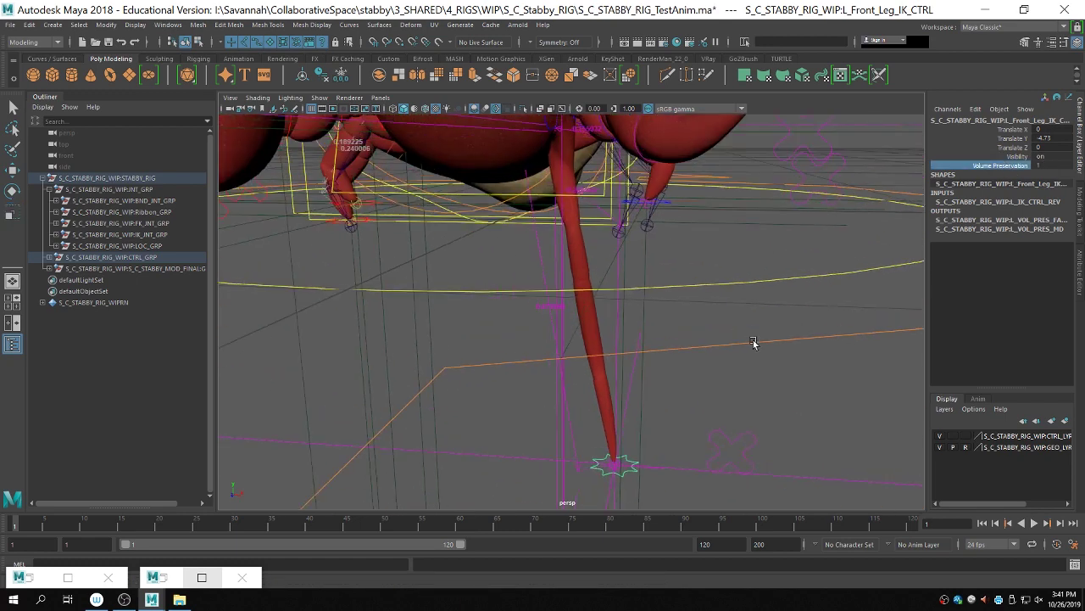
alt+drag(754, 344, 776, 328)
middle_drag(780, 331, 624, 313)
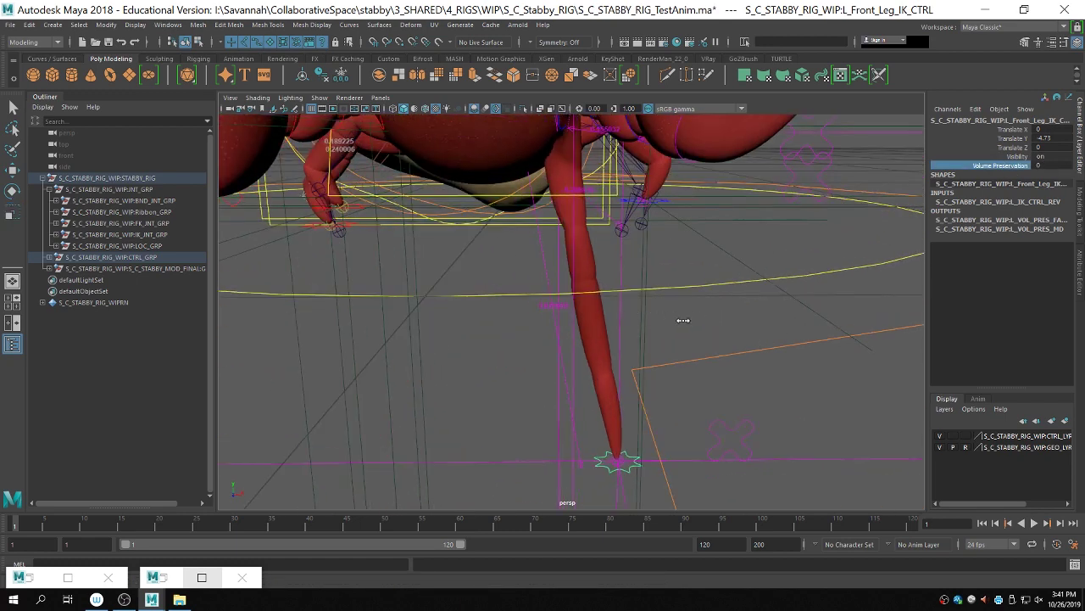
Step: Try moving L_Front_Leg_IK_CTRL freely, undo the move, and set its Volume Preservation back to 1
click(628, 451)
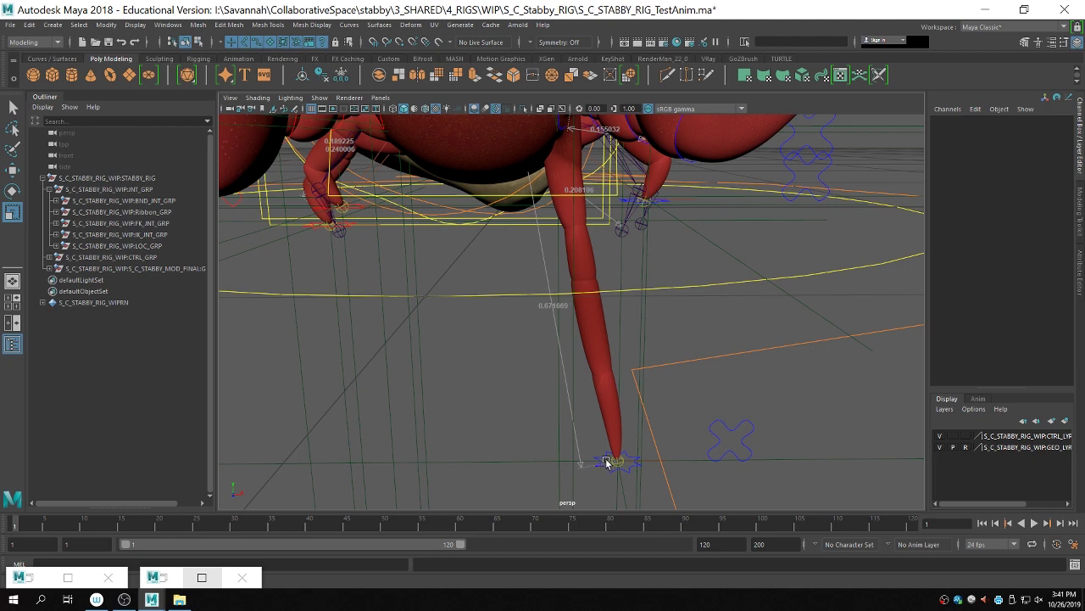
scroll(606, 460, down, 3)
click(598, 420)
key(w)
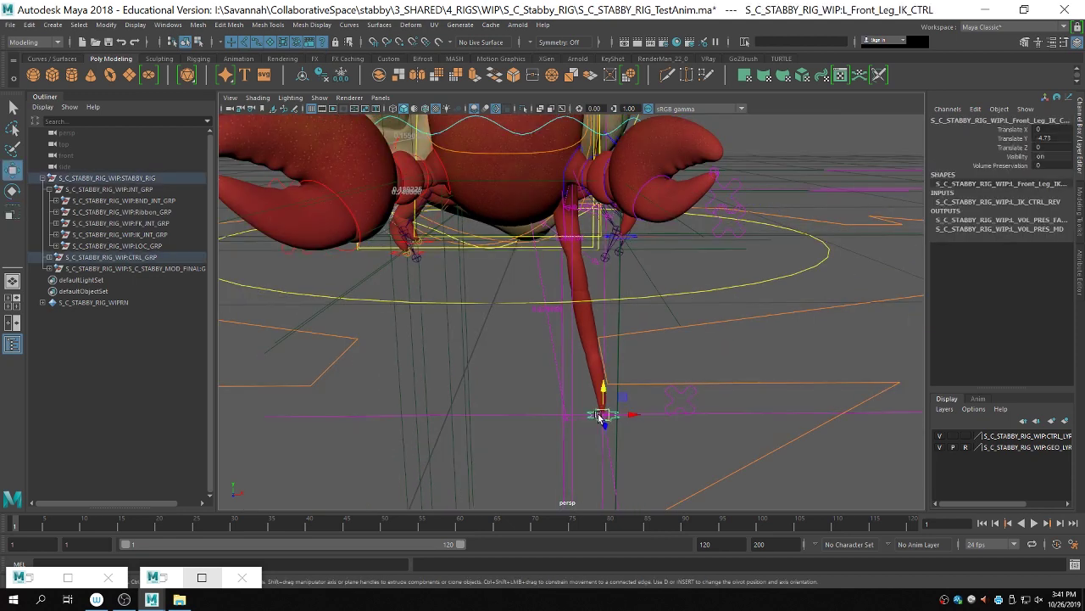
drag(598, 420, 635, 381)
key(ctrl+z)
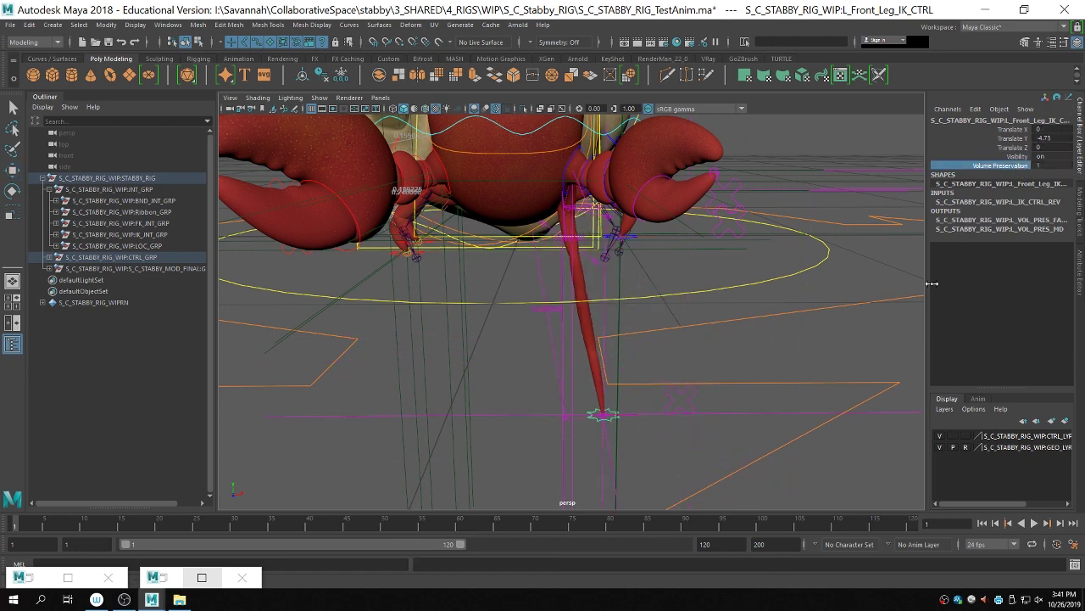
Step: Stretch the left front leg far outward by moving L_Front_Leg_IK_CTRL to about 10.67, -9.426, 1.369
click(662, 378)
click(613, 422)
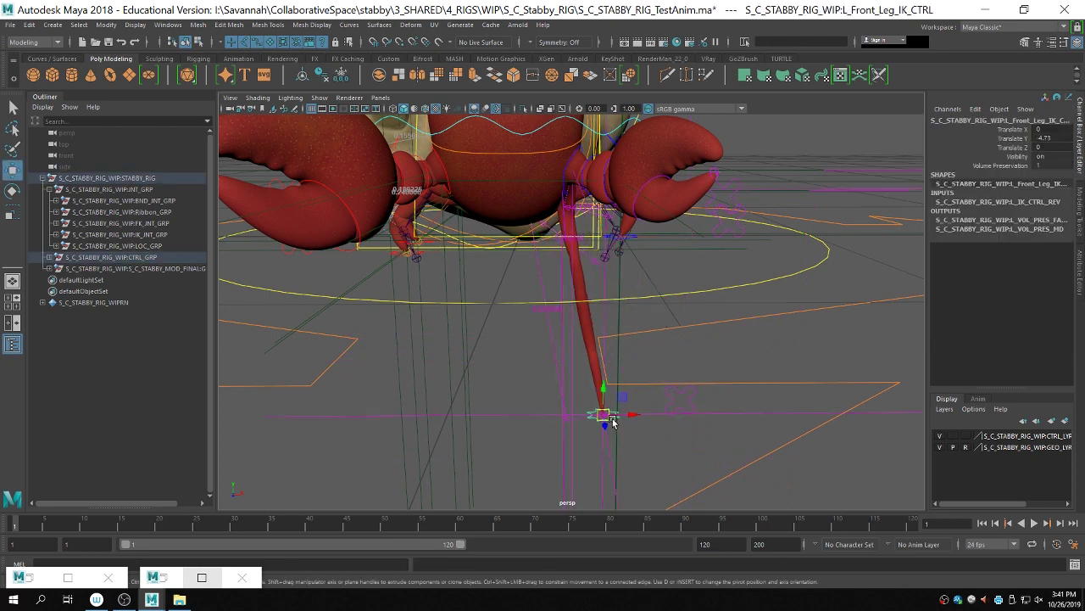
drag(602, 416, 962, 579)
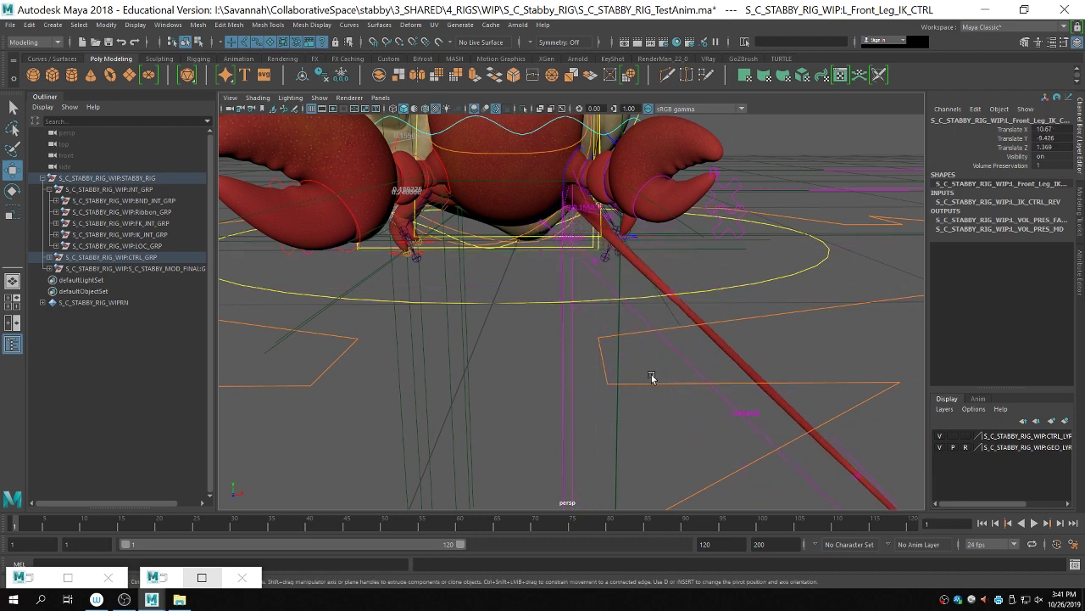
alt+middle_drag(652, 378, 440, 231)
alt+right_drag(722, 346, 526, 289)
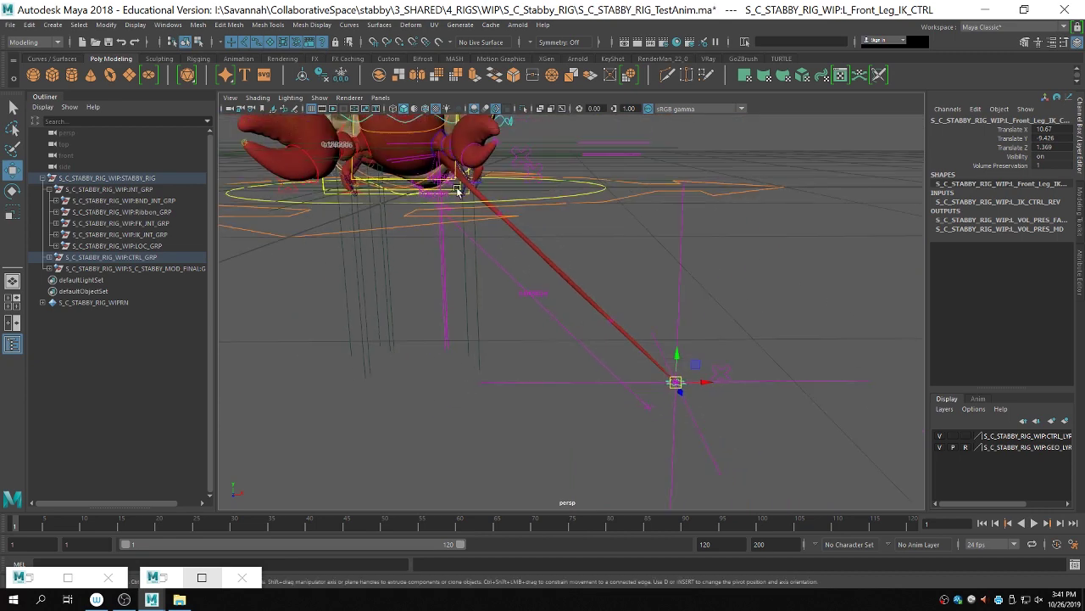
Step: Undo the volume preservation changes and all stretching of the left front leg, back to the selected Body_Master_CTRL
key(ctrl+z)
key(ctrl+z)
key(ctrl+z)
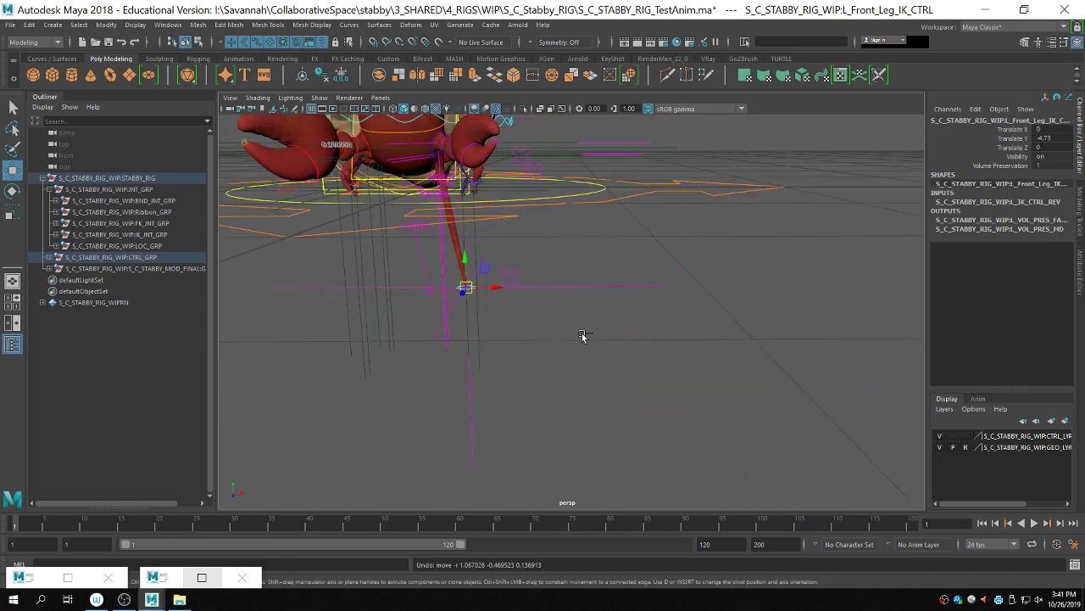
key(ctrl+z)
key(ctrl+z)
key(ctrl+z)
key(ctrl+z)
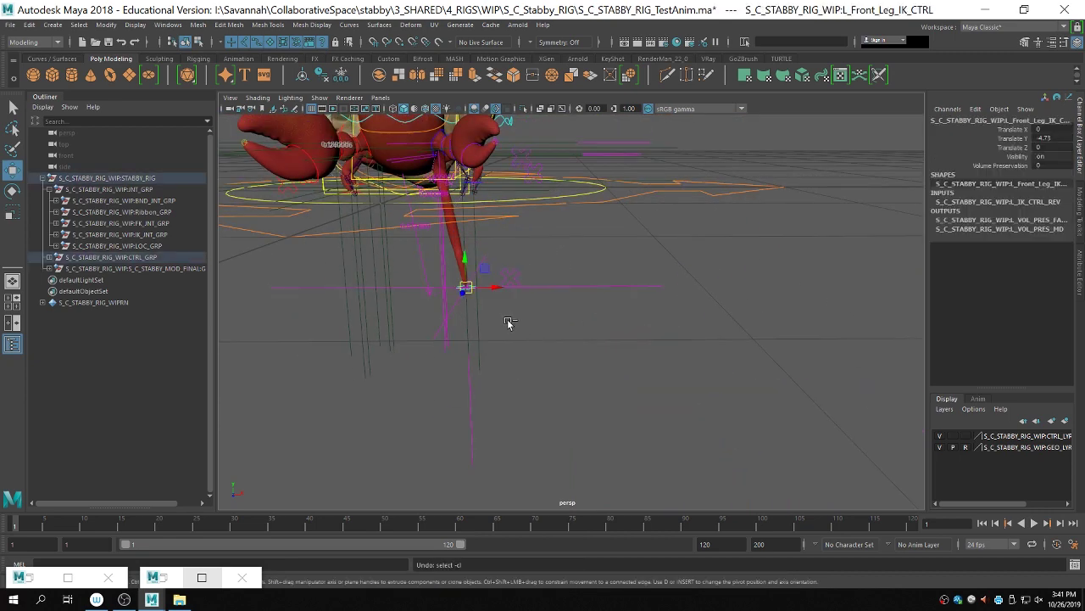
key(ctrl+z)
key(ctrl+z)
key(ctrl+z)
key(ctrl+z)
key(ctrl+z)
key(ctrl+z)
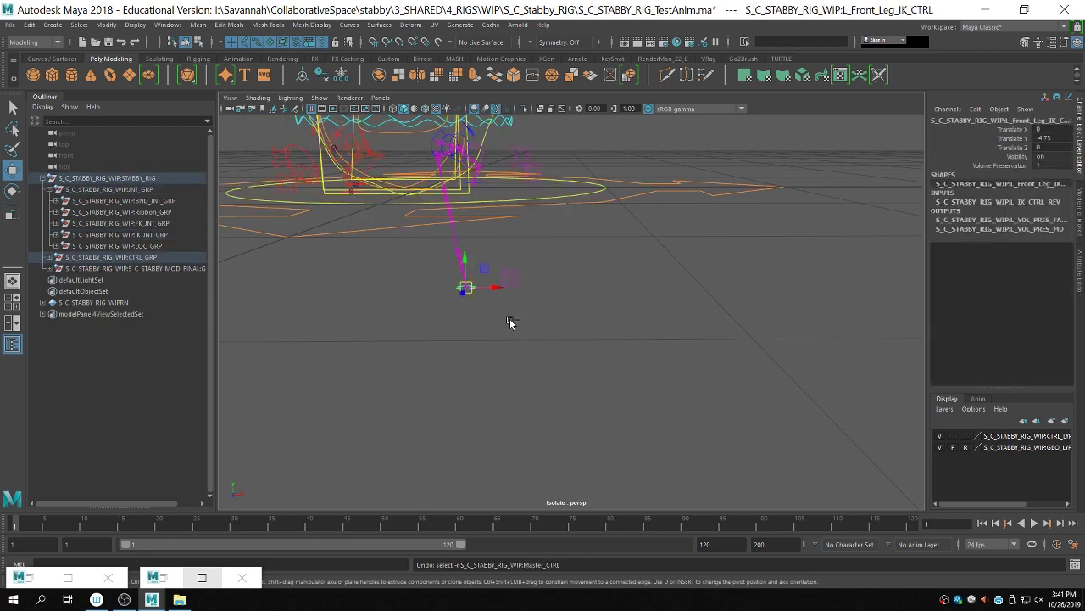
key(ctrl+z)
key(ctrl+z)
key(ctrl+z)
key(ctrl+z)
key(ctrl+z)
key(ctrl+z)
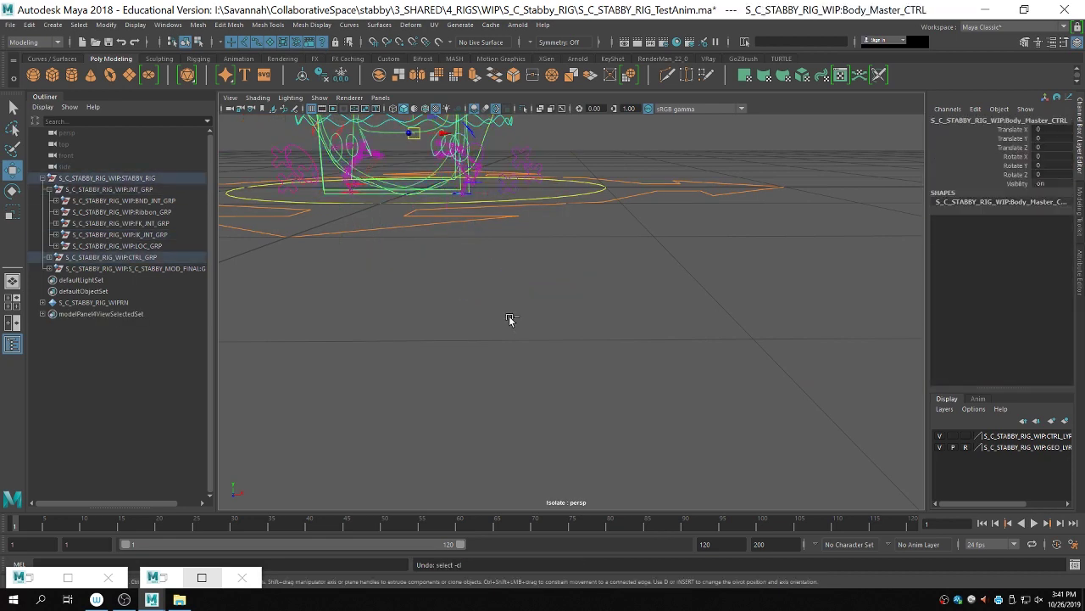
Step: Undo the isolation of CTRL_GRP with IK_JNT_GRP and the preceding joint group selections, back to the selected JNT_GRP
key(ctrl+z)
key(ctrl+z)
key(ctrl+z)
key(ctrl+z)
key(ctrl+z)
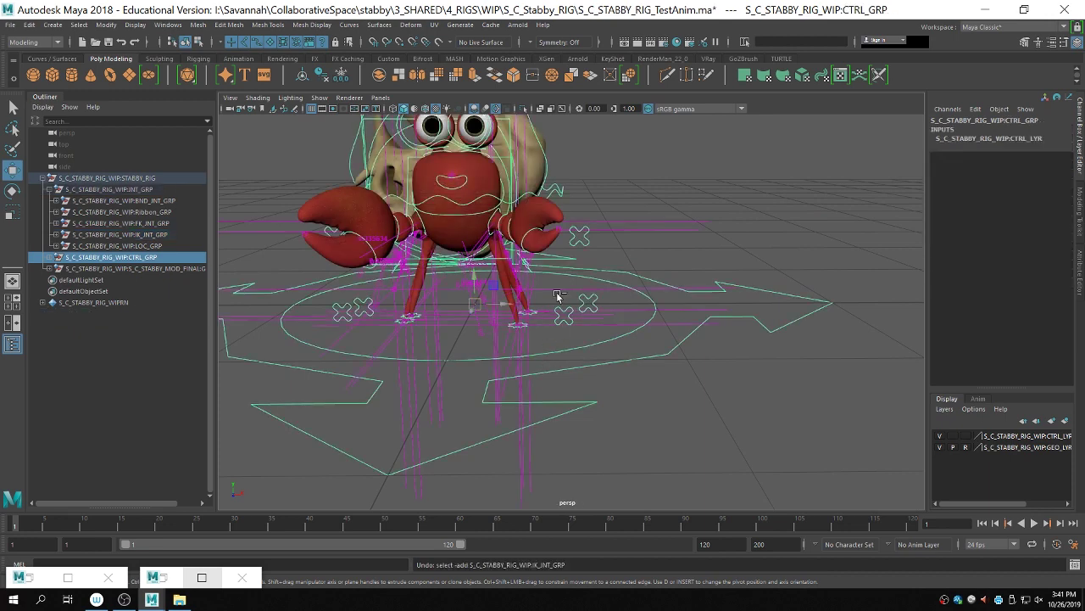
key(ctrl+z)
key(ctrl+z)
key(ctrl+z)
key(ctrl+z)
key(ctrl+z)
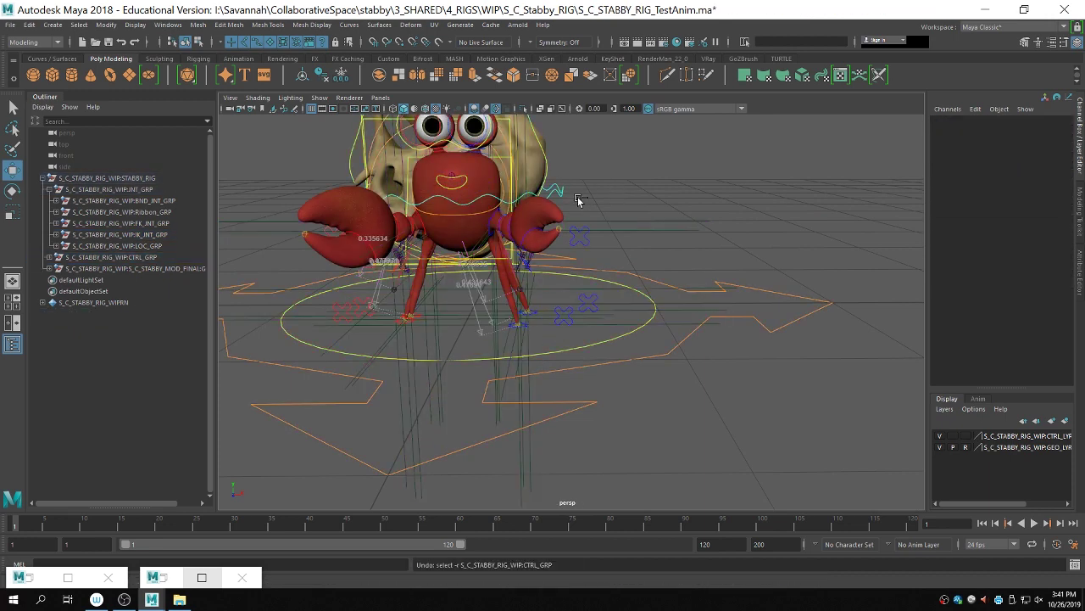
key(ctrl+z)
key(ctrl+z)
key(ctrl+z)
key(ctrl+z)
key(ctrl+z)
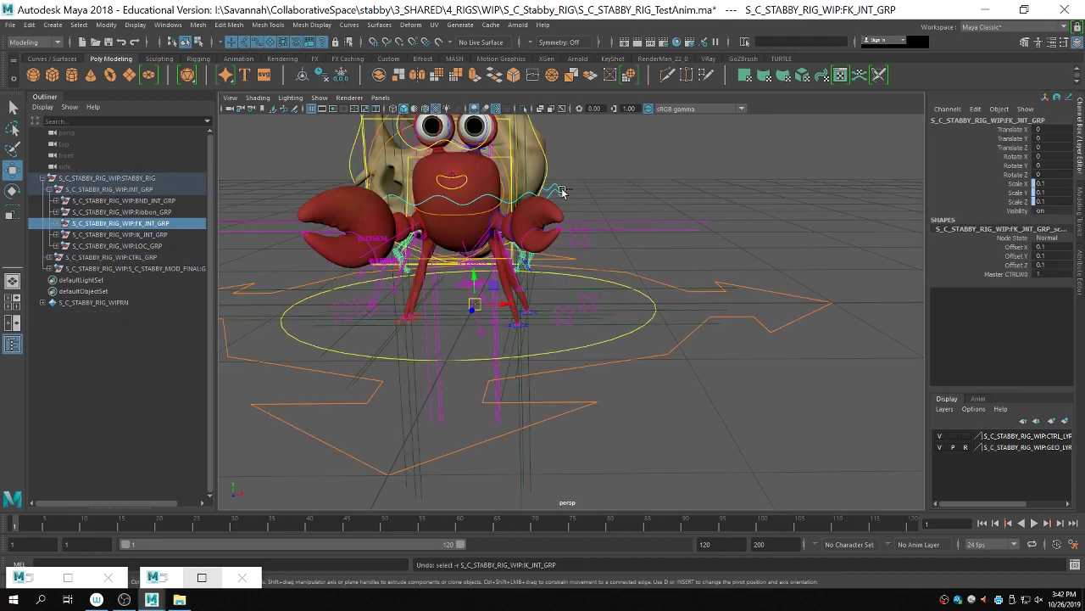
key(ctrl+z)
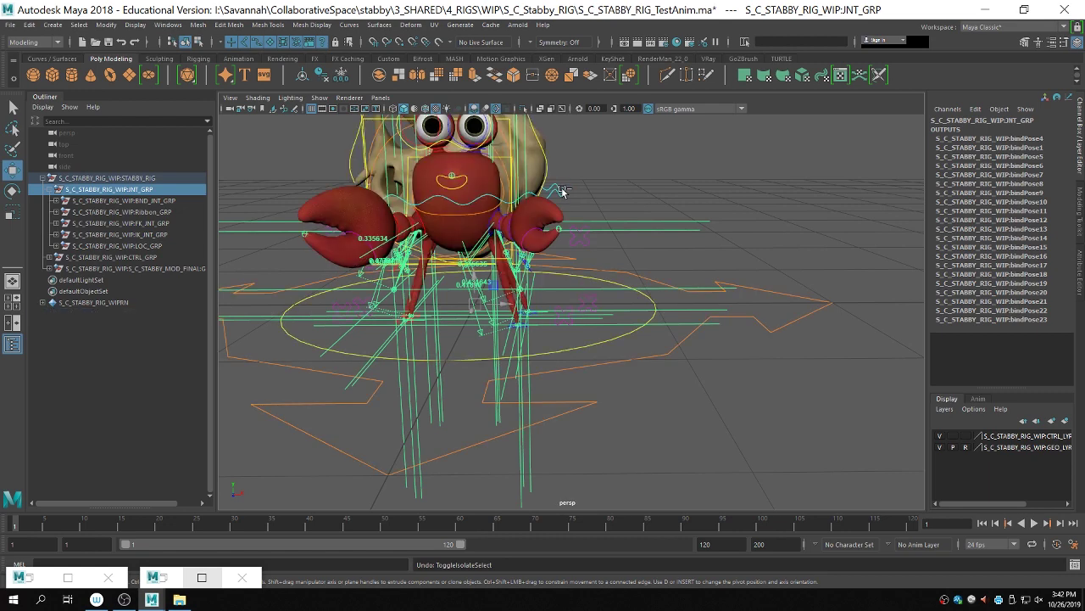
Step: Undo the unhiding of JNT_GRP and the raising of Body_Master_CTRL, restoring the crab's default pose
key(ctrl+z)
key(ctrl+z)
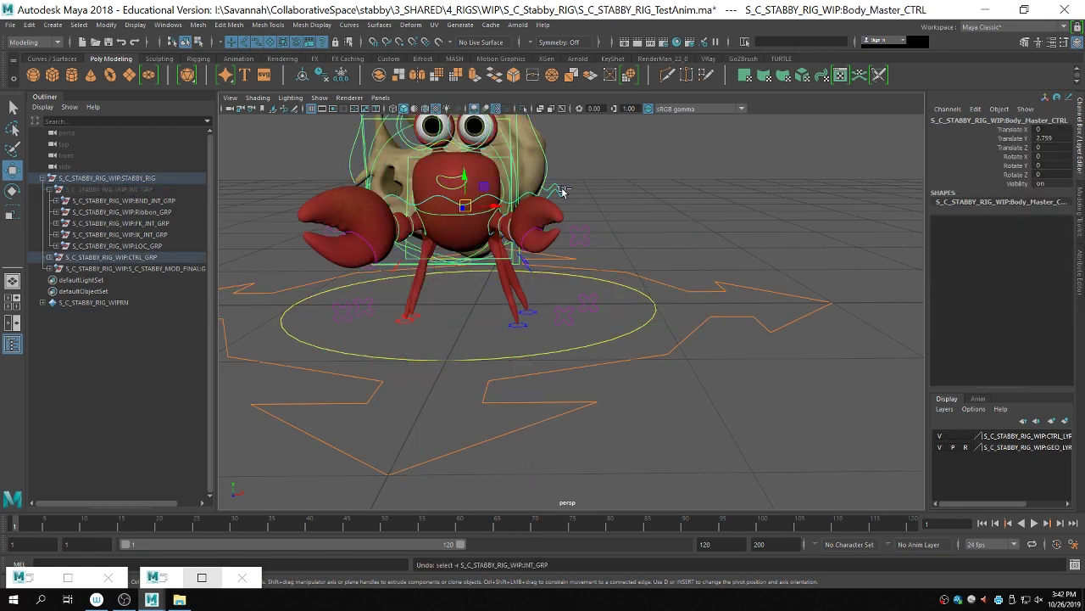
key(ctrl+z)
key(ctrl+z)
key(ctrl+z)
key(ctrl+z)
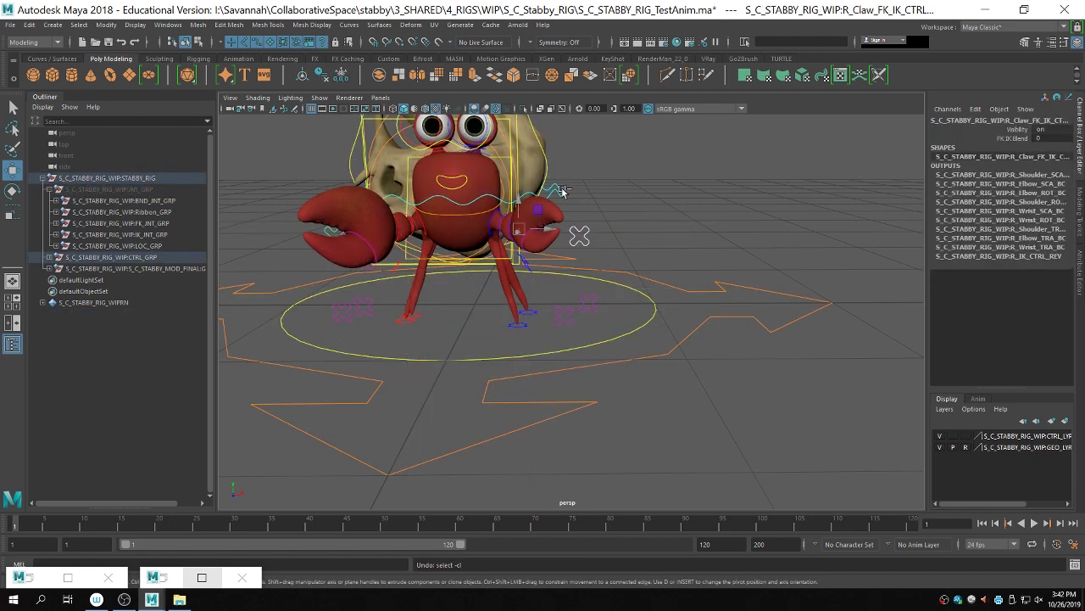
key(ctrl+z)
key(ctrl+z)
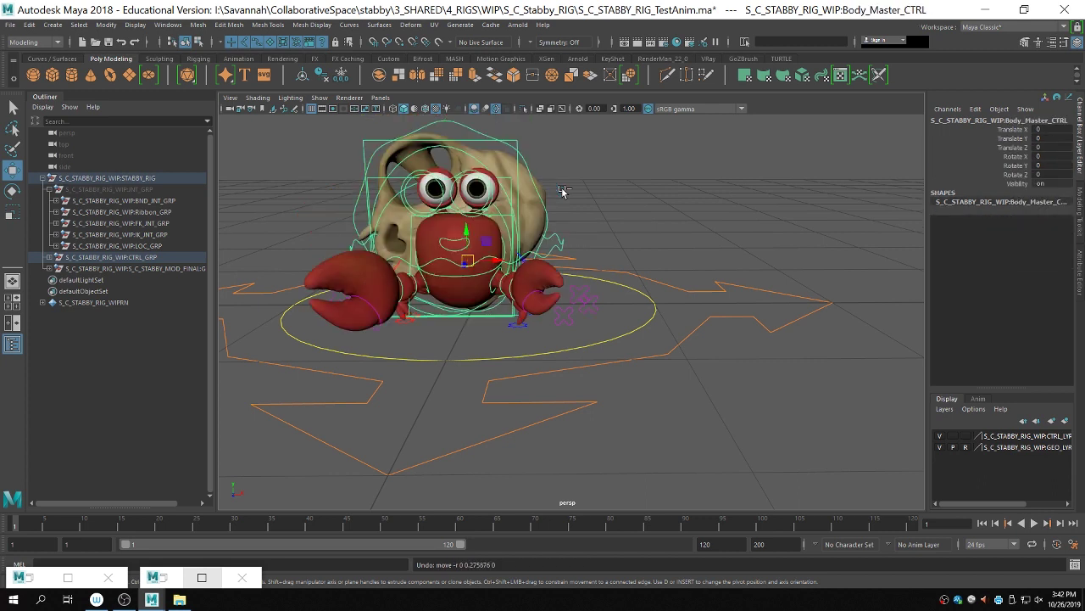